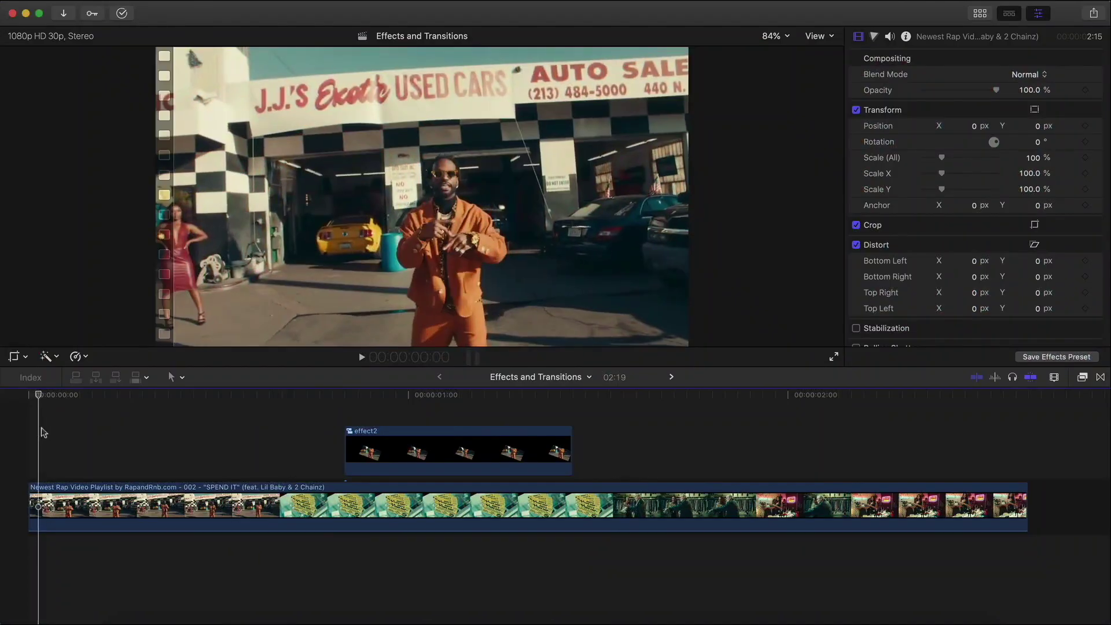
Play back the existing bouncing effect over the pawn shop card shot, and delete the effect2 overlay clip
left_click(246, 437)
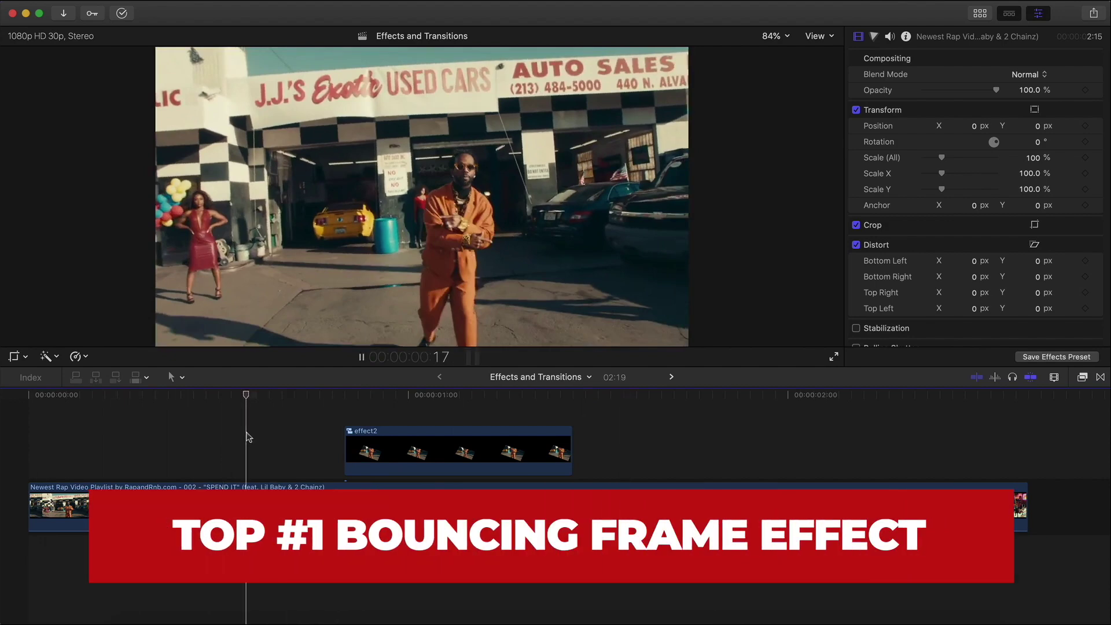
key("space")
key("space")
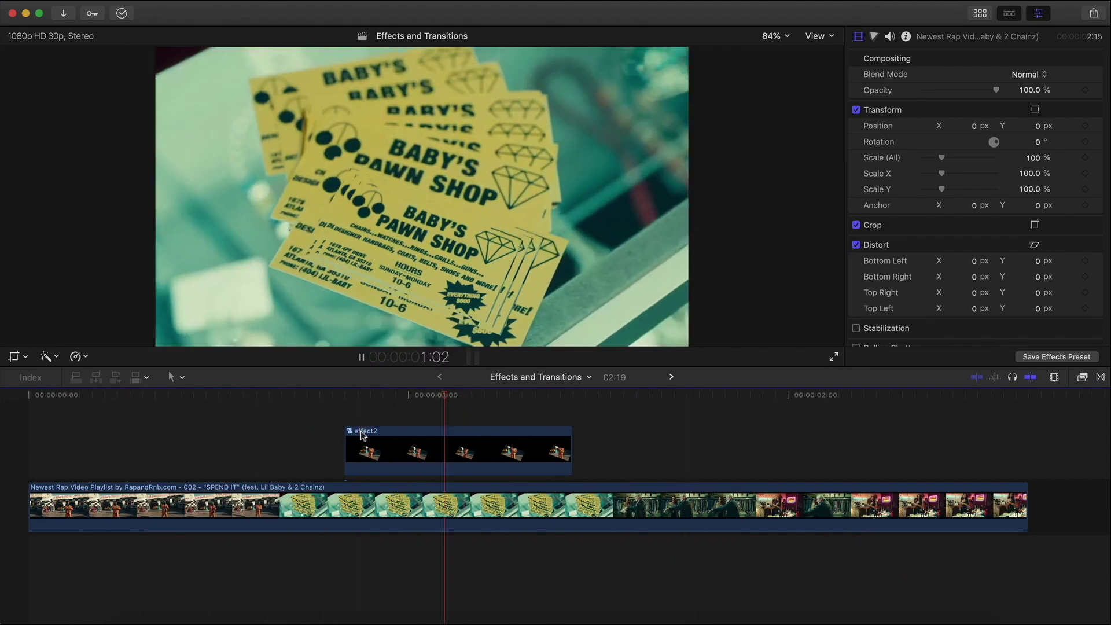
left_click(311, 393)
key("space")
left_click(396, 439)
key("BackSpace")
Add a freeze frame of the pawn shop card shot at frame 25 of the main clip
left_click_drag(310, 395, 349, 405)
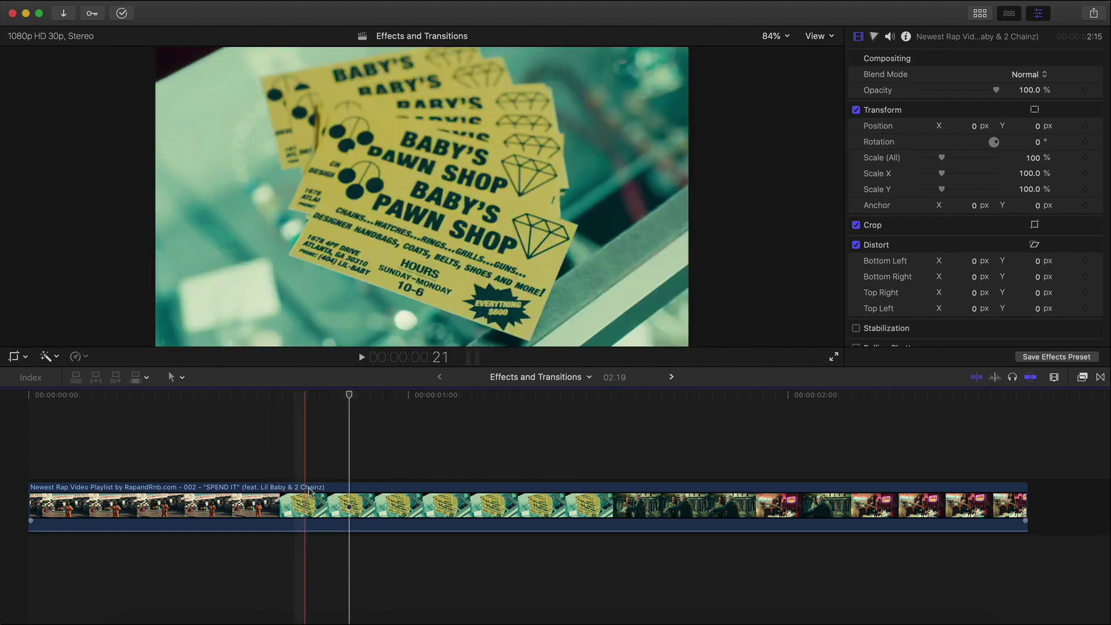
left_click(351, 501)
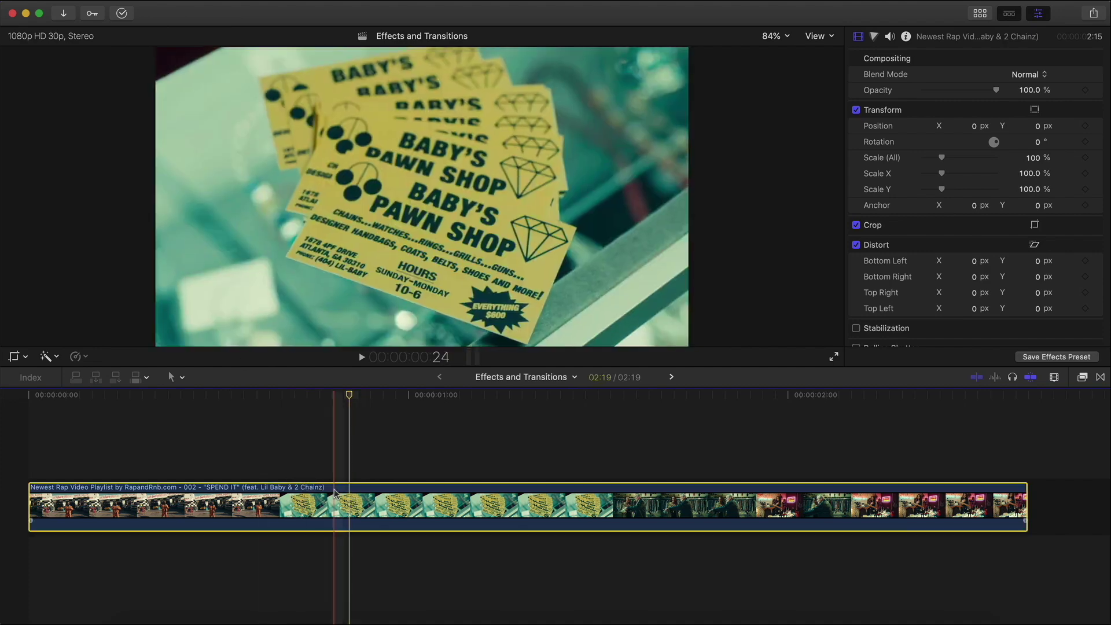
left_click(140, 1)
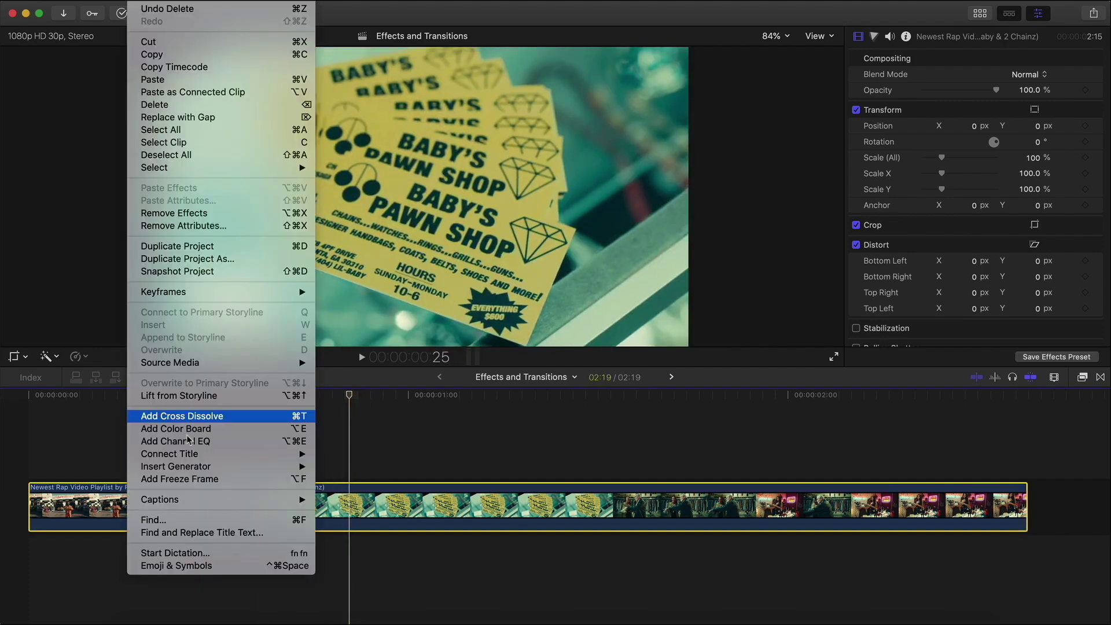
left_click(186, 481)
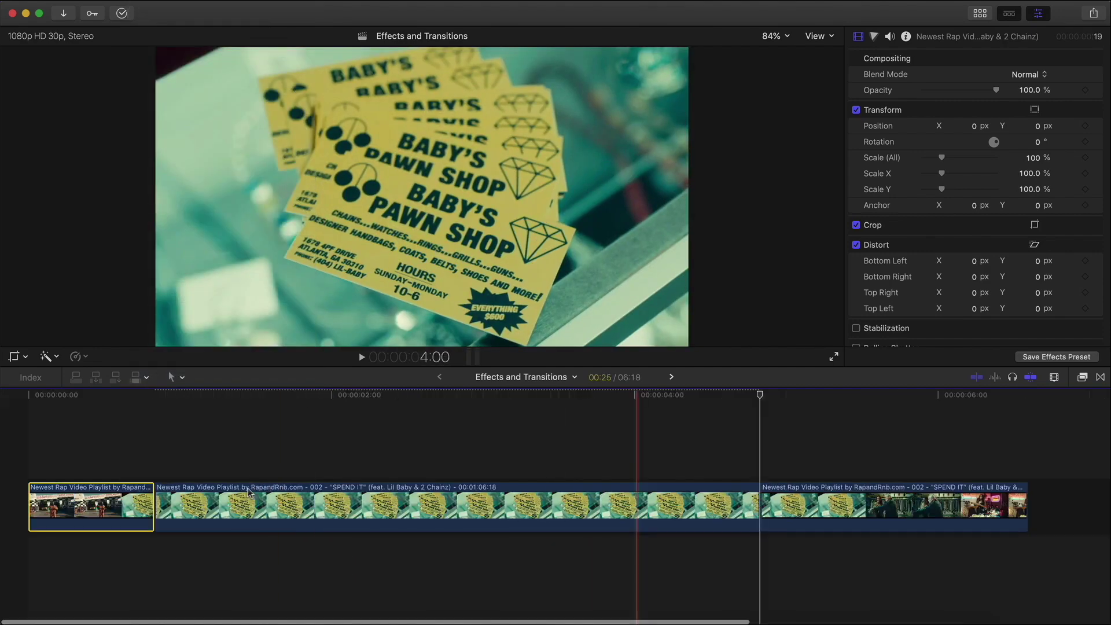
Move the freeze frame above the main storyline as a connected clip and trim it to 21 frames
left_click(202, 504)
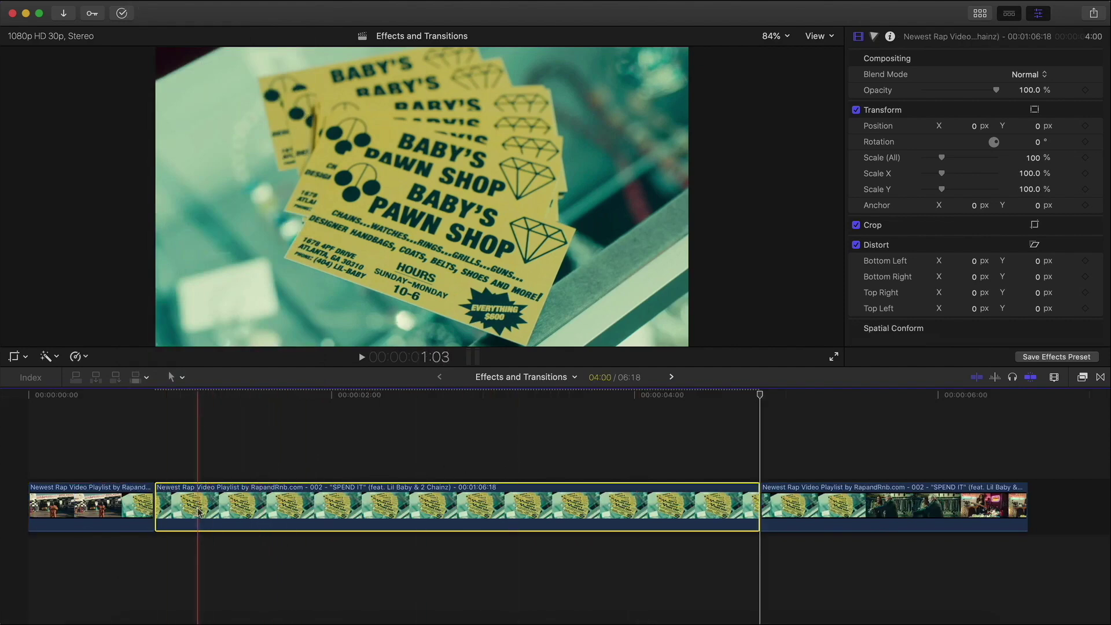
left_click_drag(198, 512, 198, 457)
left_click_drag(757, 446, 260, 446)
key("super+equal")
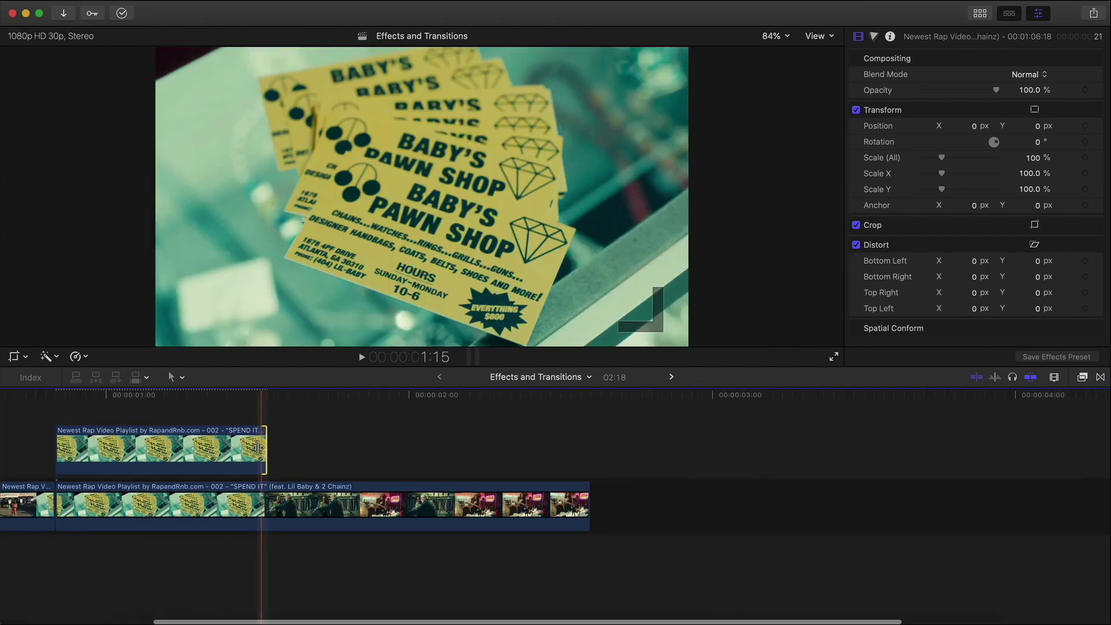
scroll(258, 447, "left", 5)
Apply the Draw Mask effect to the freeze frame clip and outline the four corners of the front card
left_click(340, 451)
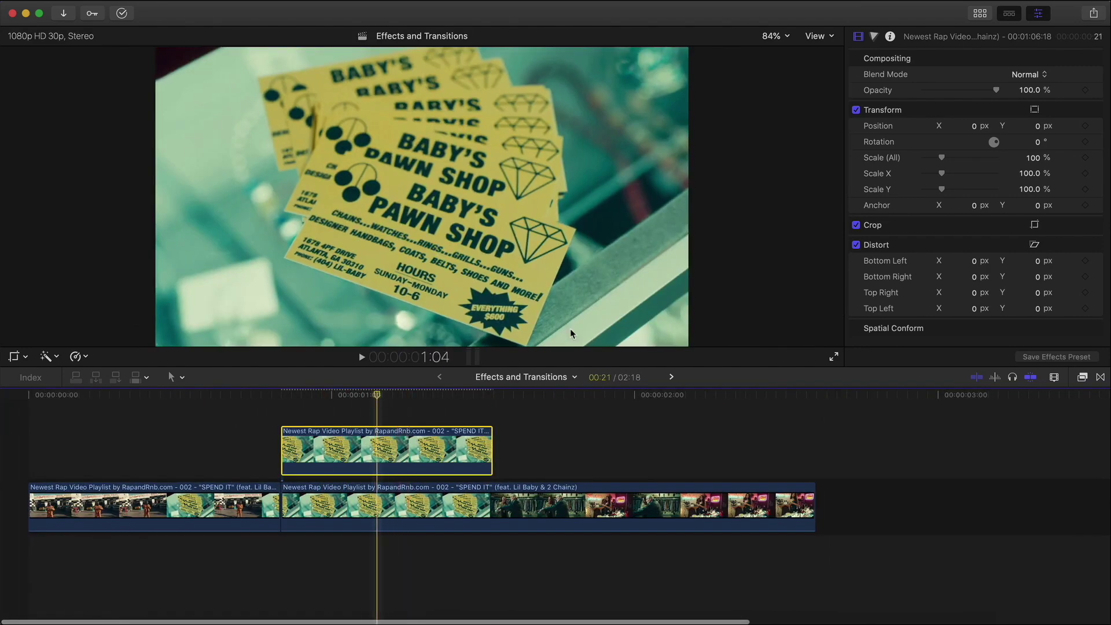
left_click(1081, 378)
double_click(954, 431)
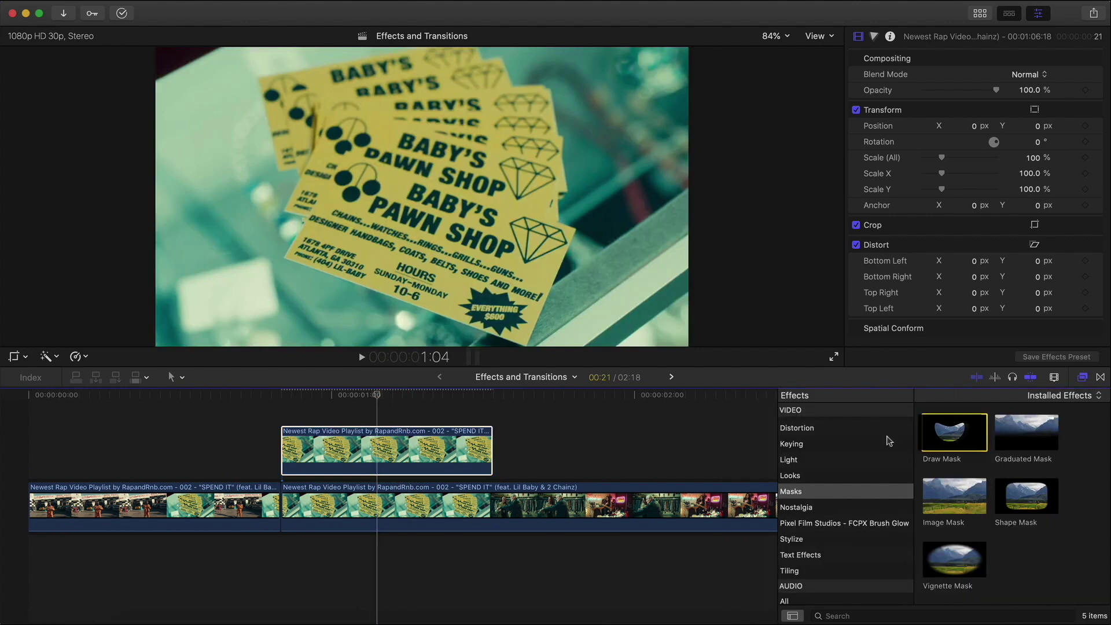
left_click(1084, 379)
left_click(577, 230)
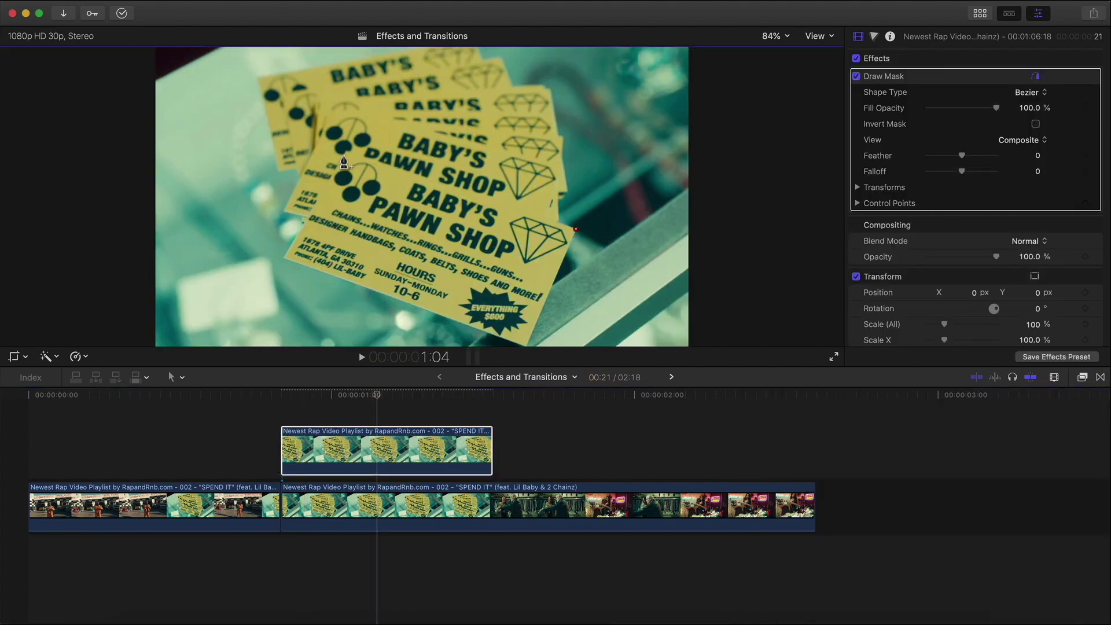
left_click(284, 259)
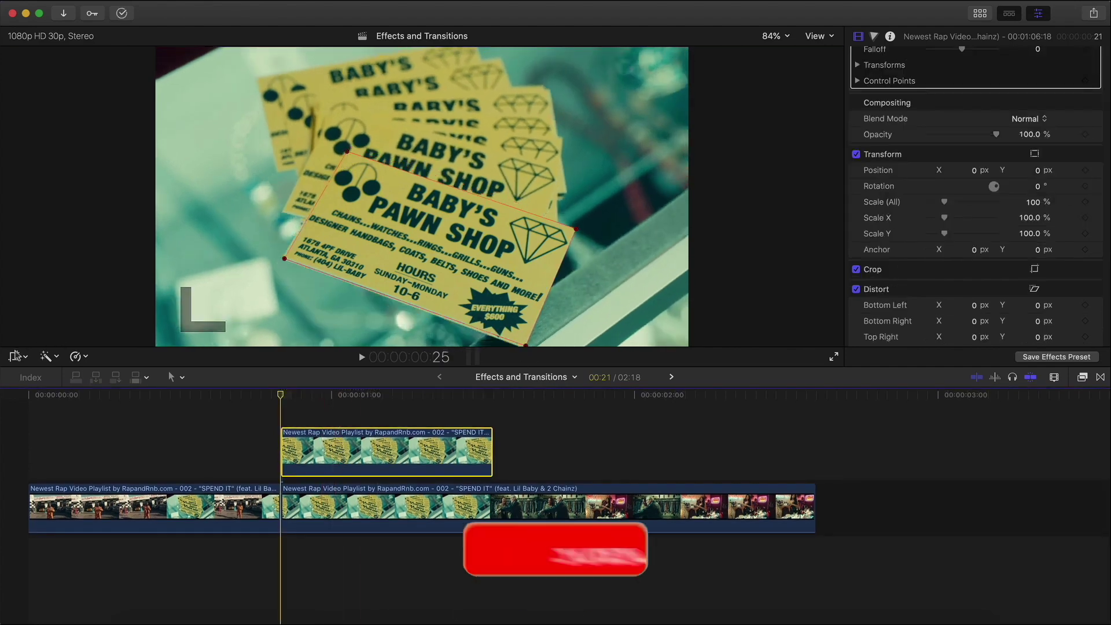
Keyframe the masked clip's Transform at its start and set Scale (All) to 83% at 00:00:01:04
left_click(15, 355)
left_click(38, 371)
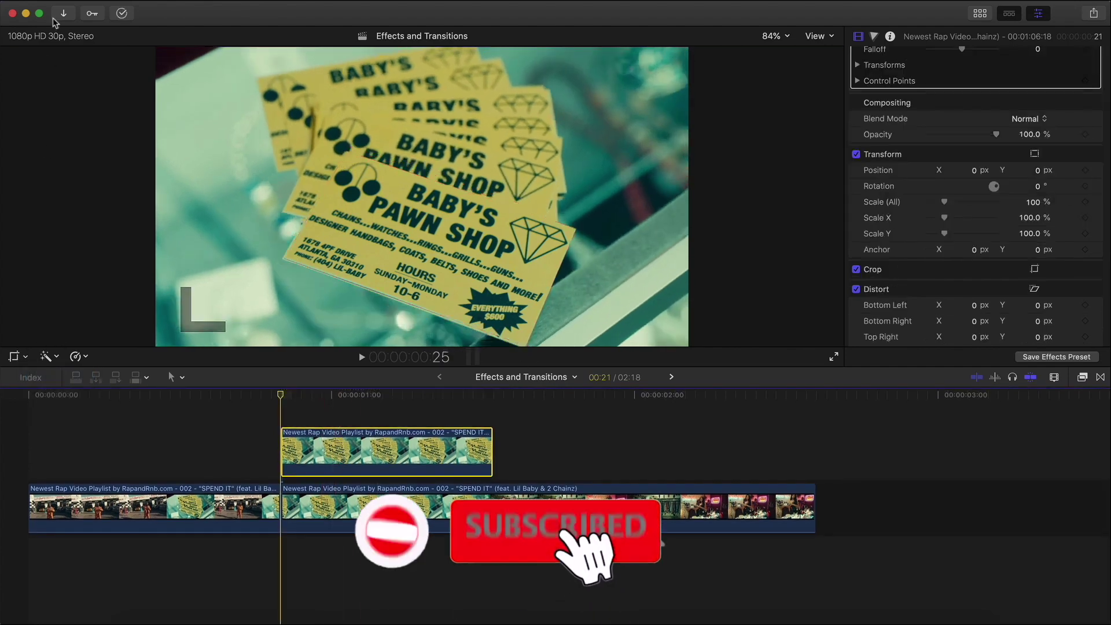
left_click_drag(287, 396, 377, 398)
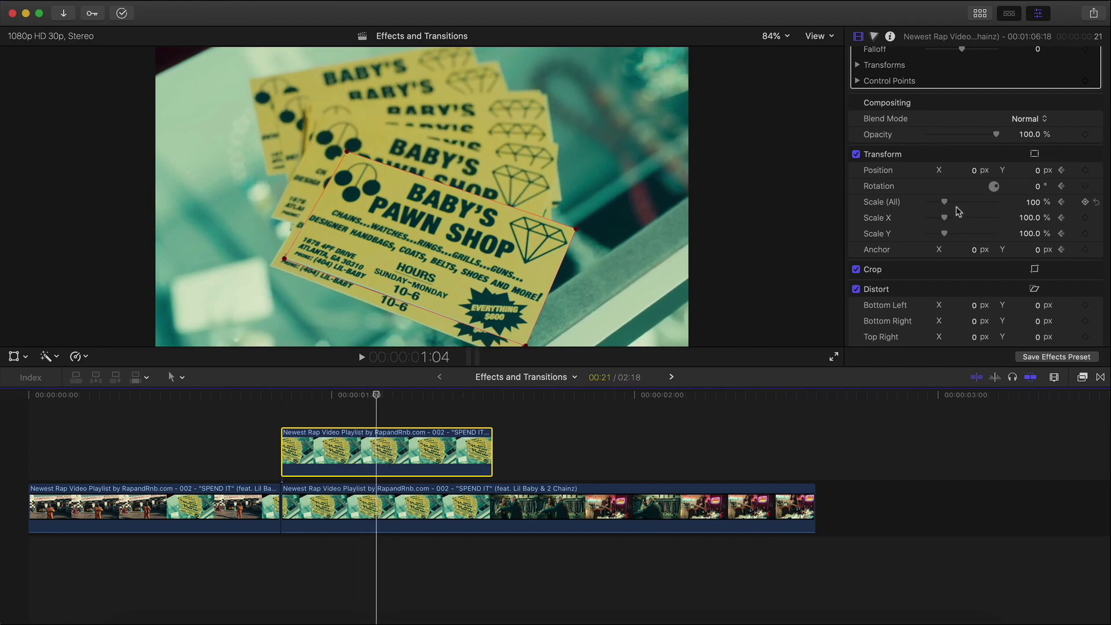
left_click_drag(1035, 202, 1034, 213)
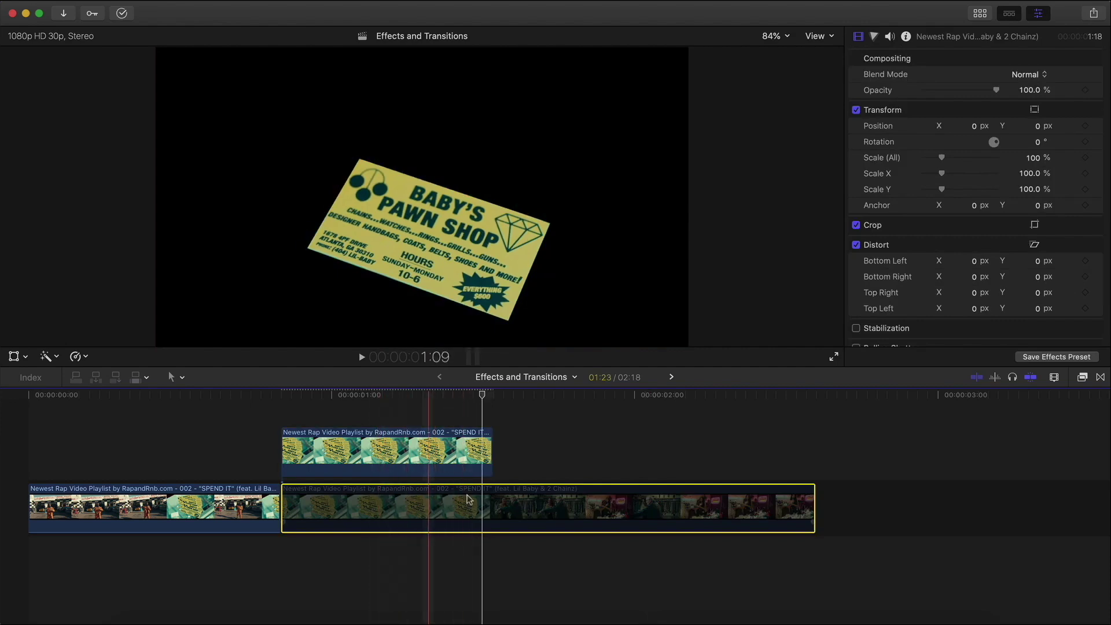
Disable the main storyline clip beneath the masked card, toggling it to compare the card with and without the background
key("v")
key("v")
key("v")
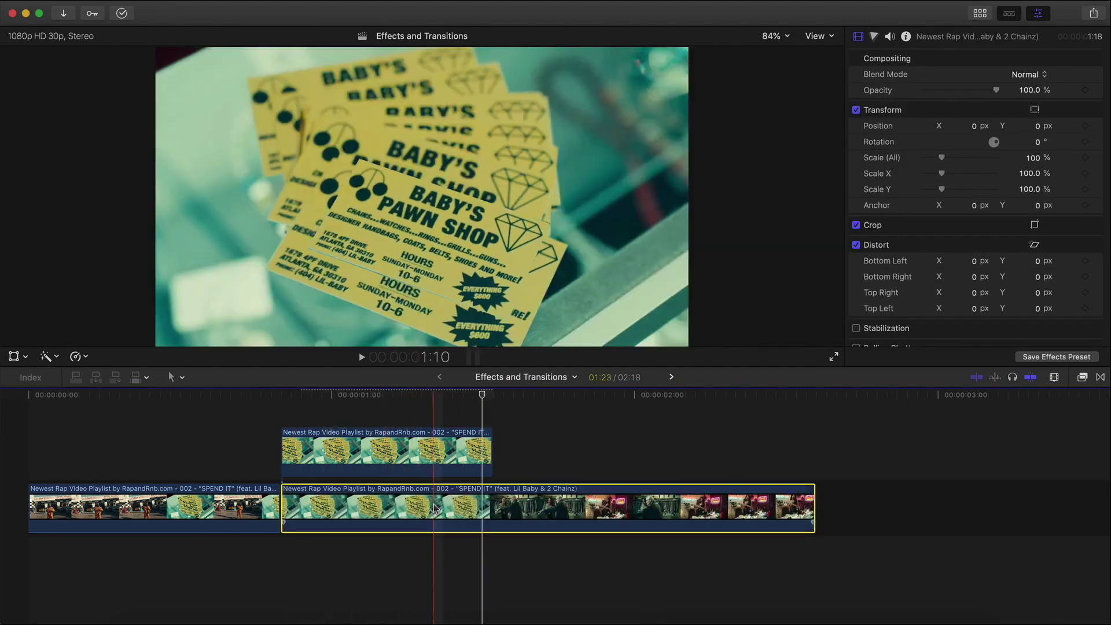
key("v")
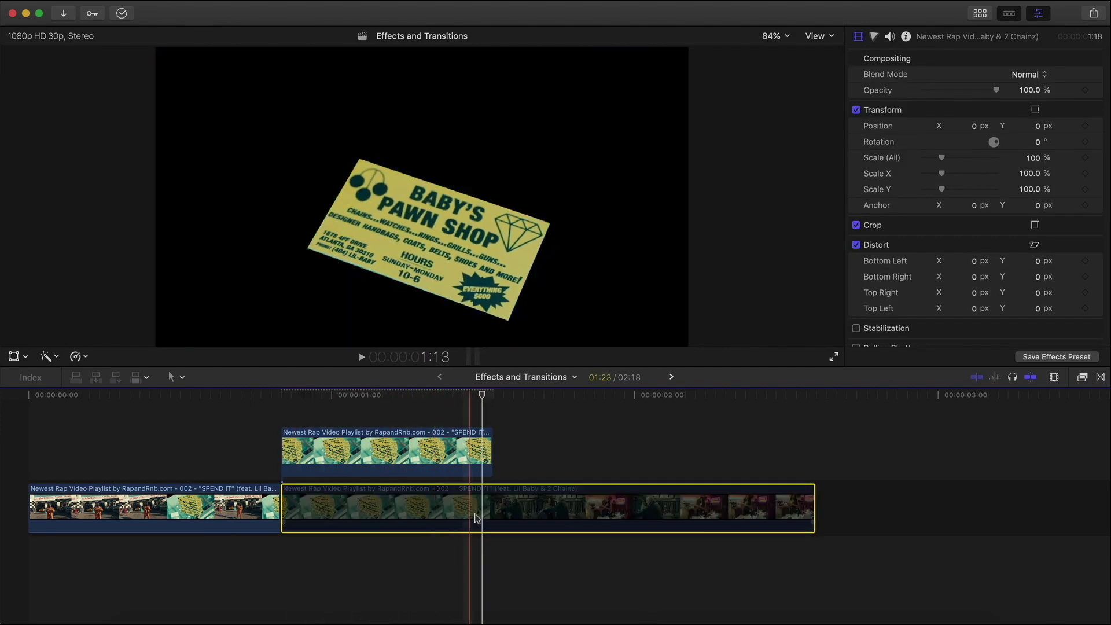
Stack a copy of the masked card clip above it, with scale 73% and Y position -9.1 px at 00:00:01:04
left_click(389, 453)
left_click(370, 440)
mouse_move(372, 433)
left_mouse_down()
mouse_move(372, 419)
mouse_move(368, 440)
left_mouse_up()
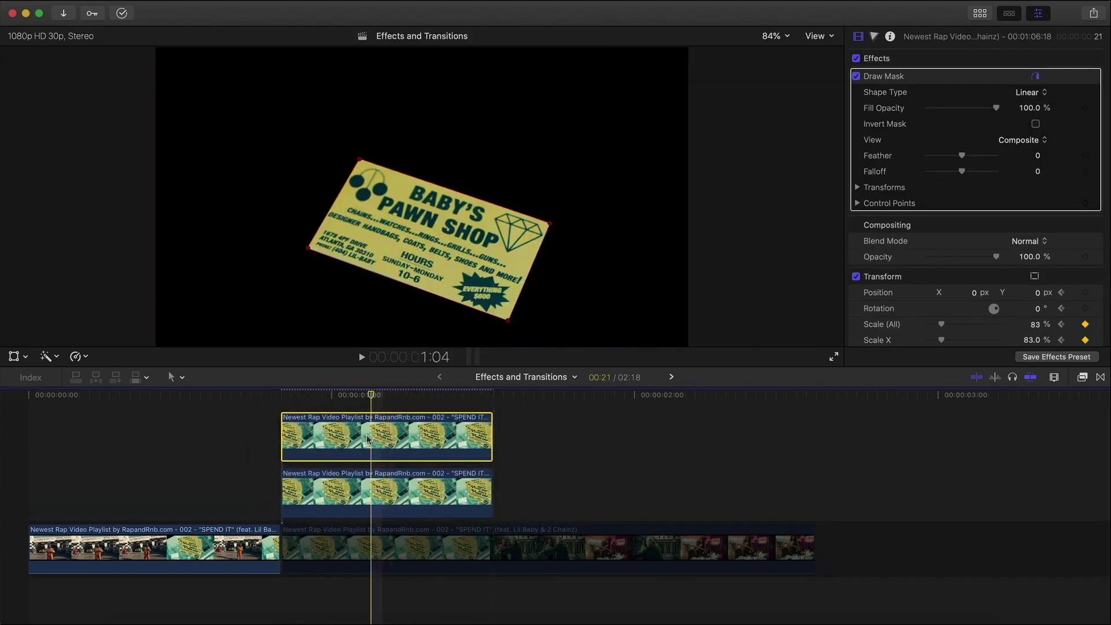
scroll(371, 436, "up", 1)
scroll(1024, 299, "down", 4)
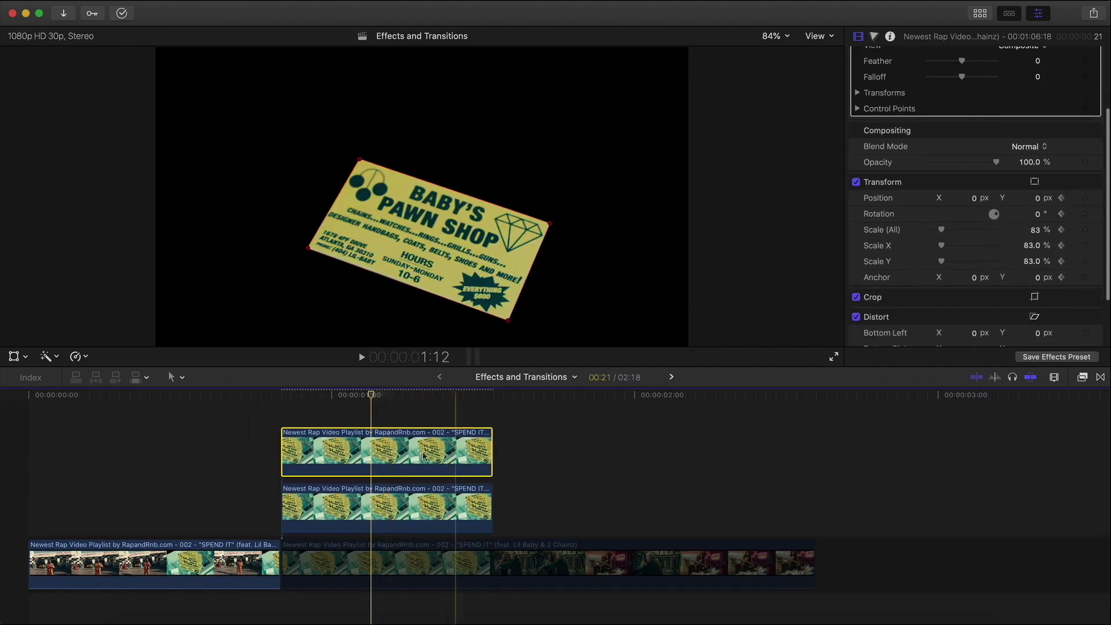
left_click_drag(1035, 229, 1037, 206)
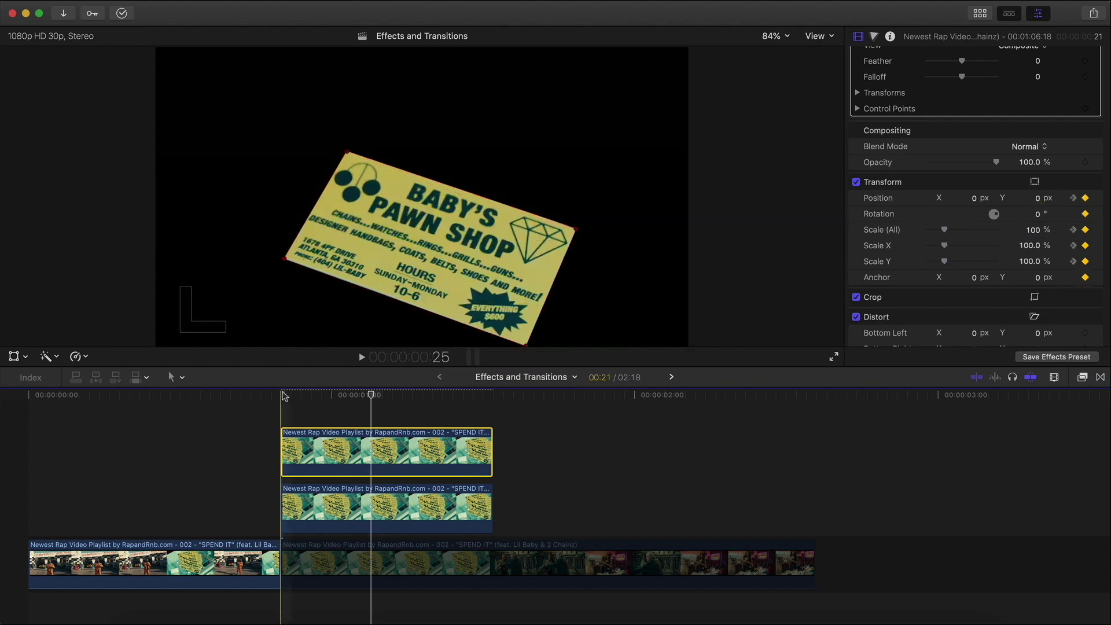
Stack a third copy of the card clip on top, with scale 62% and Y position -20.1 px at 00:00:01:04
left_click_drag(373, 444, 374, 419)
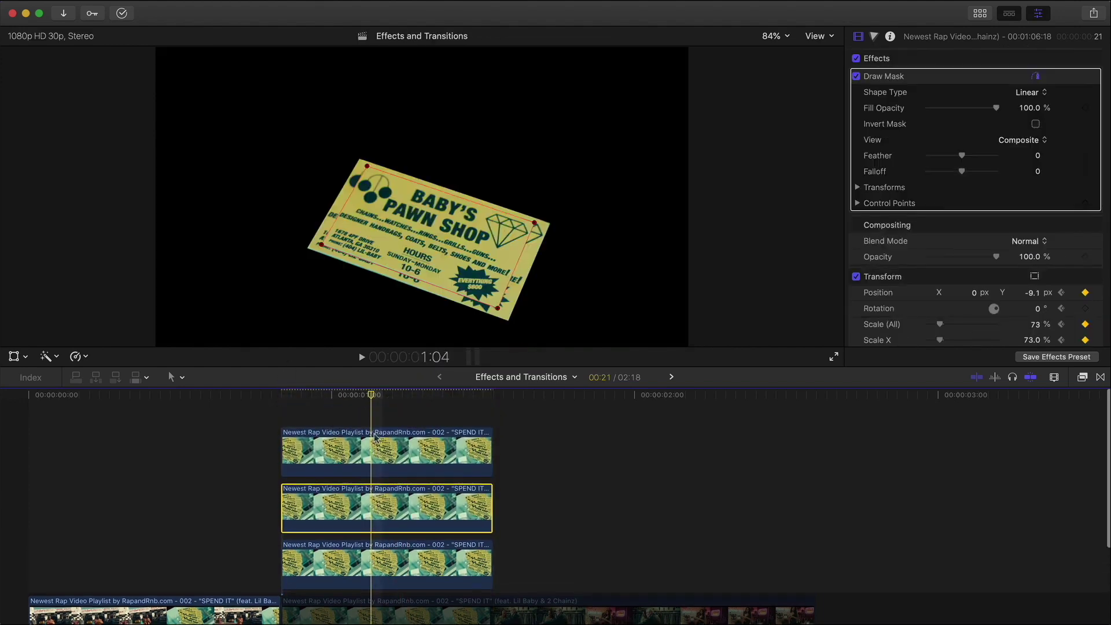
scroll(1000, 312, "down", 2)
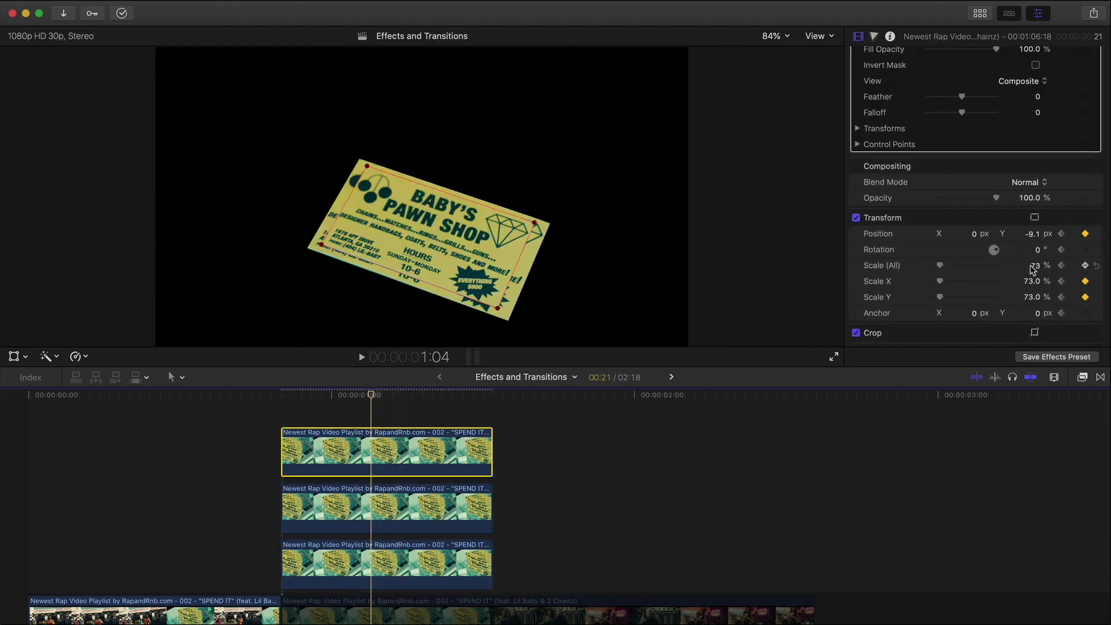
left_click_drag(1040, 269, 1031, 237)
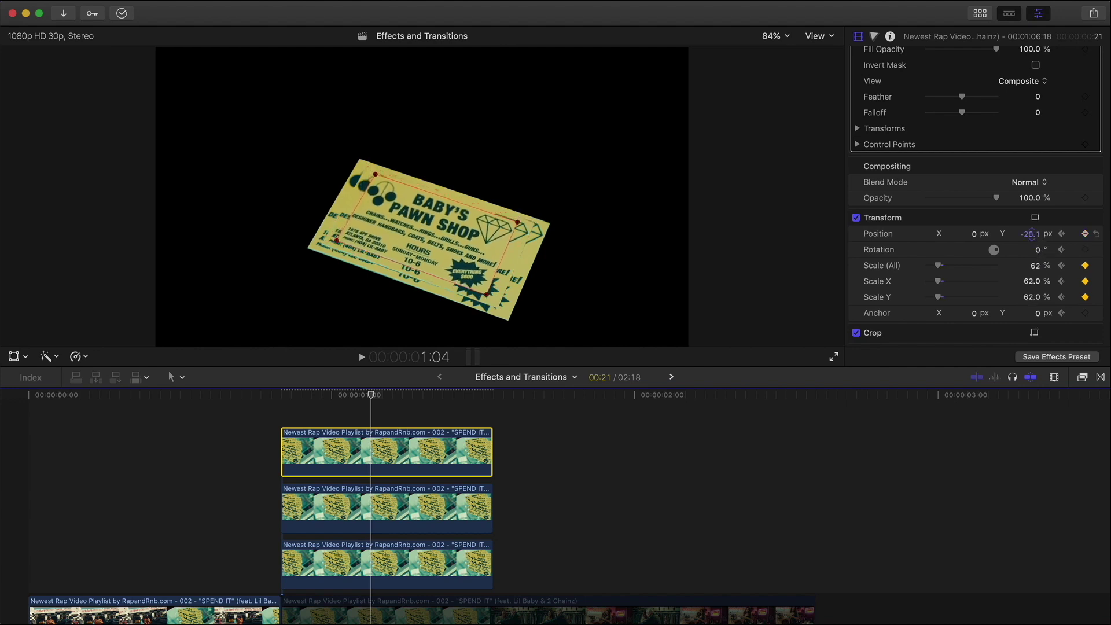
Stack a fourth copy of the card clip on top, with scale 50% and Y position -36.2 px at 00:00:01:04
left_click_drag(389, 445, 418, 445, "alt")
left_click(417, 445)
scroll(1043, 246, "down", 3)
left_click_drag(1038, 247, 1034, 226)
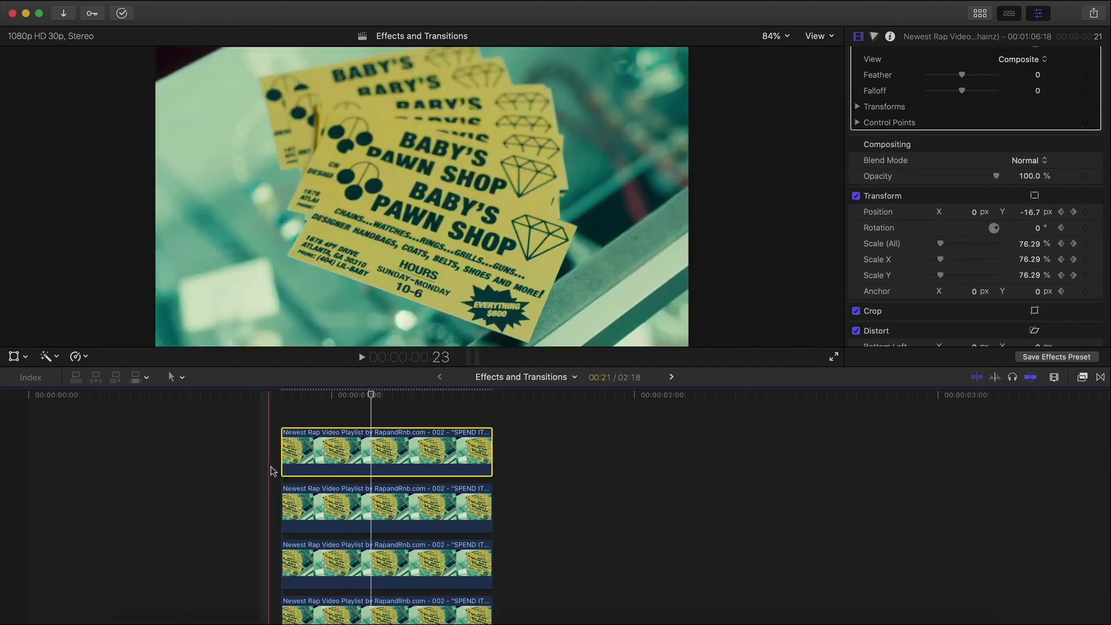
Play back the four stacked card clips to check the layered shrinking motion
key("space")
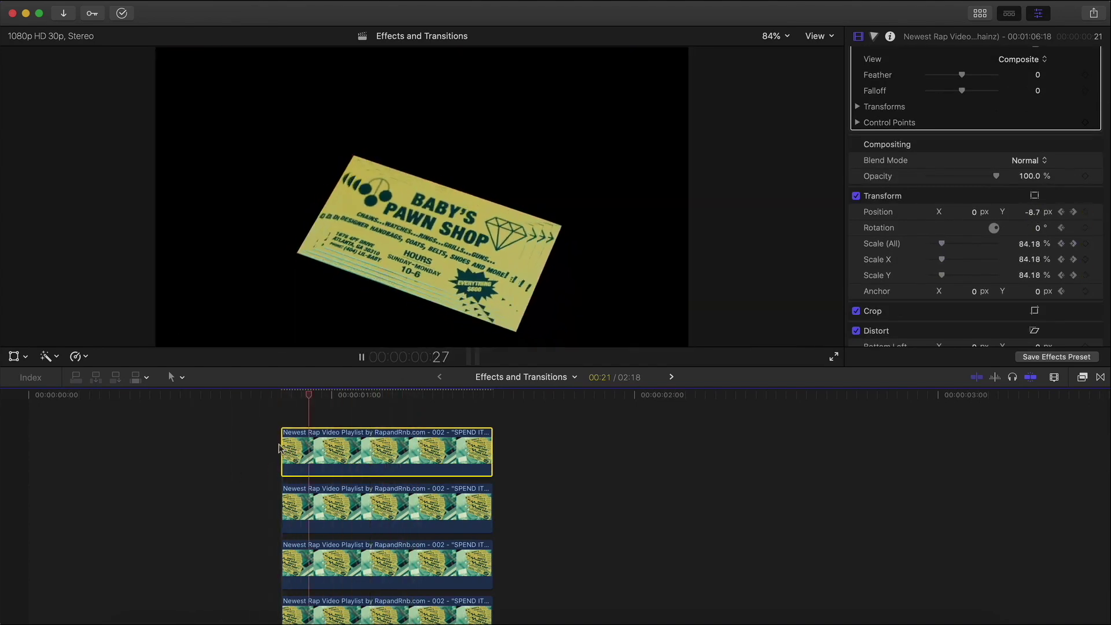
key("space")
scroll(449, 507, "down", 3)
scroll(440, 507, "up", 2)
scroll(441, 506, "up", 1)
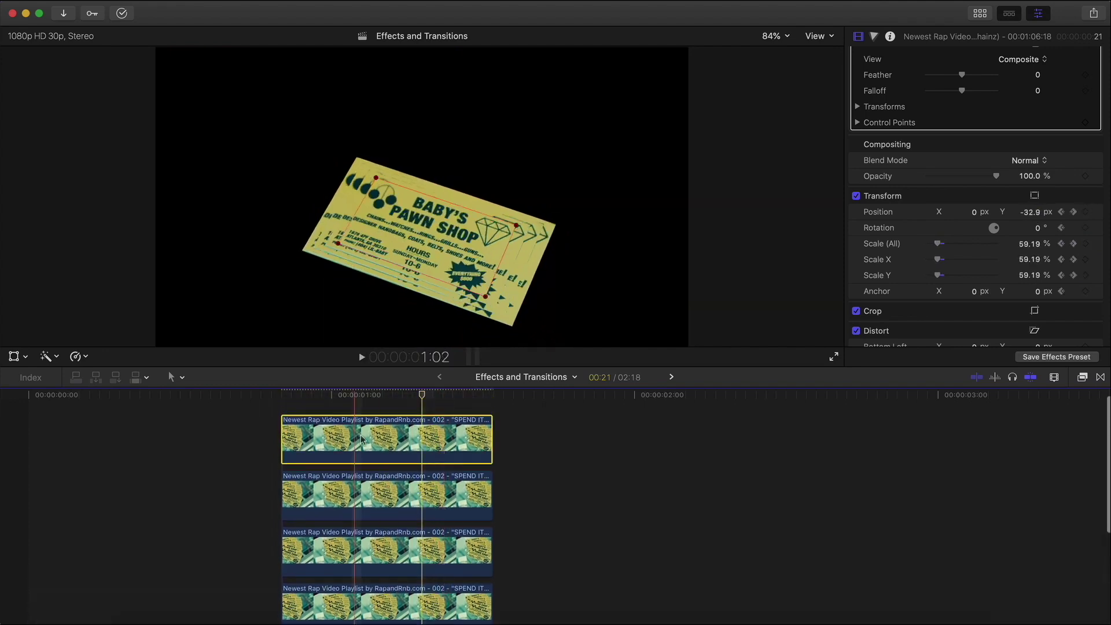
Trim the ends of all four stacked card clips to the last keyframe at 00:00:01:04
left_click(396, 396)
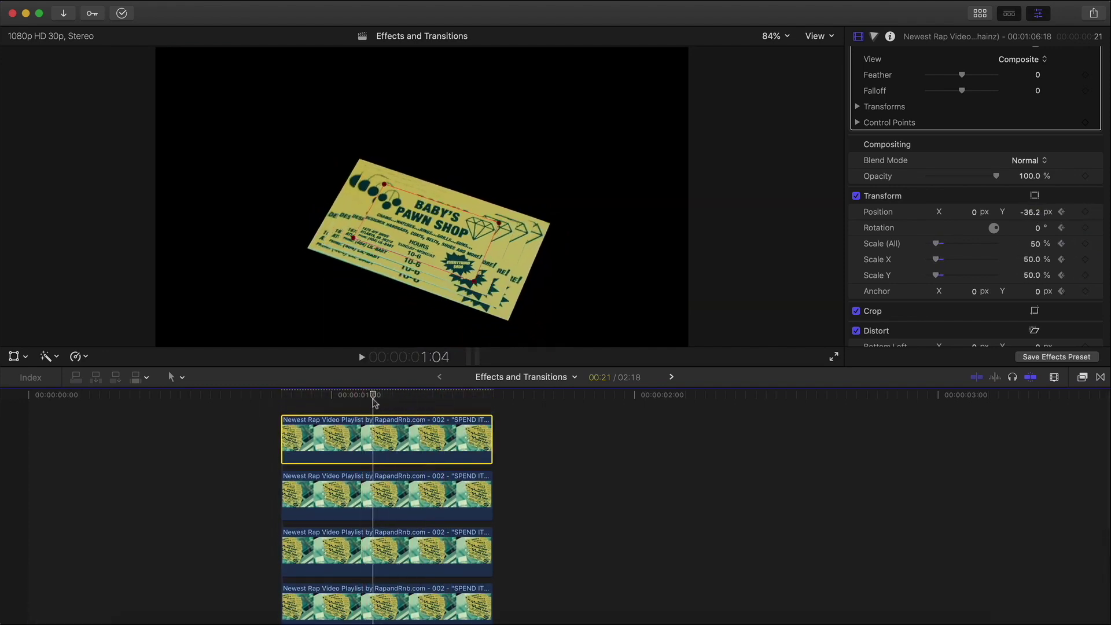
scroll(512, 551, "down", 2)
left_click_drag(493, 536, 370, 537)
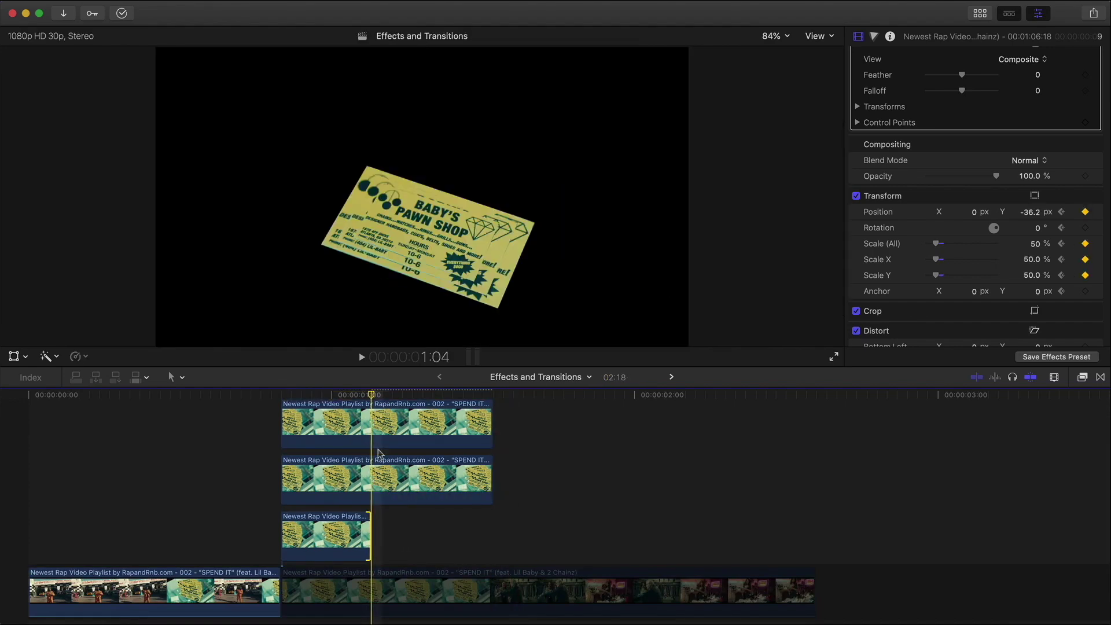
left_click(405, 479)
left_click_drag(492, 478, 367, 476)
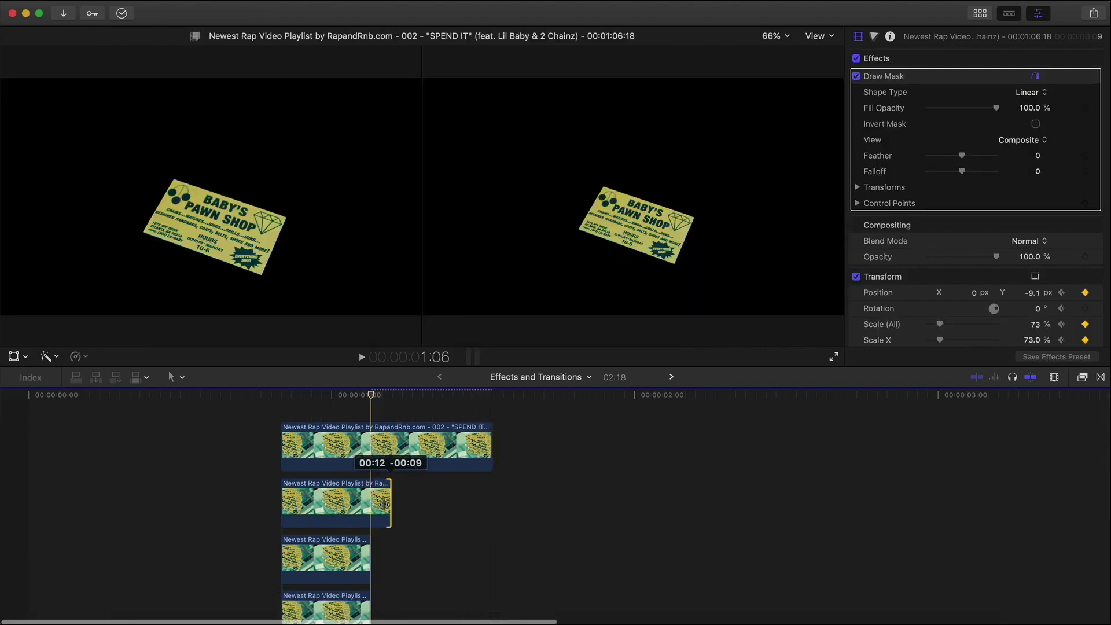
left_click_drag(389, 501, 367, 501)
left_click_drag(491, 446, 371, 446)
Combine the four stacked card clips into a new compound clip named effect02
scroll(399, 520, "down", 2)
mouse_move(402, 590)
left_mouse_down()
mouse_move(394, 528)
mouse_move(345, 391)
mouse_move(402, 590)
left_mouse_up()
right_click(331, 452)
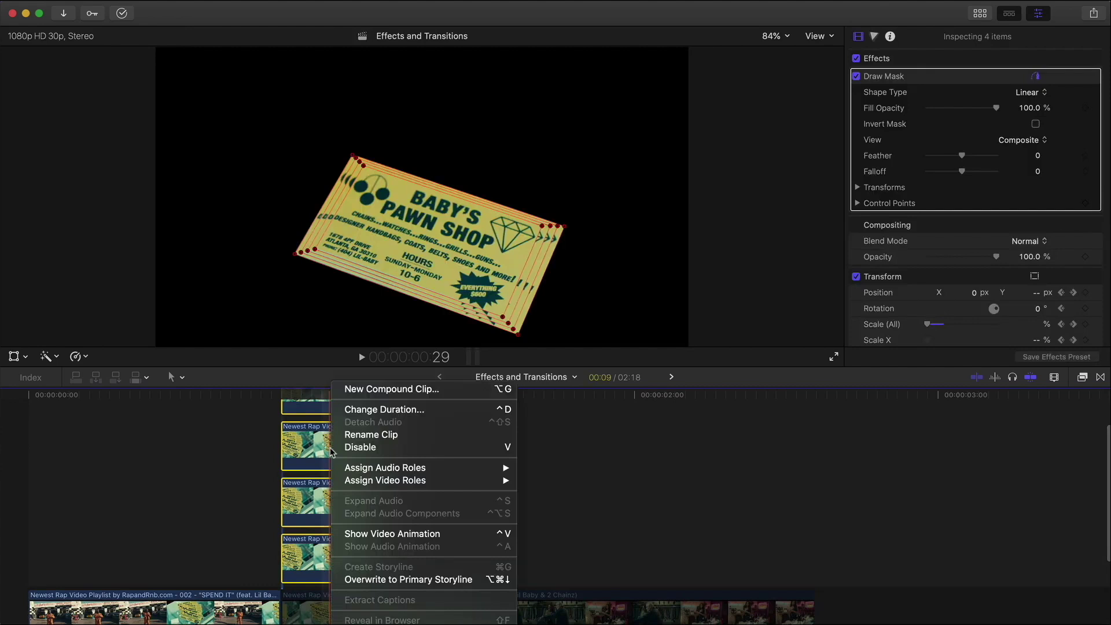
left_click(389, 394)
type("effec")
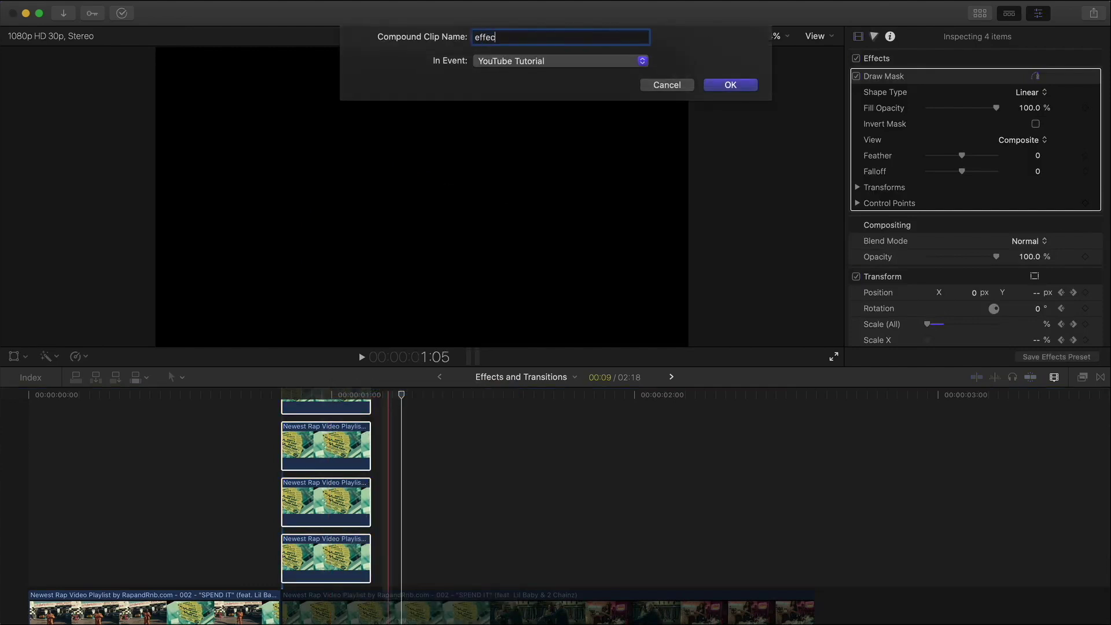
type("t02")
key("Return")
Place a copy of the effect02 compound clip directly after the original and reverse the copy's playback
left_click_drag(400, 395, 345, 398)
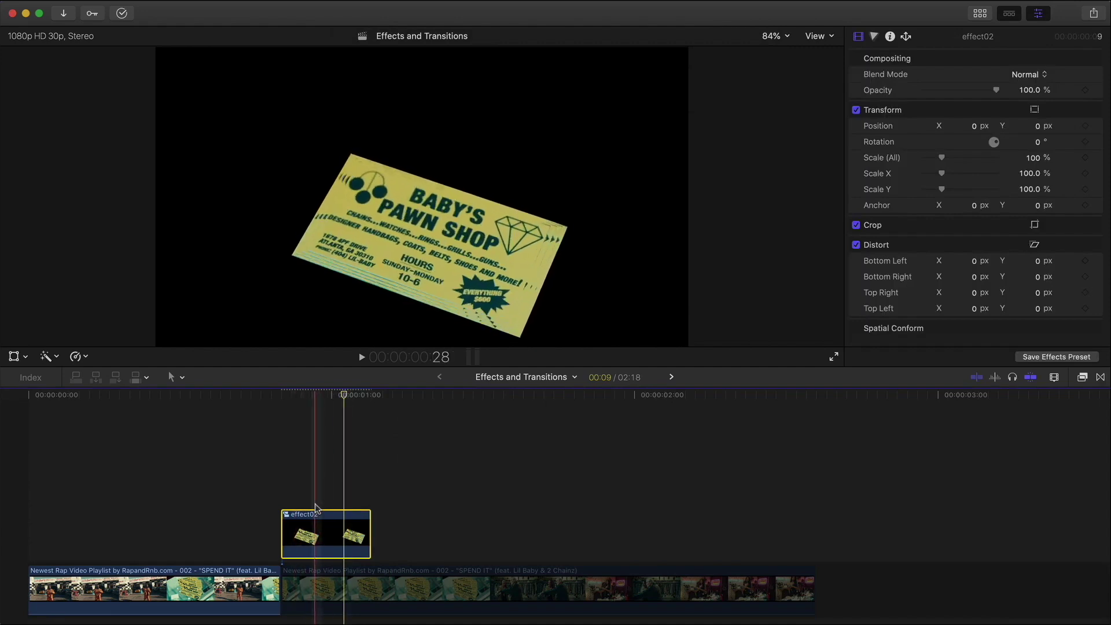
left_click_drag(317, 523, 407, 523)
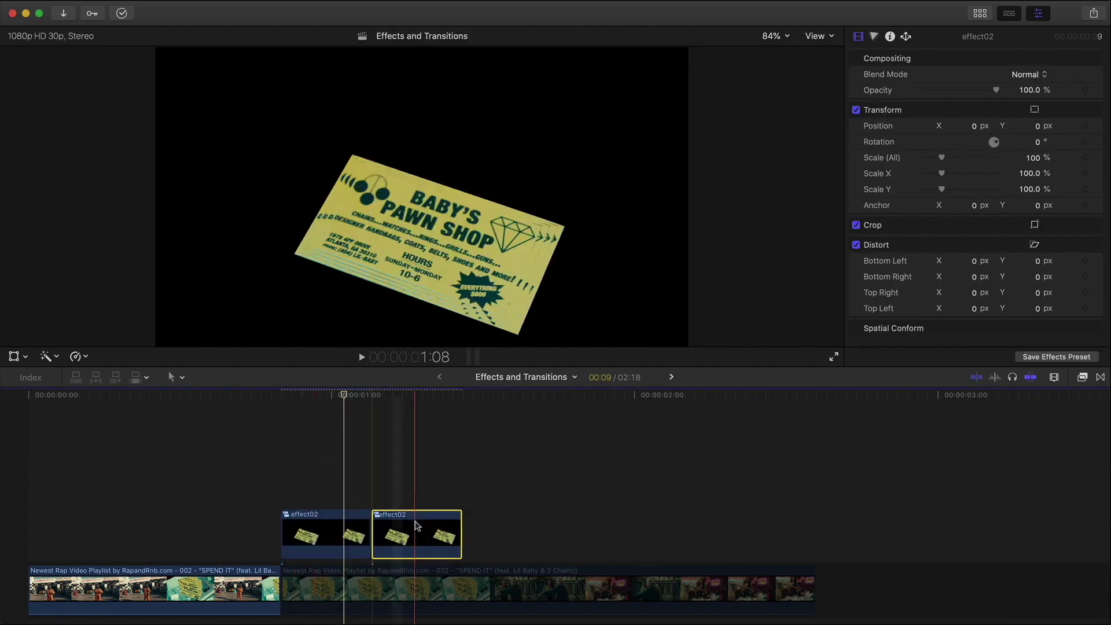
left_click(79, 356)
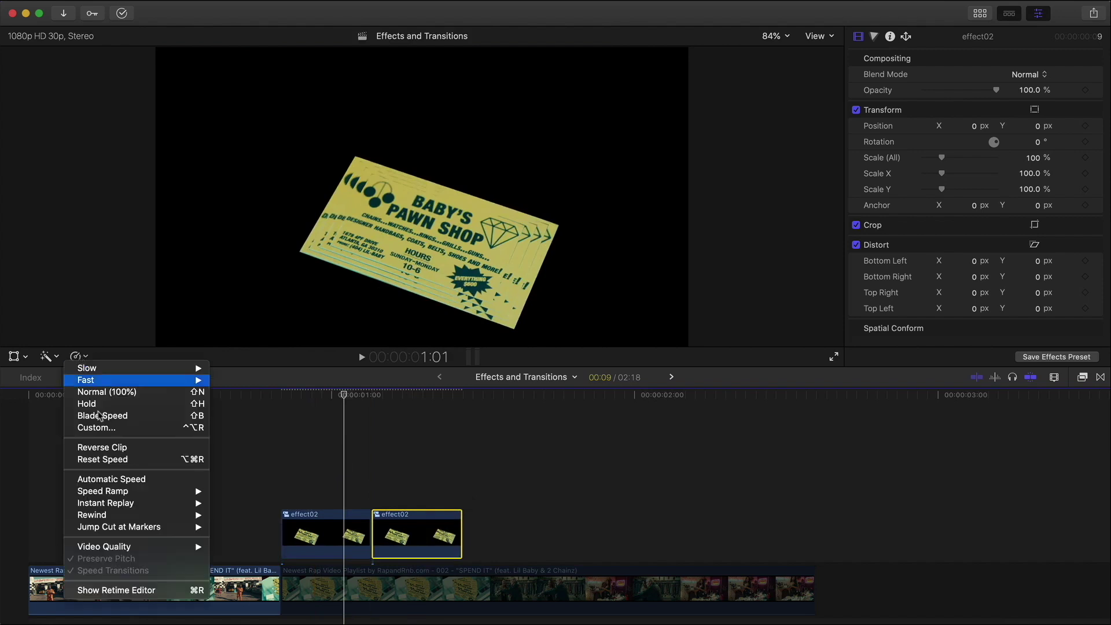
left_click(101, 447)
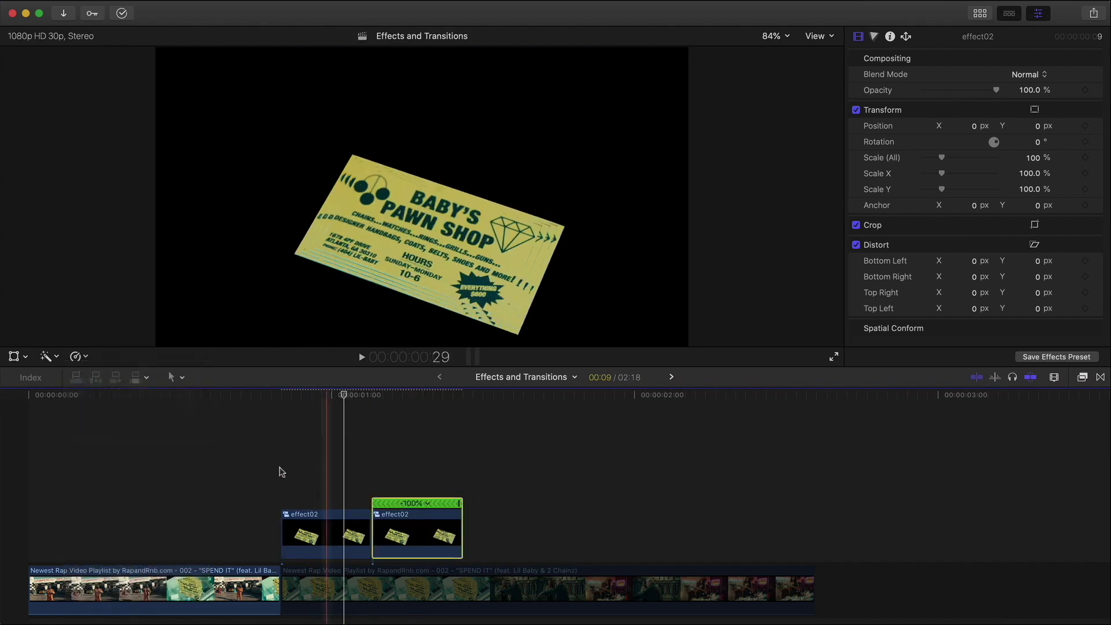
Play back the original and reversed effect02 clips, and re-enable the disabled music video clip beneath them
key("space")
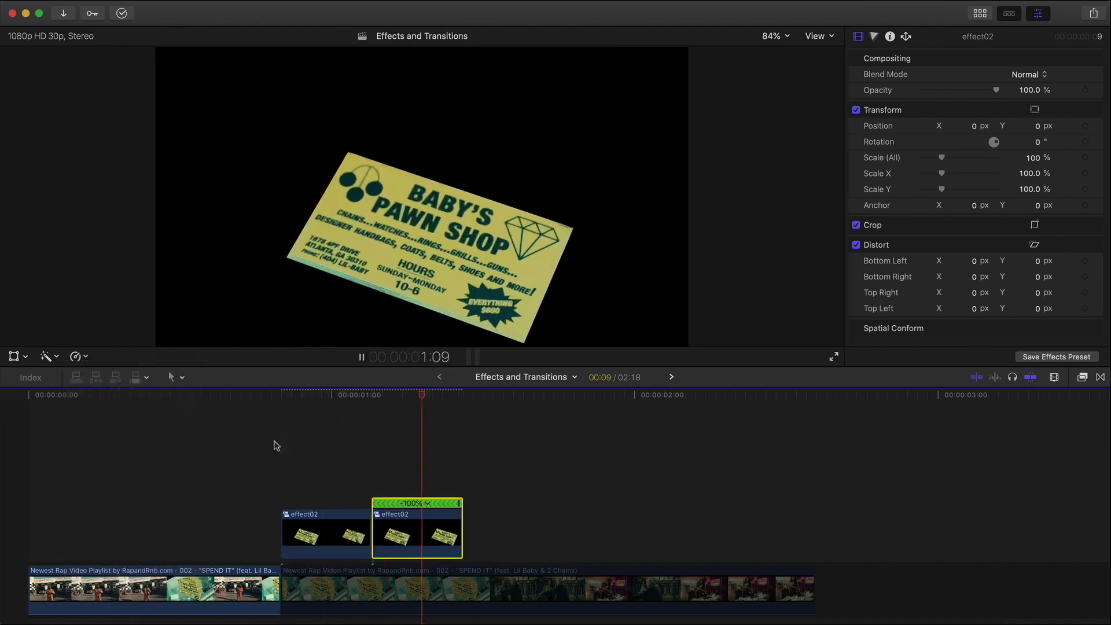
key("space")
left_click(371, 594)
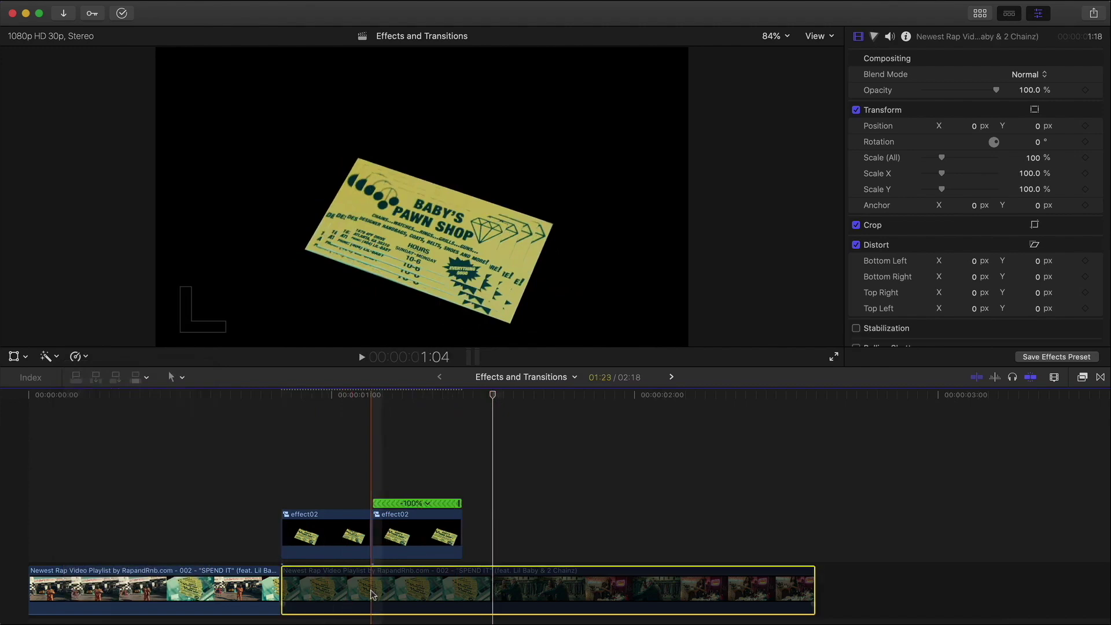
key("v")
Play and step through the card effect over the re-enabled music video clip to check how it blends
key("space")
key("space")
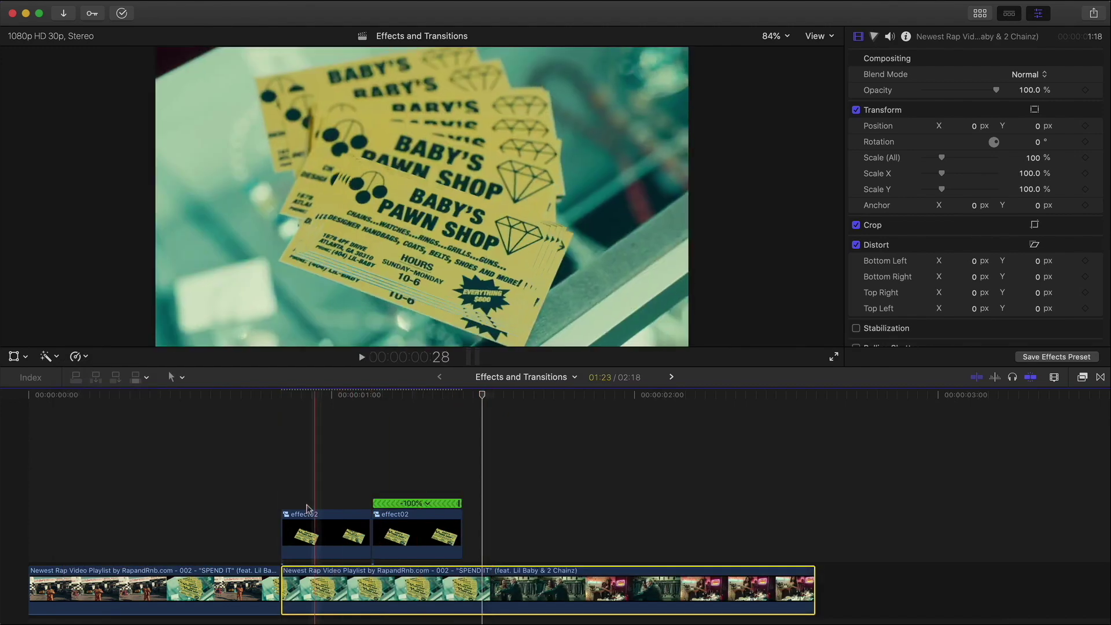
left_click_drag(379, 394, 328, 394)
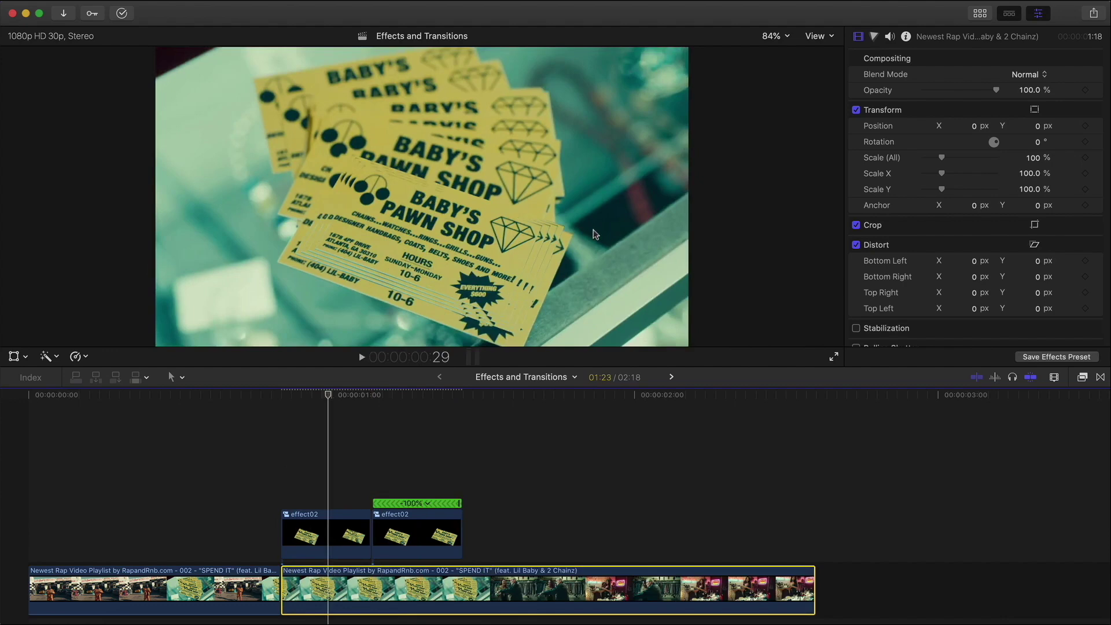
key("Right")
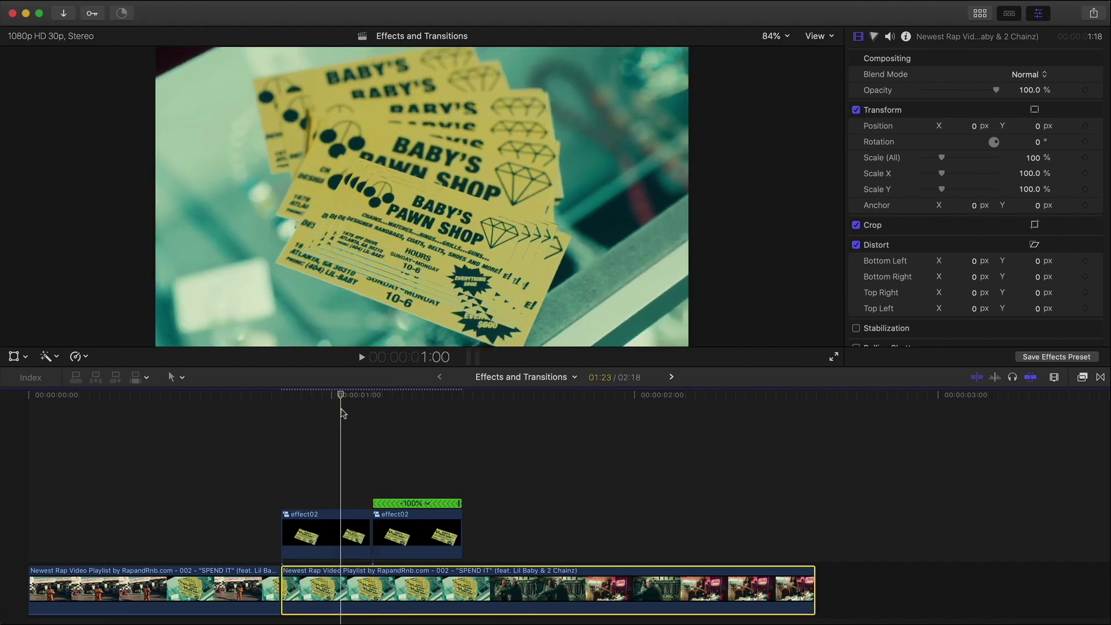
Combine the forward and reversed effect02 clips into a single compound clip named effect02
left_click_drag(510, 535, 344, 502)
right_click(344, 502)
left_click(382, 390)
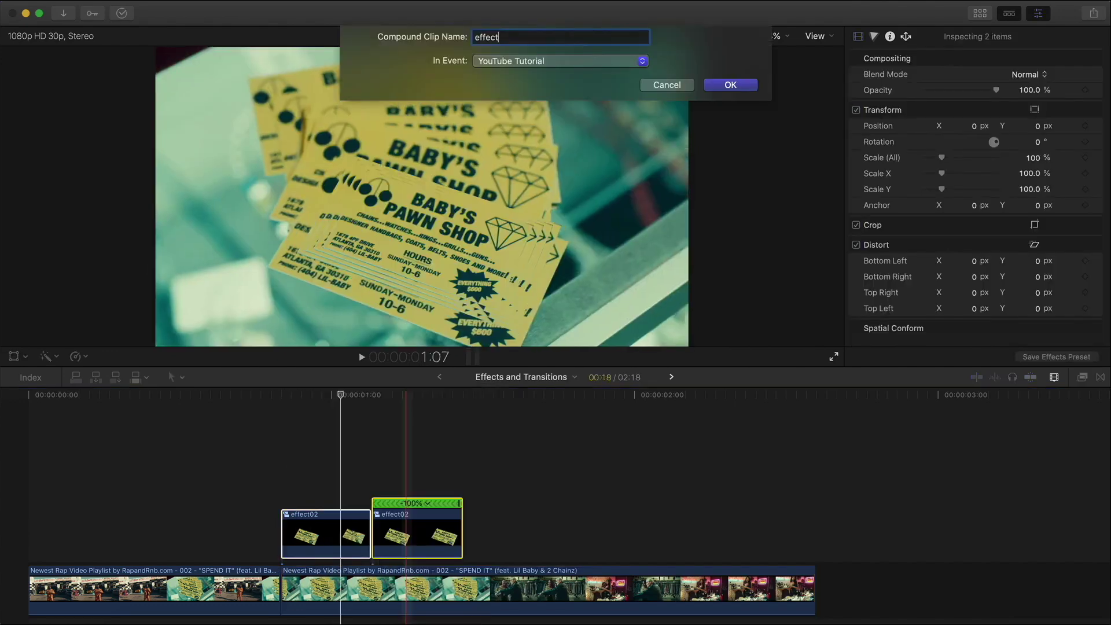
key("Return")
Keyframe the compound clip's transform from 00:00:00:25 to 00:00:01:12, ending at position X -48.8 px, Y -35.7 px, rotation -2.2° and scale 106%
left_click_drag(299, 397, 287, 394)
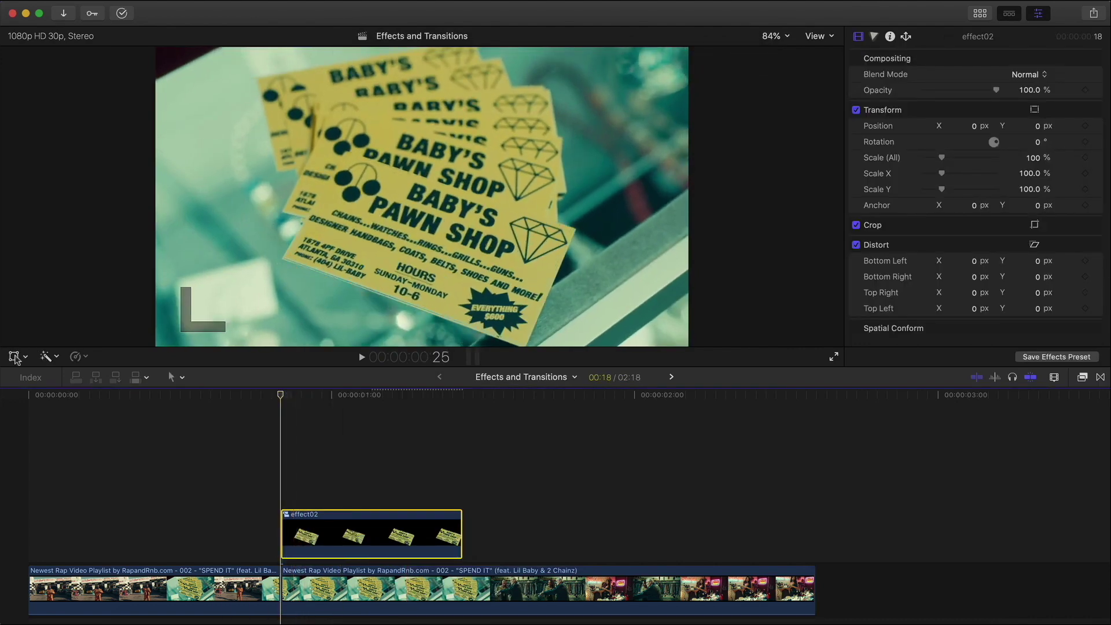
left_click(14, 356)
left_click(454, 395)
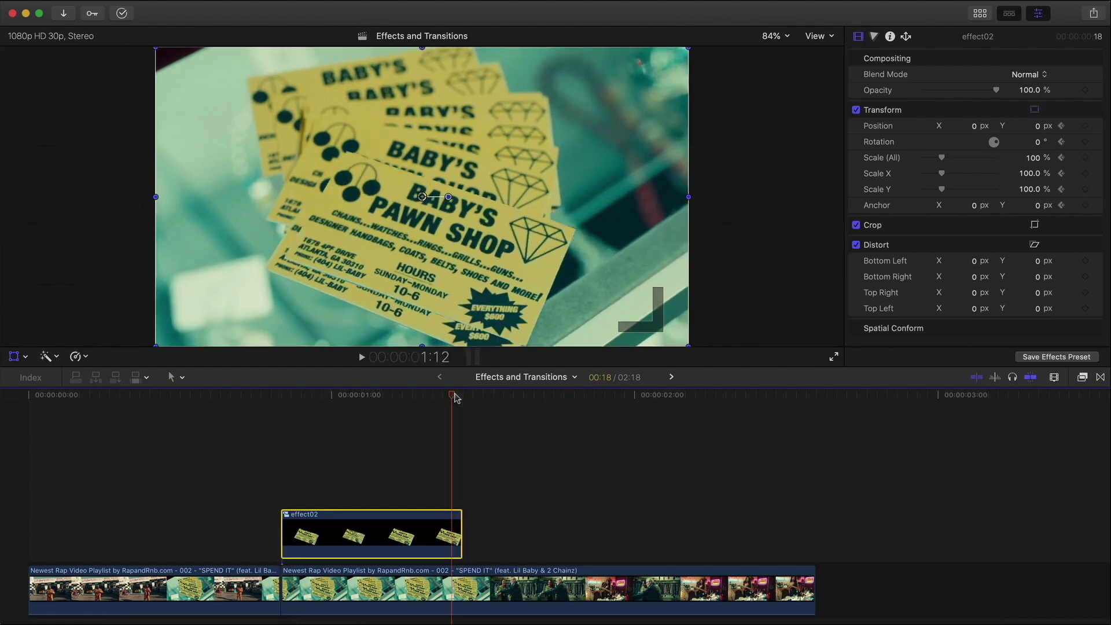
left_click_drag(608, 133, 591, 141)
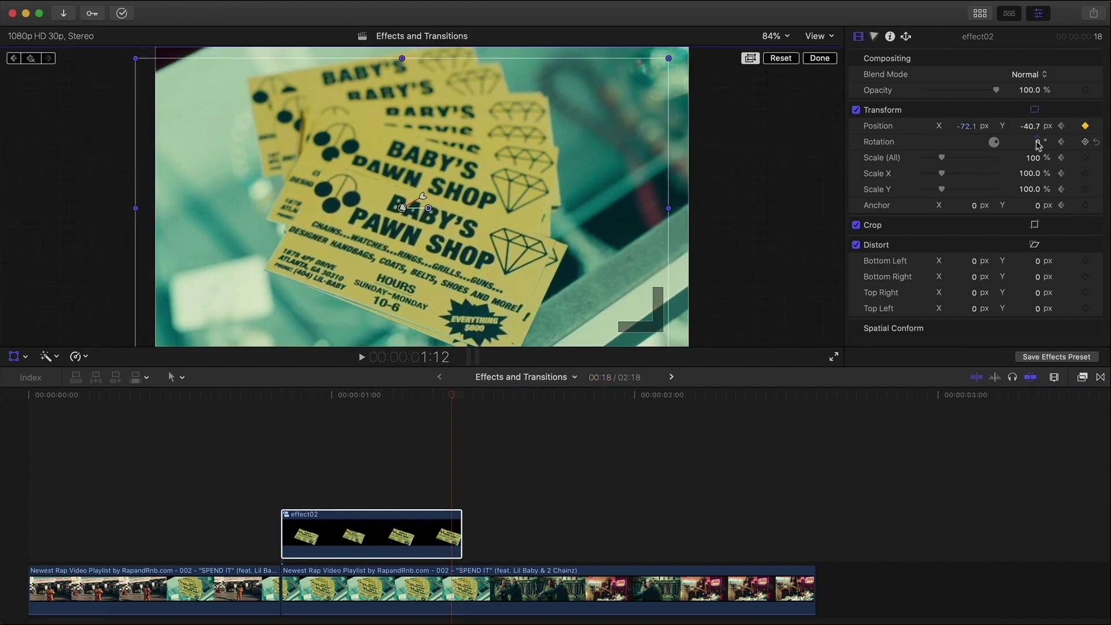
mouse_move(1040, 147)
left_mouse_down()
mouse_move(1040, 165)
mouse_move(1038, 155)
left_mouse_up()
left_click_drag(554, 180, 562, 182)
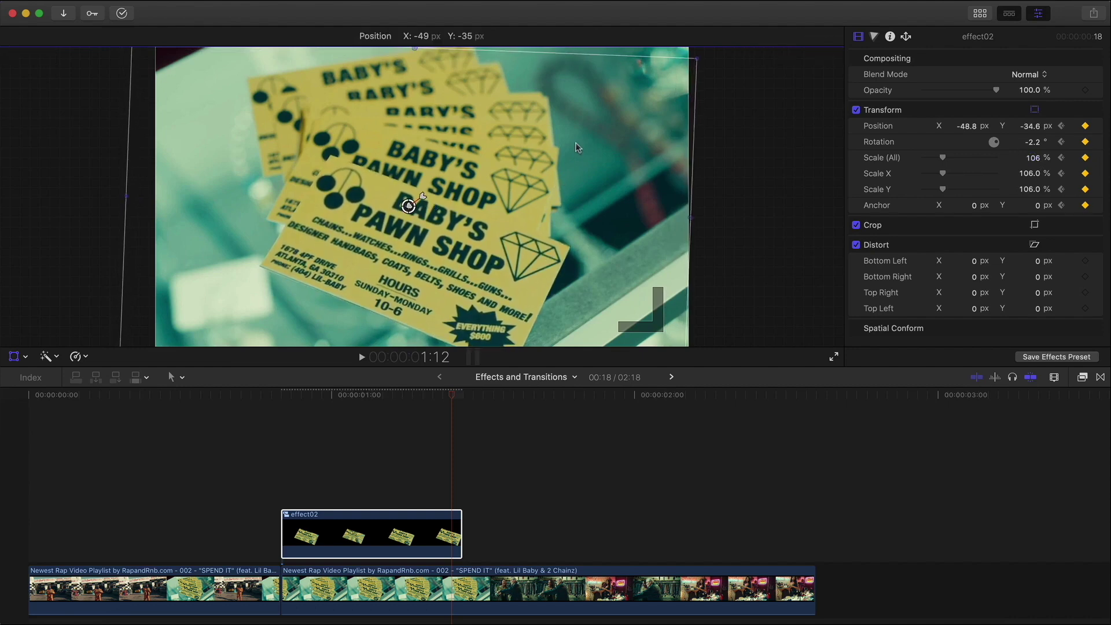
left_click_drag(577, 147, 578, 147)
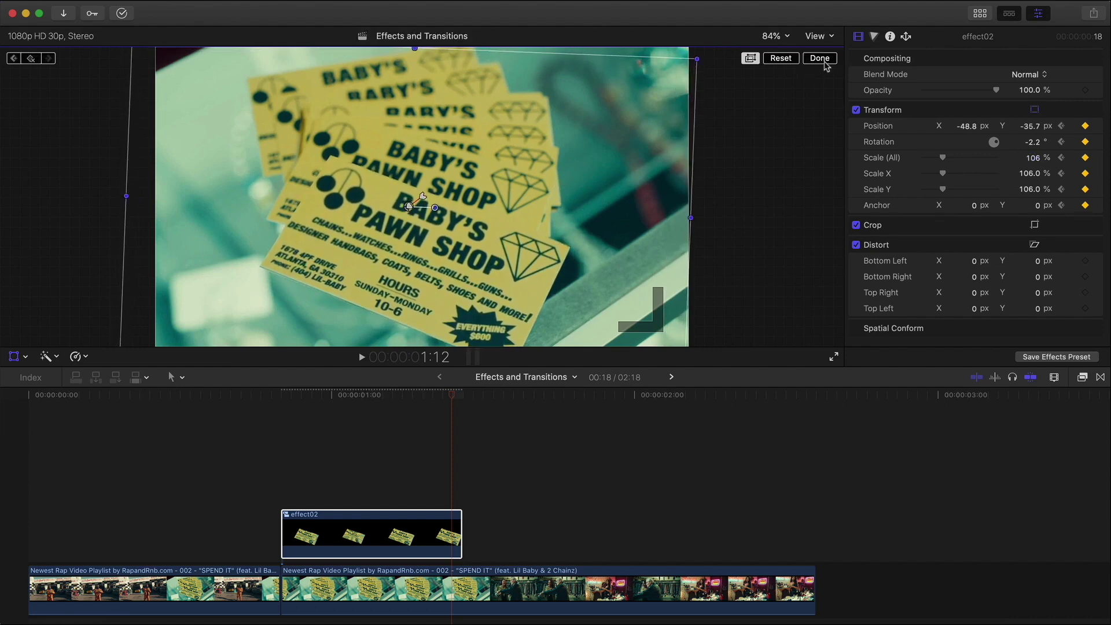
left_click(820, 59)
key("space")
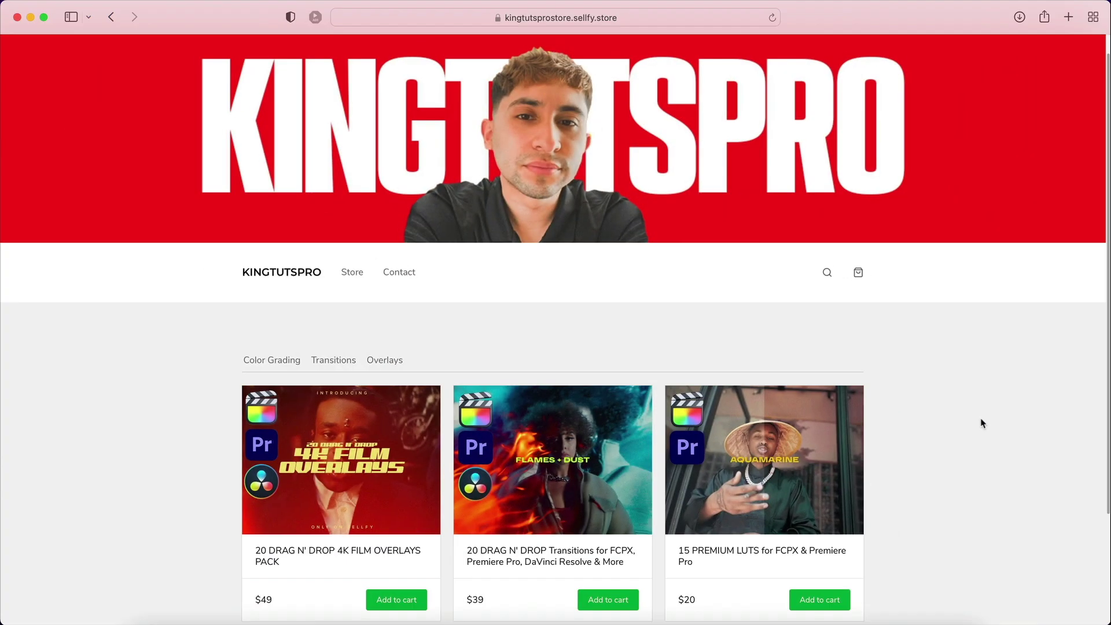
Switch to the KINGTUTSPRO web store and browse the preview images of the 20 DRAG N' DROP 4K FILM OVERLAYS PACK
scroll(981, 423, "down", 2)
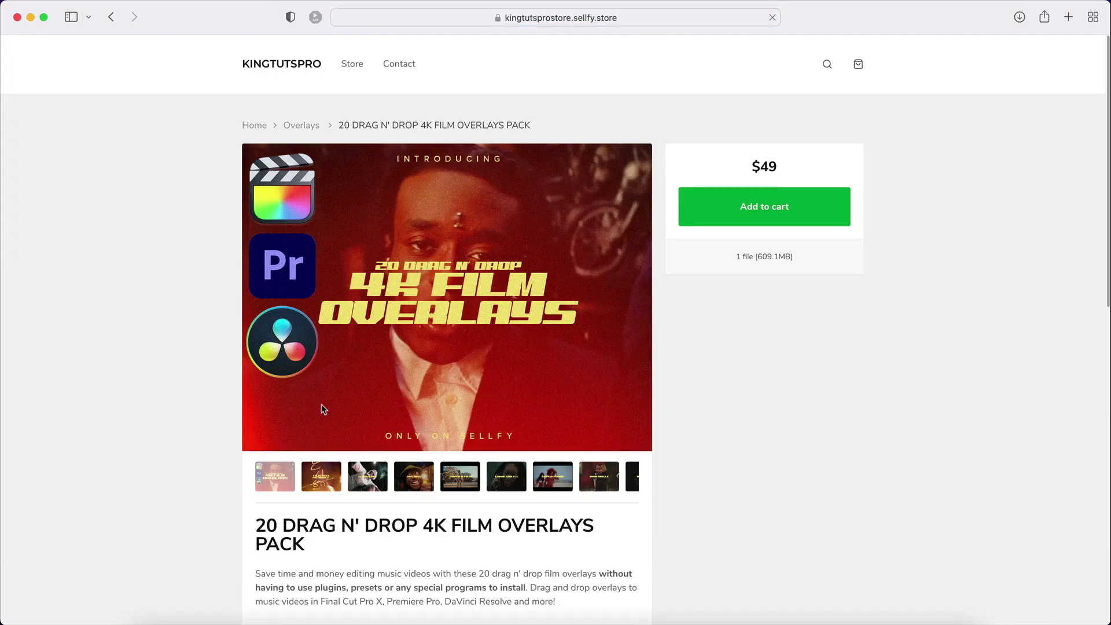
left_click(634, 297)
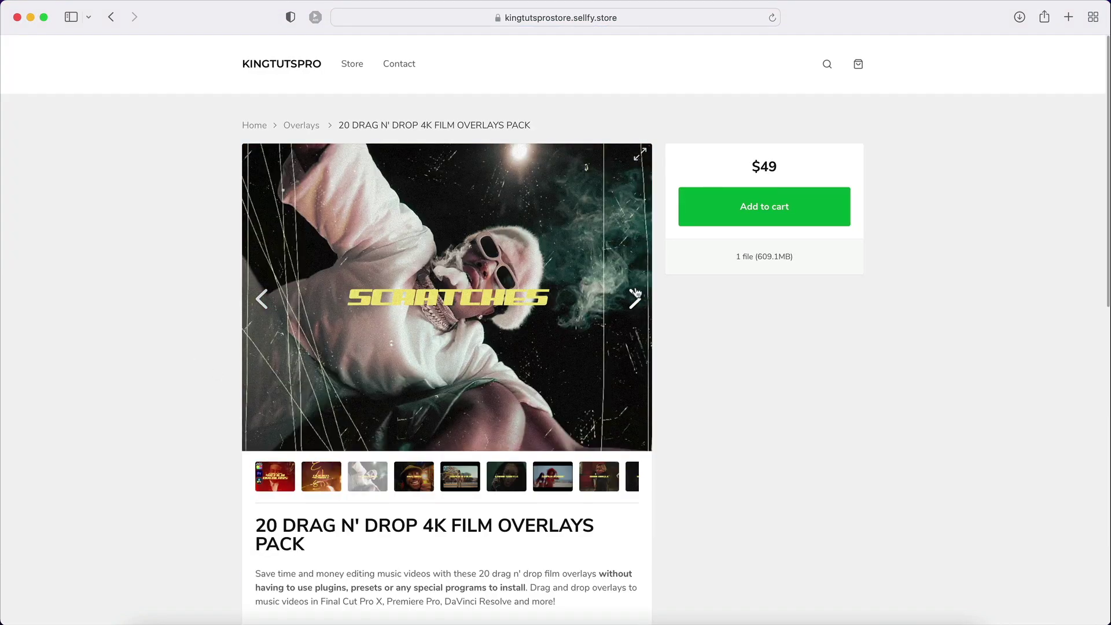
left_click(635, 297)
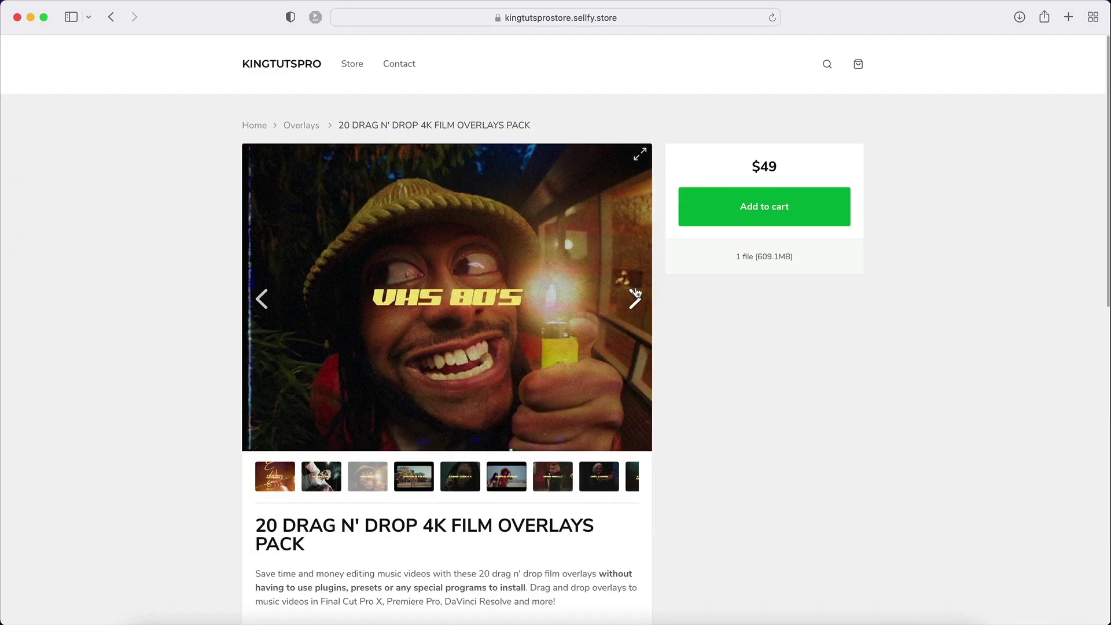
left_click(635, 296)
left_click(635, 296)
left_click(635, 296)
left_click(635, 296)
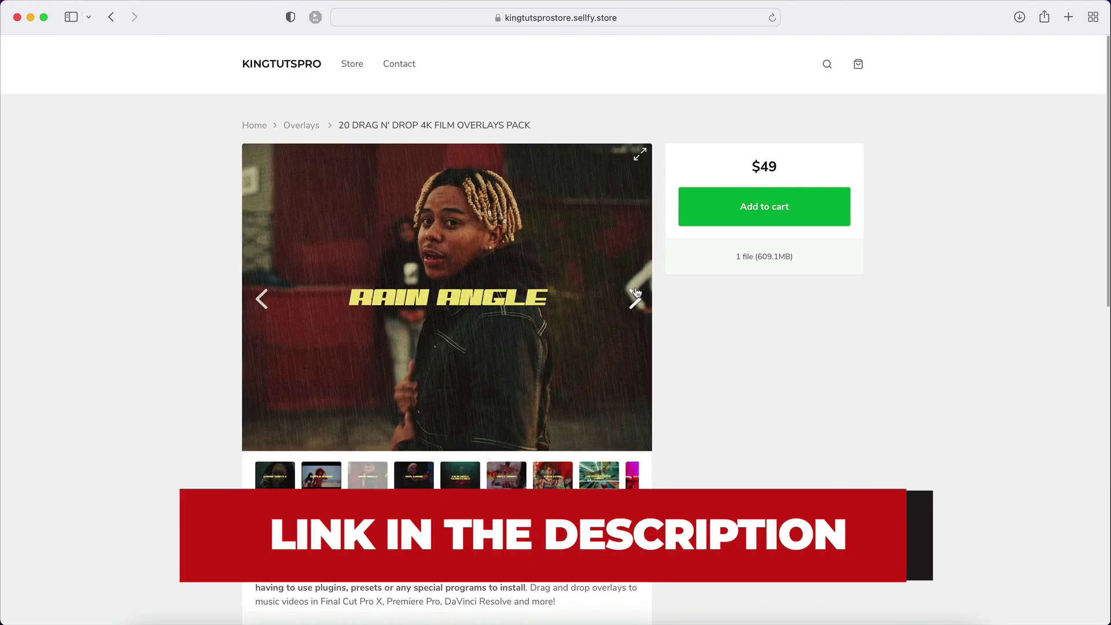
left_click(635, 296)
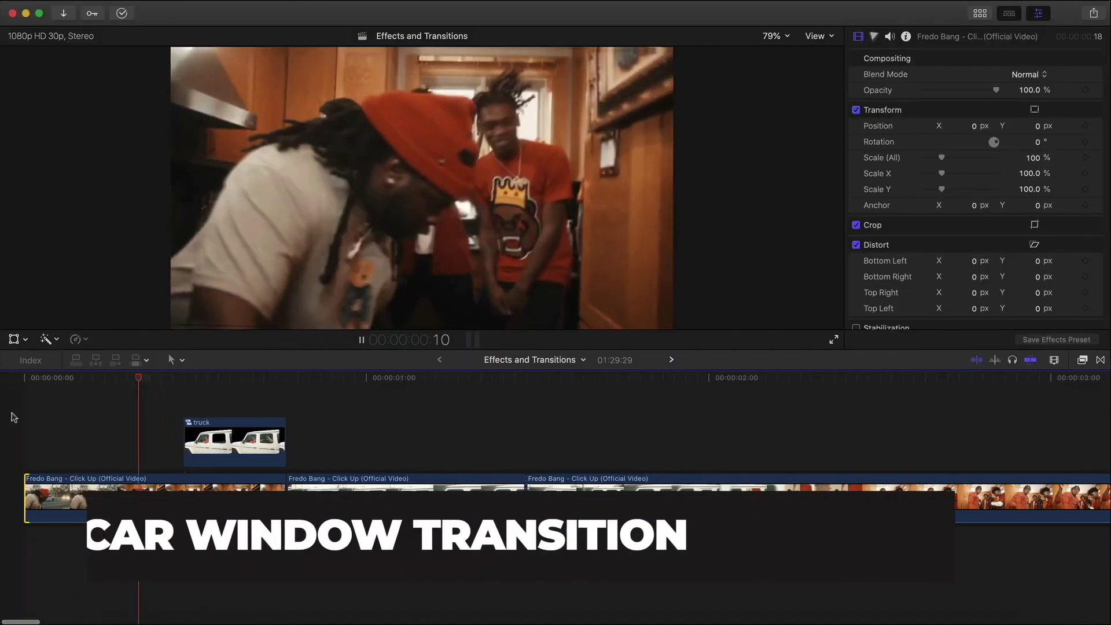
Preview the car window transition in the video editor and remove the finished truck clip above the first video clip
key("space")
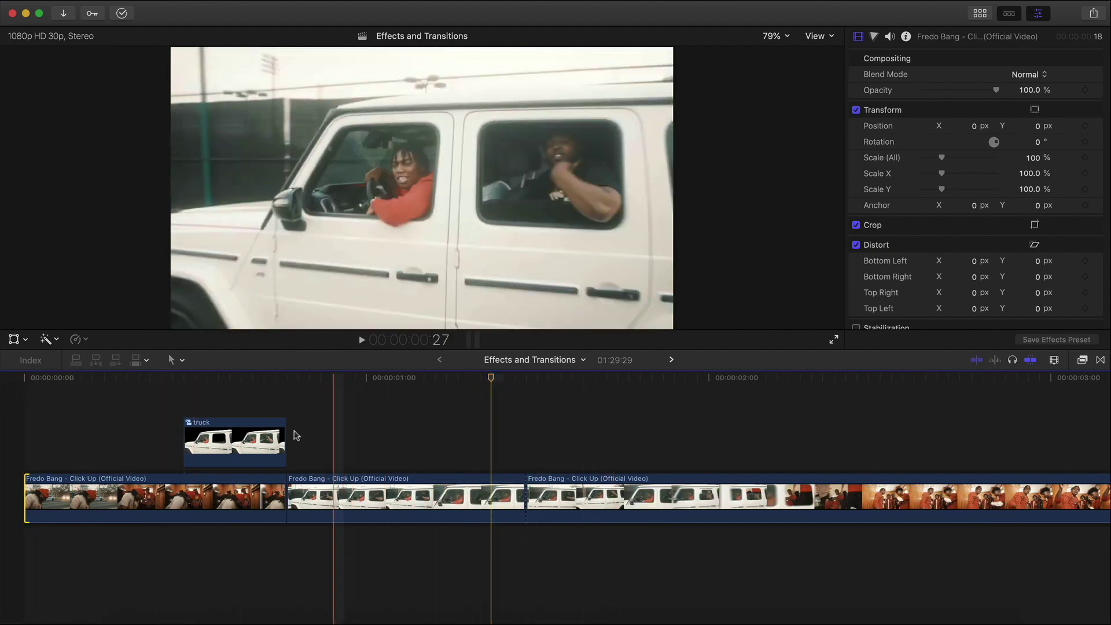
key("Down")
left_click(231, 439)
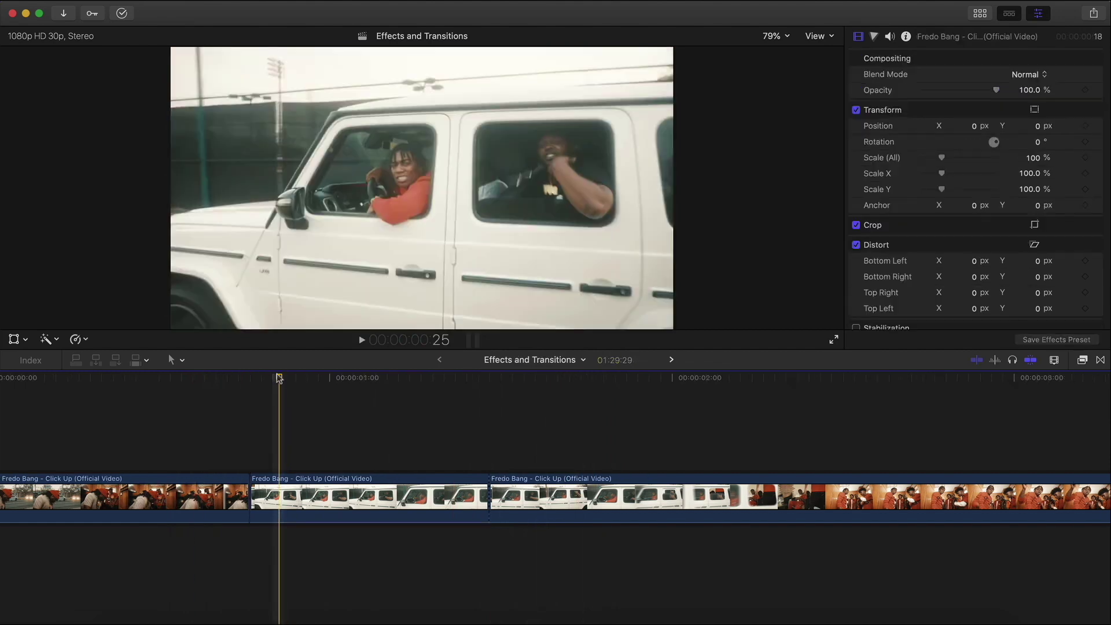
Add a freeze frame at the first frame of the white truck clip
left_click_drag(279, 379, 249, 378)
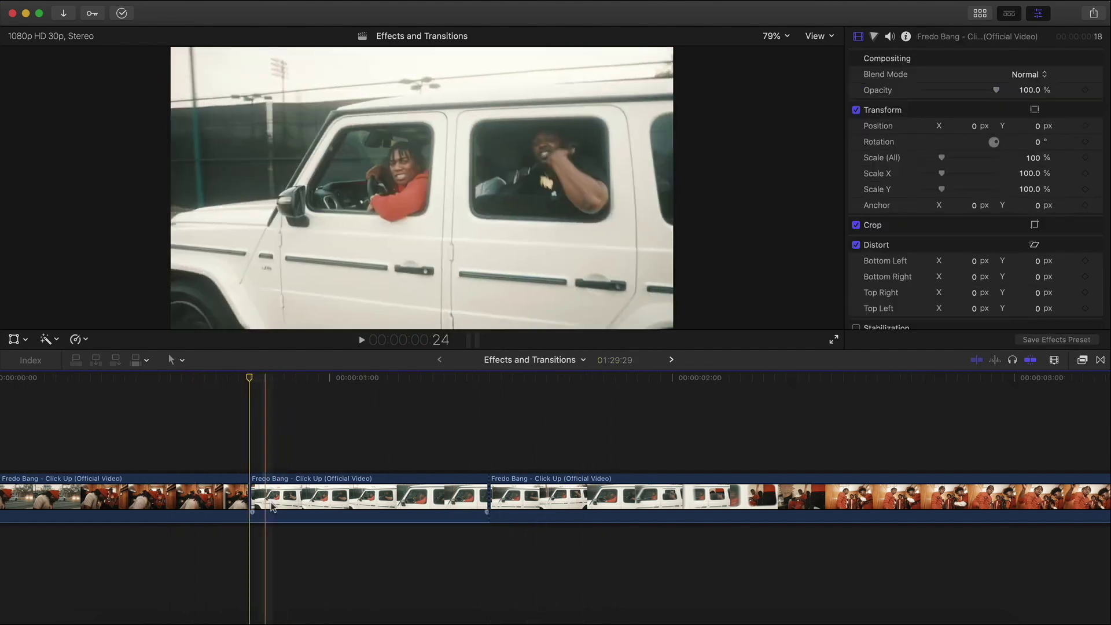
left_click(289, 493)
left_click(139, 1)
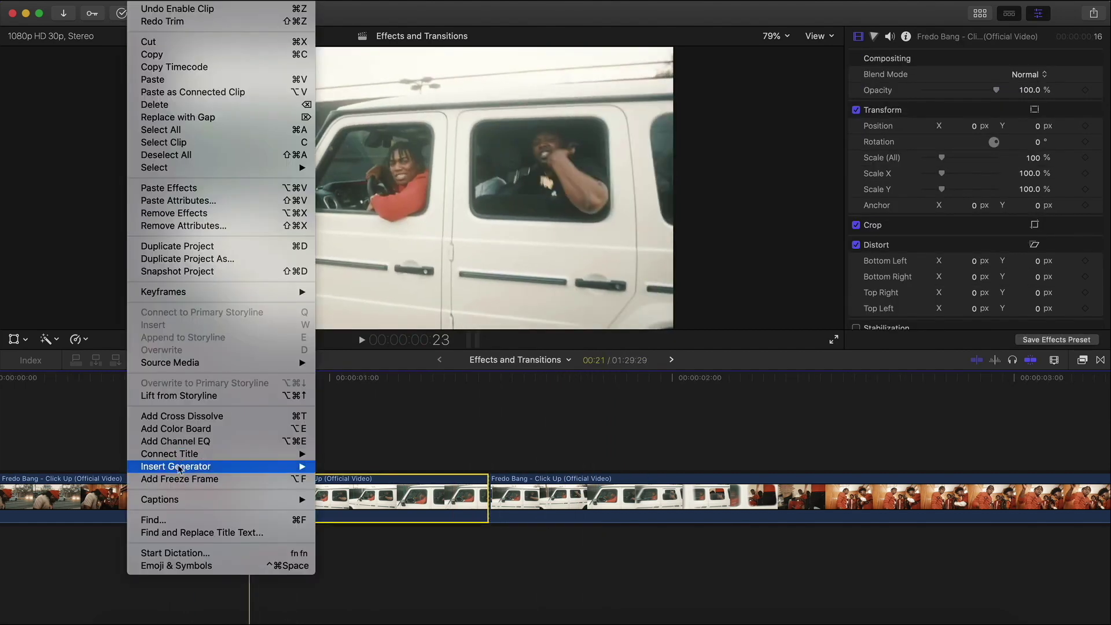
left_click(176, 480)
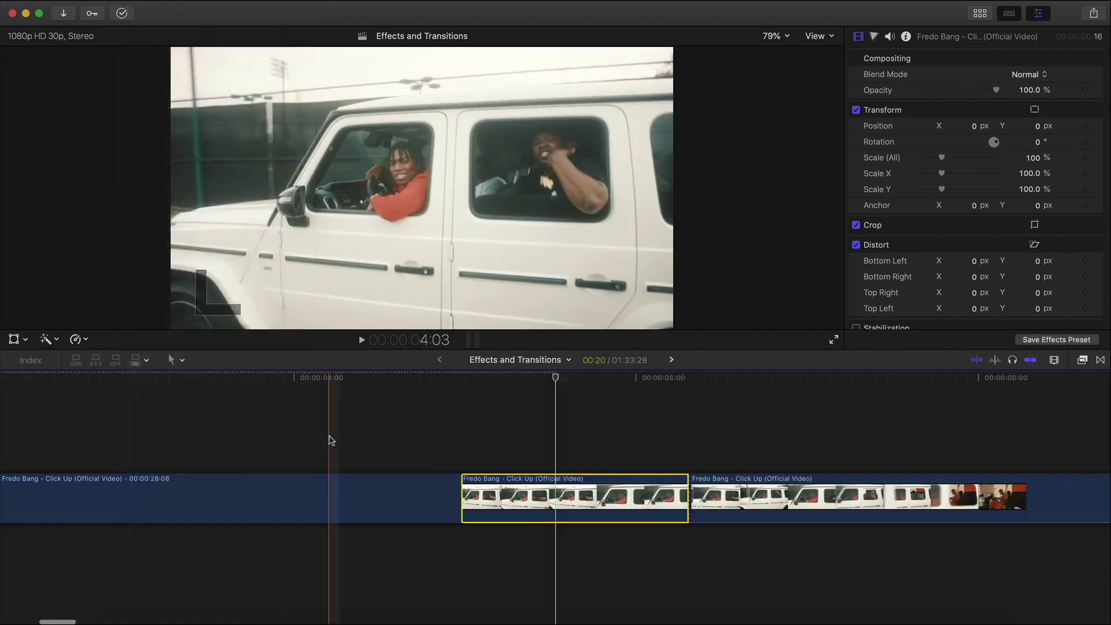
Place the freeze frame above the first video clip, shorten it to 20 frames and end it at the cut to the truck clip
key("super+minus")
left_click(186, 484)
left_click_drag(192, 492, 192, 435)
left_click_drag(433, 434, 146, 441)
key("super+equal")
scroll(146, 442, "left", 2)
left_click_drag(249, 442, 132, 446)
scroll(132, 446, "up", 3)
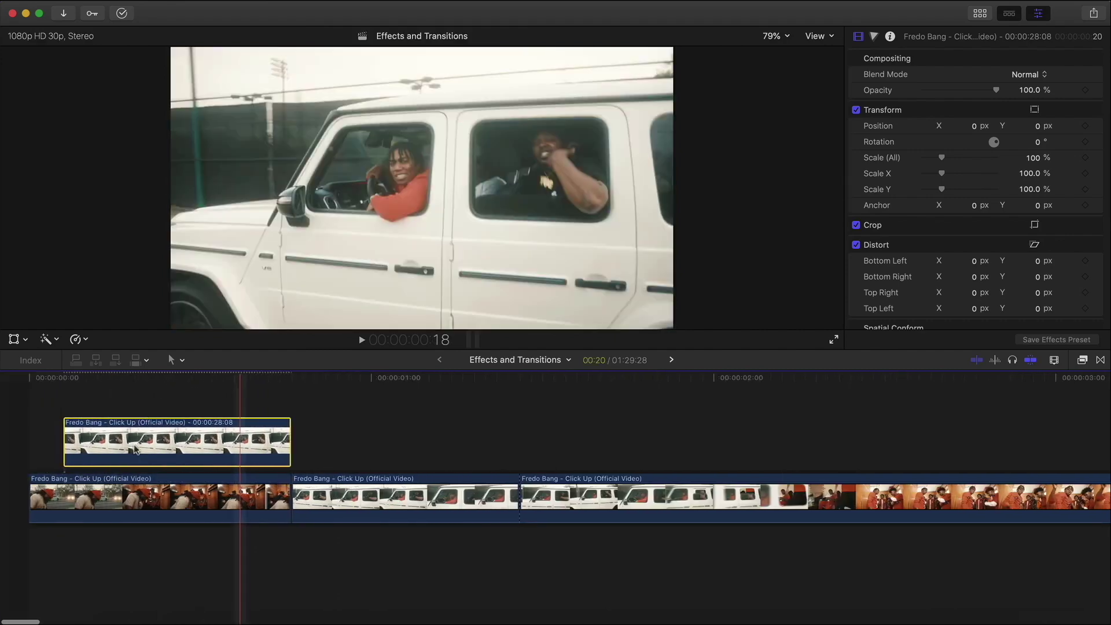
Trim the start of the connected freeze frame so it lasts 13 frames, and play back the section
left_click_drag(66, 430, 189, 382)
key("space")
key("space")
Apply the Draw Mask effect from the Masks category to the connected truck freeze frame
left_click(205, 433)
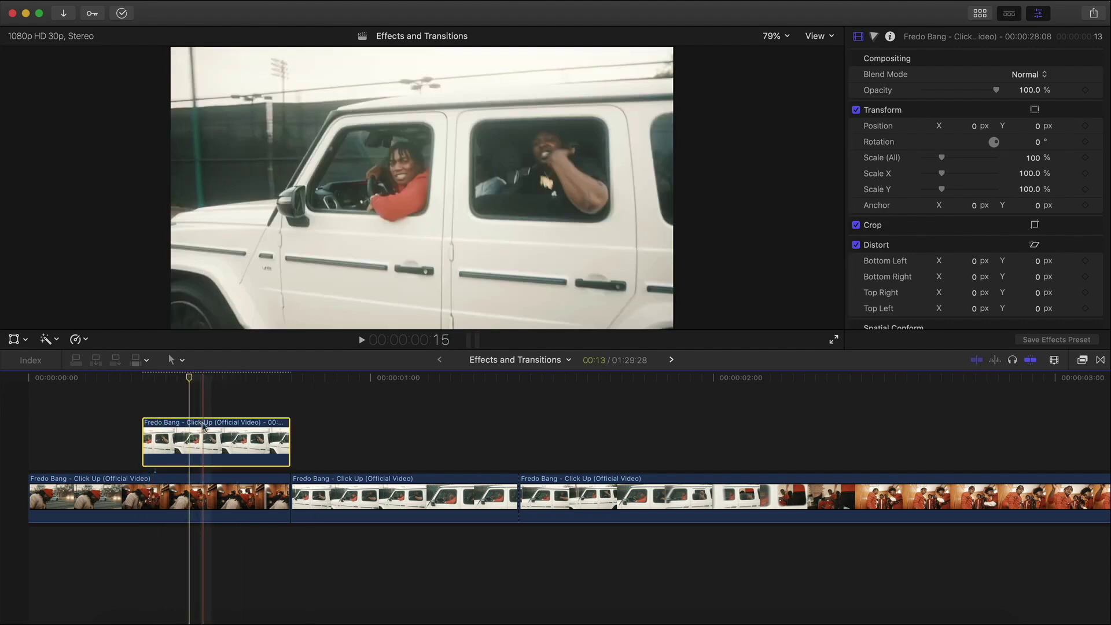
left_click(1081, 361)
left_click(790, 554)
mouse_move(954, 415)
left_mouse_down()
mouse_move(257, 405)
mouse_move(226, 440)
left_mouse_up()
key("super+5")
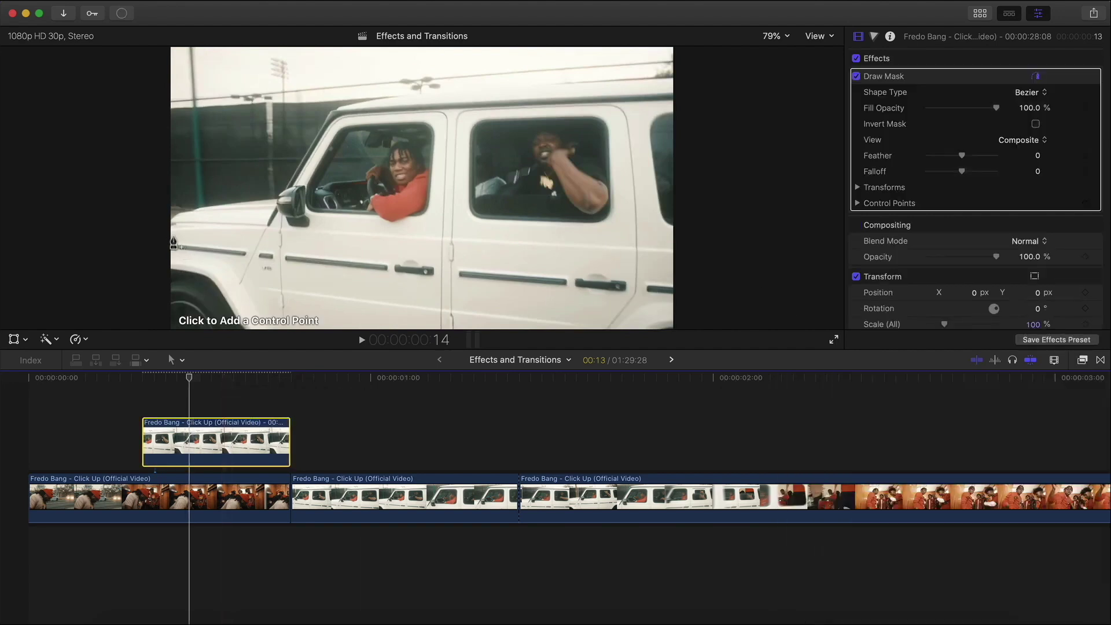
Draw a closed mask around the truck body, extending past the frame edges, and set its shape type to Linear
left_click(171, 226)
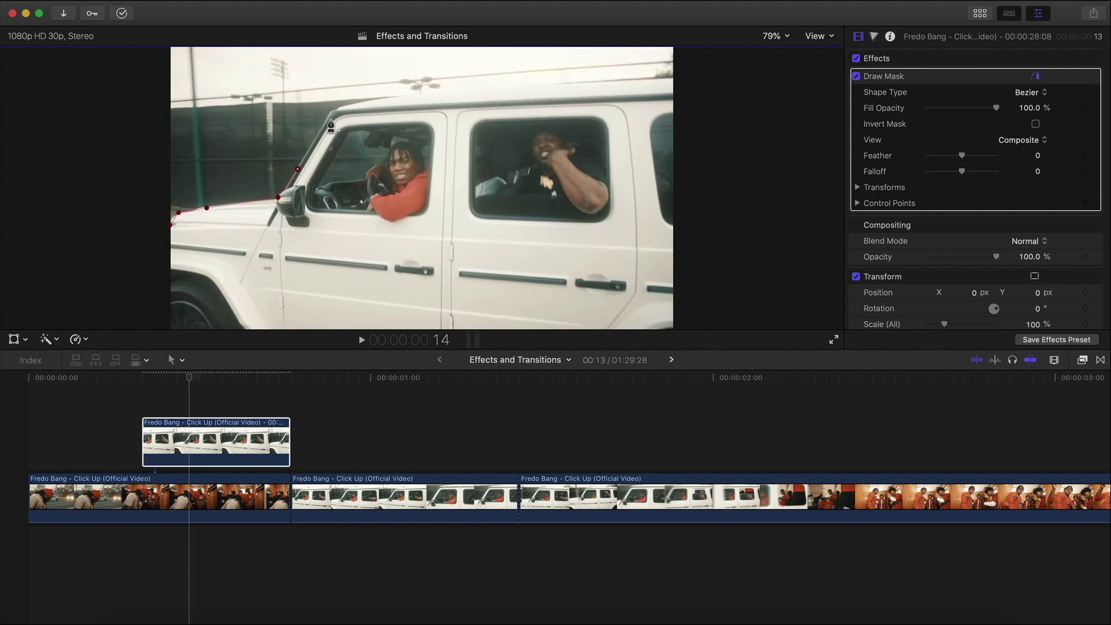
left_click(681, 75)
key("super+minus")
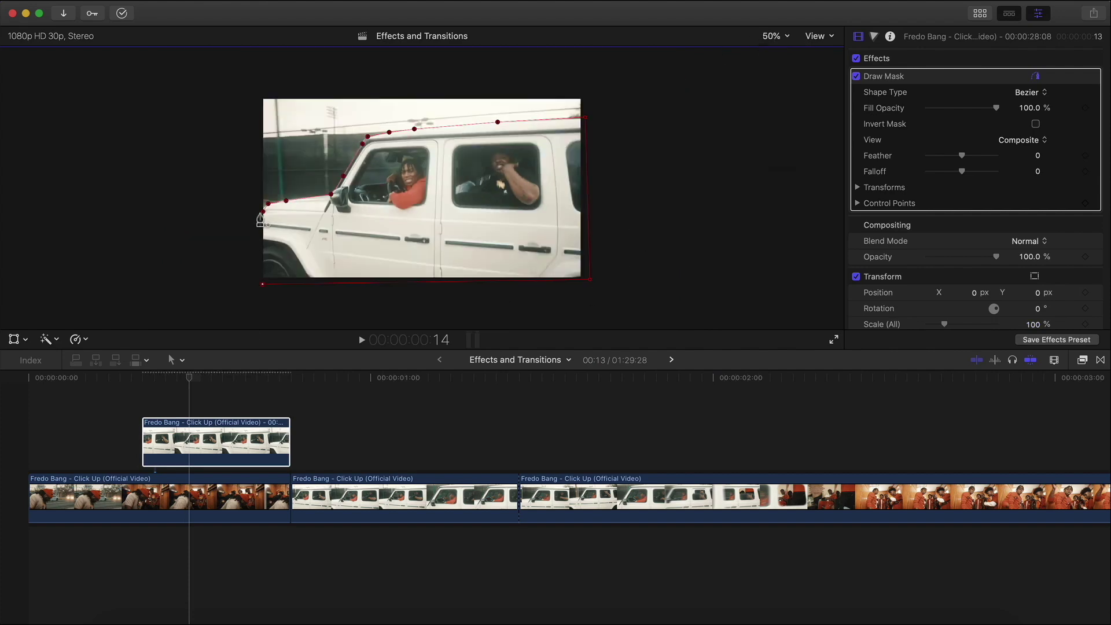
left_click(775, 36)
left_click(775, 43)
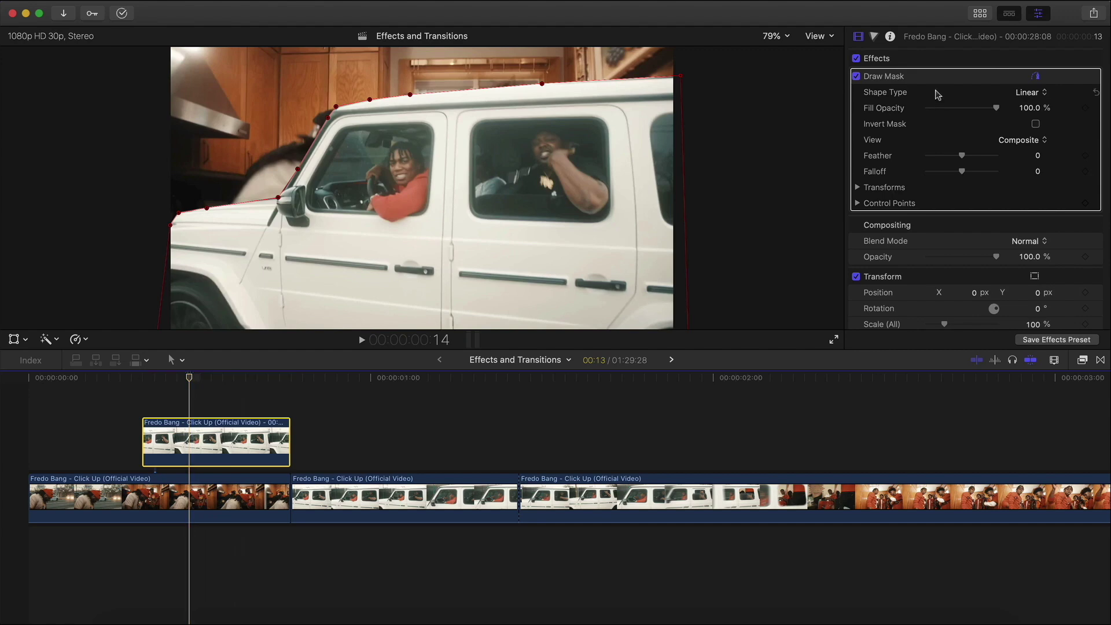
Apply a second Draw Mask effect to the masked truck freeze frame
left_click(1082, 360)
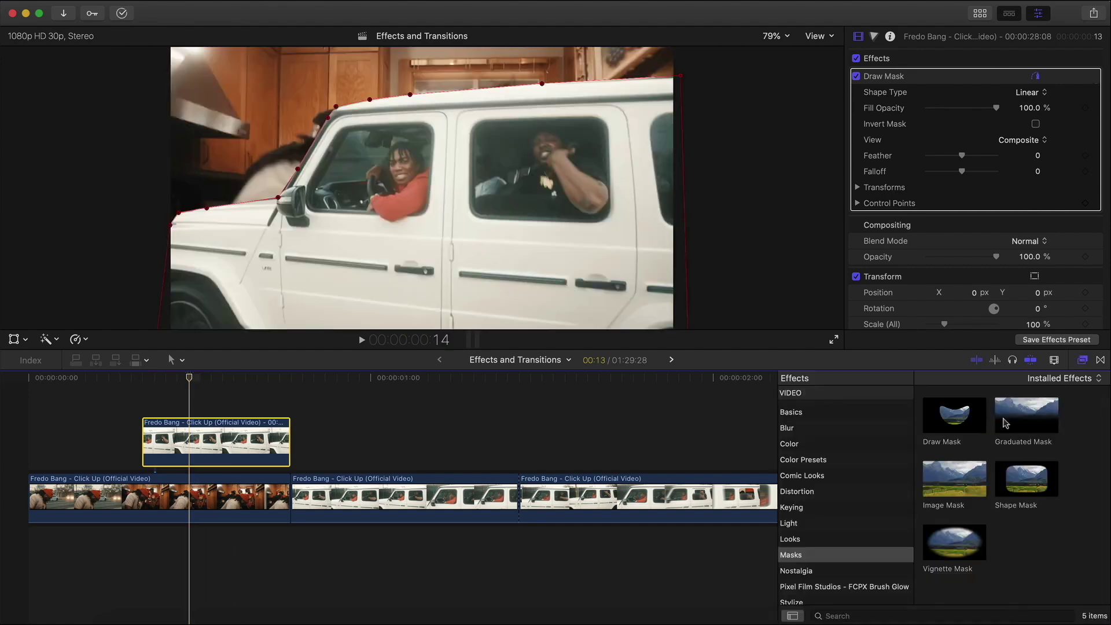
mouse_move(953, 427)
left_mouse_down()
mouse_move(173, 446)
mouse_move(252, 444)
mouse_move(230, 446)
left_mouse_up()
left_click(1081, 359)
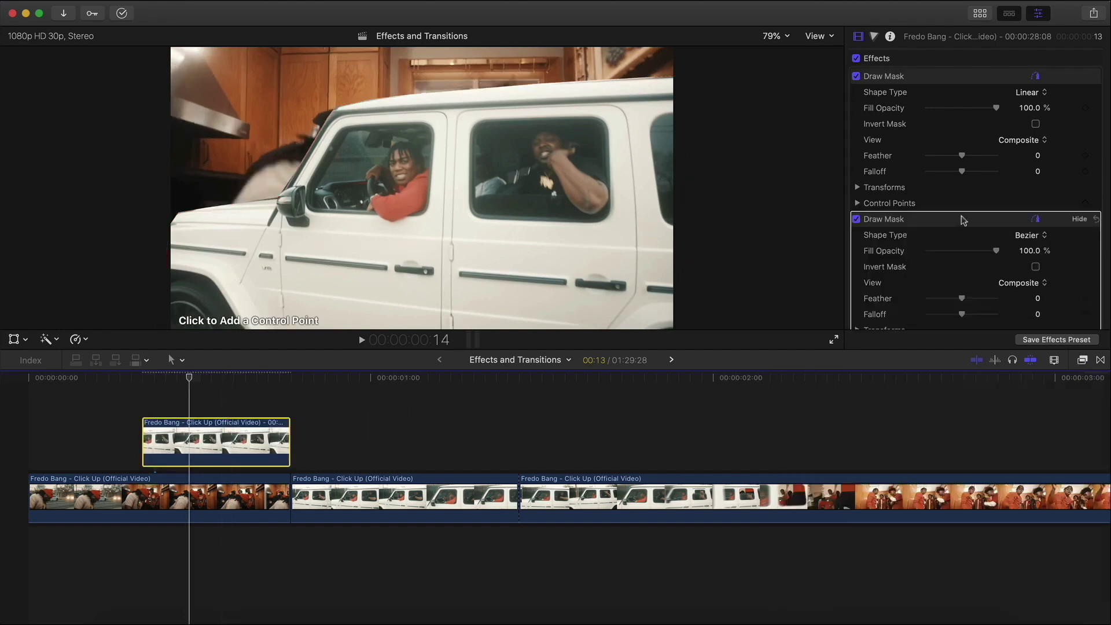
Draw a closed Bezier mask around the truck's rear window and invert it to cut the window out
left_click(572, 117)
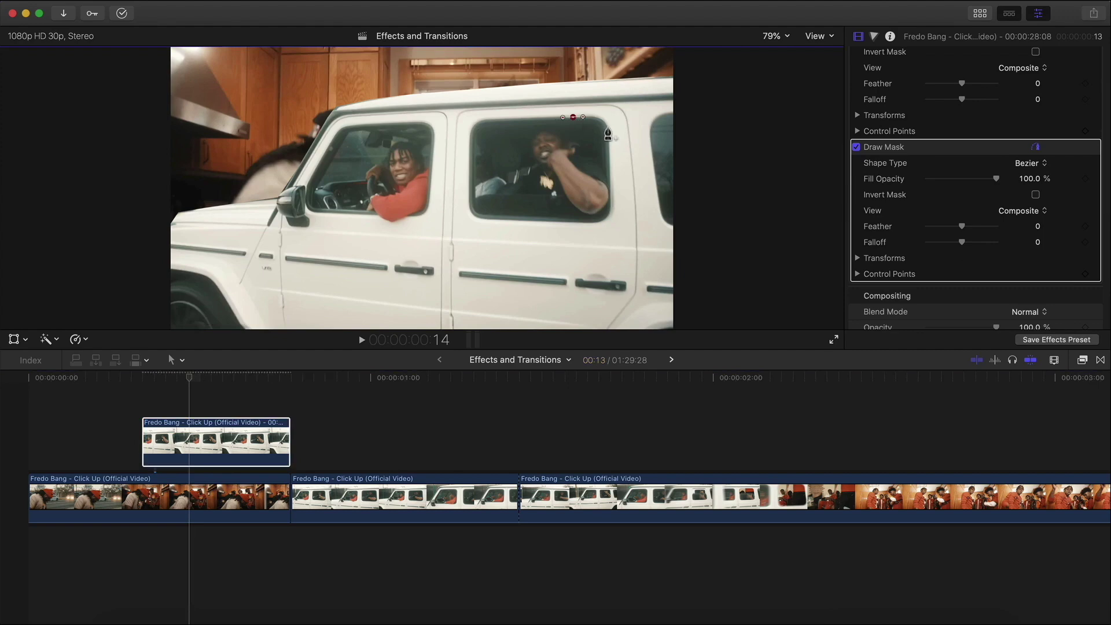
left_click_drag(608, 133, 609, 151)
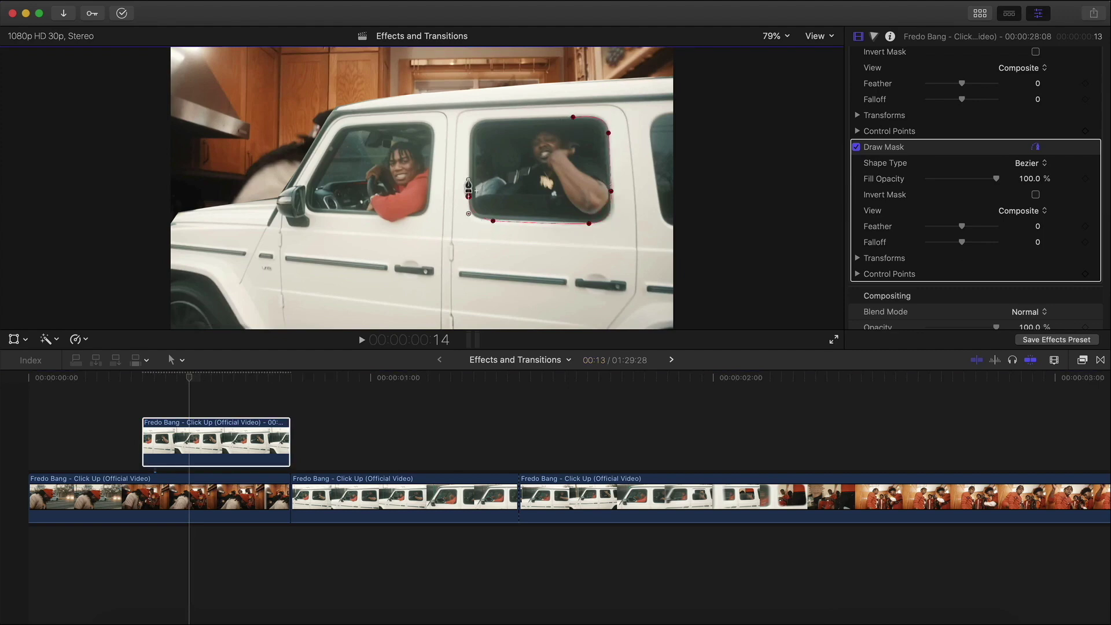
left_click(573, 118)
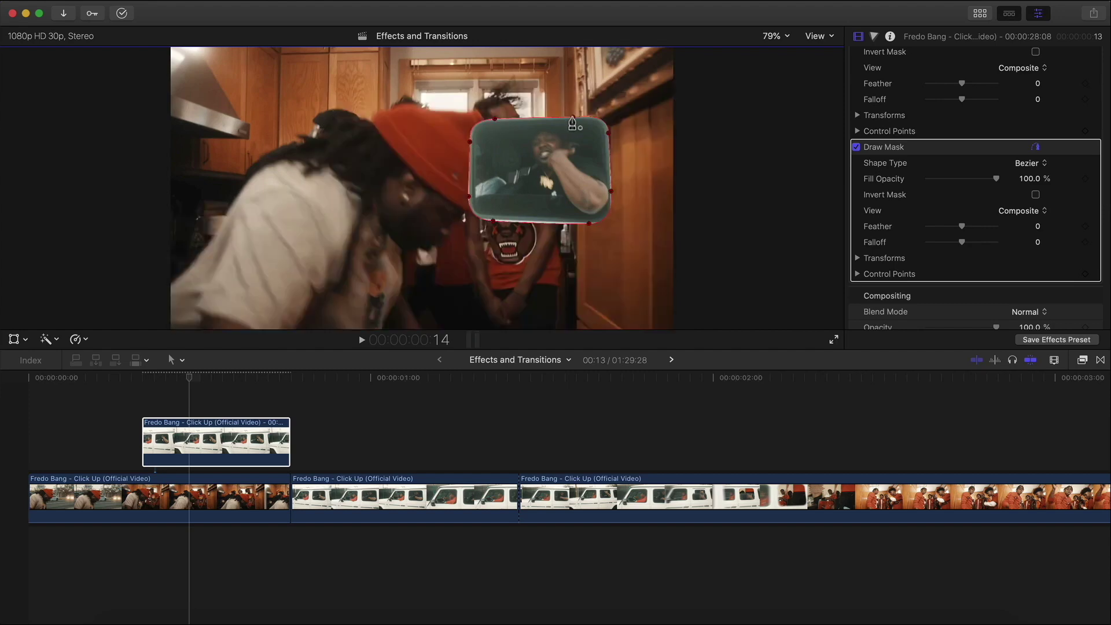
left_click(1035, 195)
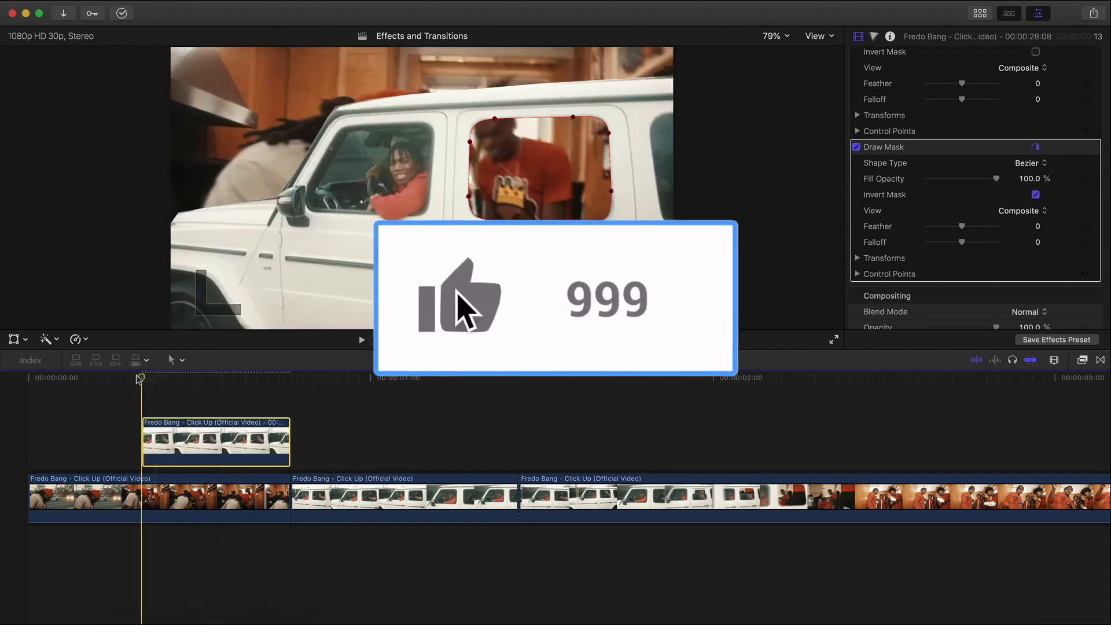
Duplicate the masked truck freeze frame onto the track directly above it
left_click_drag(191, 437, 193, 411)
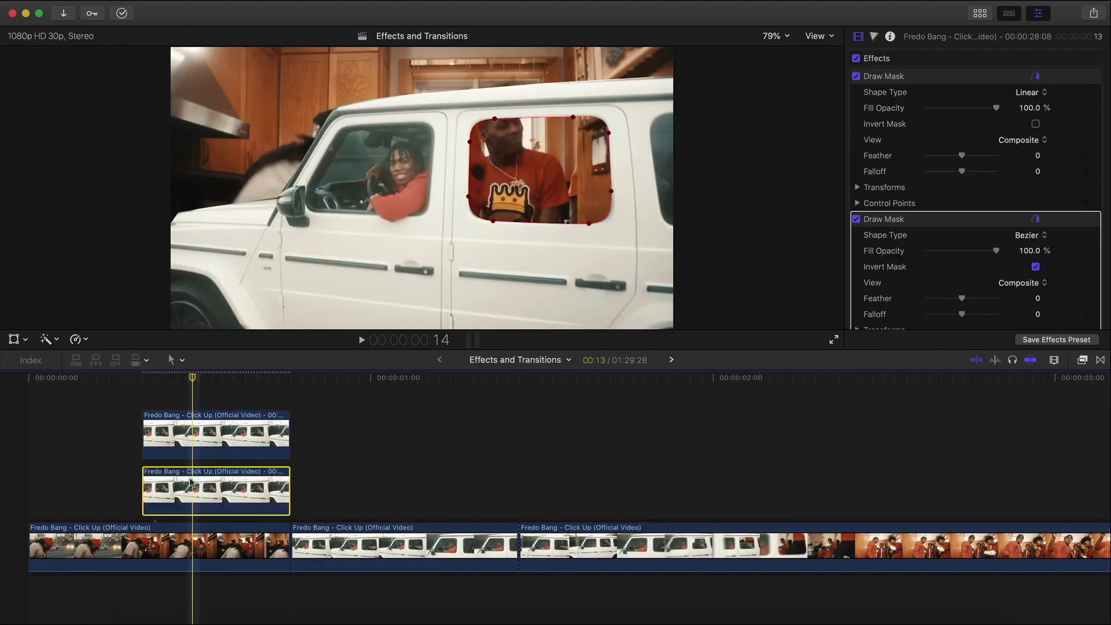
On the lower truck freeze frame, disable the truck body mask and turn off inversion of the rear-window mask
scroll(862, 227, "down", 3)
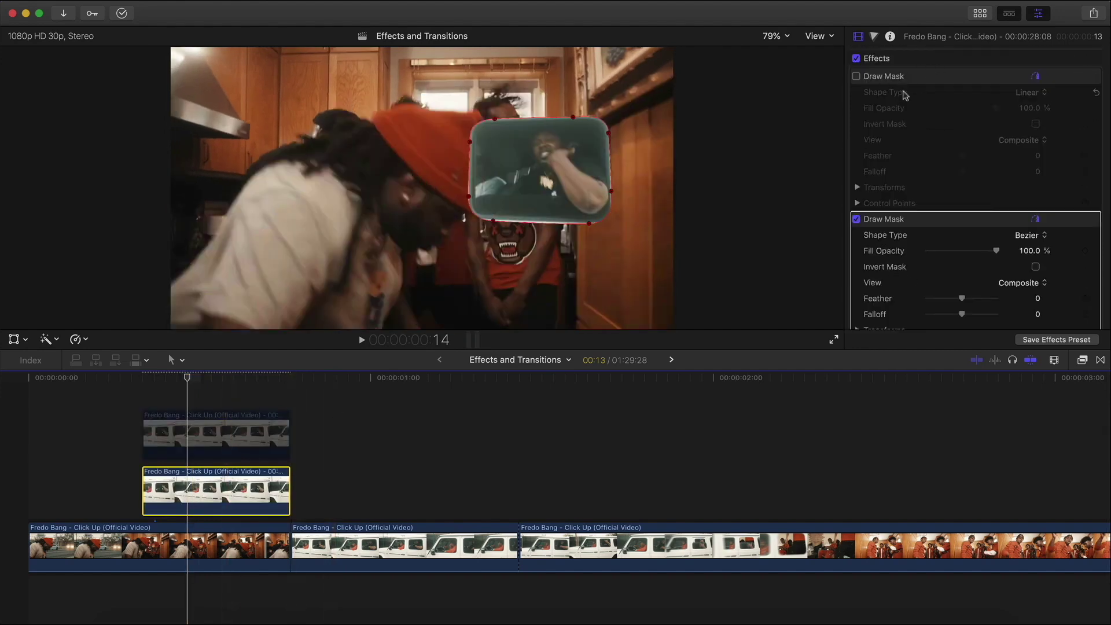
scroll(983, 207, "down", 2)
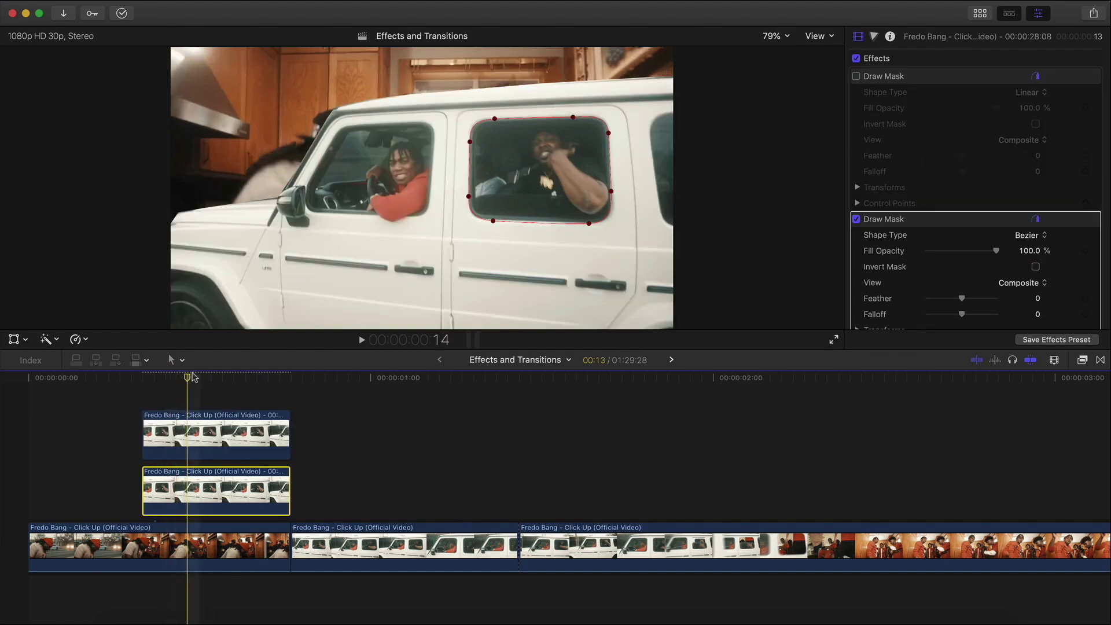
At the lower freeze frame's start, keyframe the window mask's position at Y -340.2 px, below the rear window
left_click_drag(193, 378, 148, 387)
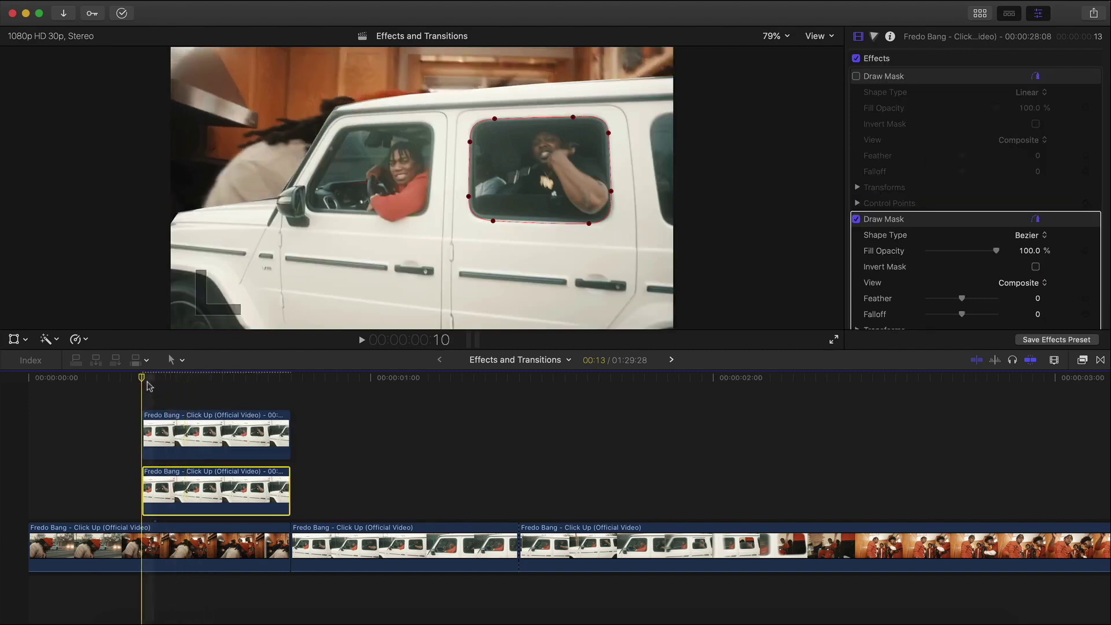
scroll(858, 142, "down", 8)
scroll(896, 129, "up", 6)
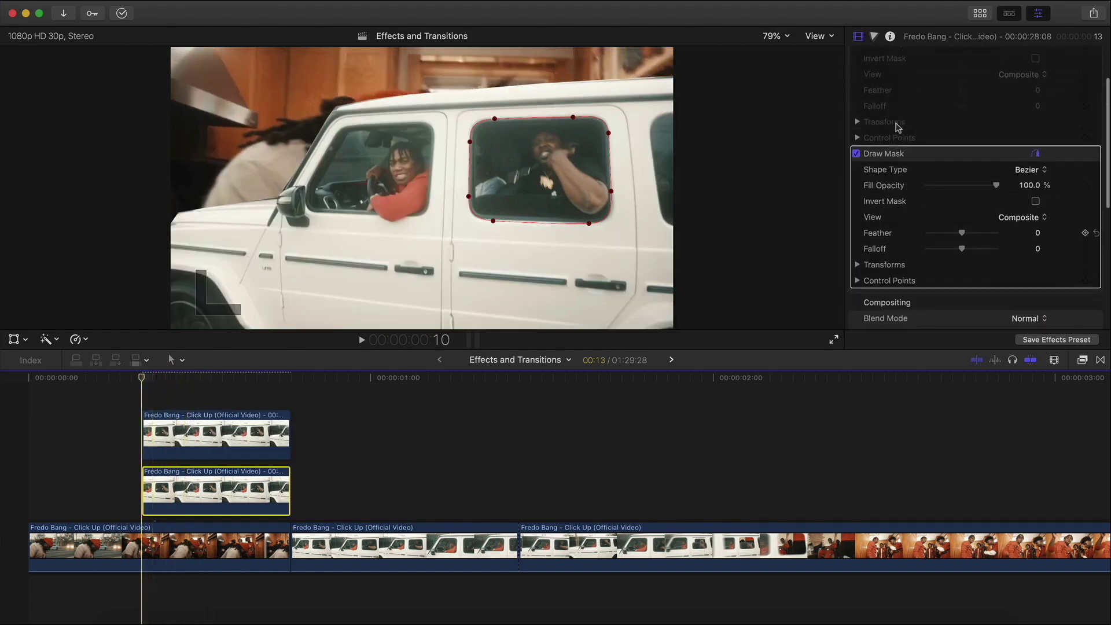
scroll(889, 172, "down", 3)
left_click(858, 226)
scroll(984, 208, "down", 2)
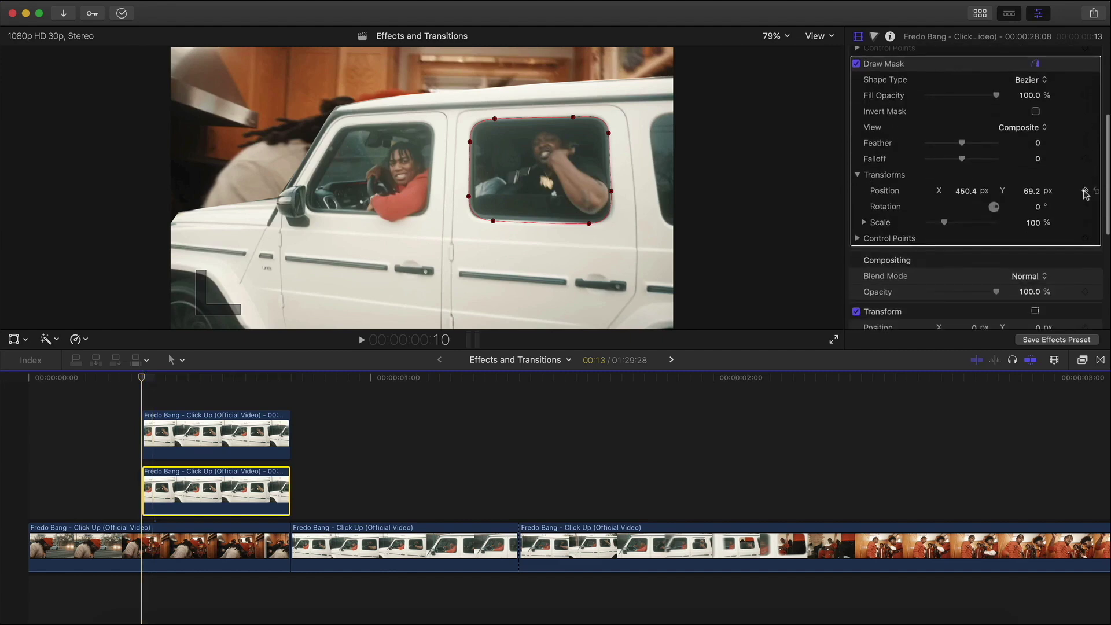
left_click_drag(1030, 195, 1032, 189)
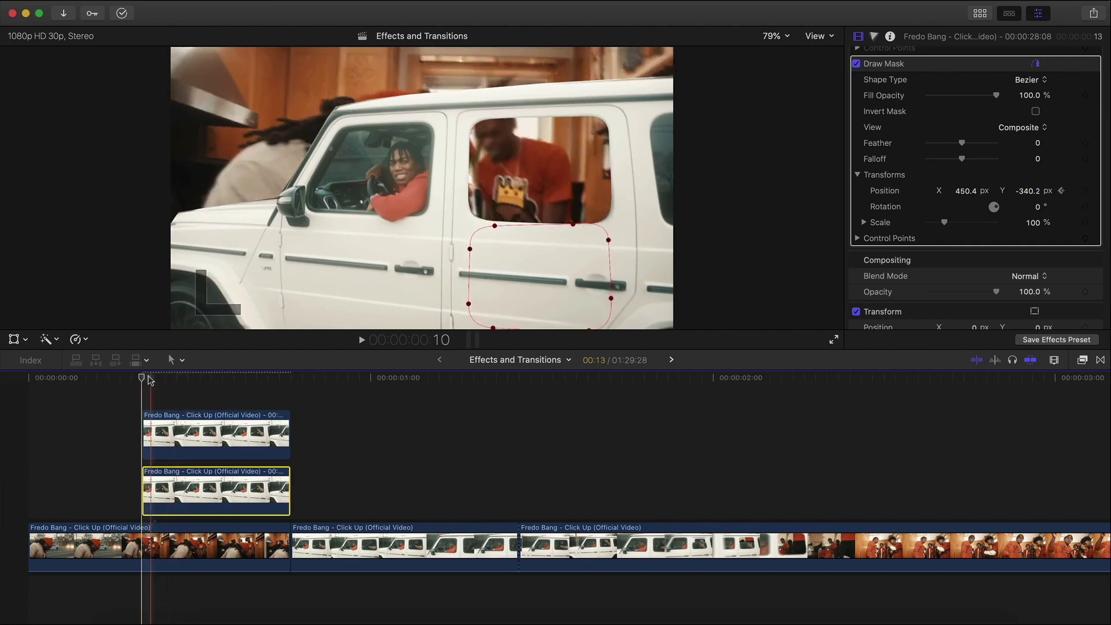
At frame 17, keyframe the mask's vertical position back up so it covers the rear window
left_click_drag(145, 380, 224, 380)
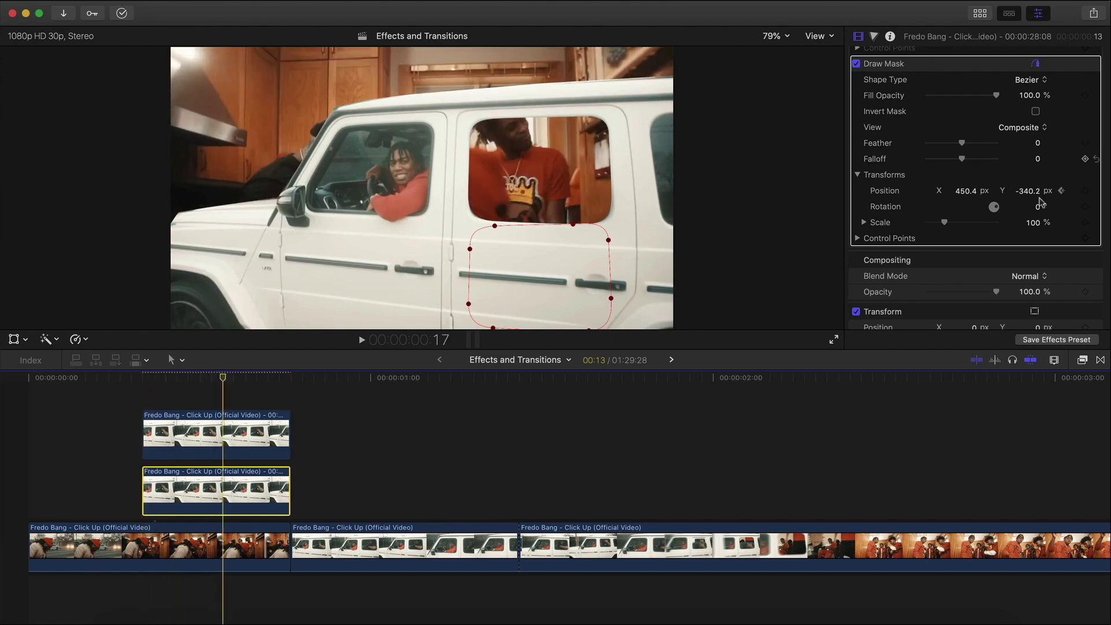
left_click_drag(1020, 191, 1029, 191)
mouse_move(222, 380)
left_mouse_down()
mouse_move(141, 383)
mouse_move(237, 380)
left_mouse_up()
Combine both truck freeze frames into a compound clip named effect06
left_click(237, 430, "super")
right_click(237, 429)
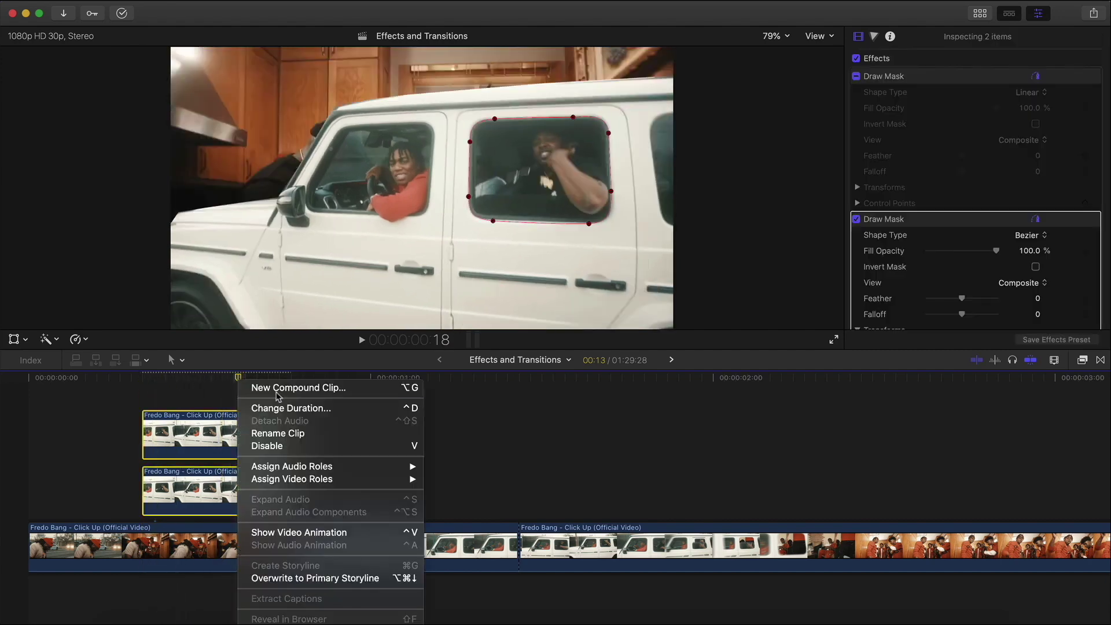
left_click(282, 391)
type("effect06")
key("Return")
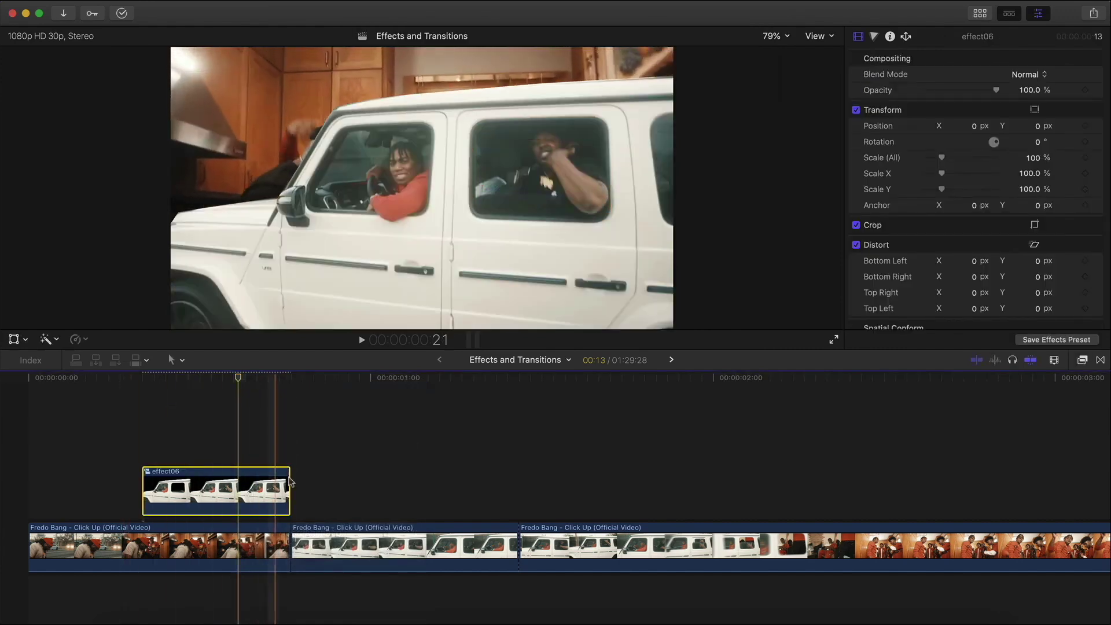
At the start of effect06, keyframe its transform at 382.78% scale and position X -1718.6, Y -250.6 px, so the rear window surrounds the frame
left_click(193, 379)
mouse_move(156, 380)
left_mouse_down()
mouse_move(179, 377)
mouse_move(146, 377)
left_mouse_up()
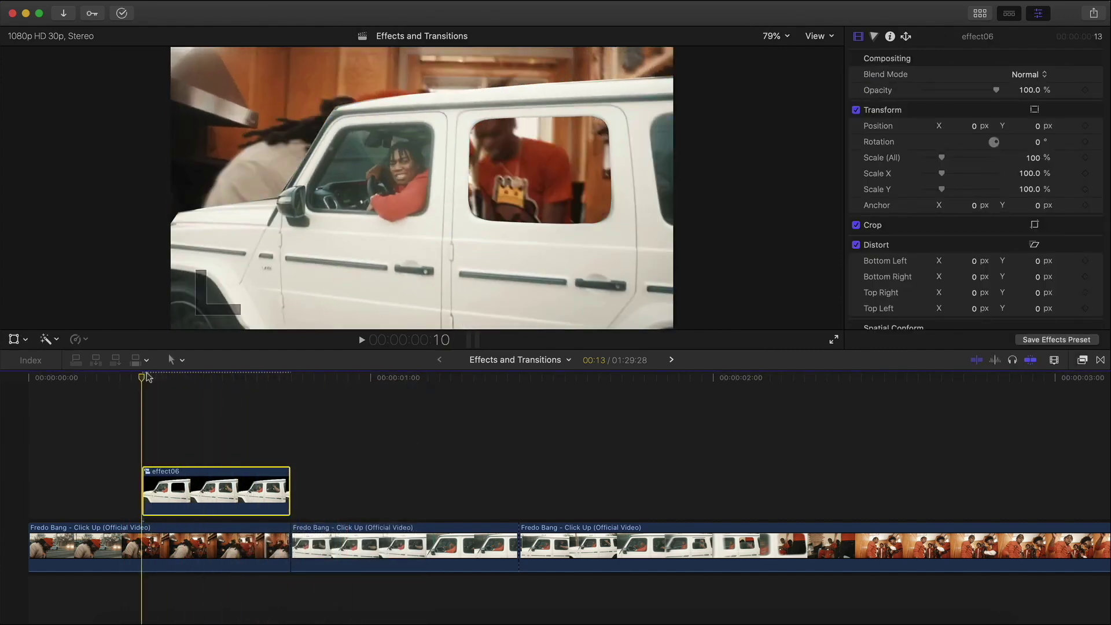
left_click(14, 340)
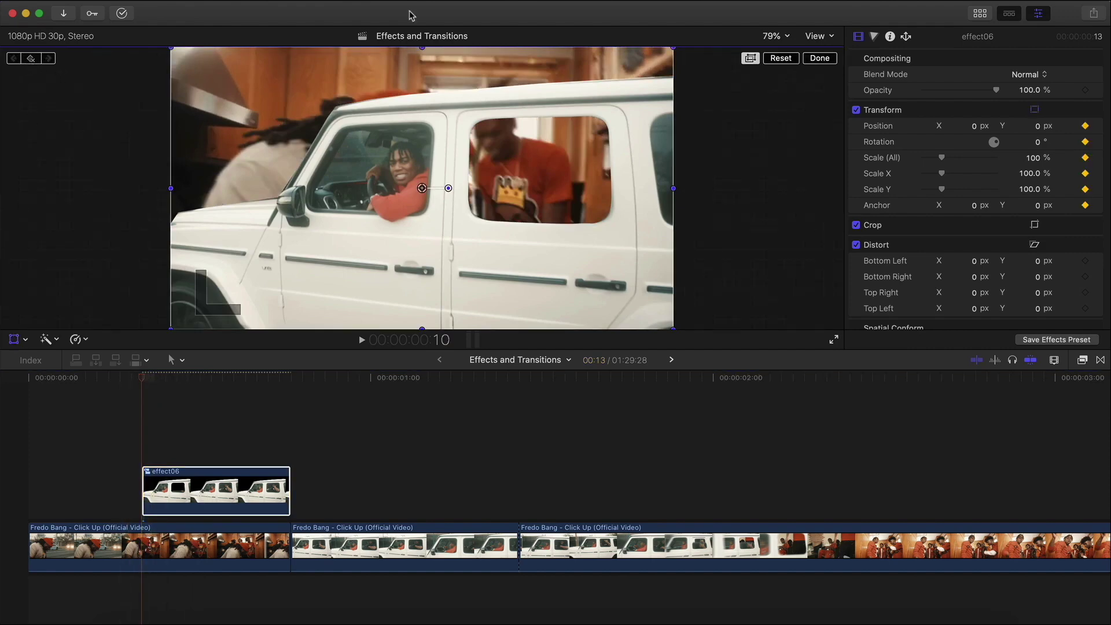
left_click(775, 37)
left_click(775, 92)
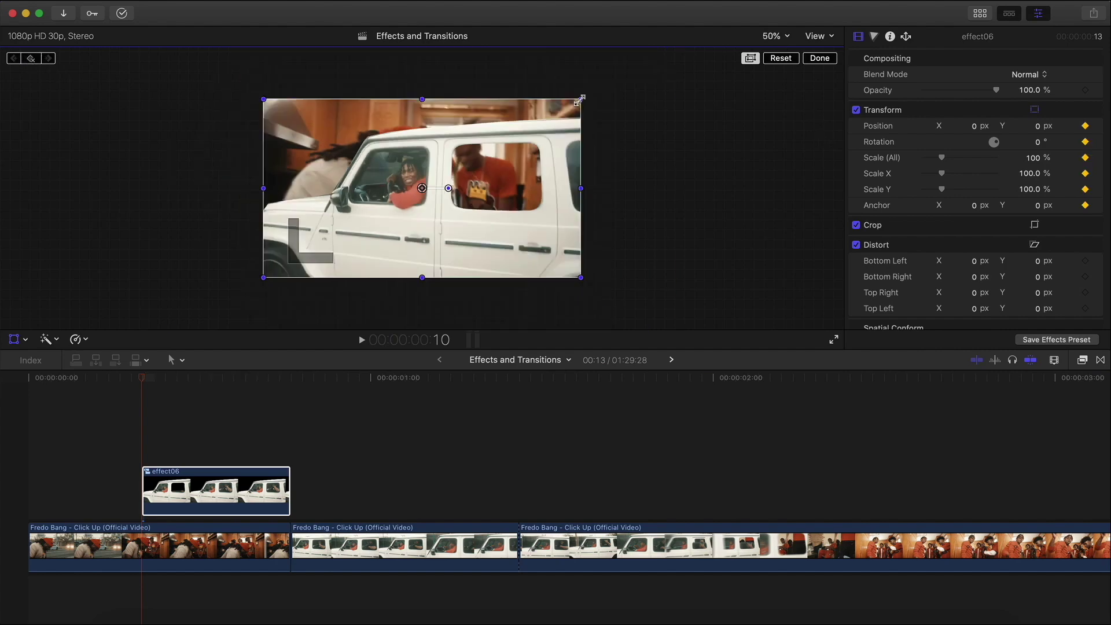
left_click_drag(580, 99, 681, 98)
left_click_drag(685, 155, 463, 186)
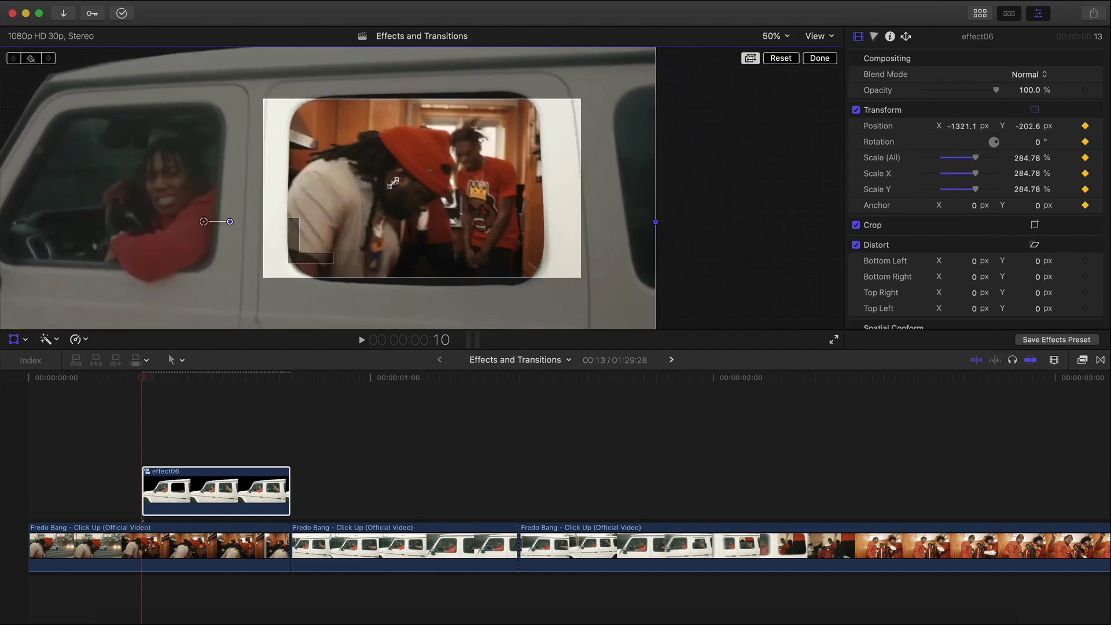
left_click_drag(1024, 160, 1024, 103)
left_click_drag(607, 198, 540, 208)
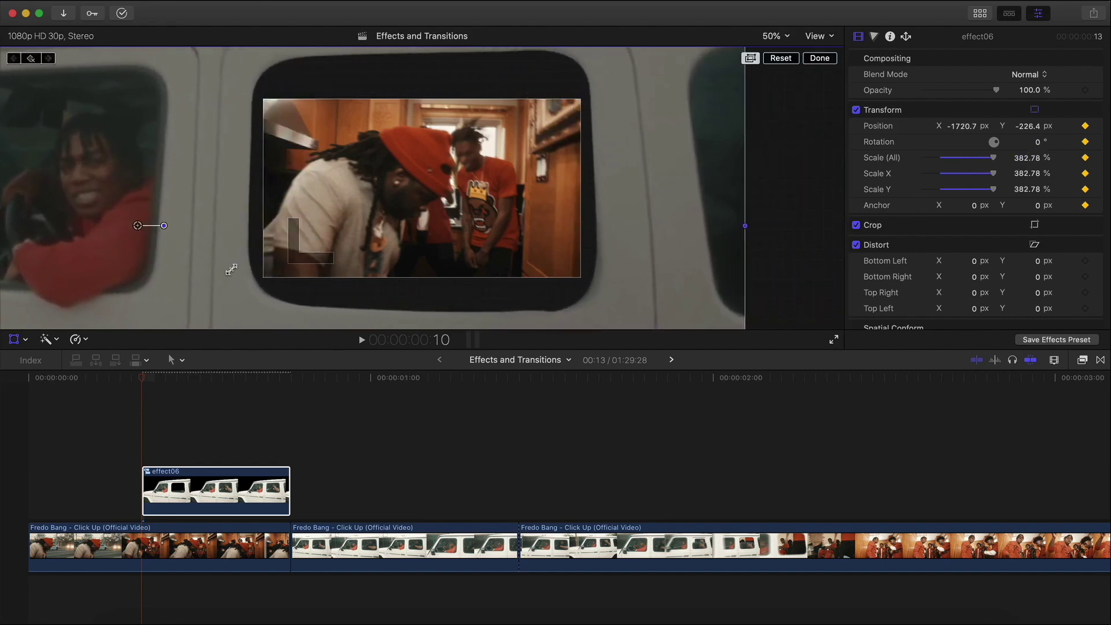
left_click_drag(692, 128, 693, 132)
At frame 22, keyframe the effect06 clip's scale to 100% and its position to X 0, Y 0
left_click_drag(153, 380, 287, 382)
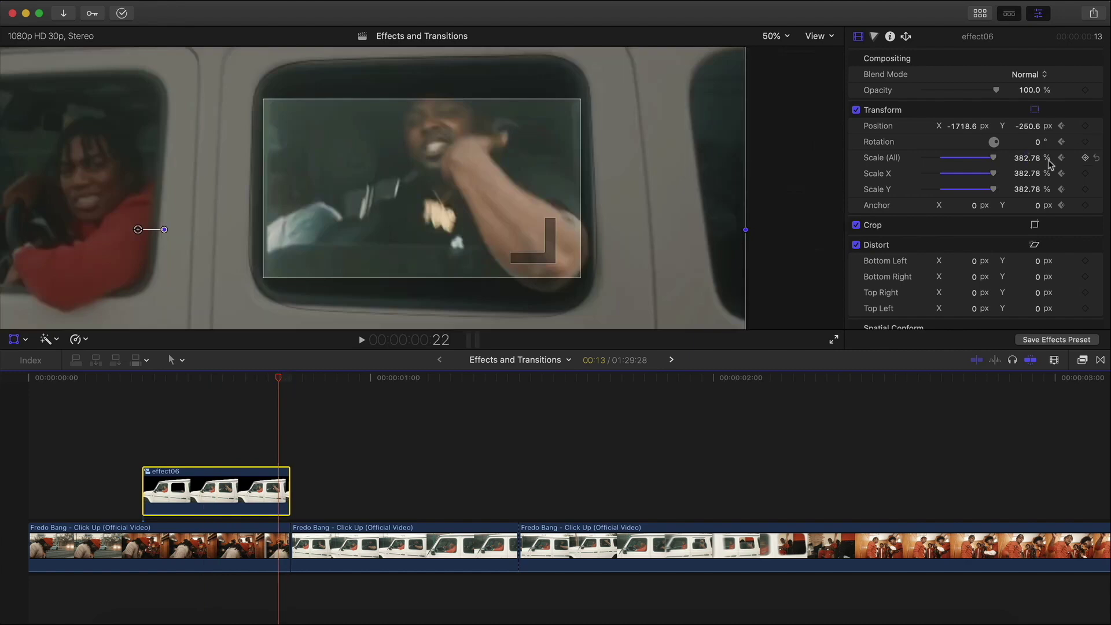
left_click(1028, 159)
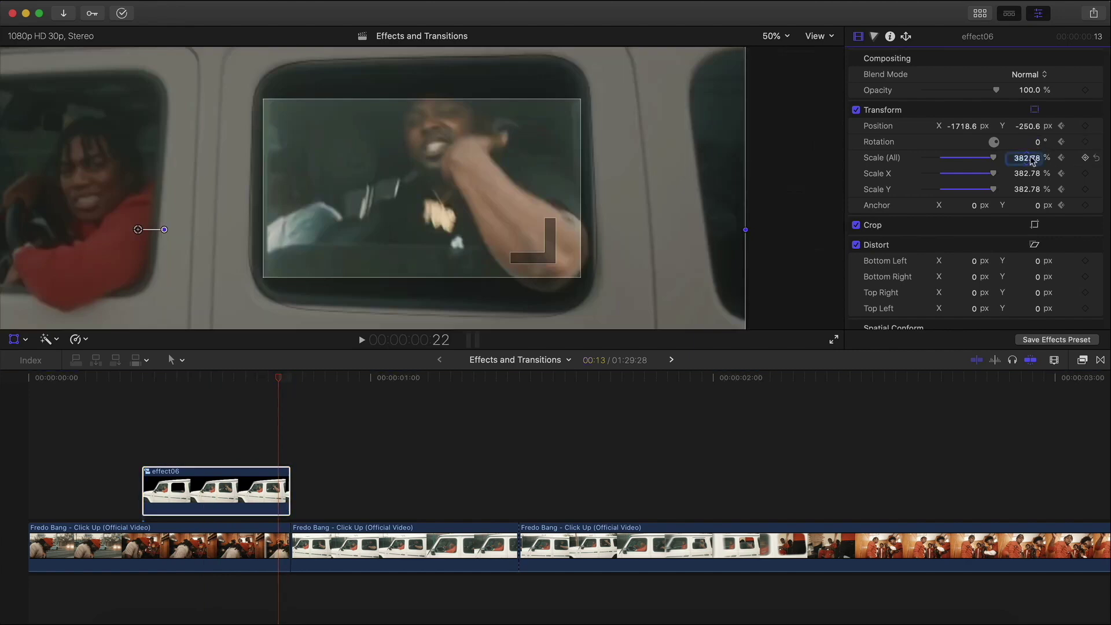
type("100")
key("Return")
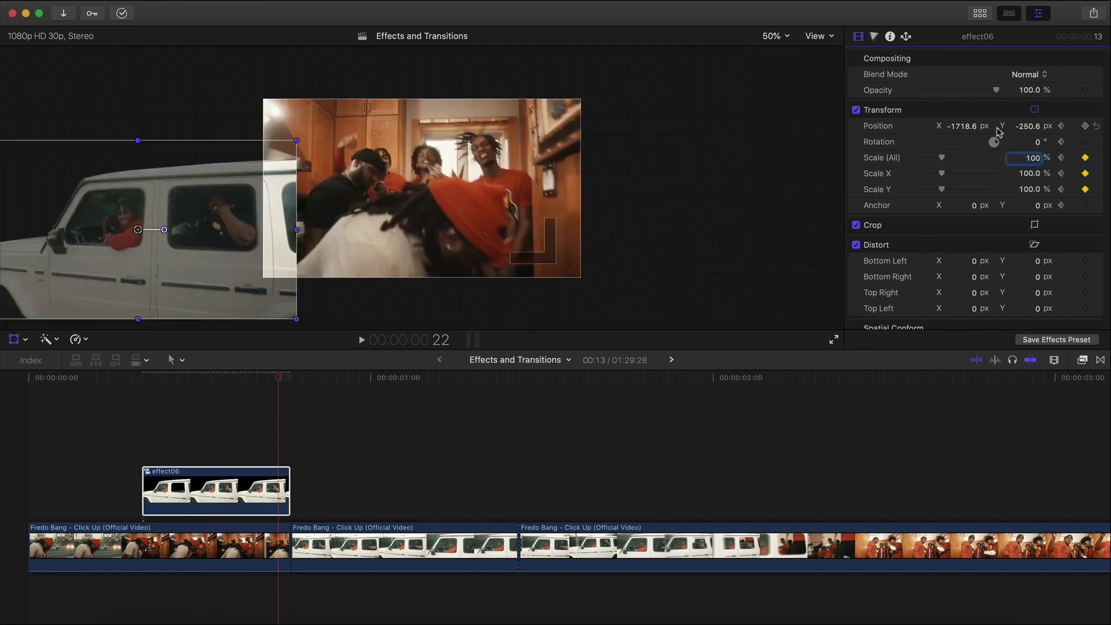
left_click(960, 128)
type("0")
key("Return")
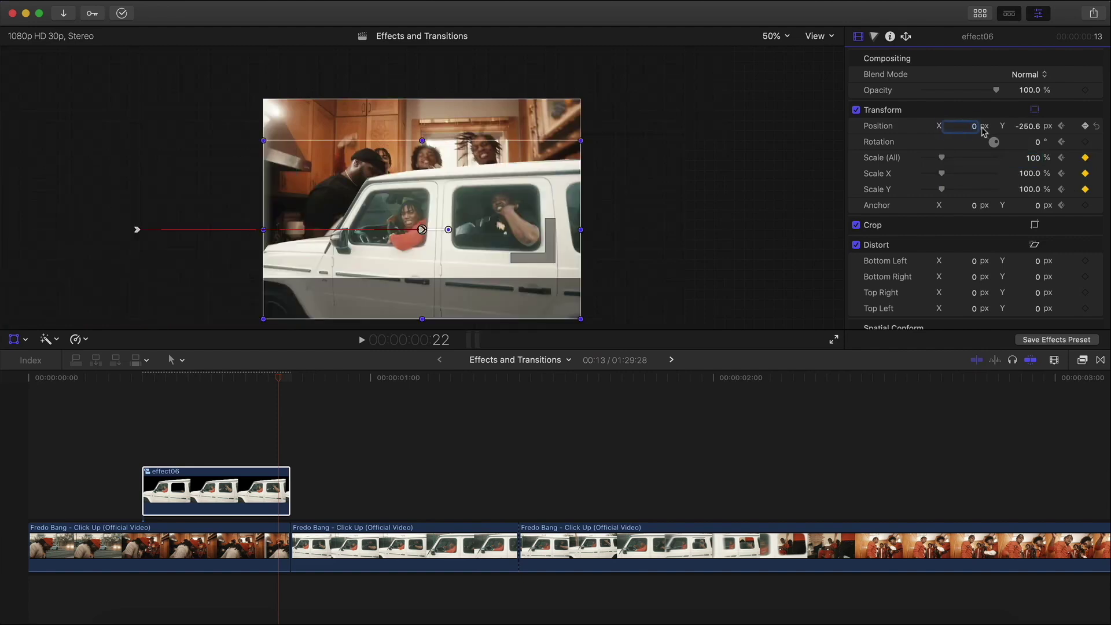
type("0")
key("Return")
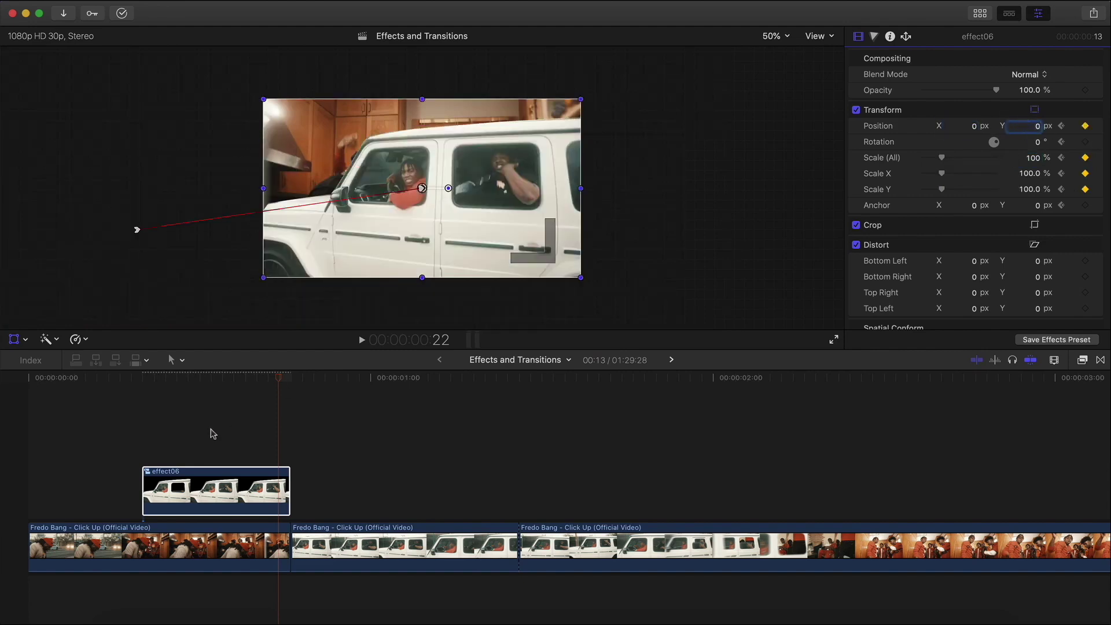
Play back the car window transition and open the viewer's zoom choices
key("space")
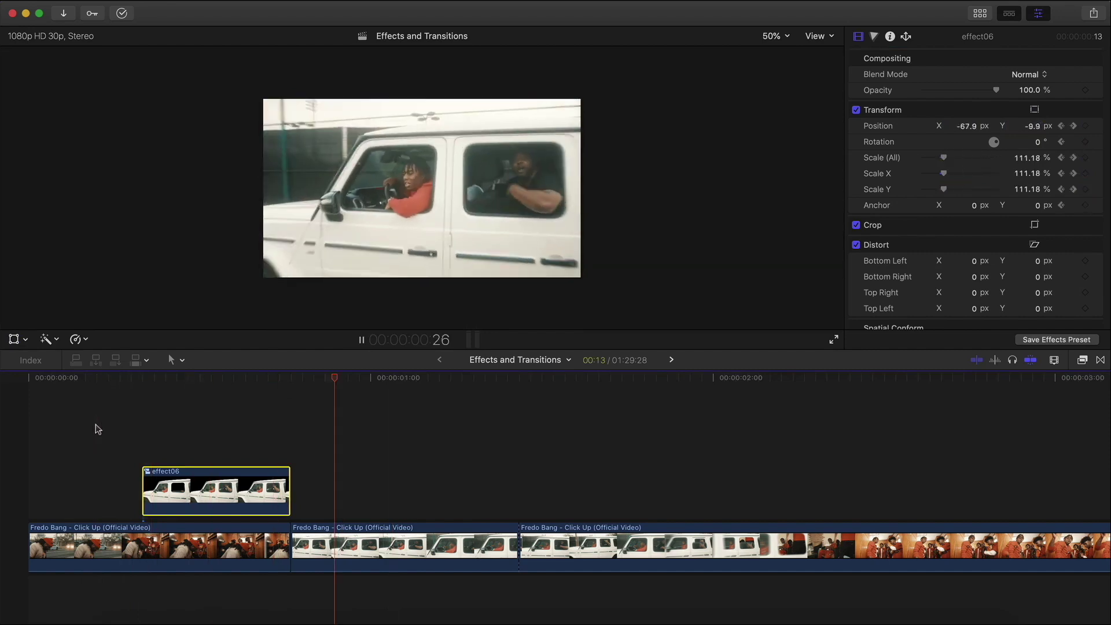
key("space")
left_click(773, 37)
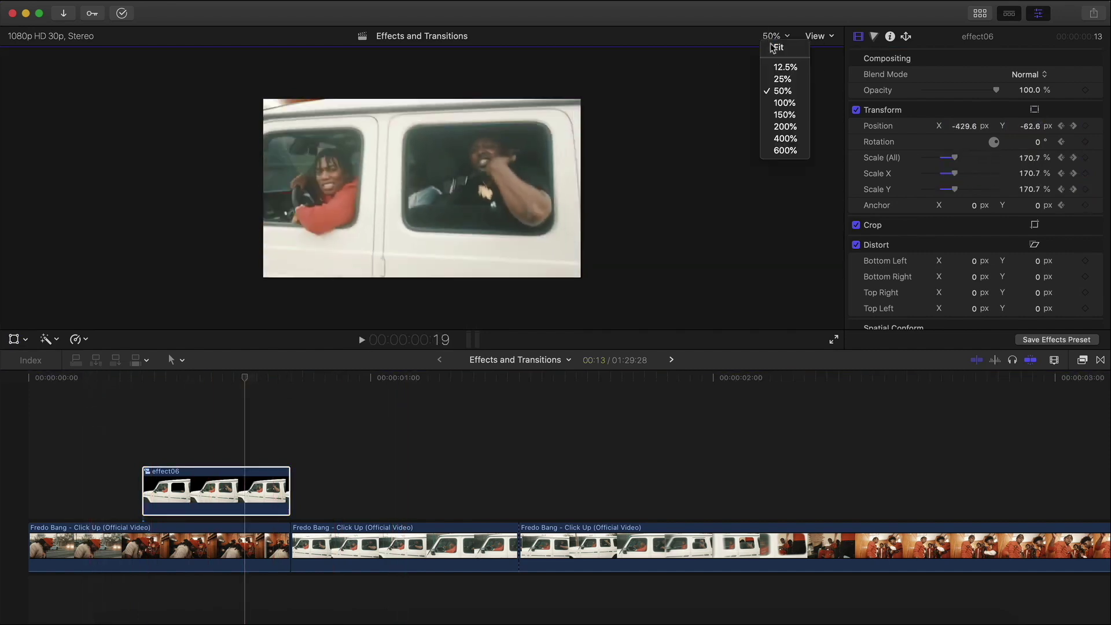
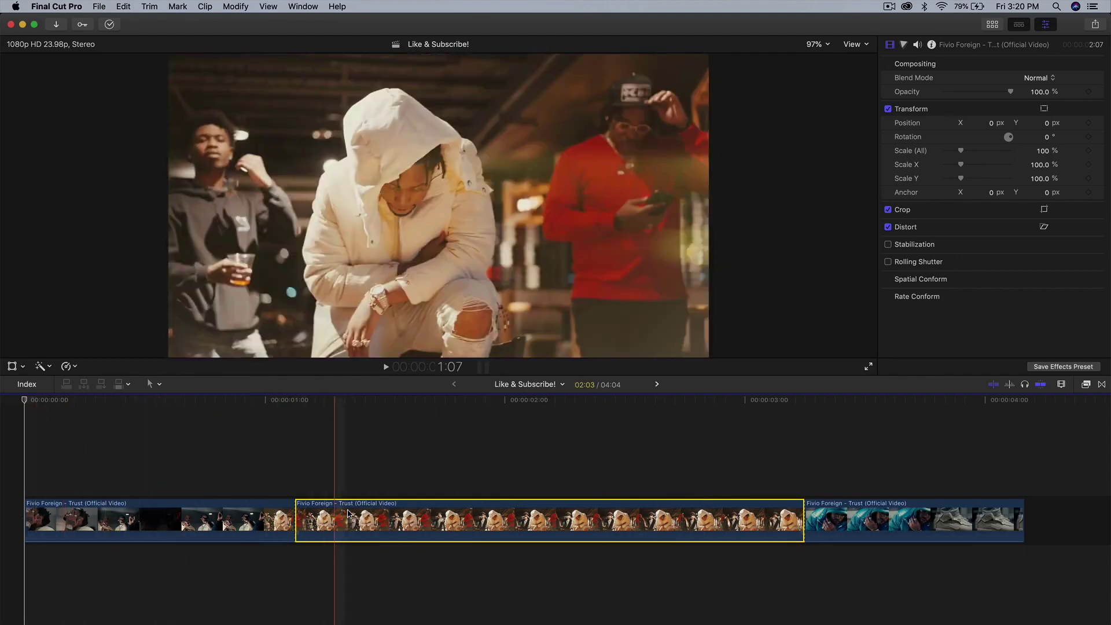
Preview the middle clip of the Like & Subscribe! project and rename it as original
key("space")
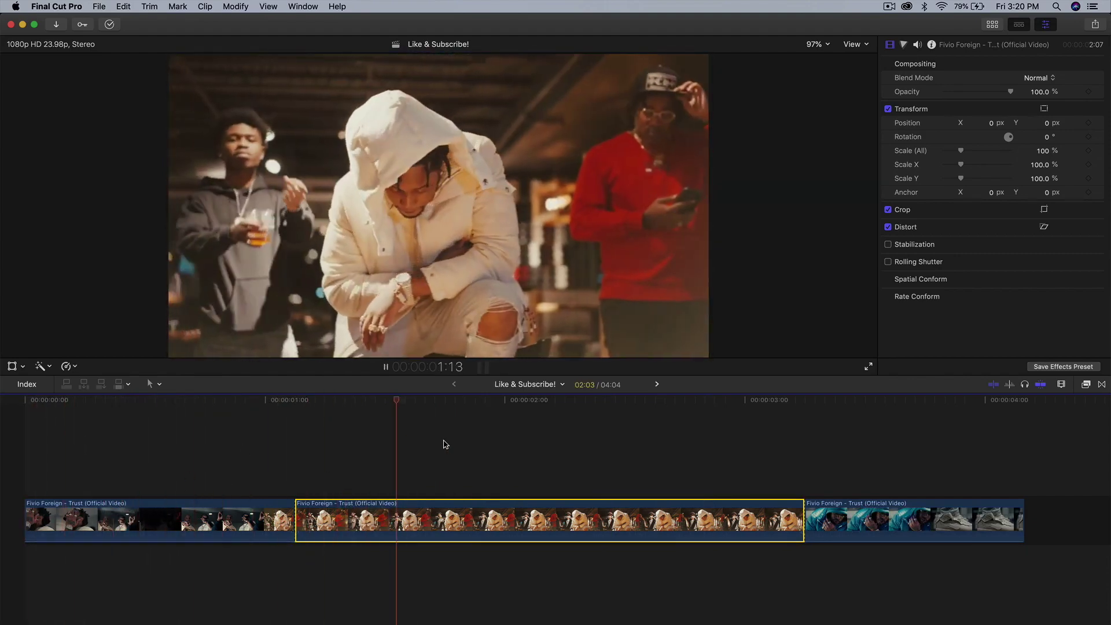
key("space")
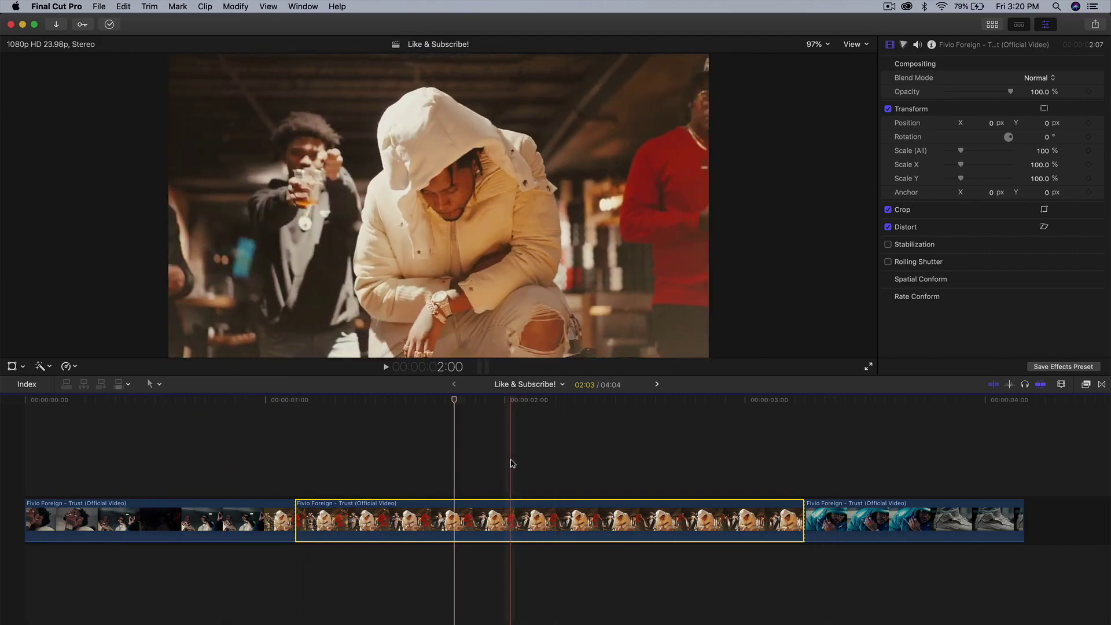
scroll(434, 492, "right", 3)
right_click(384, 522)
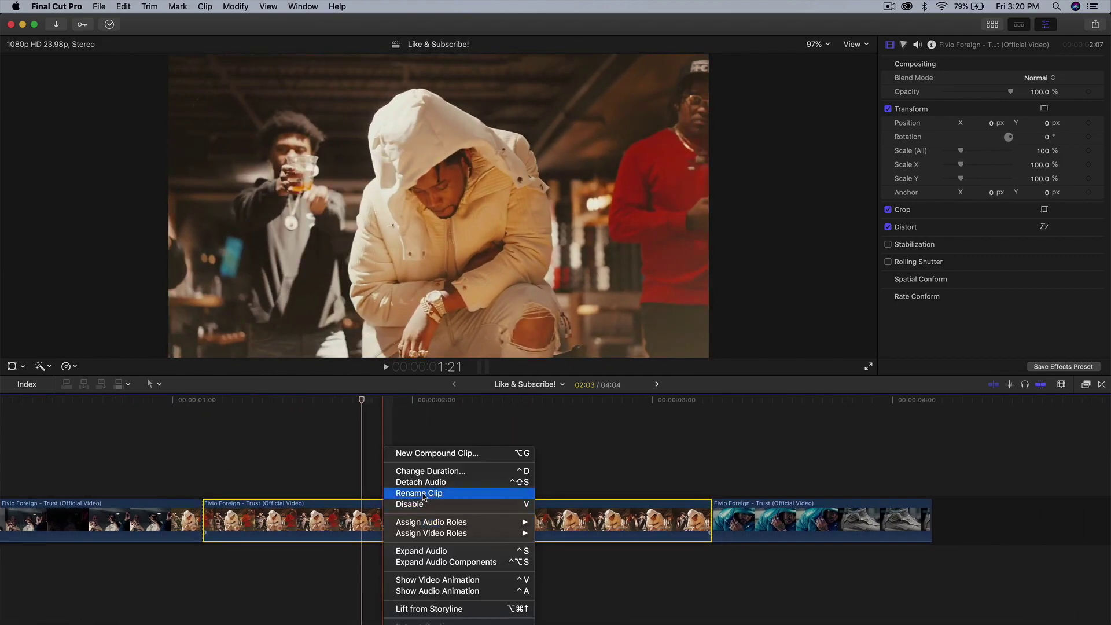
left_click(422, 493)
type("original")
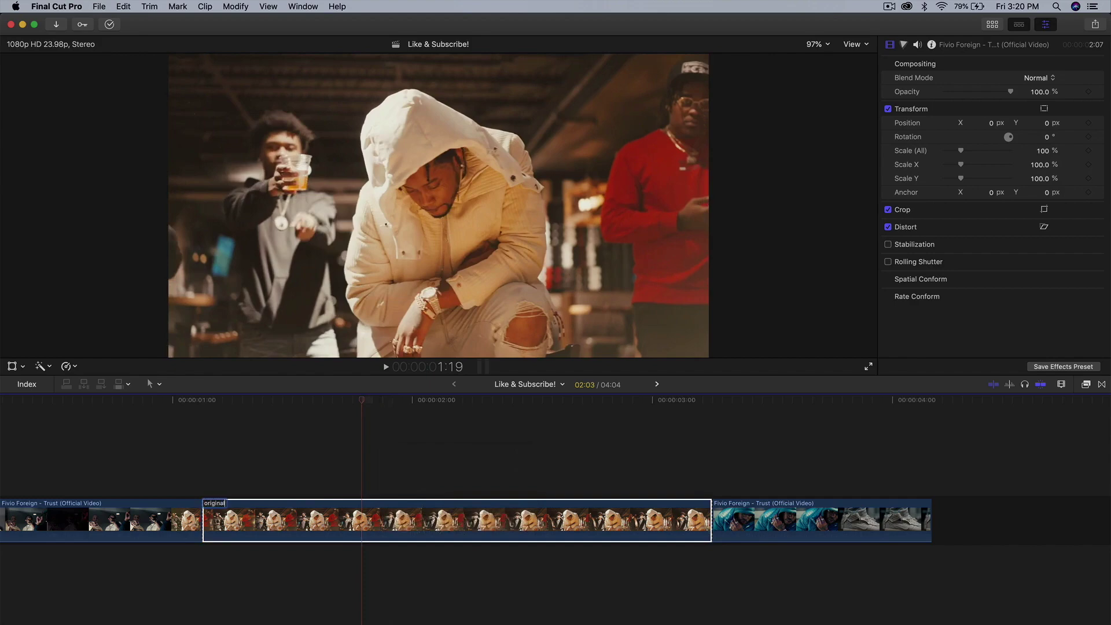
key("Return")
Duplicate the original clip onto the track directly above it and rename the duplicate as copy
left_click_drag(367, 530, 368, 484, "alt")
right_click(348, 470)
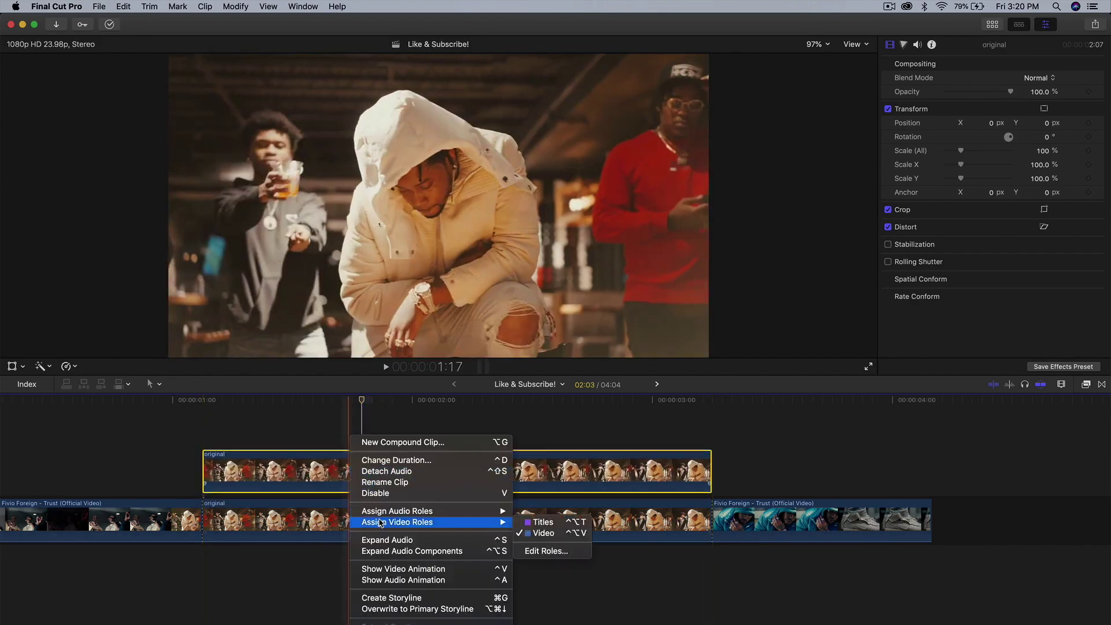
left_click(384, 488)
type("copy")
key("Return")
scroll(385, 481, "right", 2)
scroll(384, 481, "right", 1)
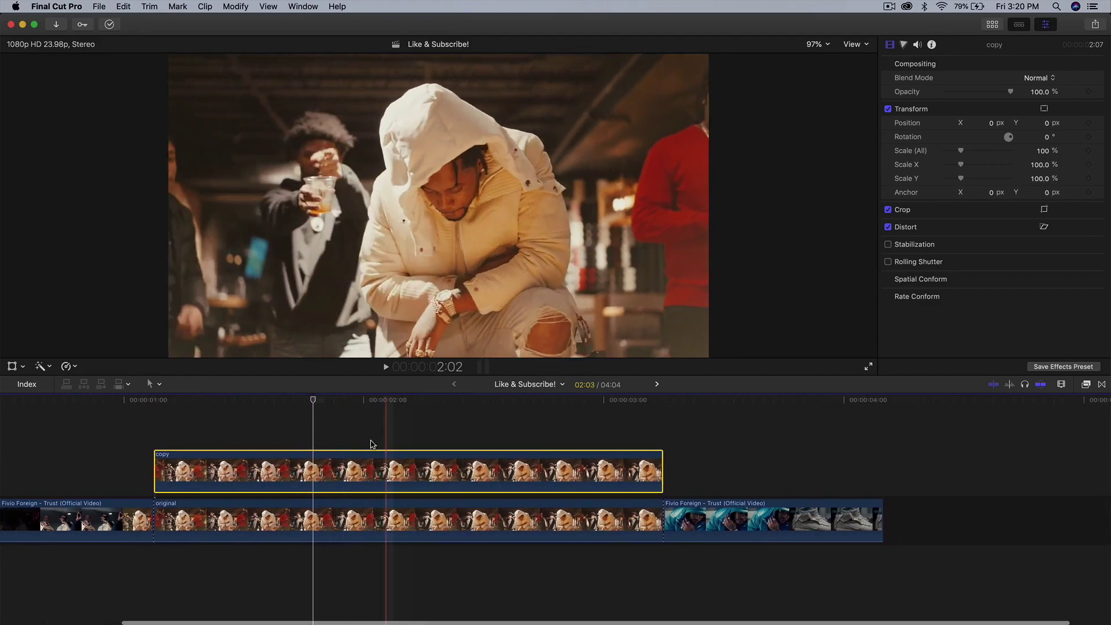
Apply the Draw Mask effect to the copy clip
left_click(1086, 384)
scroll(940, 492, "down", 5)
left_click(894, 548)
mouse_move(1018, 434)
left_mouse_down()
mouse_move(484, 444)
mouse_move(484, 457)
left_mouse_up()
left_click(1086, 384)
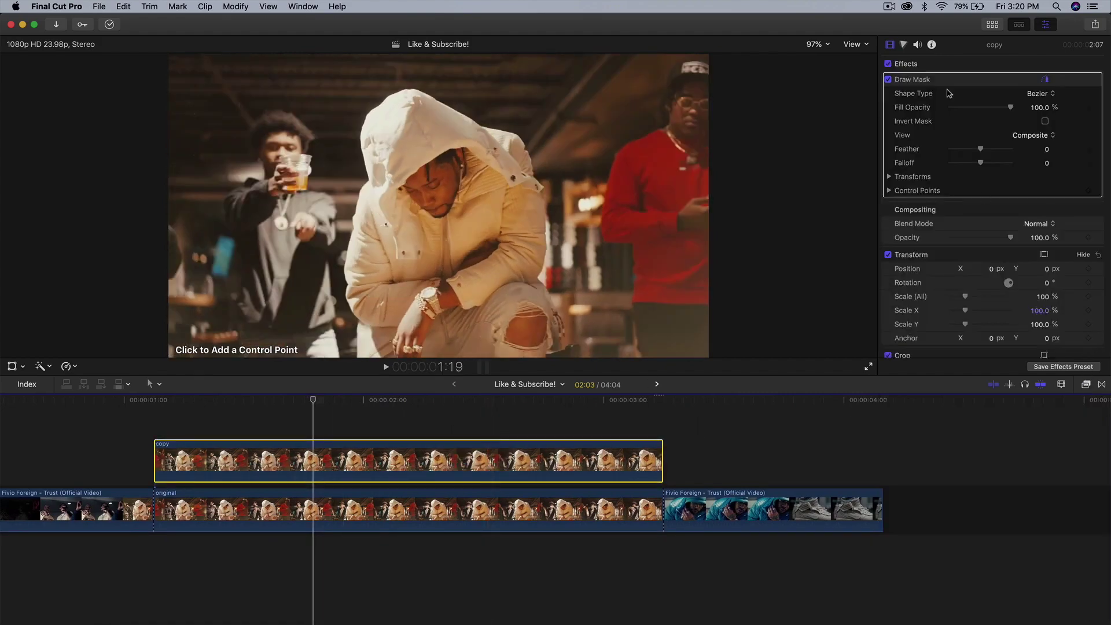
left_click(992, 24)
left_click(992, 24)
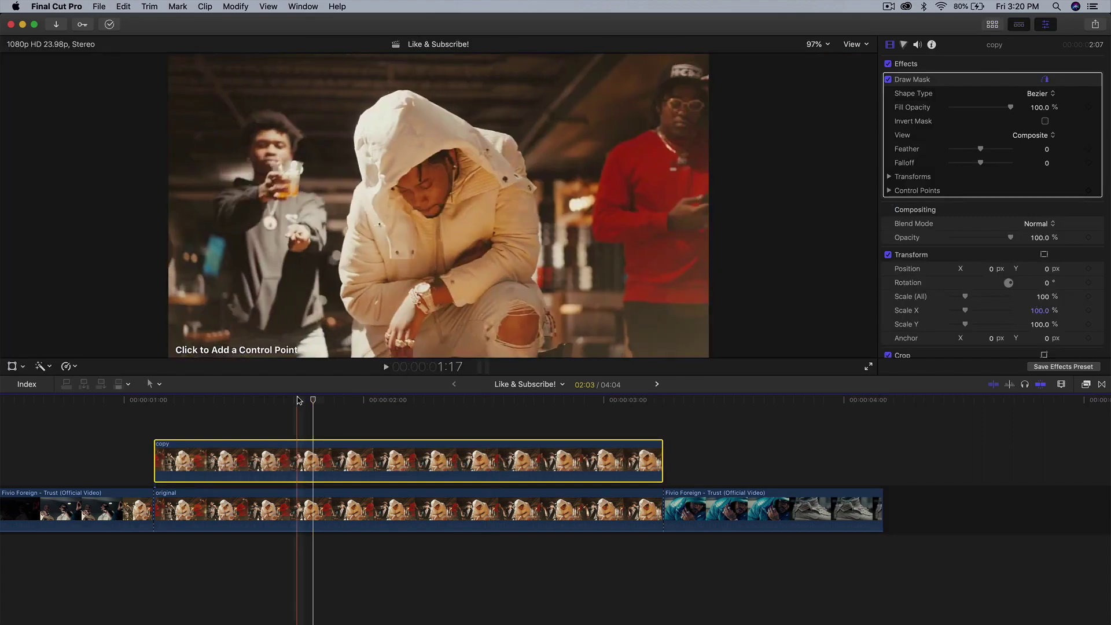
At the copy clip's first frame, draw a closed mask around the man in the hooded jacket and set its shape type to Linear
left_click(184, 401)
left_click_drag(184, 400, 154, 400)
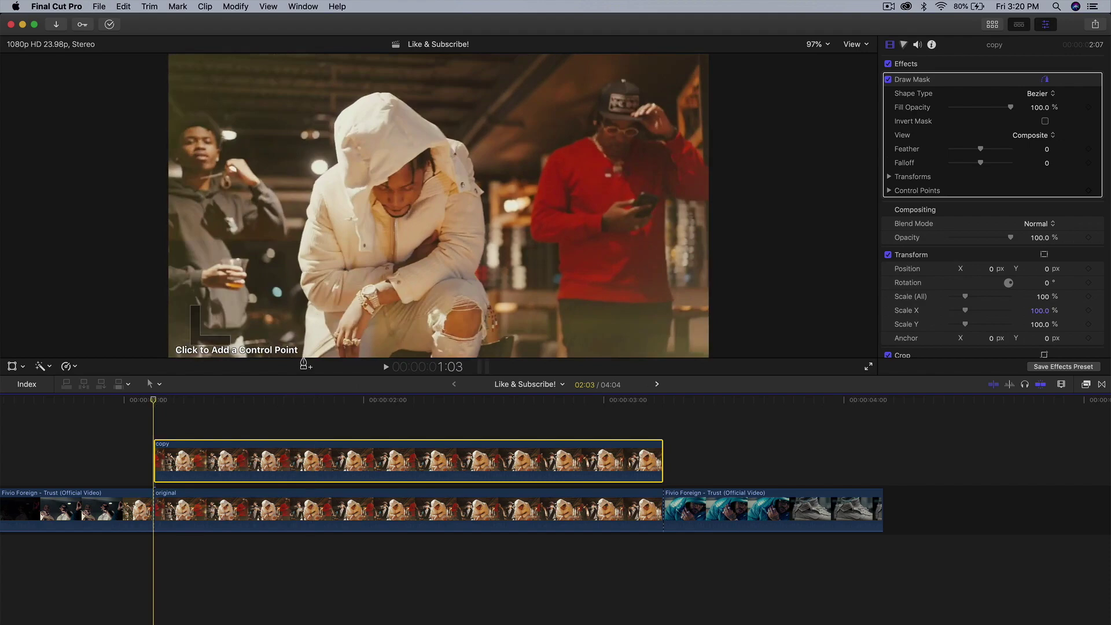
left_click(306, 299)
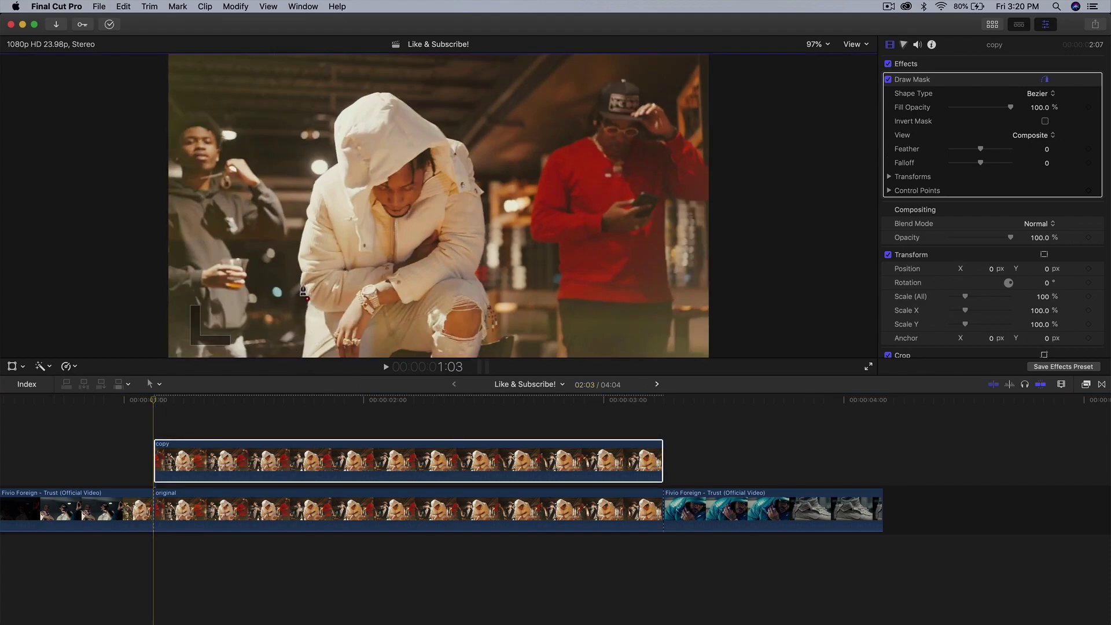
key("super+z")
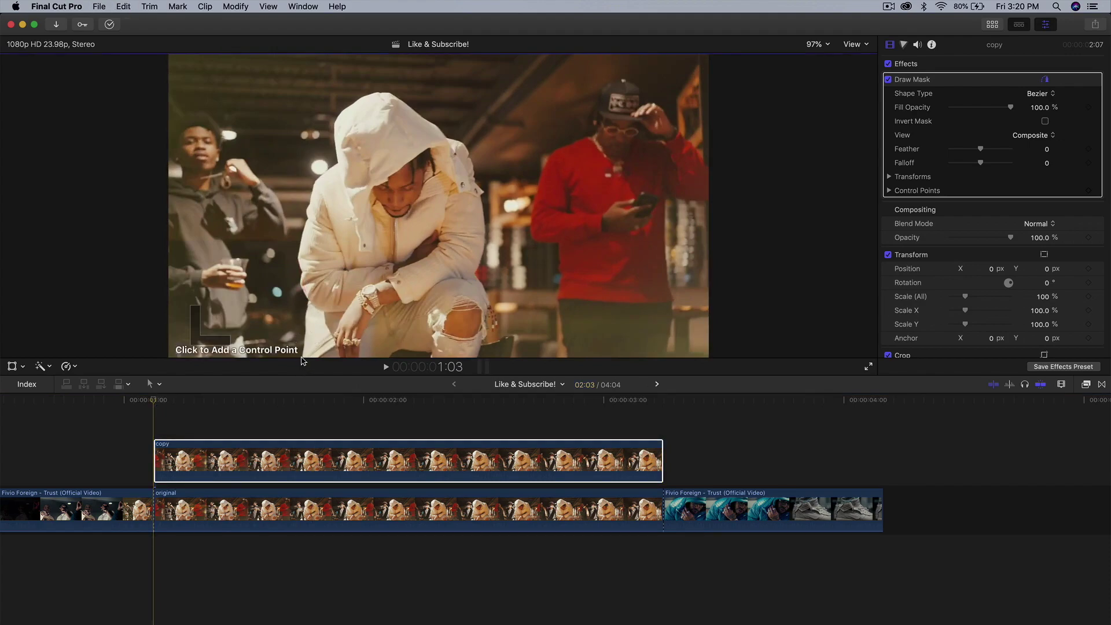
left_click(301, 356)
left_click(307, 305)
left_click(297, 260)
left_click(316, 185)
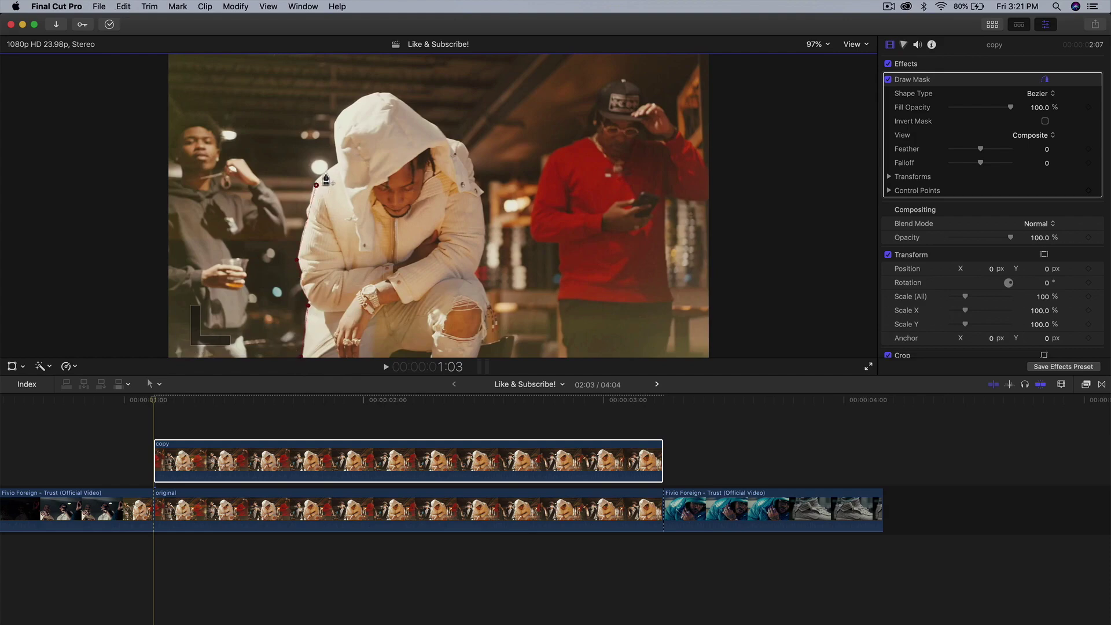
left_click(338, 161)
left_click(334, 118)
left_click(382, 91)
left_click(444, 136)
left_click(482, 200)
left_click(475, 272)
left_click(489, 315)
left_click(477, 356)
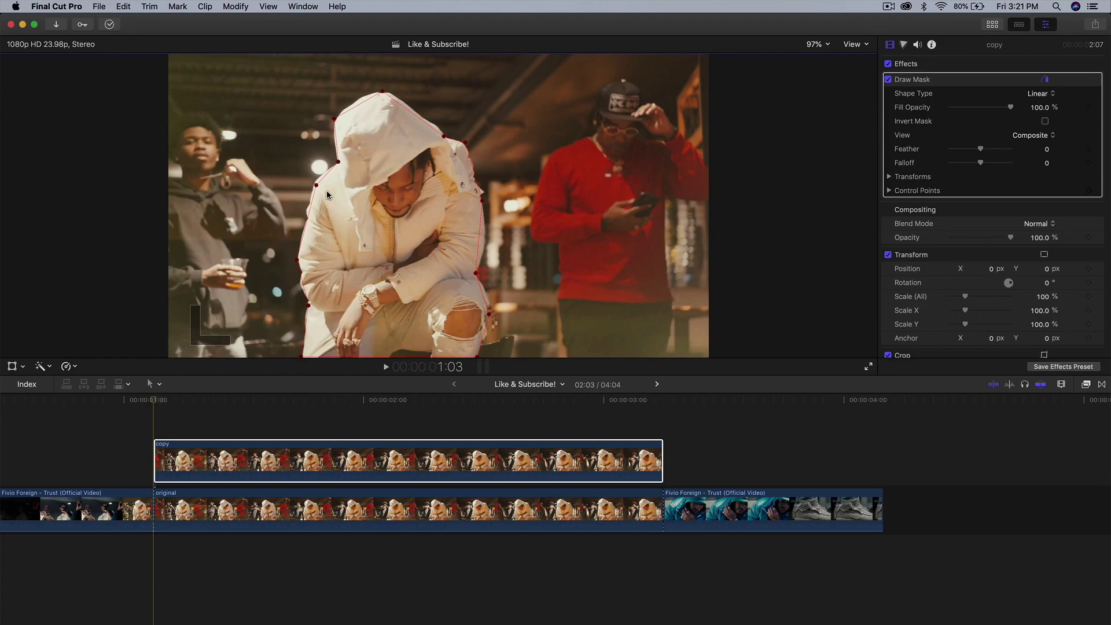
Add keyframes at the copy clip's first frame for the mask's control points, position, rotation and scale
left_click(331, 389)
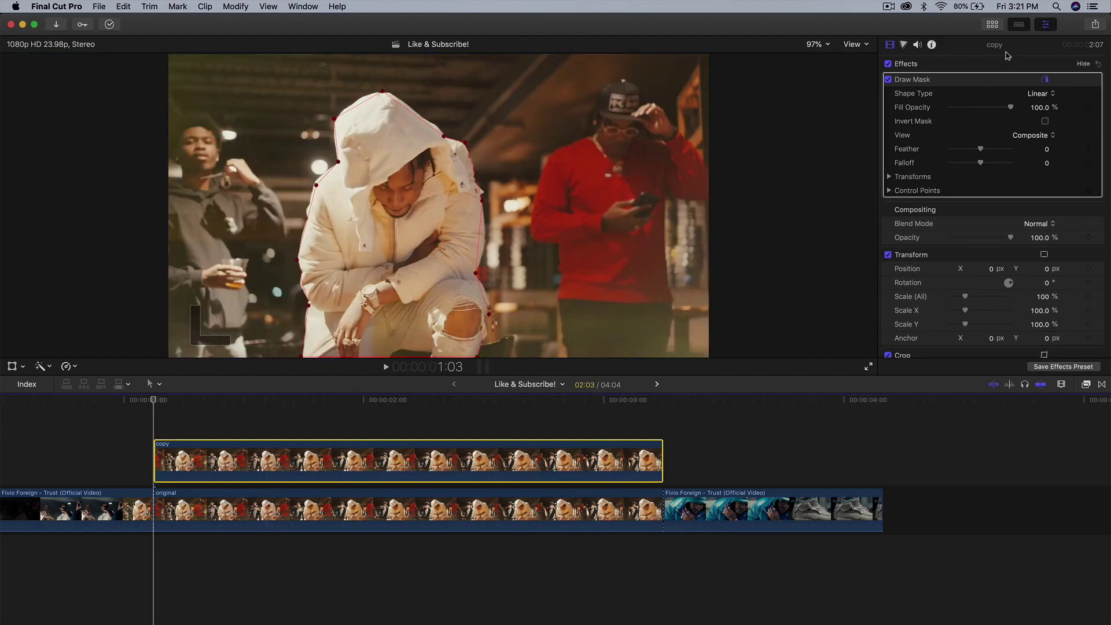
left_click(1087, 191)
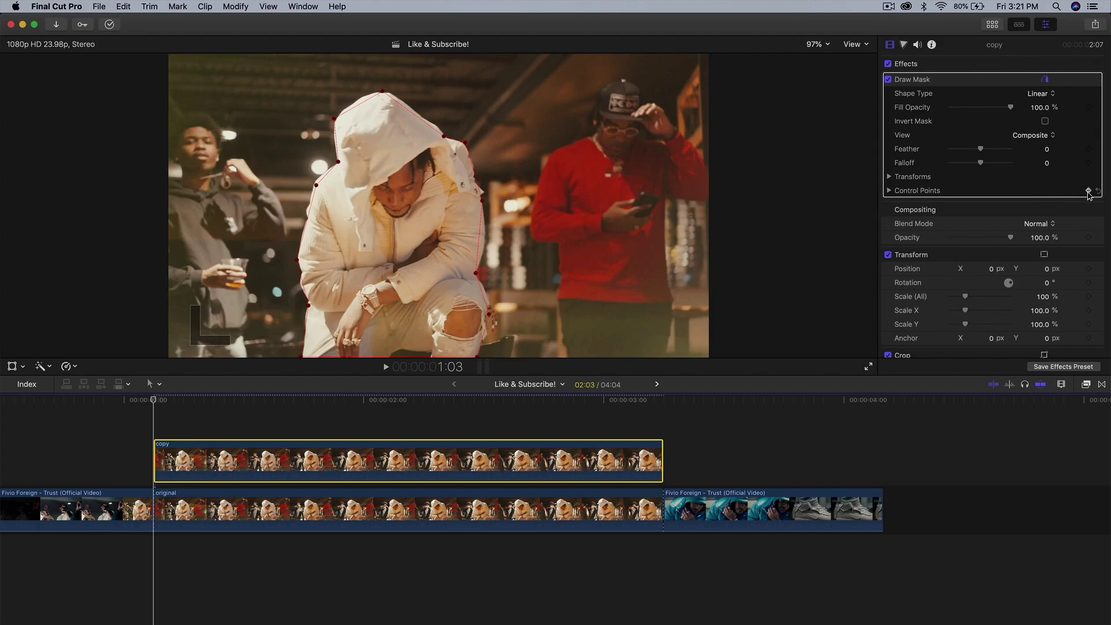
left_click(888, 178)
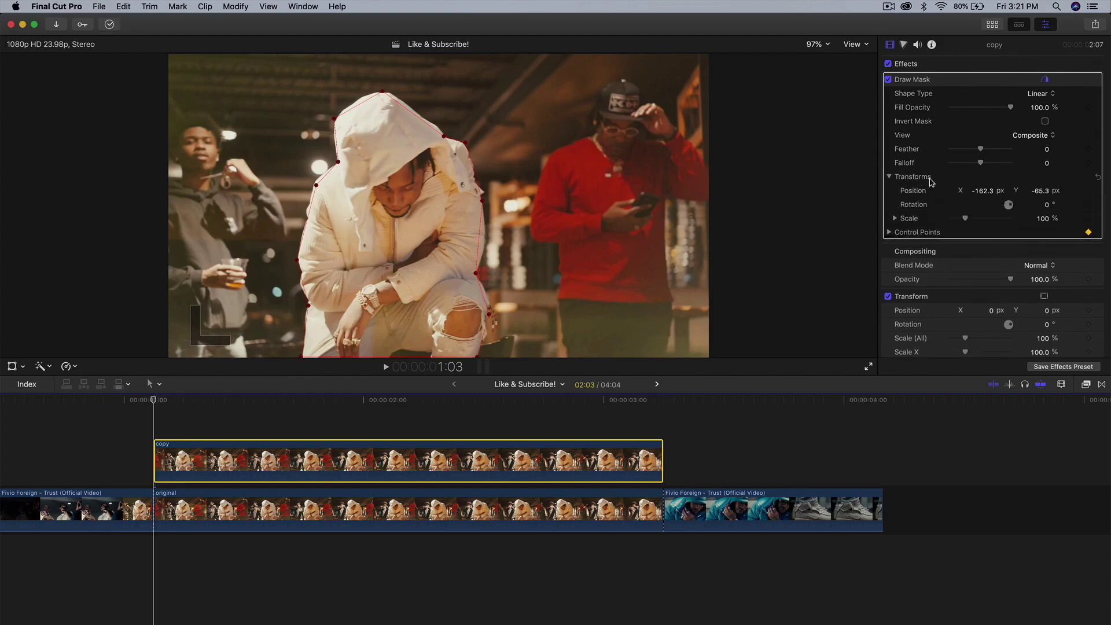
left_click(1087, 192)
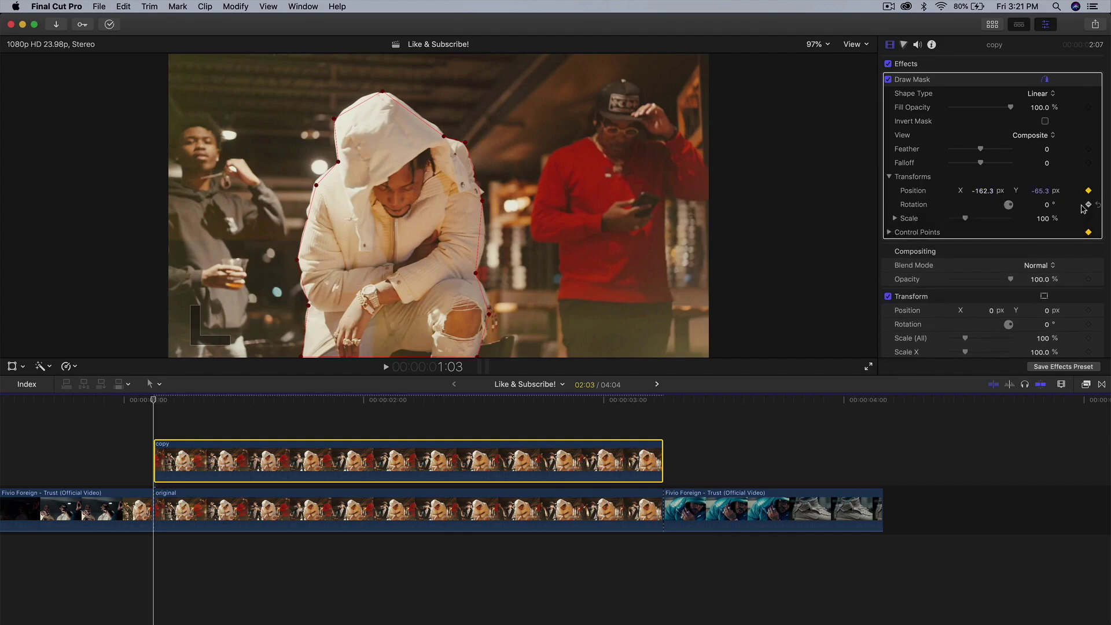
left_click(1090, 232)
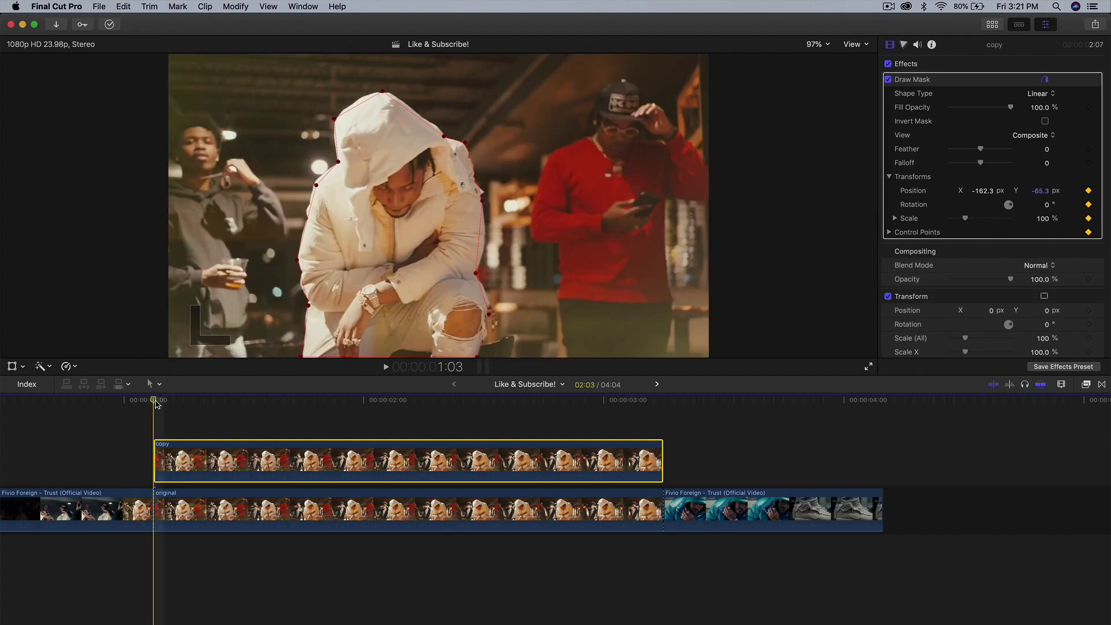
Step through the copy clip's first six frames to check how the man drifts from the mask, returning to the start
key("Right")
key("Right")
key("Right")
key("Right")
key("Right")
key("Right")
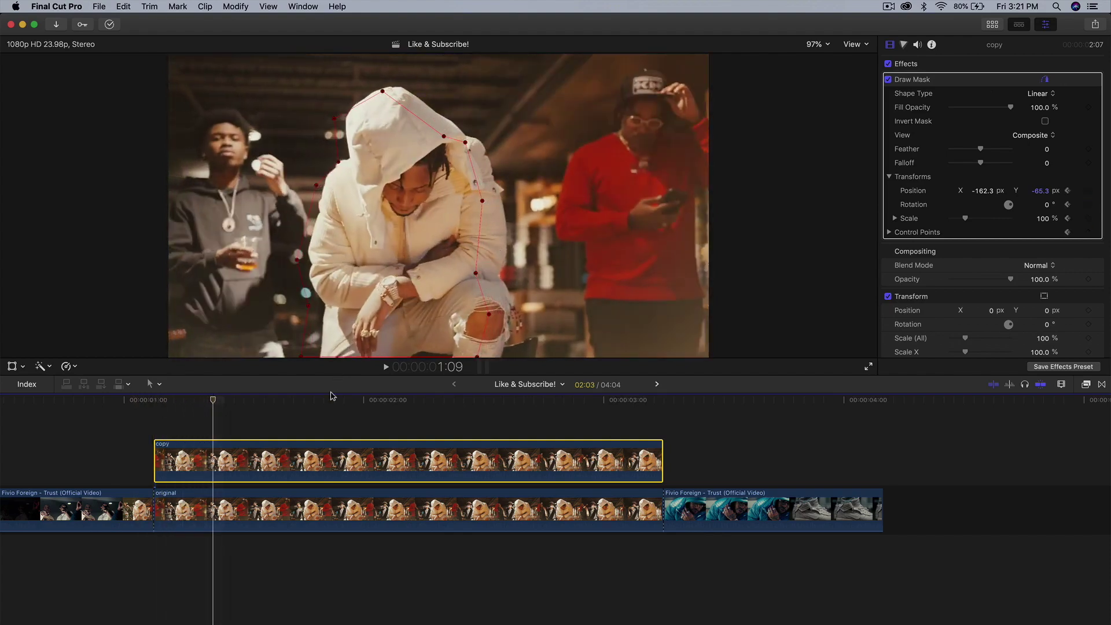
left_click_drag(224, 404, 158, 407)
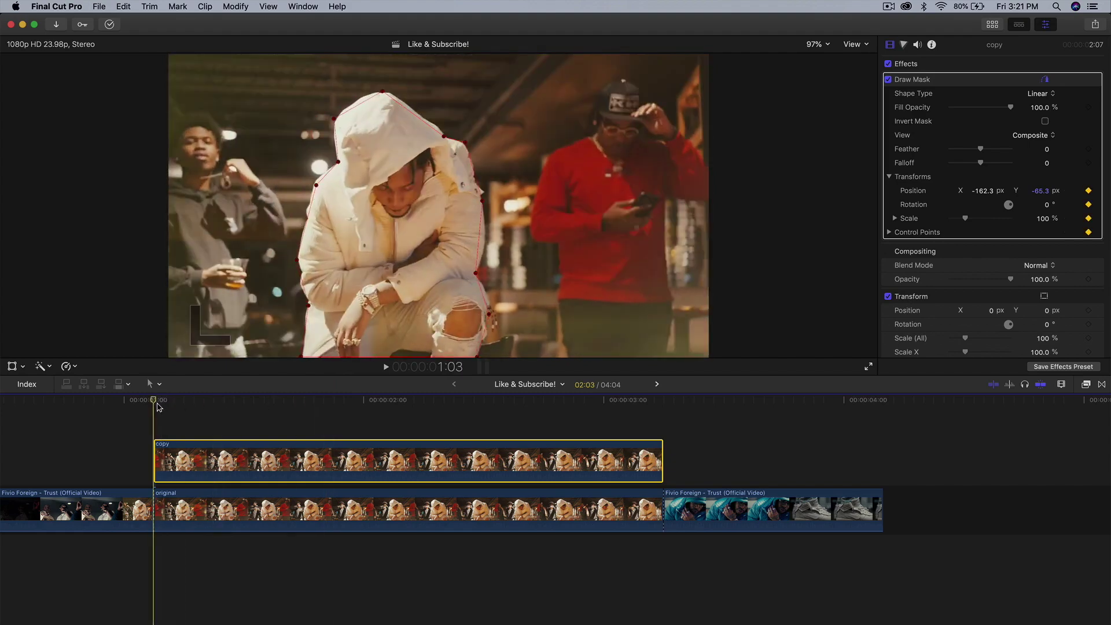
Two frames into the copy clip, at 1:05, shift the mask to follow the man and adjust the points along his side
key("Right")
key("Right")
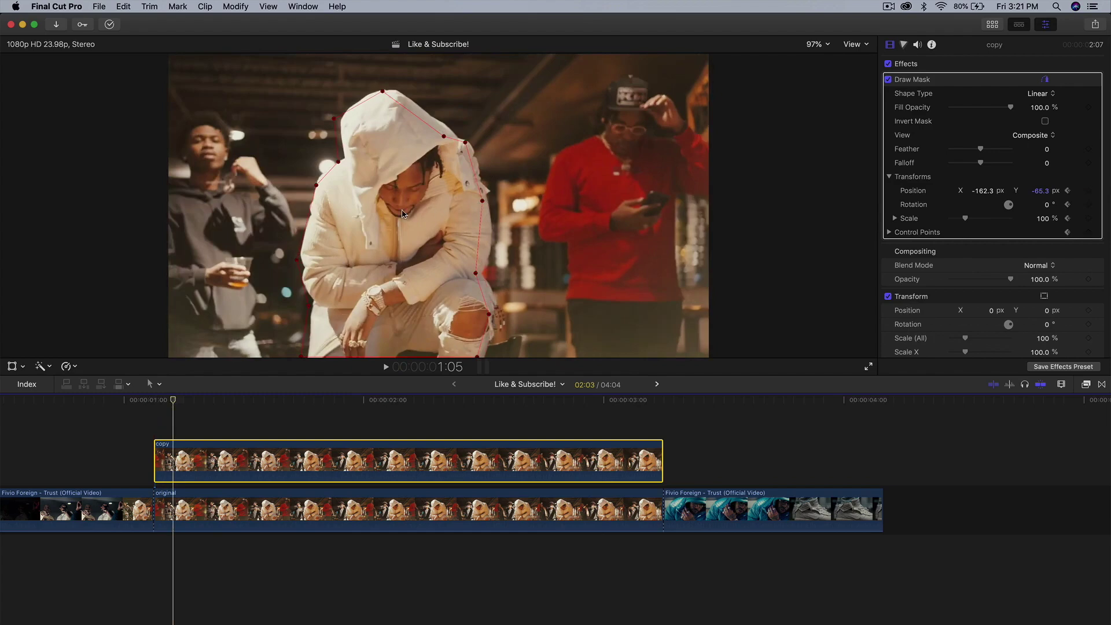
left_click_drag(471, 147, 499, 169)
key("super+z")
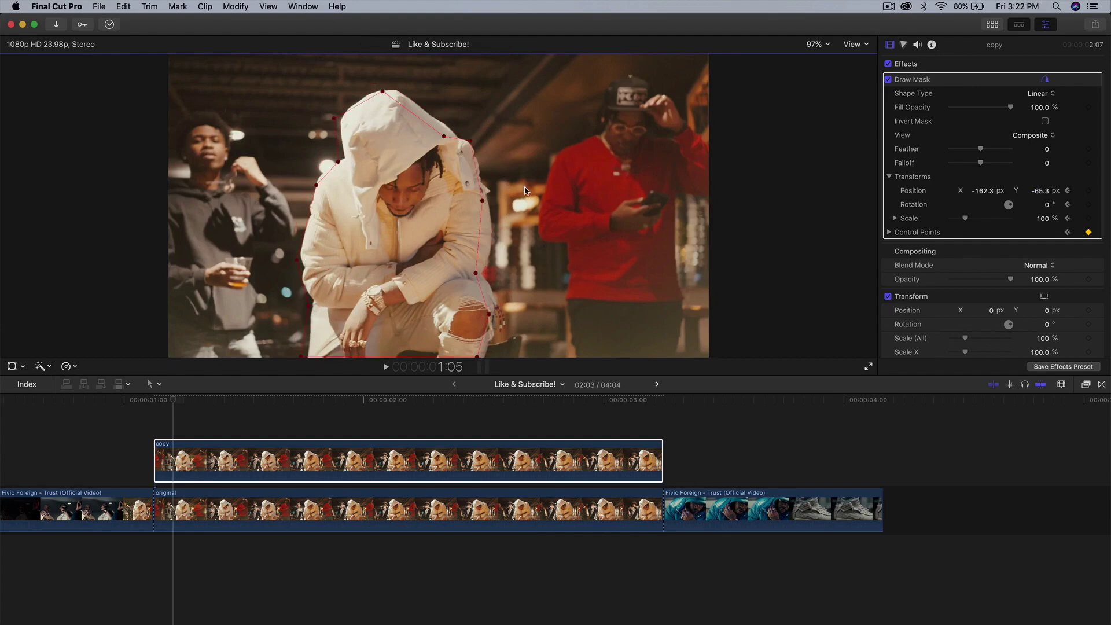
left_click_drag(410, 209, 392, 194)
key("super+z")
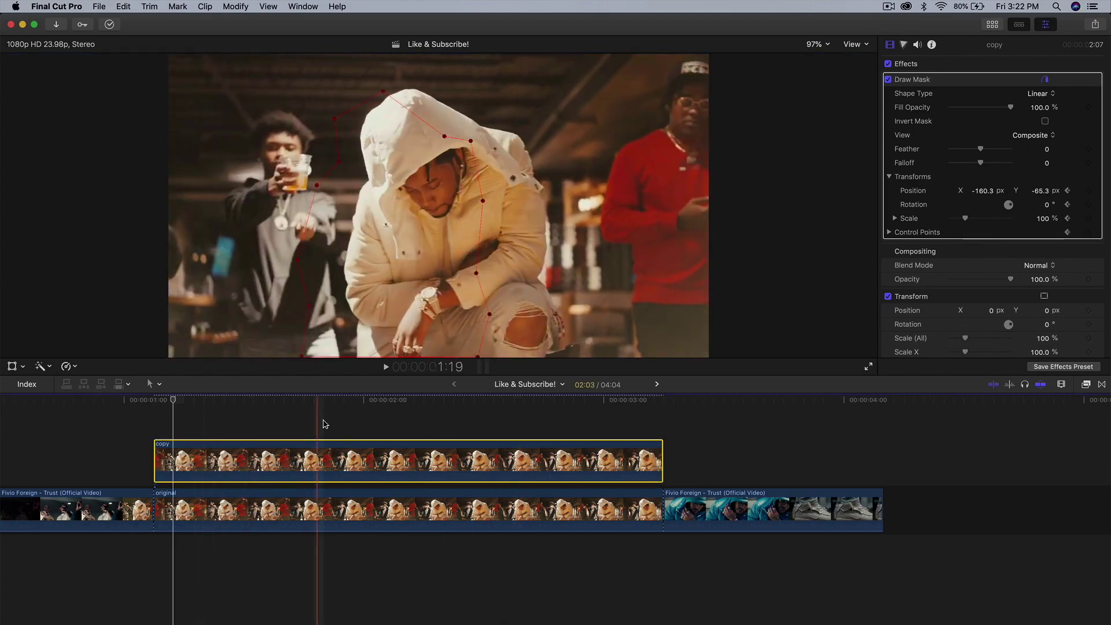
left_click(360, 236)
left_click_drag(361, 234, 364, 238)
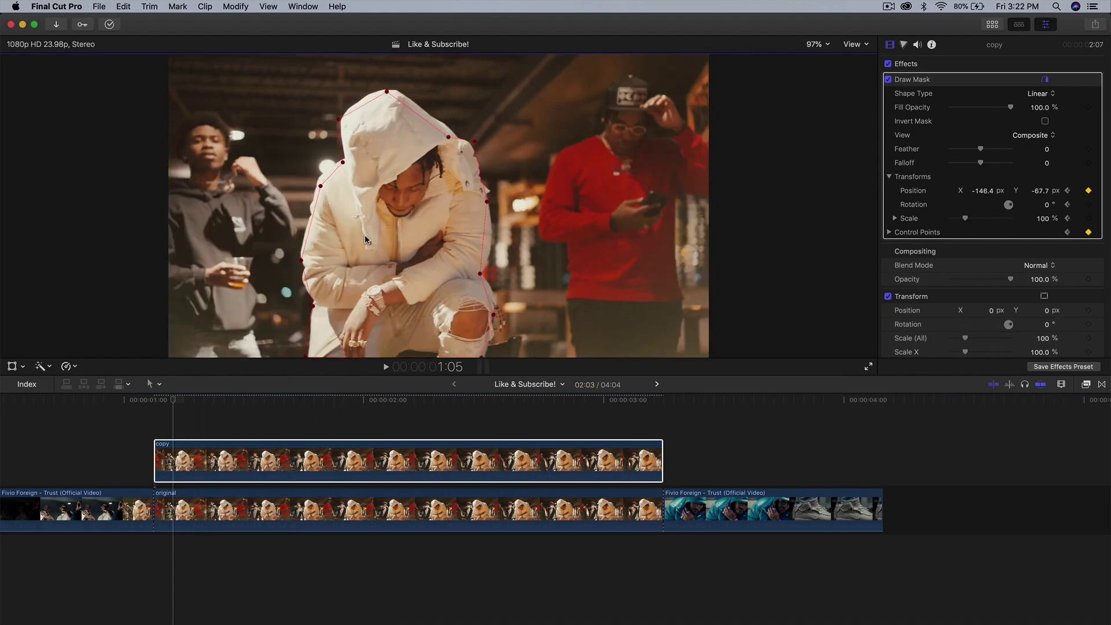
left_click_drag(483, 276, 486, 272)
At 1:07, shift the mask onto the man and reshape its points around the hood, shoulder and arm
key("Right")
key("Right")
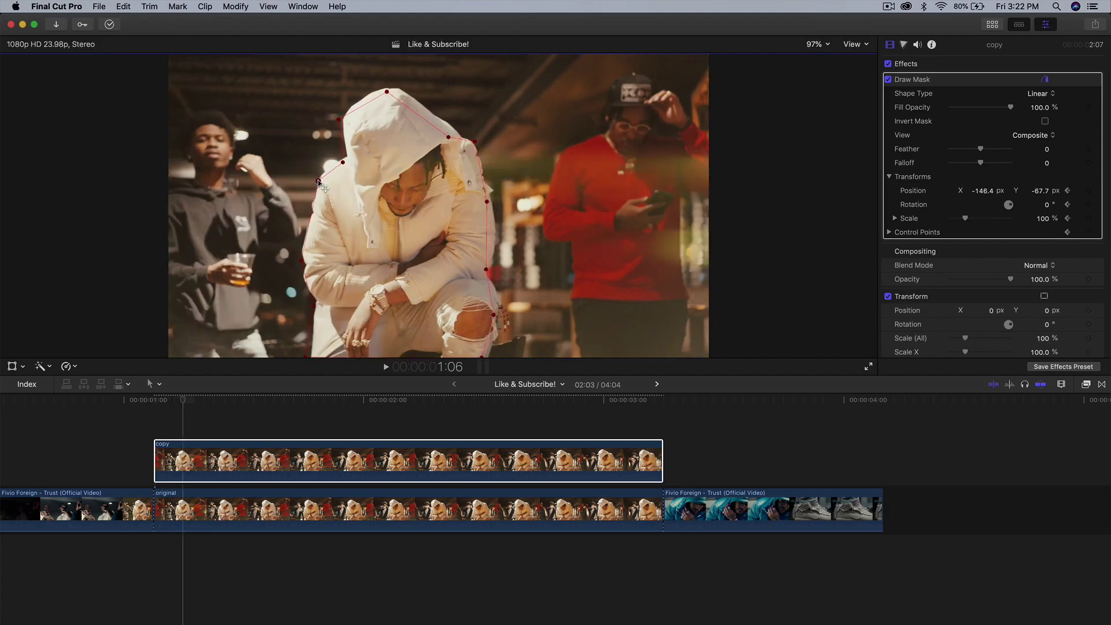
left_click_drag(372, 156, 378, 155)
left_click_drag(388, 94, 391, 89)
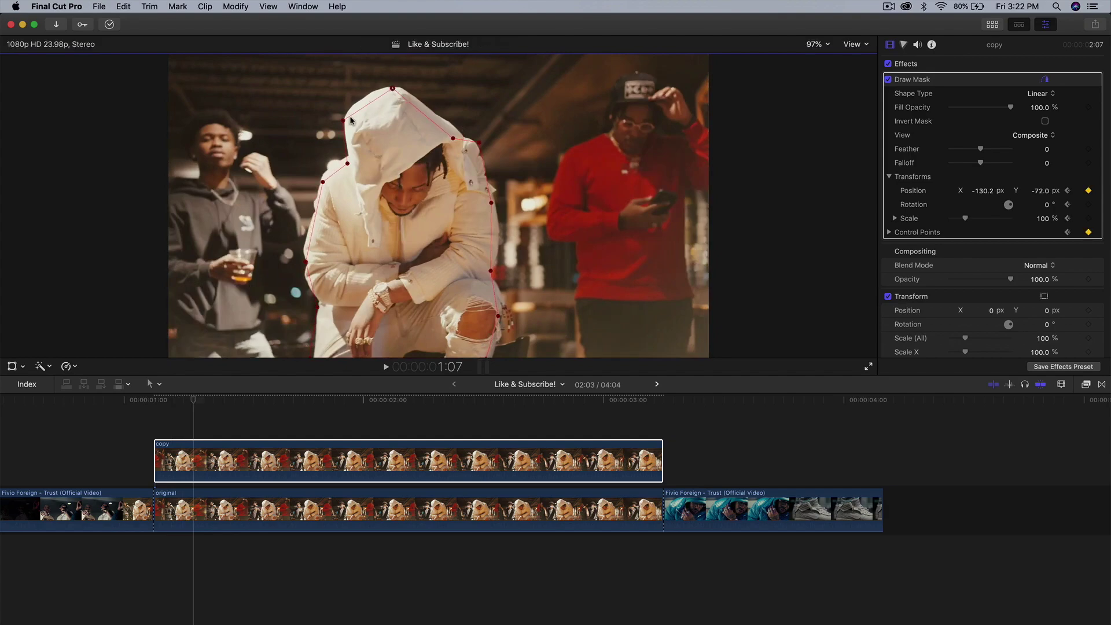
left_click_drag(346, 121, 352, 108)
mouse_move(453, 138)
left_mouse_down()
mouse_move(447, 115)
mouse_move(441, 122)
left_mouse_up()
left_click_drag(348, 163, 323, 176)
left_click_drag(309, 259, 308, 255)
Advance through 1:10 to 1:14 a few frames at a time, refitting the mask around the man's jacket and hood
key("Right")
key("Right")
key("Right")
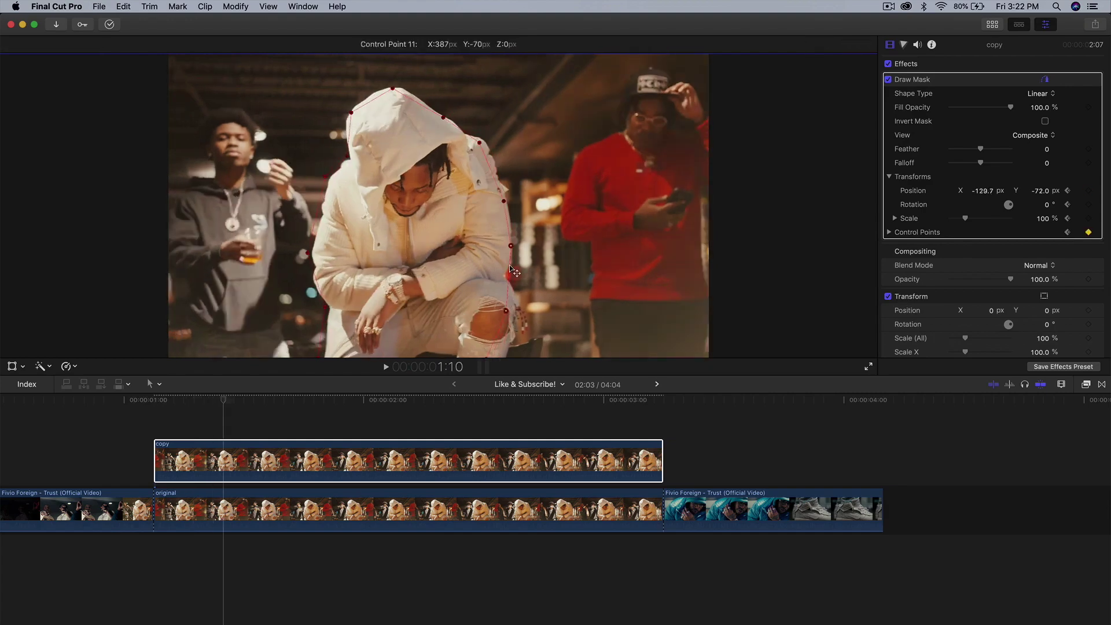
key("Right")
key("Right")
left_click(817, 44)
left_click(819, 92)
left_click(819, 102)
key("Right")
key("Right")
left_click_drag(348, 159, 350, 163)
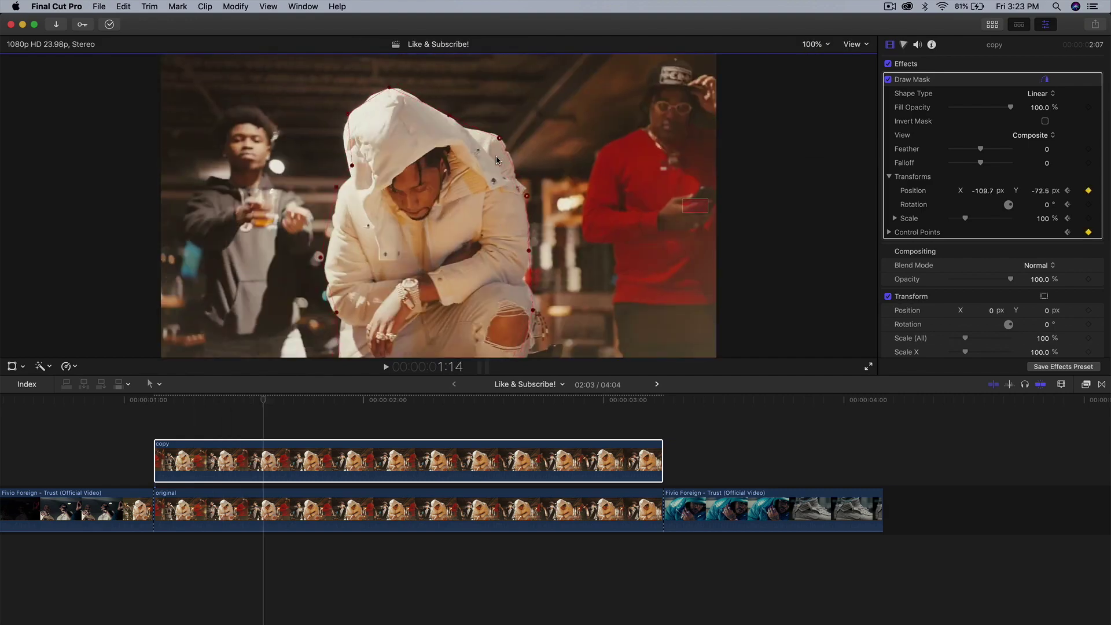
Keep fitting the mask to the man's outline from 1:14 up to 1:22, adjusting the point beside his arm
key("Right")
key("Right")
left_click_drag(533, 251, 537, 251)
key("Right")
key("Right")
key("Right")
key("Right")
key("Right")
key("Right")
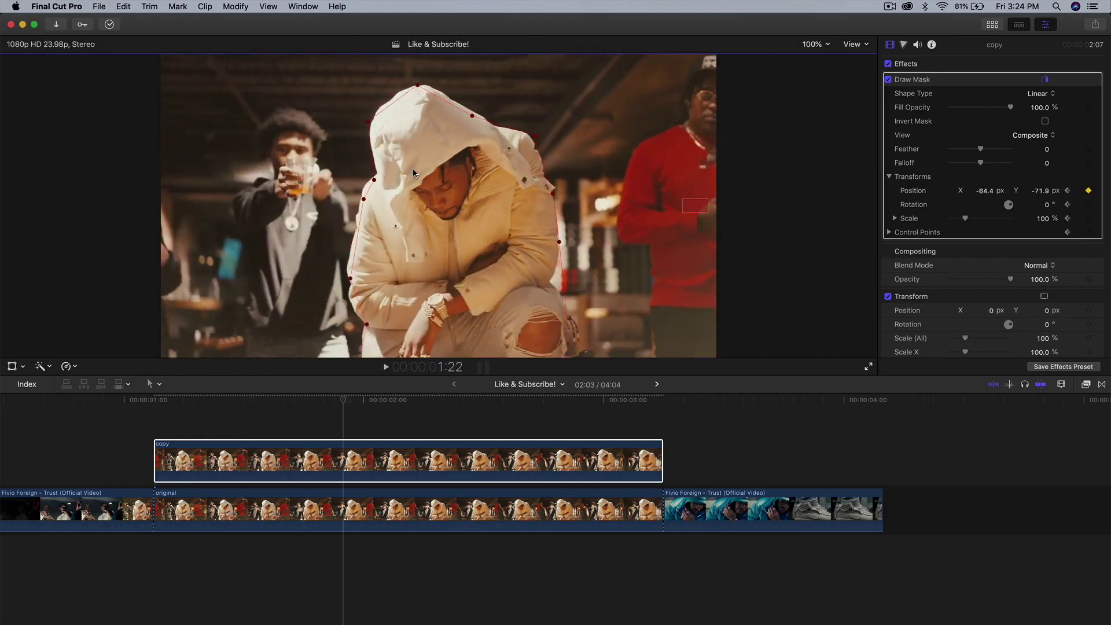
From 2:00 to 2:02, shift the mask to follow the man and tighten its points around the hood
key("Right")
key("Right")
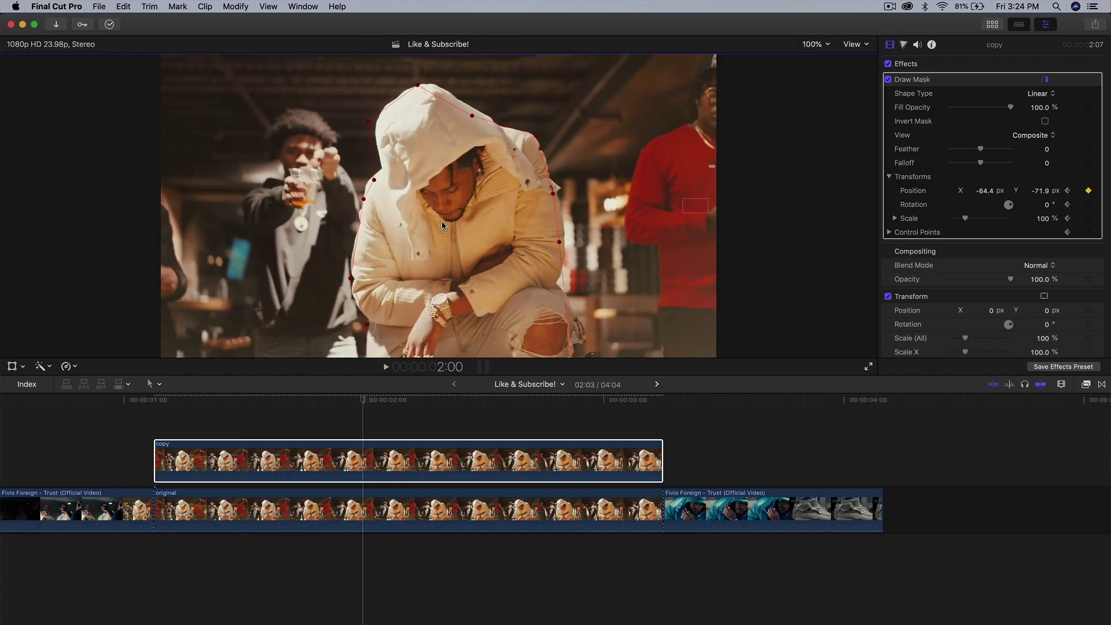
left_click_drag(441, 225, 450, 226)
key("Right")
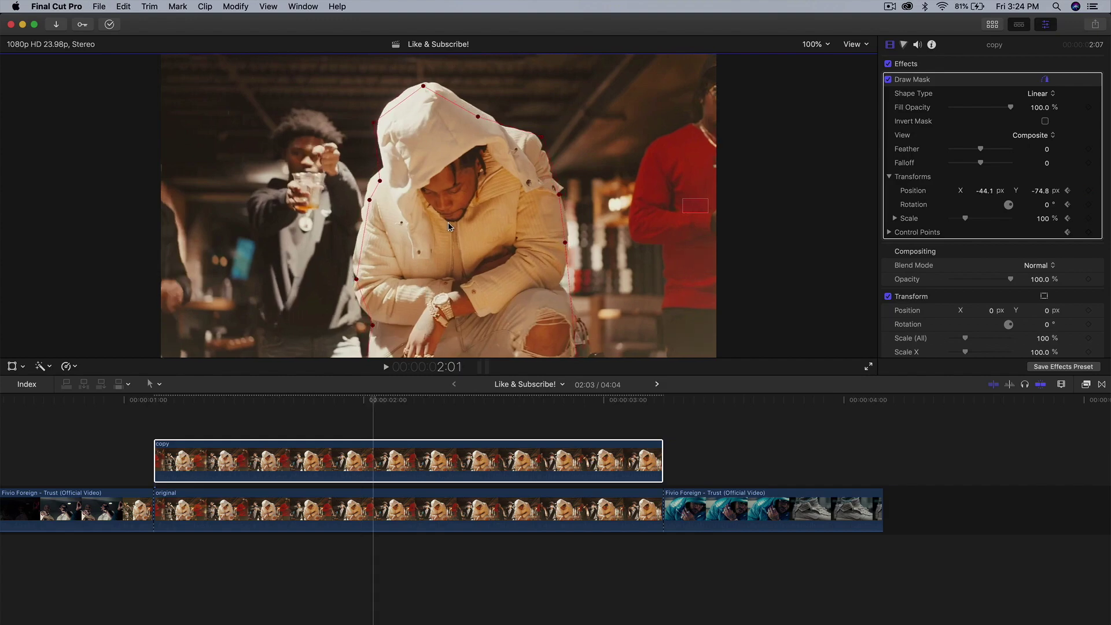
key("Right")
left_click_drag(450, 226, 449, 225)
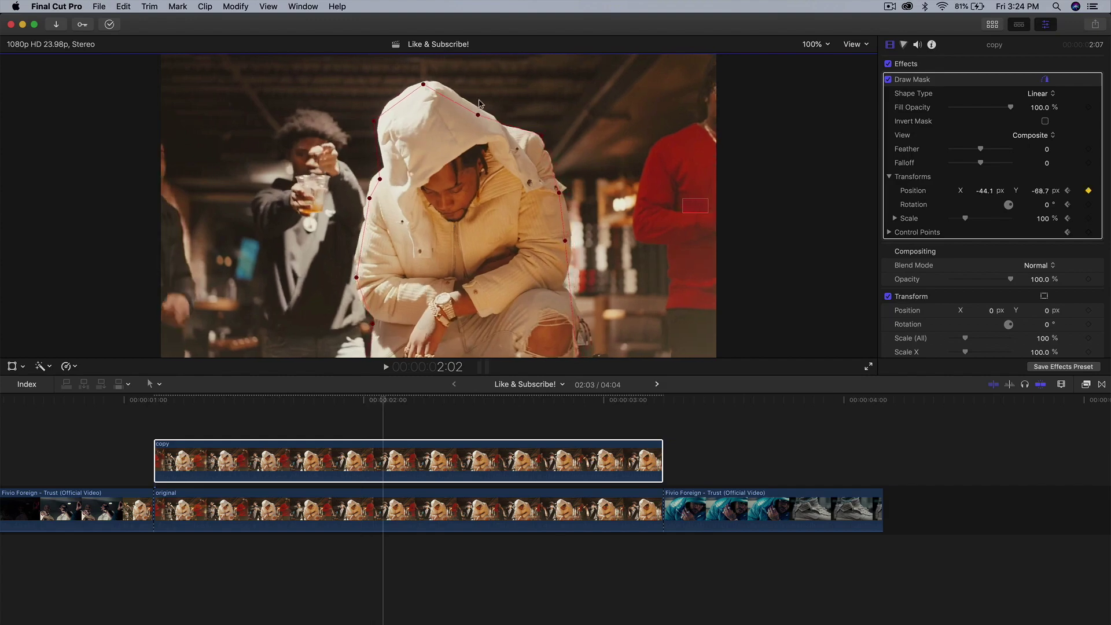
left_click_drag(477, 116, 474, 107)
left_click_drag(375, 122, 381, 110)
left_click_drag(379, 179, 381, 172)
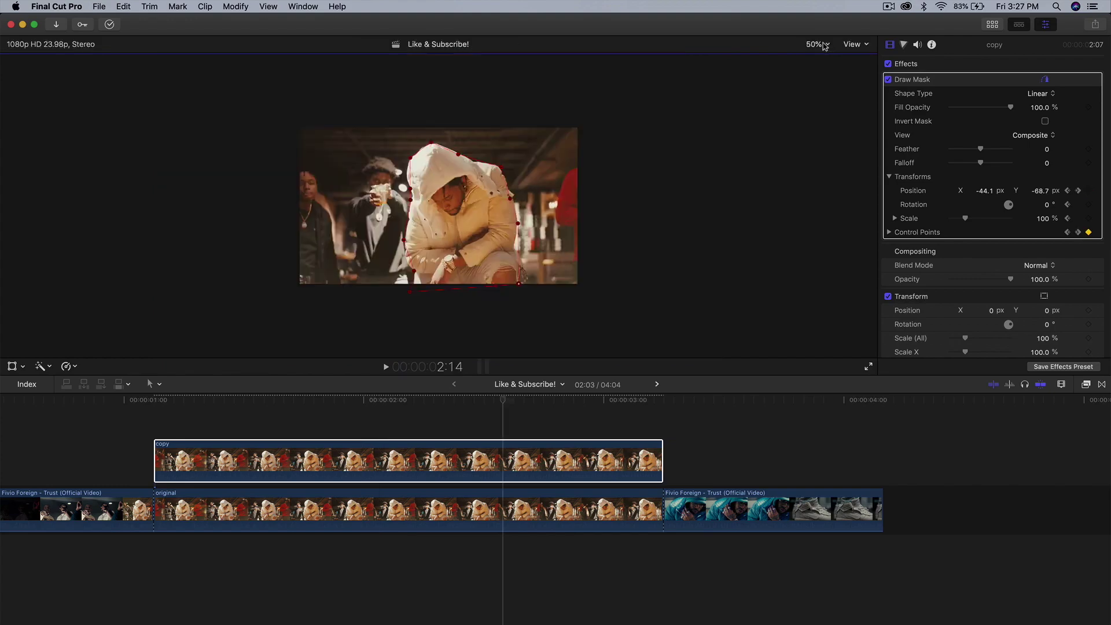
Fit the frame to the viewer, go back to the first half of the copy clip and disable the original clip
left_click(824, 46)
left_click(826, 52)
left_click(503, 399)
left_click_drag(504, 401, 263, 400)
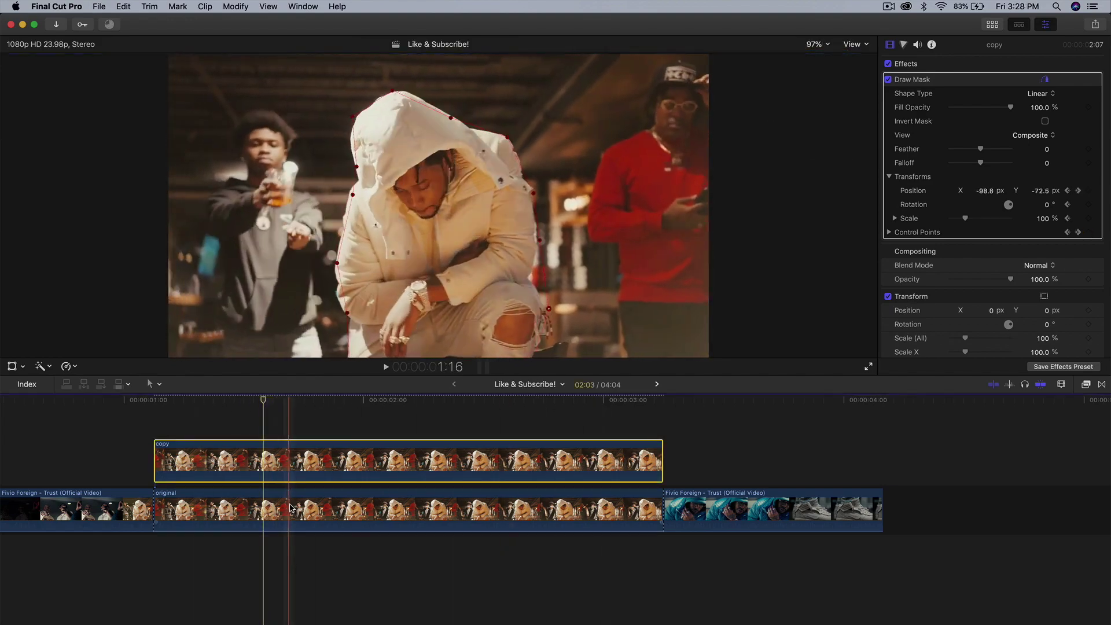
left_click(289, 502)
key("v")
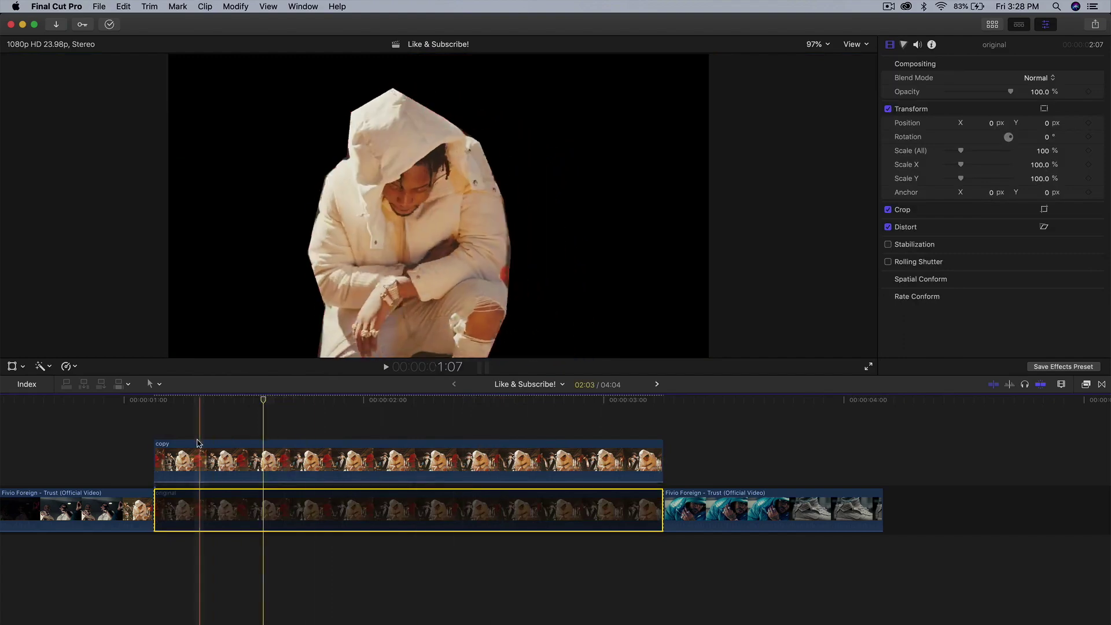
Set the copy clip's Draw Mask feather to -34
left_click(202, 444)
left_click_drag(240, 418, 252, 444)
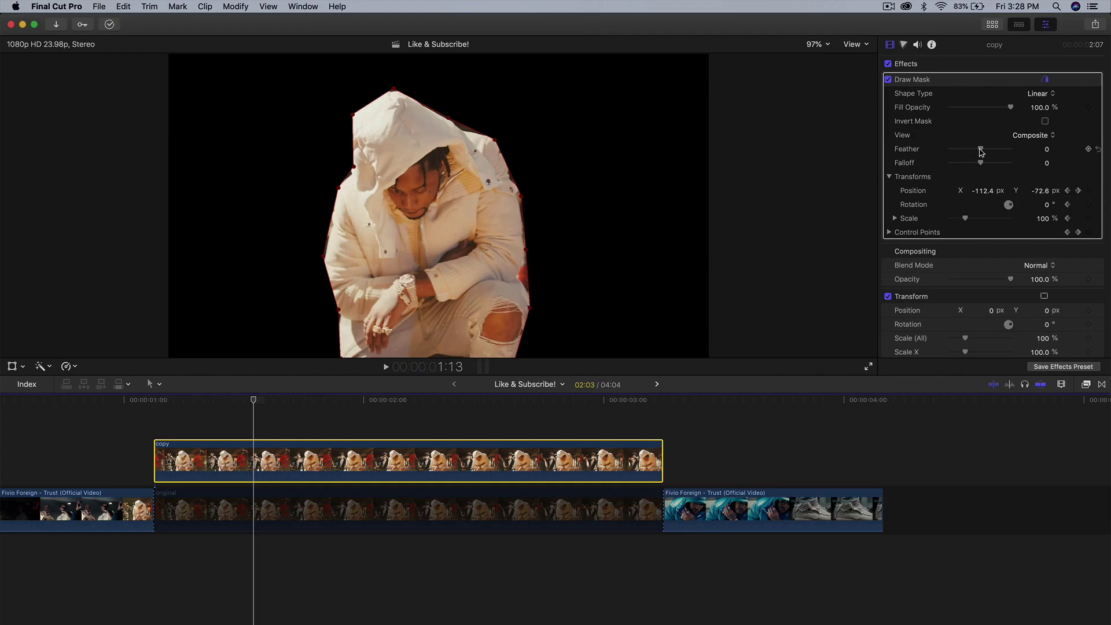
left_click_drag(980, 150, 971, 154)
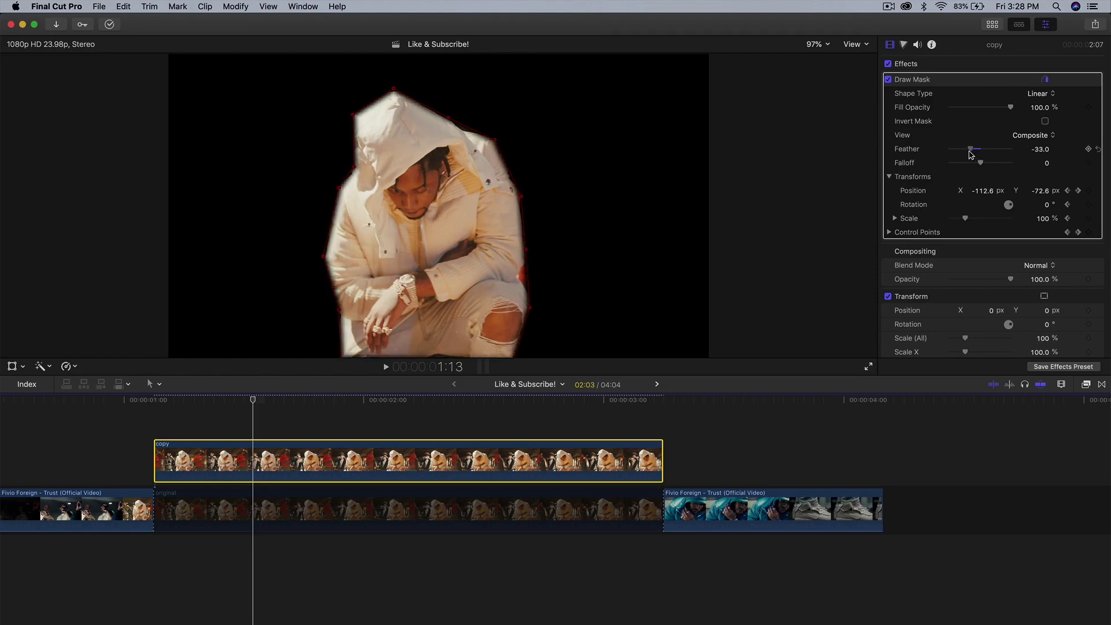
Re-enable the original clip and set the copy clip's mask feather to -17
left_click(365, 512)
key("v")
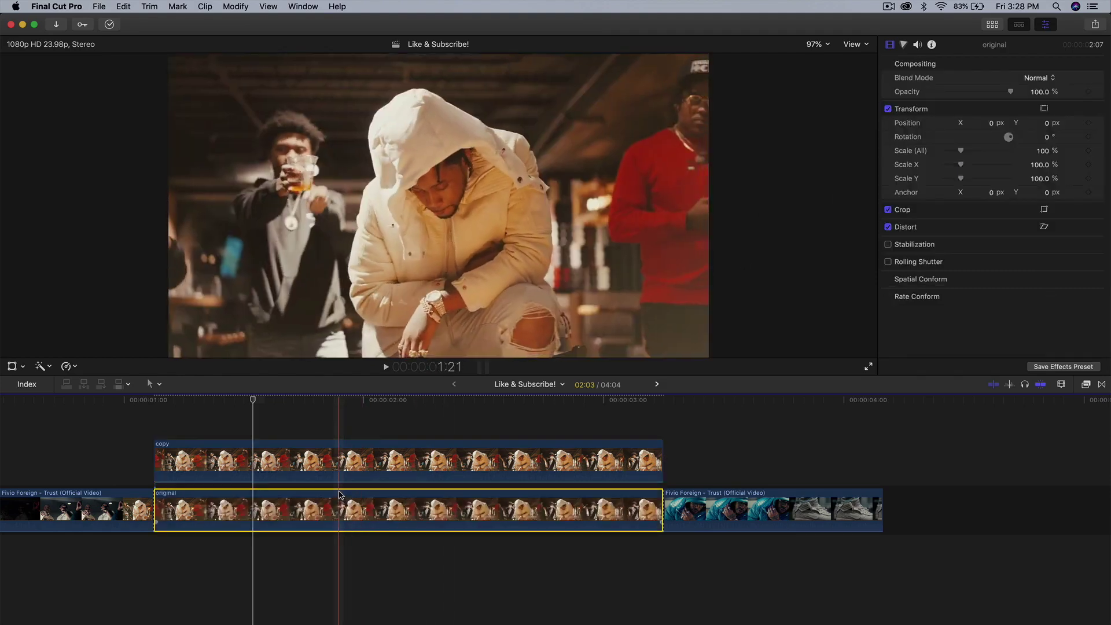
left_click(276, 450)
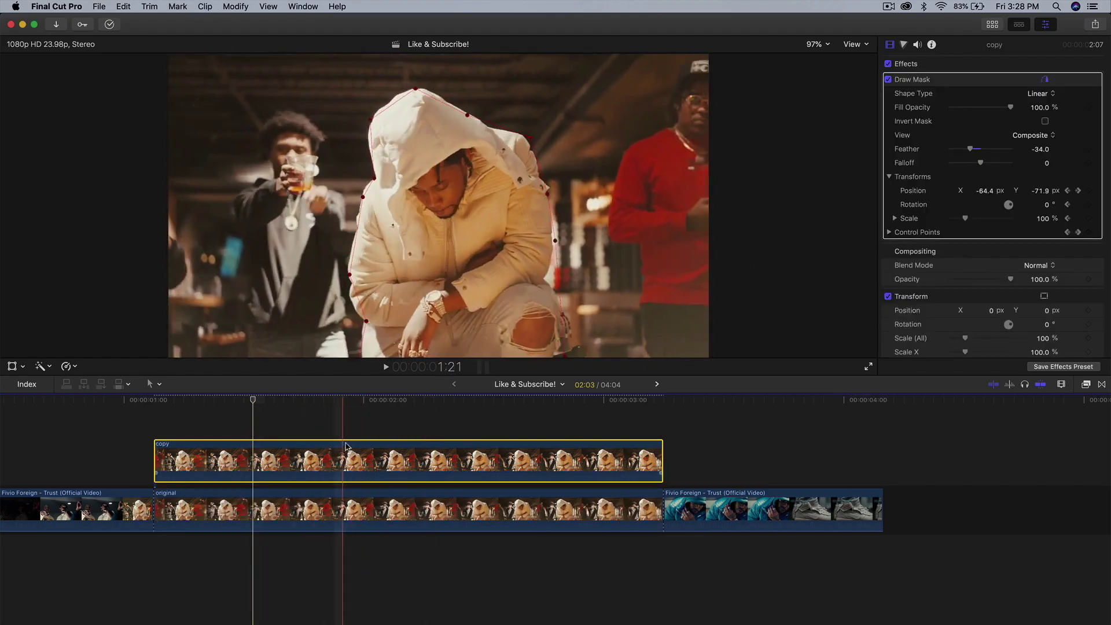
mouse_move(976, 150)
left_mouse_down()
mouse_move(965, 148)
mouse_move(977, 150)
left_mouse_up()
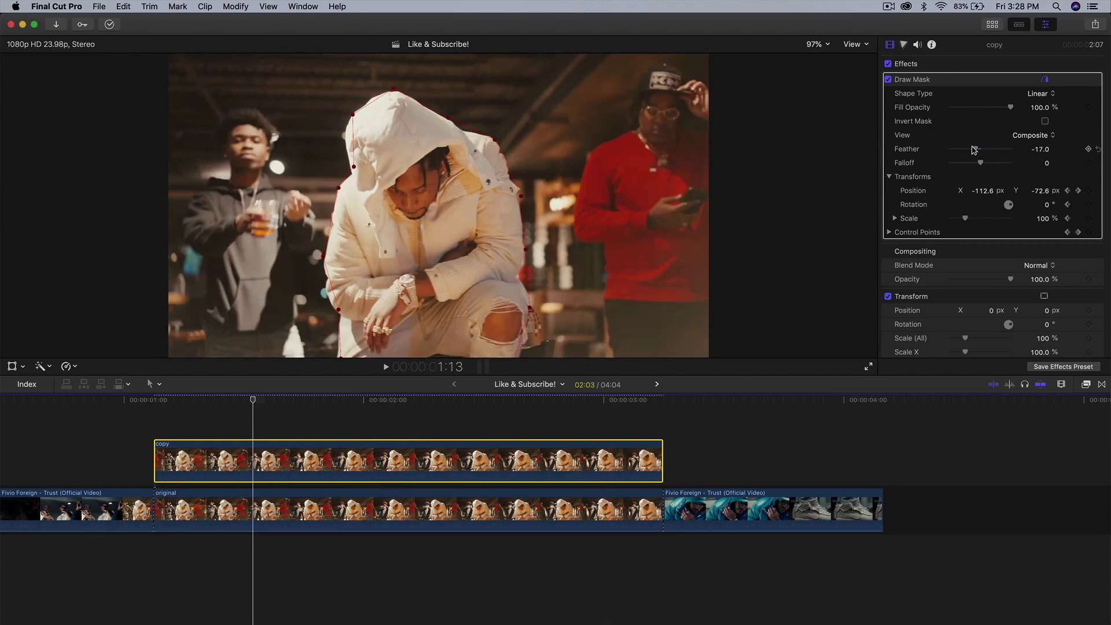
Disable the original clip to inspect the feathered cutout, re-enable it and reselect the copy clip
left_click(496, 509)
key("v")
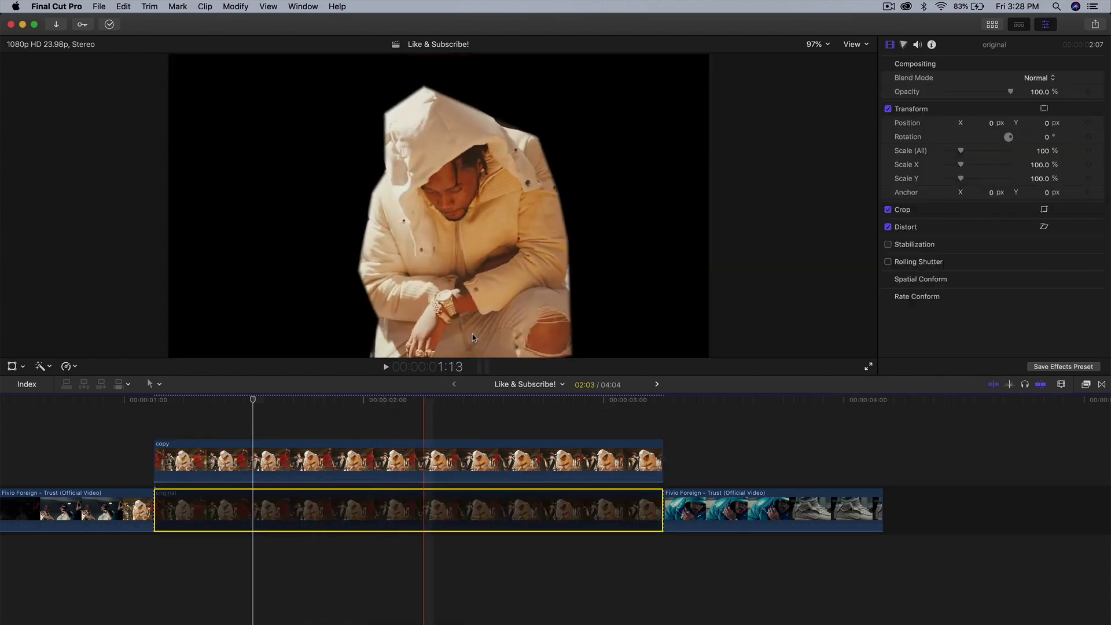
left_click(433, 459)
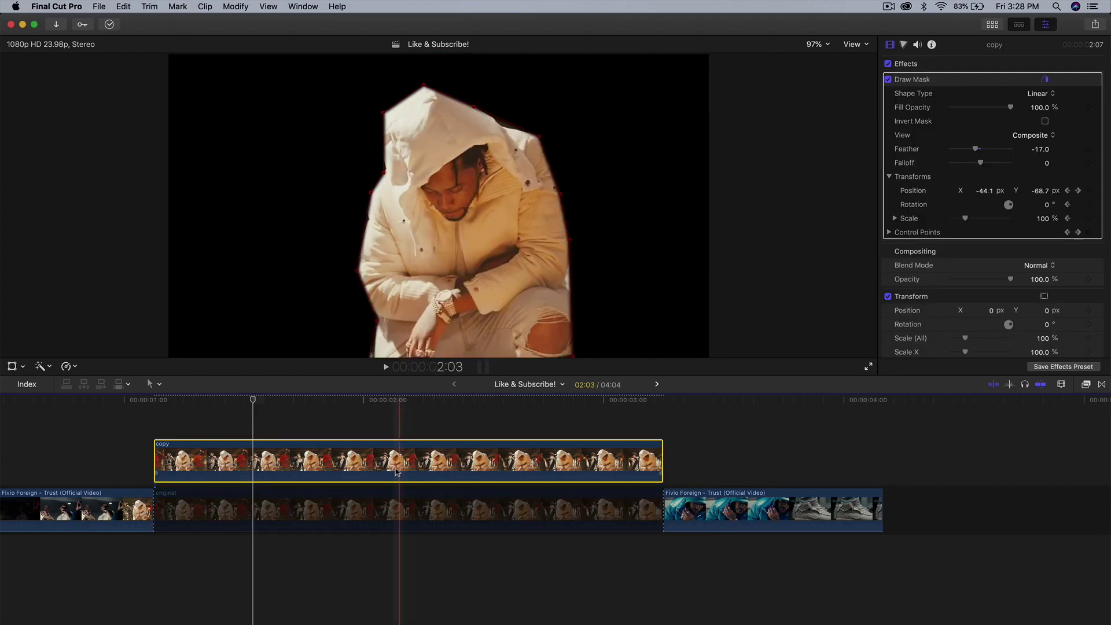
left_click(372, 509)
key("v")
left_click(239, 461)
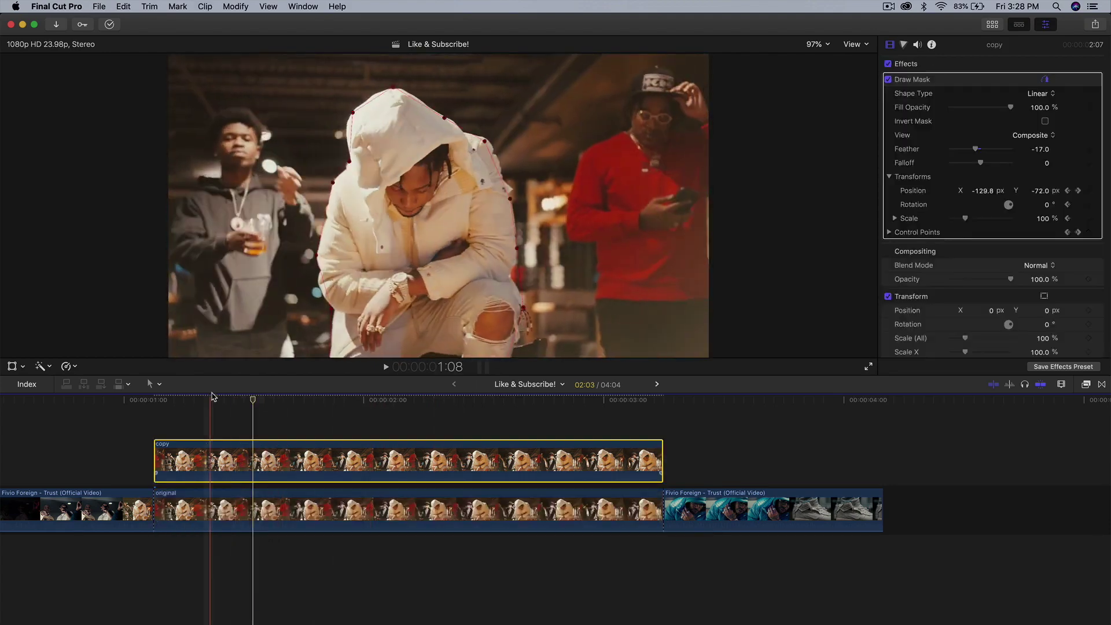
Duplicate the original clip from its start onto a layer between the original and the copy clip
left_click(160, 402)
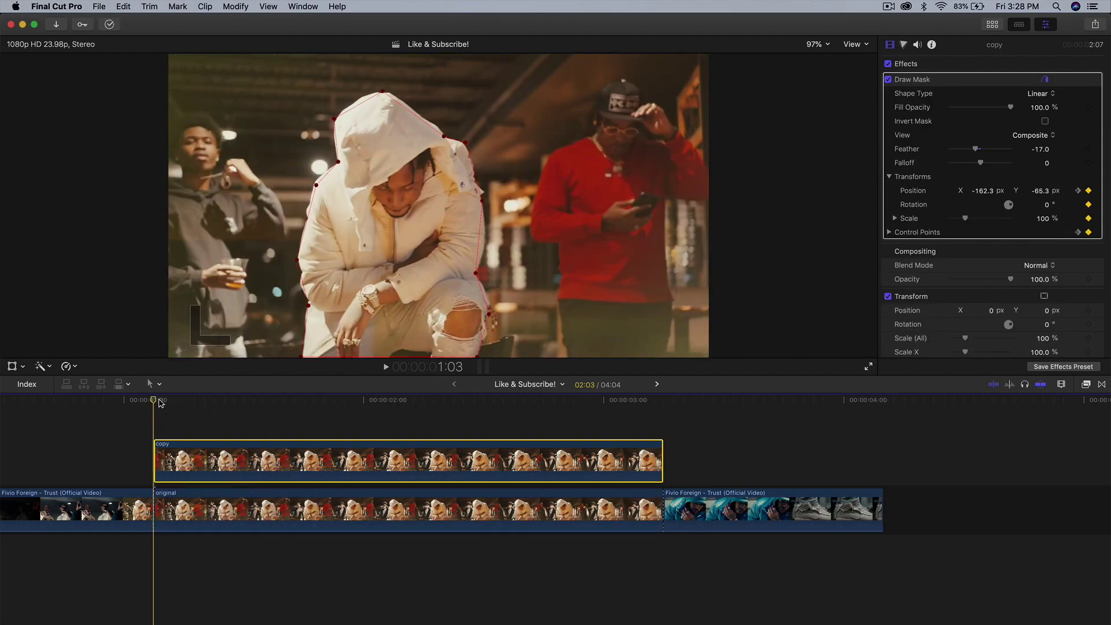
left_click(220, 507)
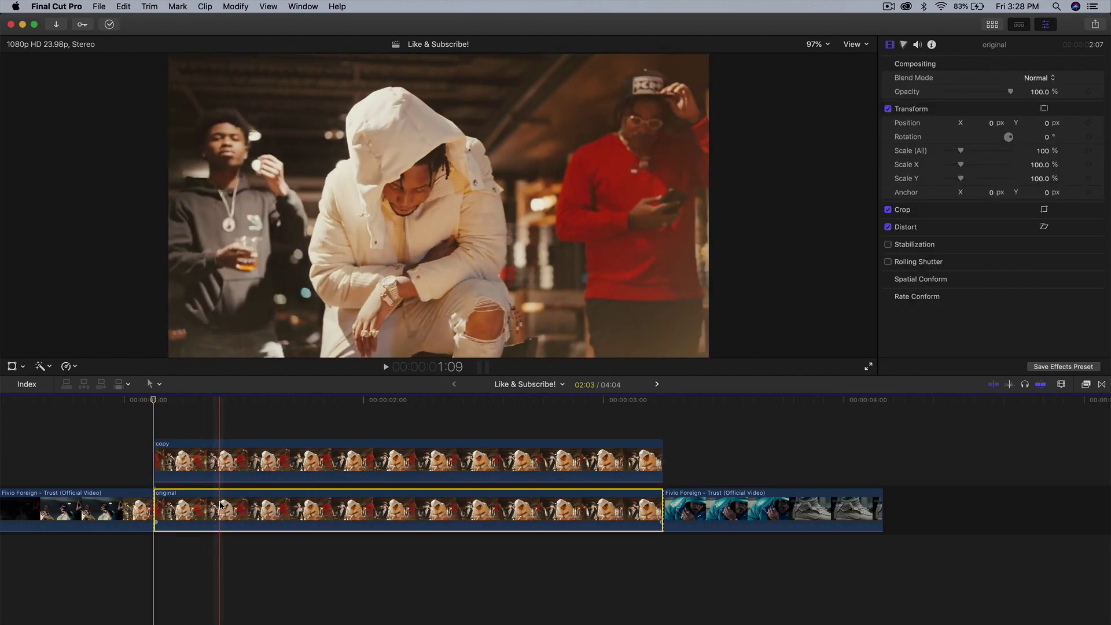
left_click(217, 462)
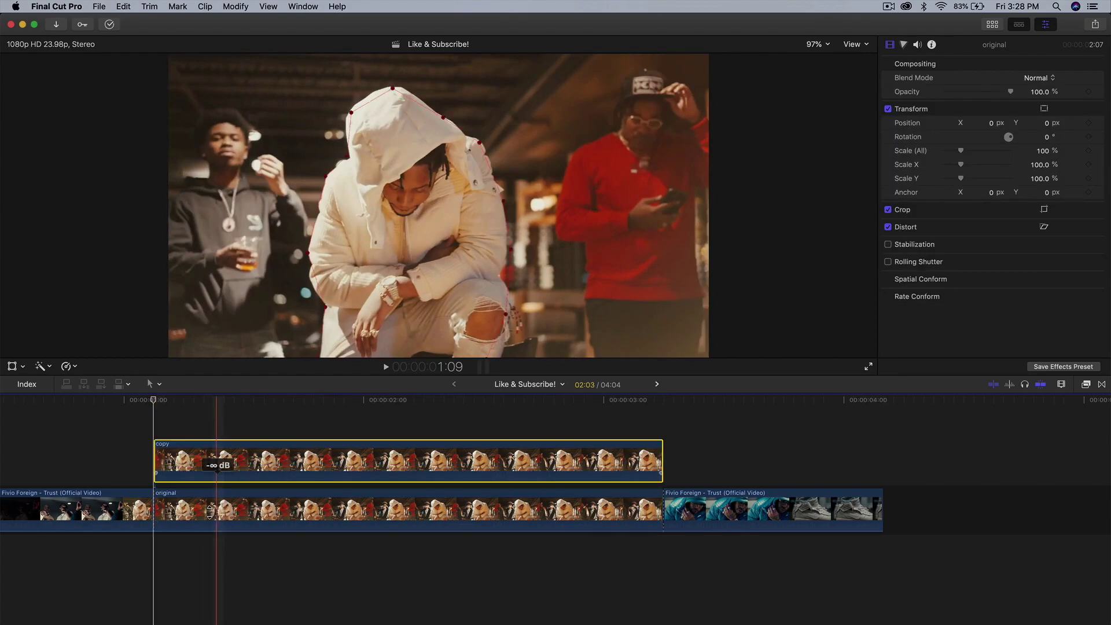
left_click(200, 509)
left_click_drag(210, 494, 211, 484)
Rename the duplicated middle clip as original 2
right_click(215, 463)
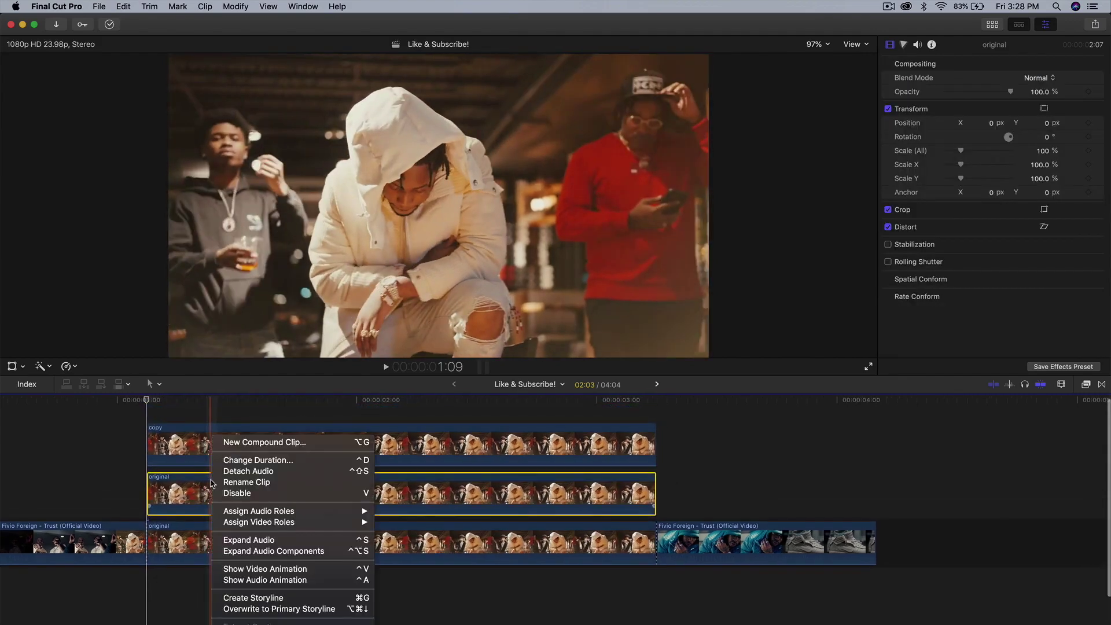
left_click(264, 483)
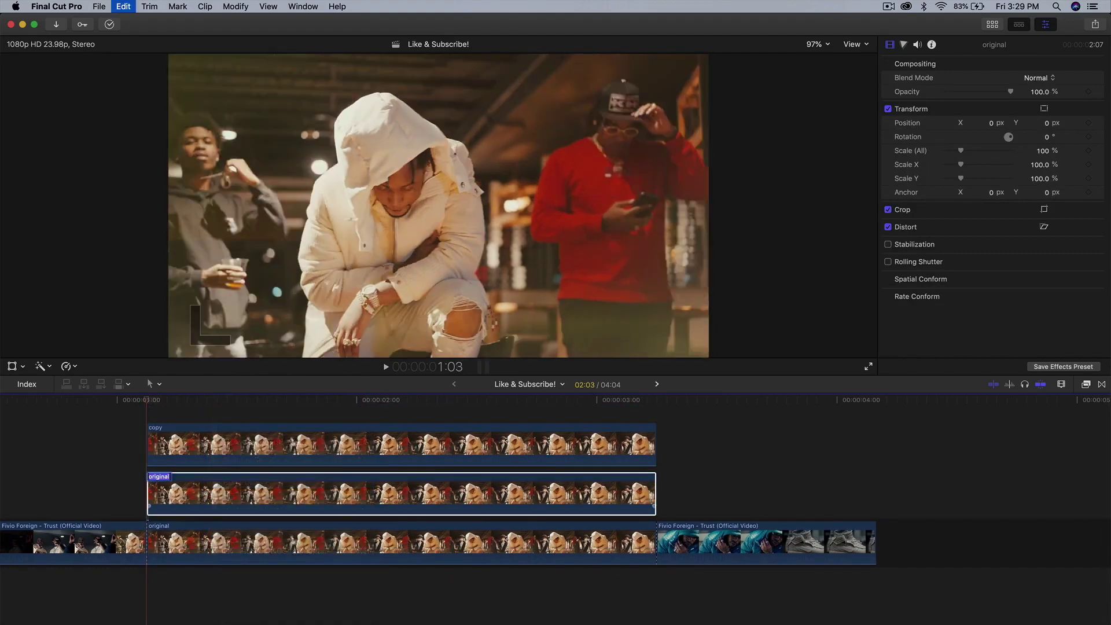
type("2")
key("Return")
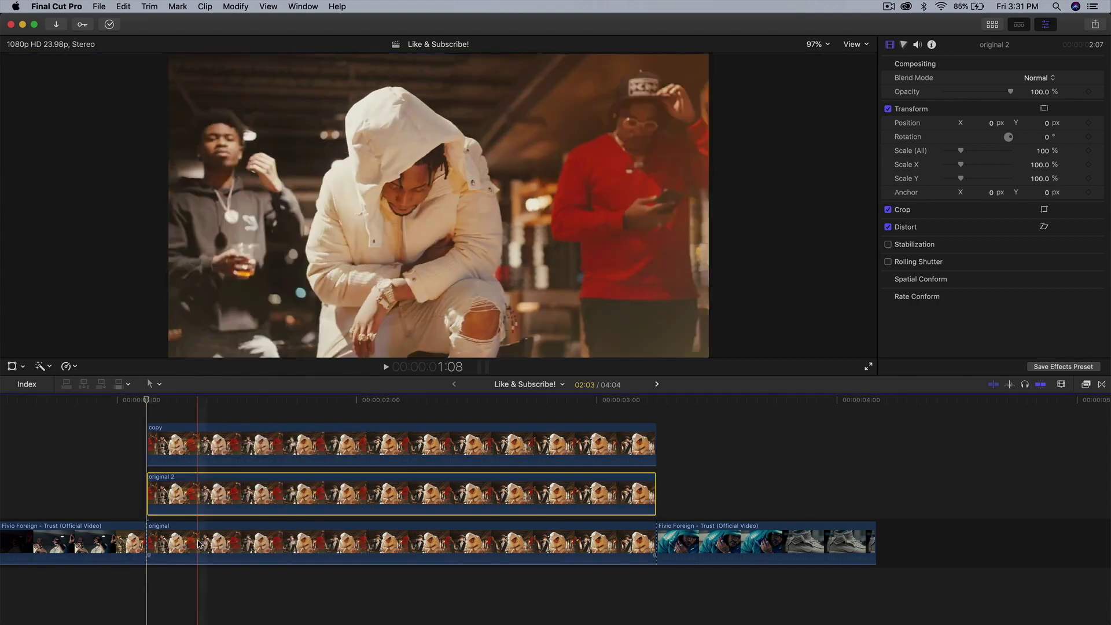
Disable the copy and original 2 clips to view the original alone, and re-enable both layers
key("v")
key("v")
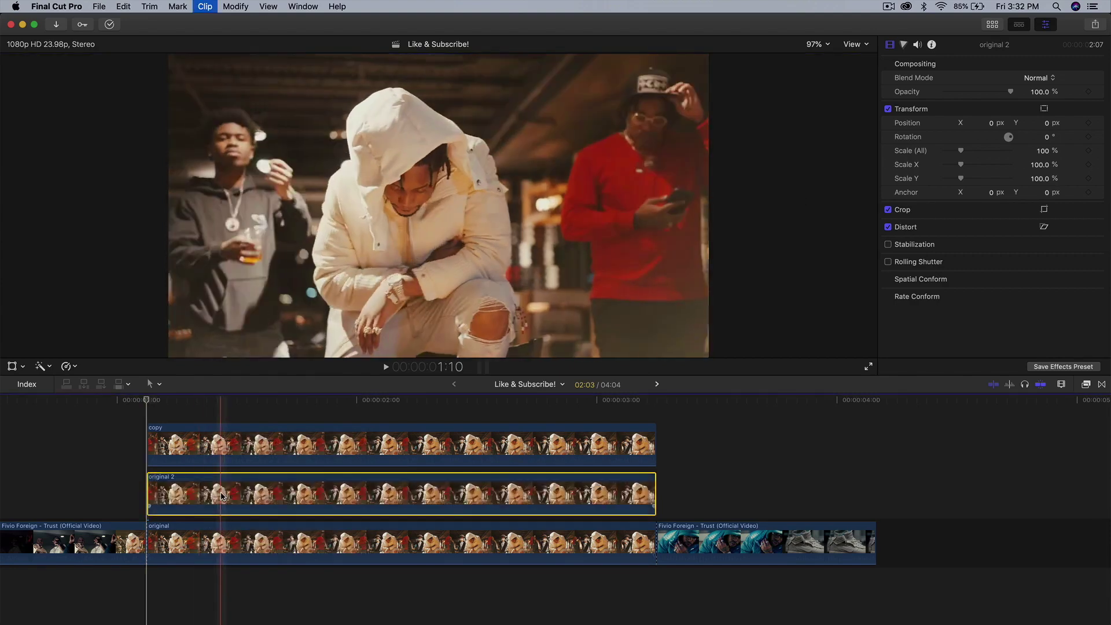
left_click(222, 440)
key("v")
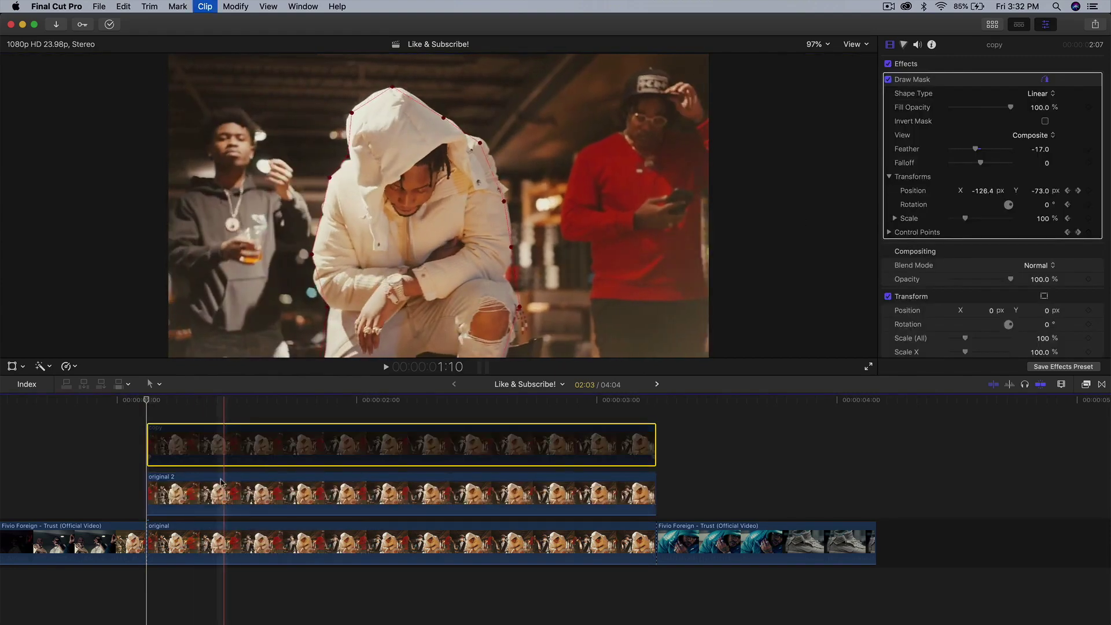
left_click(222, 489)
key("v")
left_click(212, 546)
key("v")
key("v")
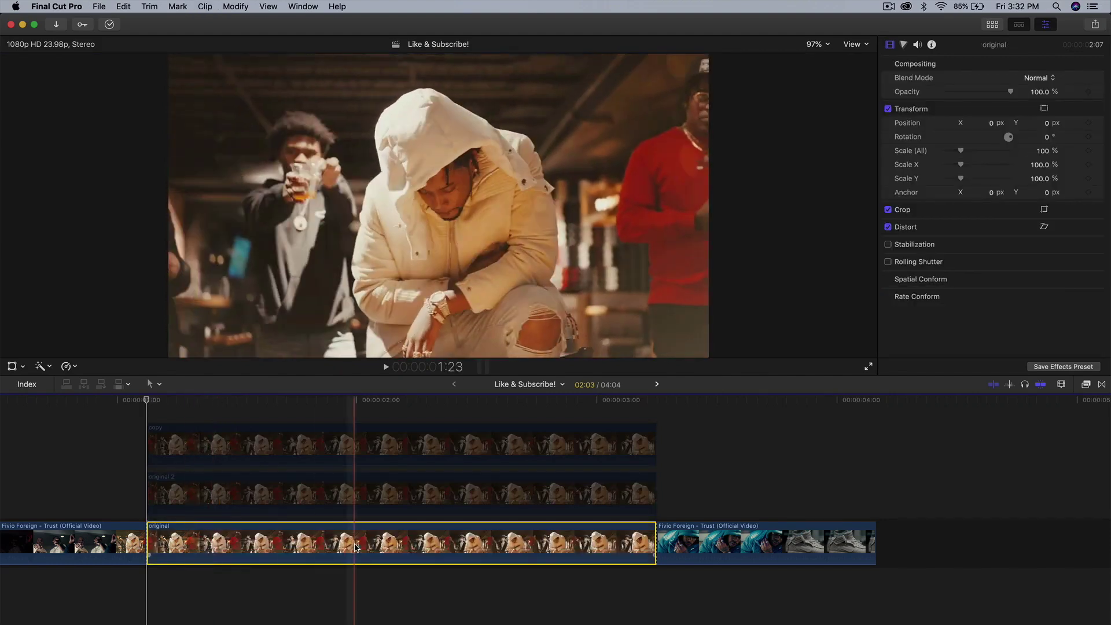
left_click(237, 488)
key("v")
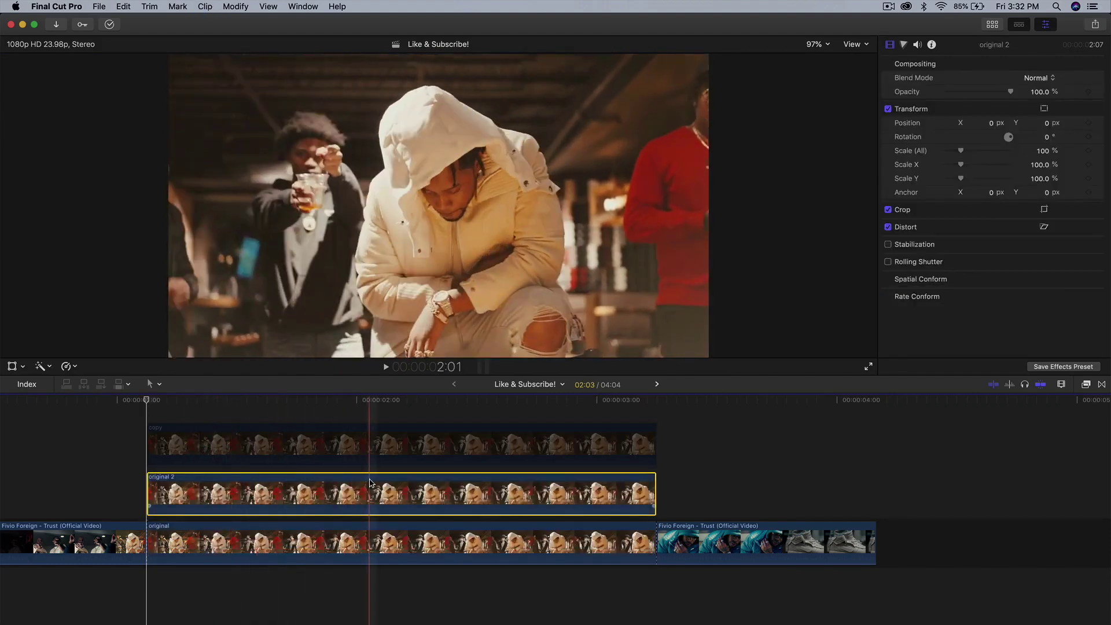
left_click(352, 444)
key("v")
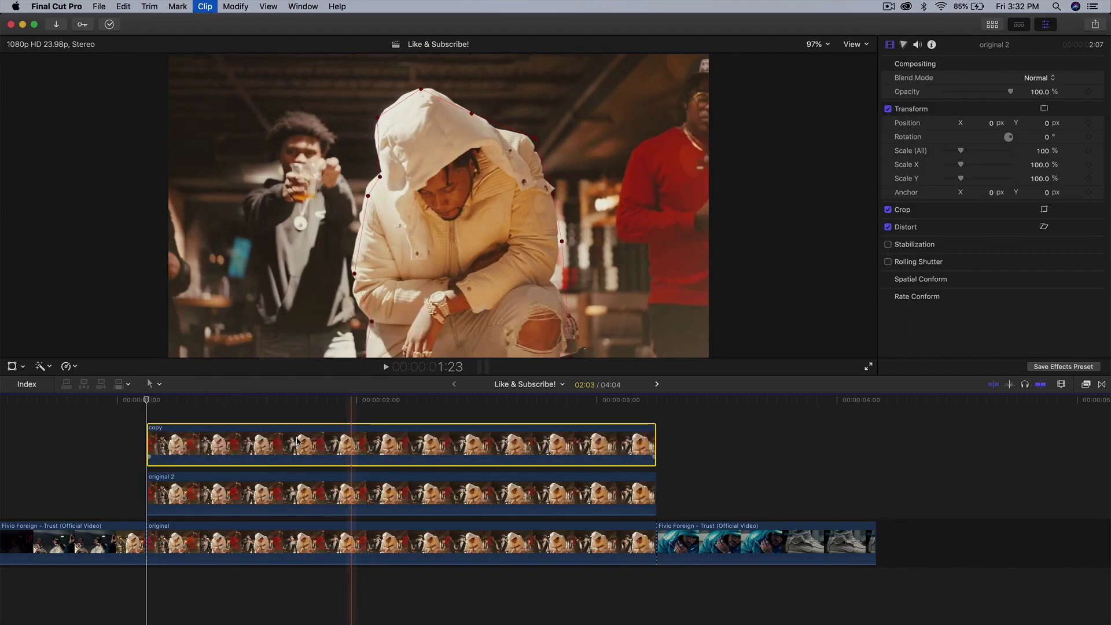
Disable original and original 2 to inspect the masked cutout on the copy clip, and re-enable both
left_click(279, 478)
left_click(260, 555)
key("v")
left_click(260, 502)
key("v")
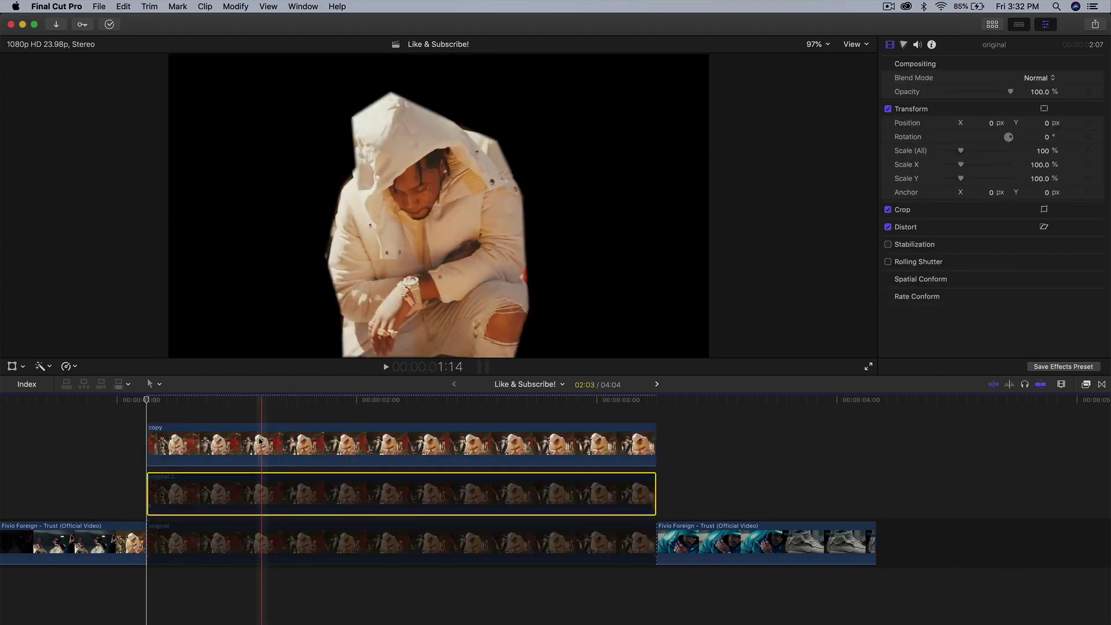
left_click(351, 449)
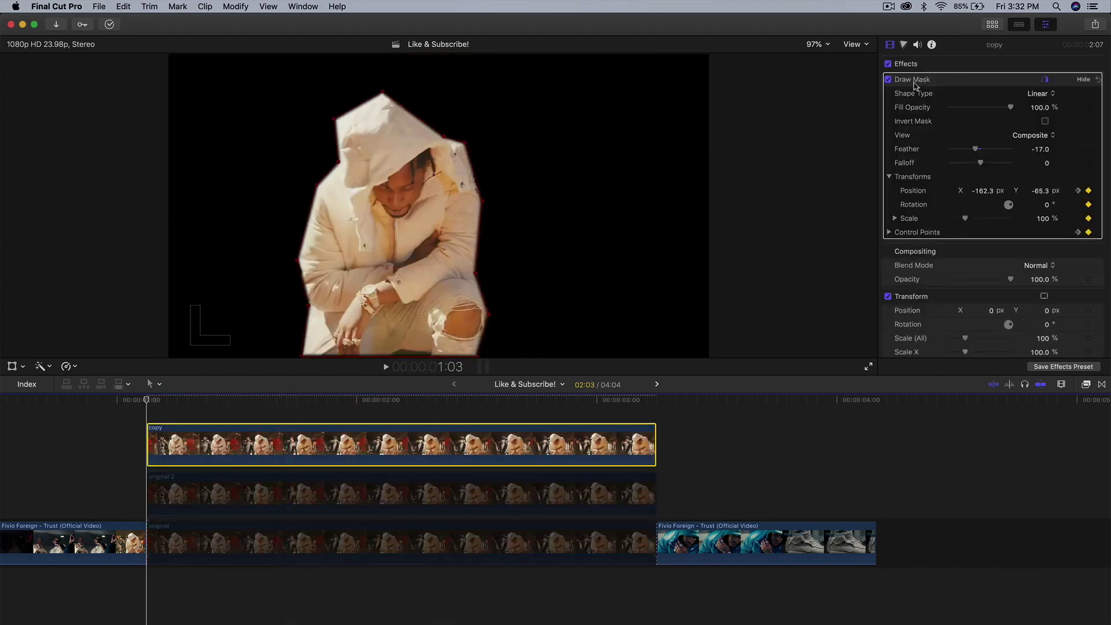
left_click(350, 504)
key("v")
left_click(339, 556)
key("v")
Disable the copy clip, select original 2 and place the playhead at 1:14
left_click(339, 449)
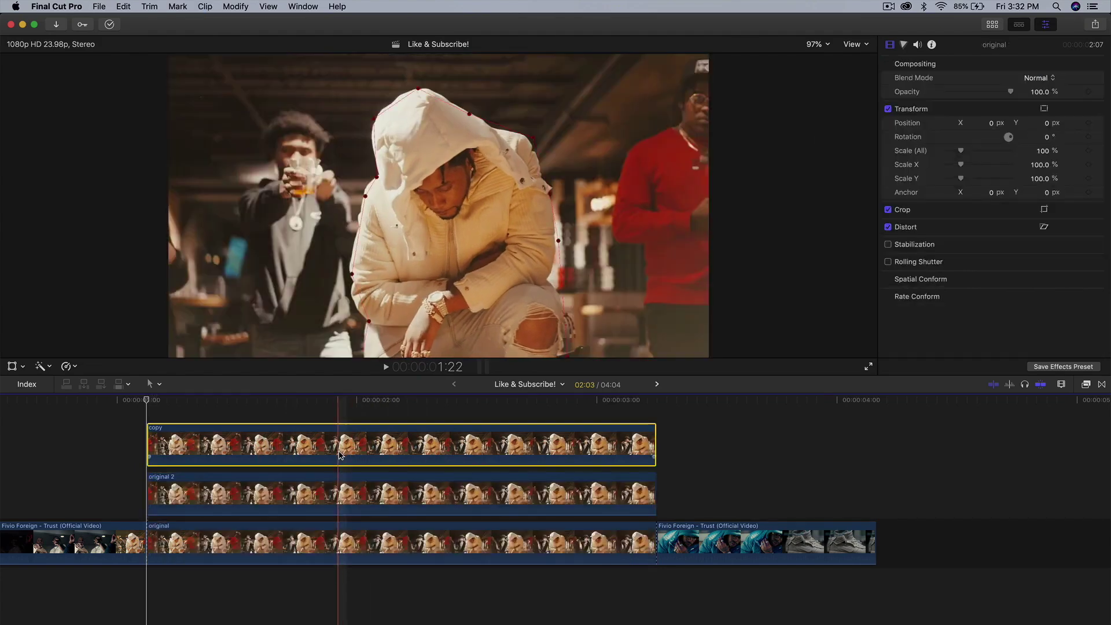
key("v")
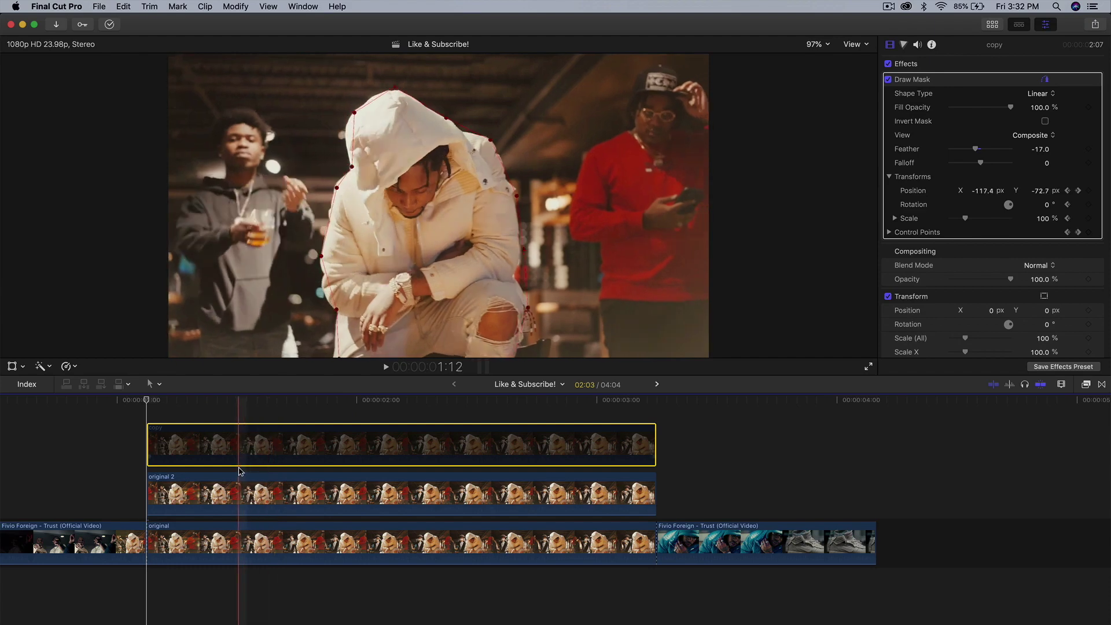
left_click(257, 495)
scroll(249, 459, "left", 2)
left_click(281, 403)
scroll(243, 434, "right", 3)
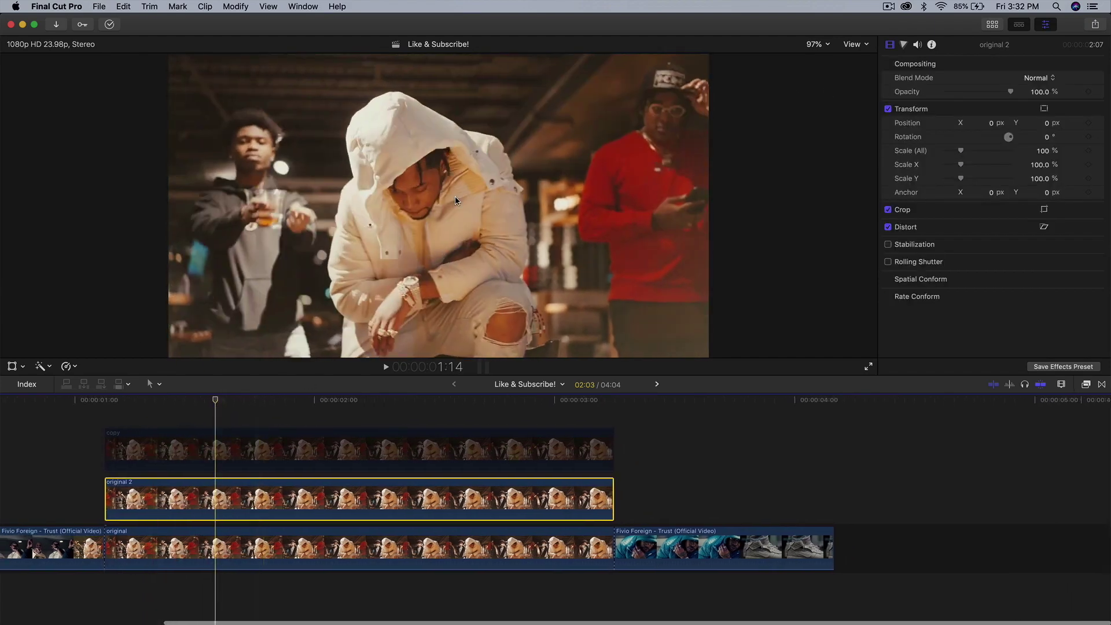
Set the viewer zoom to 50% and show the Transform controls for original 2
left_click(815, 44)
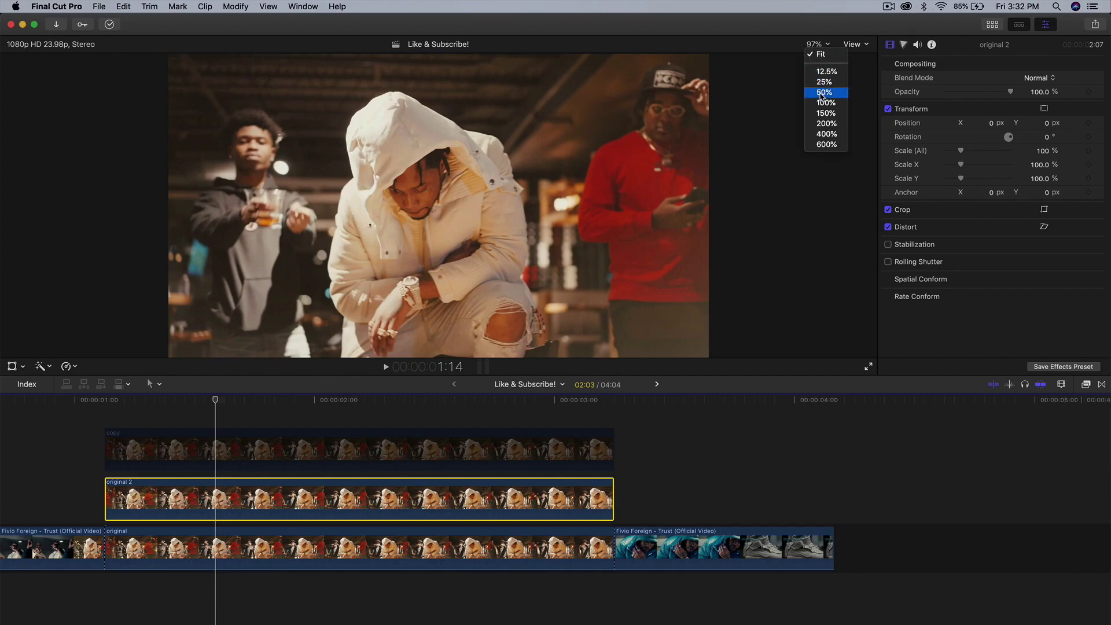
left_click(822, 92)
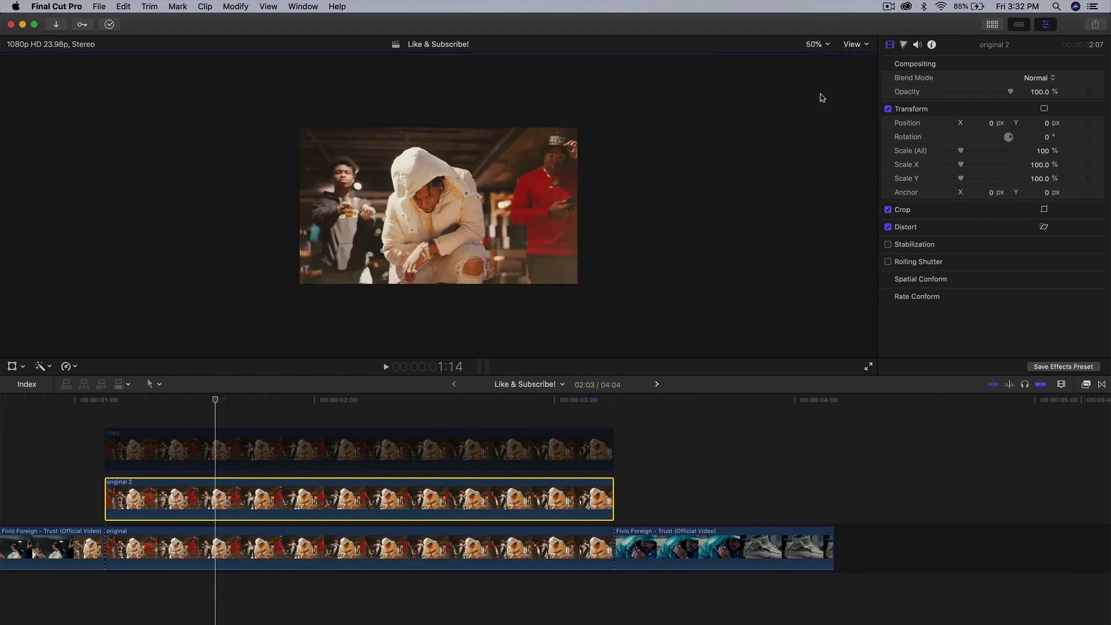
left_click(13, 366)
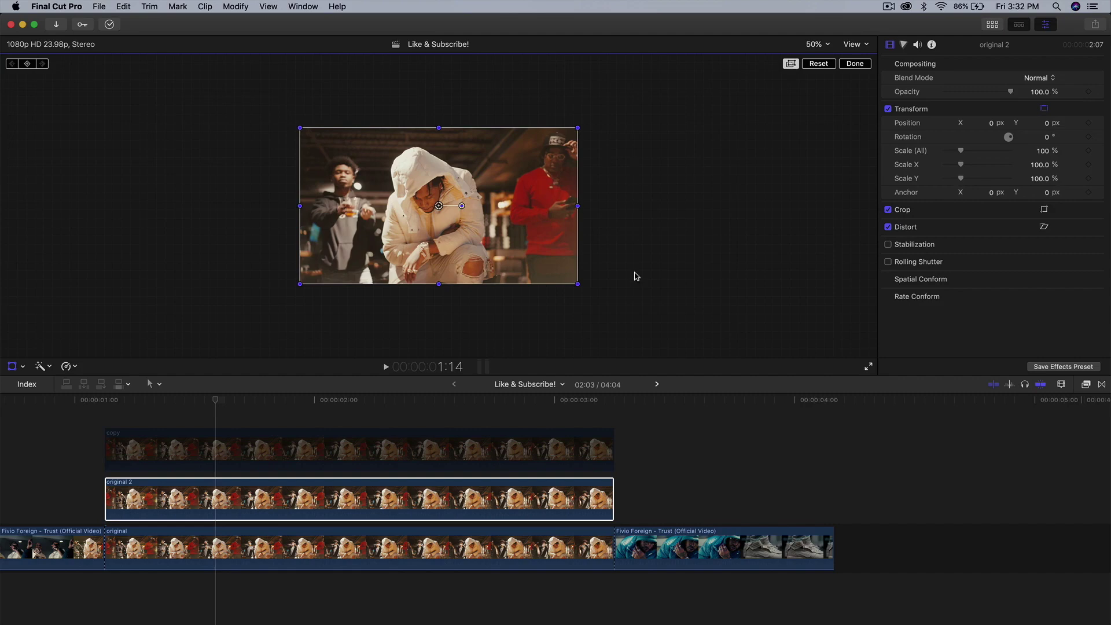
Try moving original 2 to about X 1115, Y -474 px, toggle the display outside the frame, and undo the move
left_click_drag(388, 199, 550, 267)
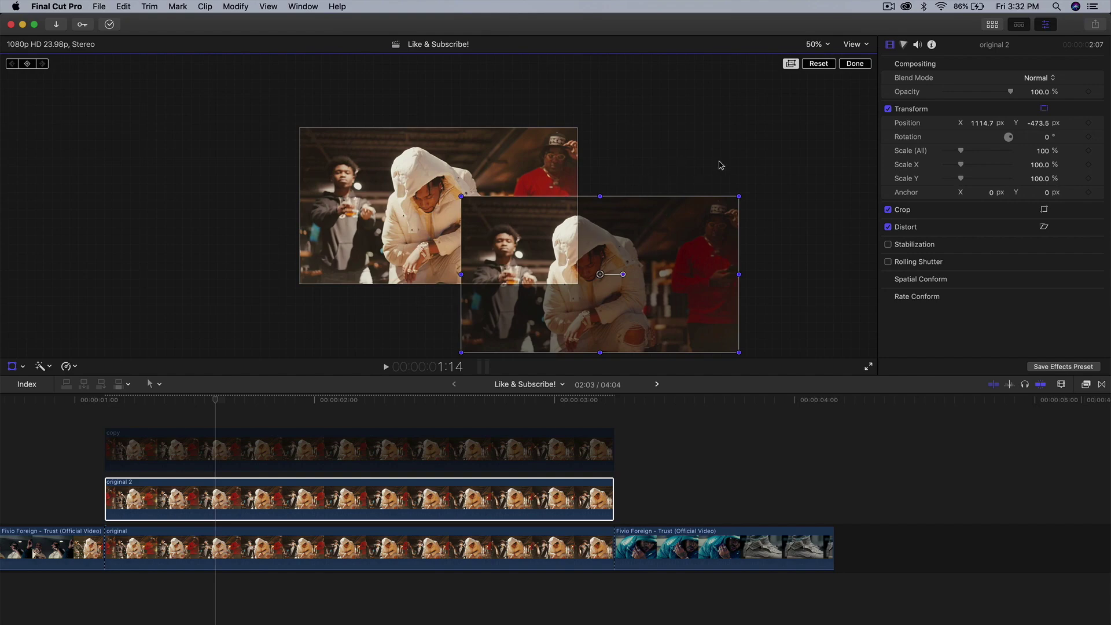
left_click(790, 64)
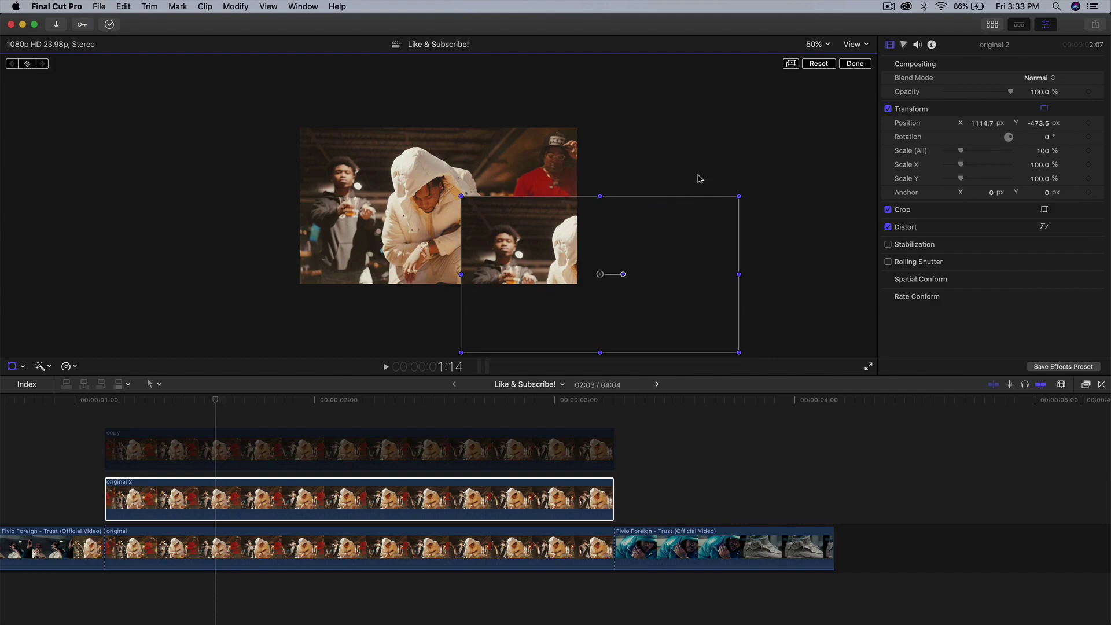
left_click(791, 65)
left_click(791, 65)
left_click(790, 64)
key("super+z")
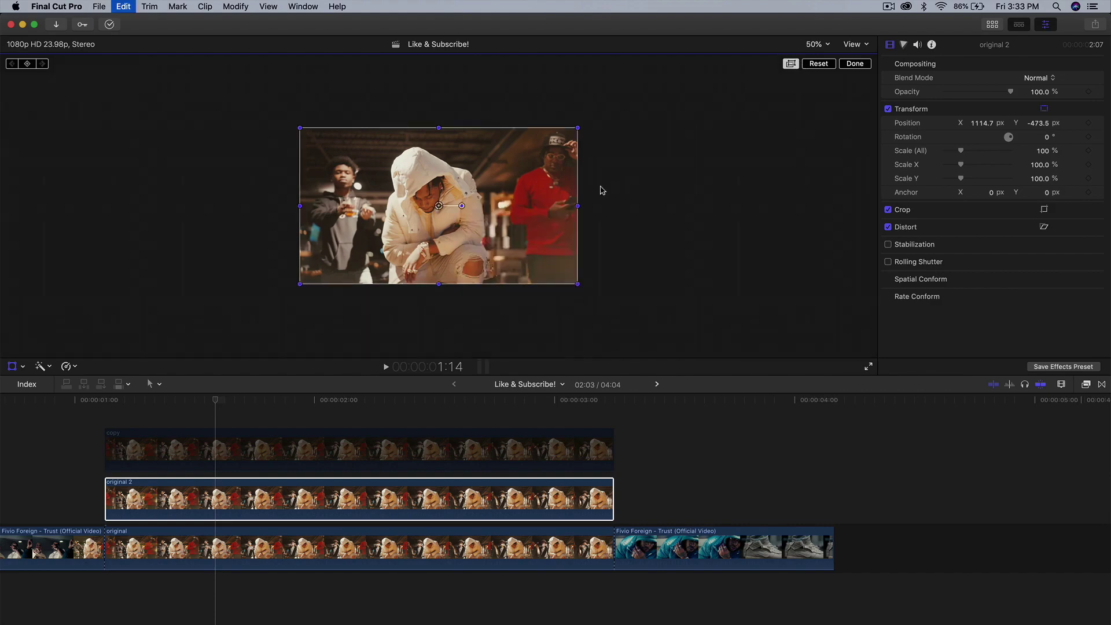
Move the playhead to the start of original 2 and set its horizontal position to 1920 px
left_click_drag(217, 401, 104, 400)
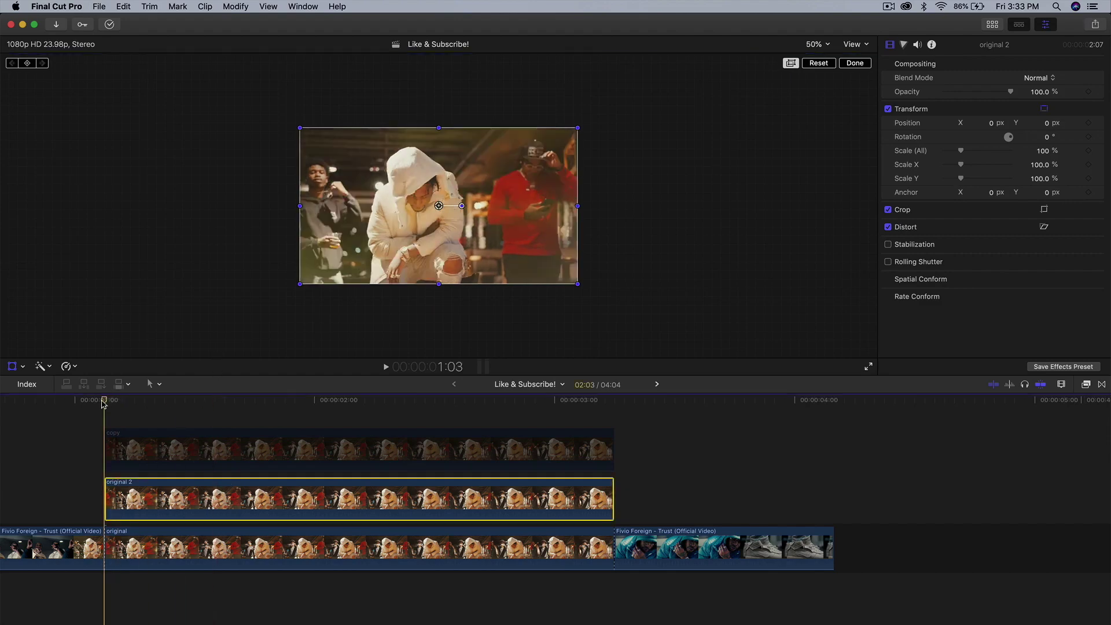
scroll(105, 457, "left", 3)
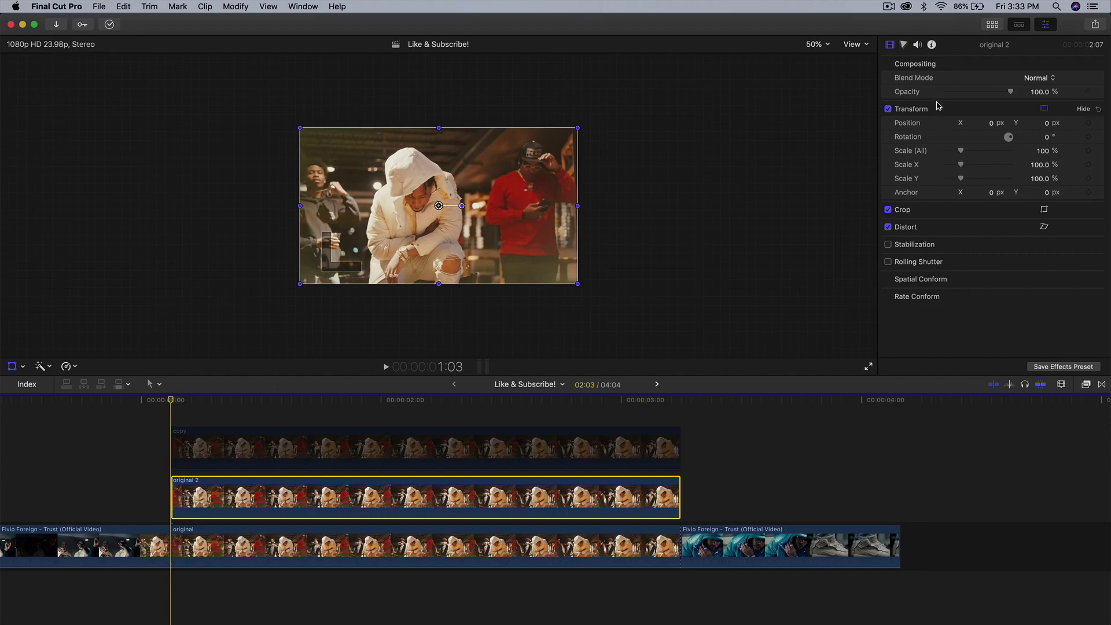
left_click(989, 126)
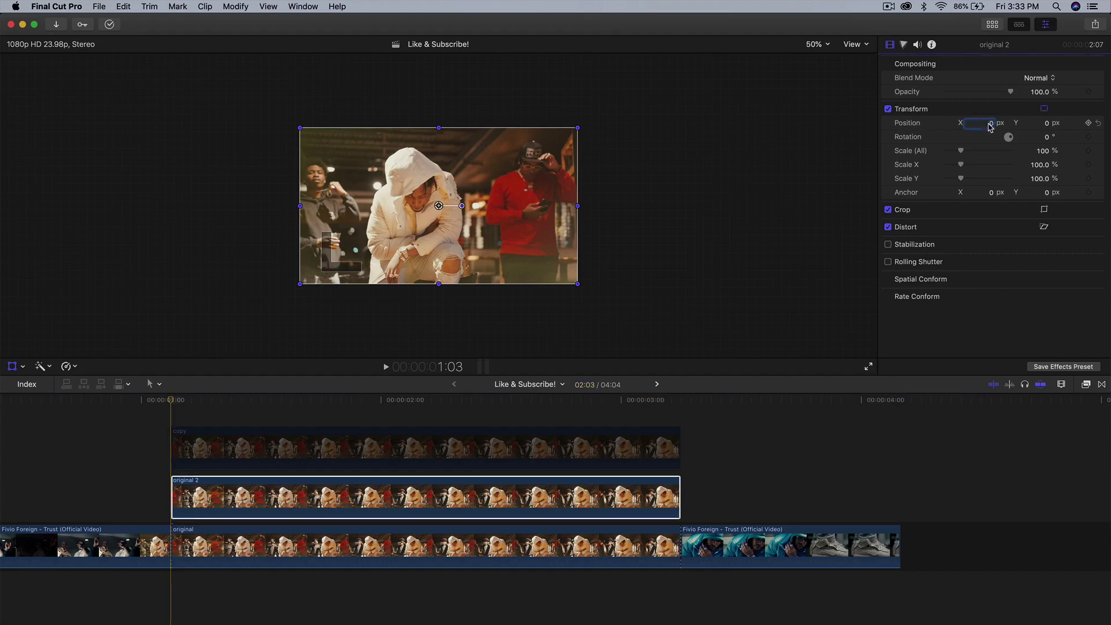
left_click(127, 322)
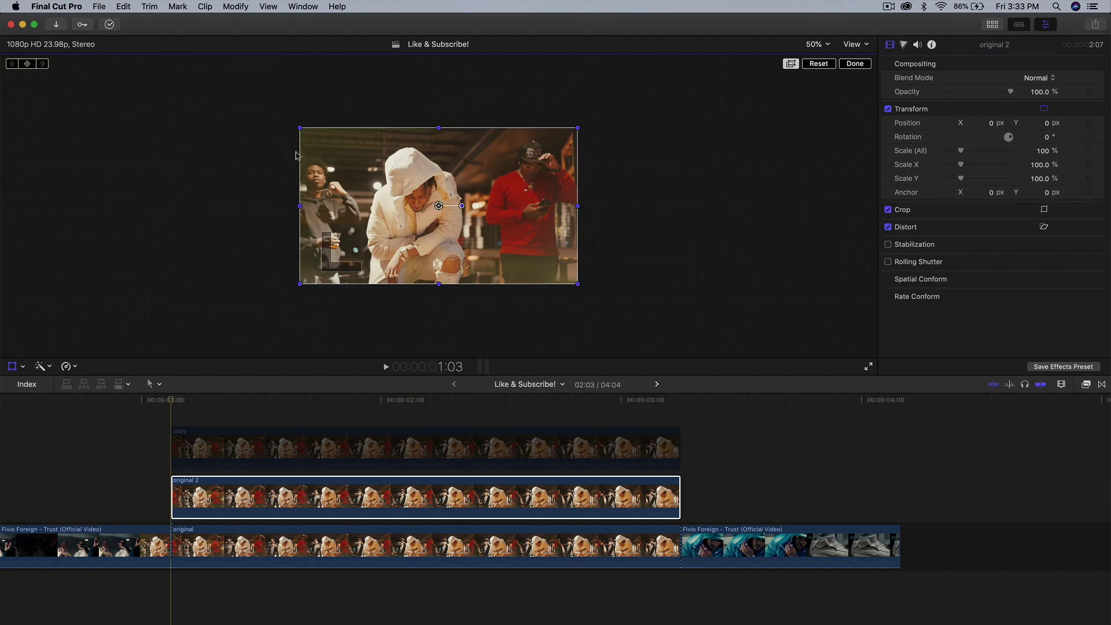
left_click(855, 64)
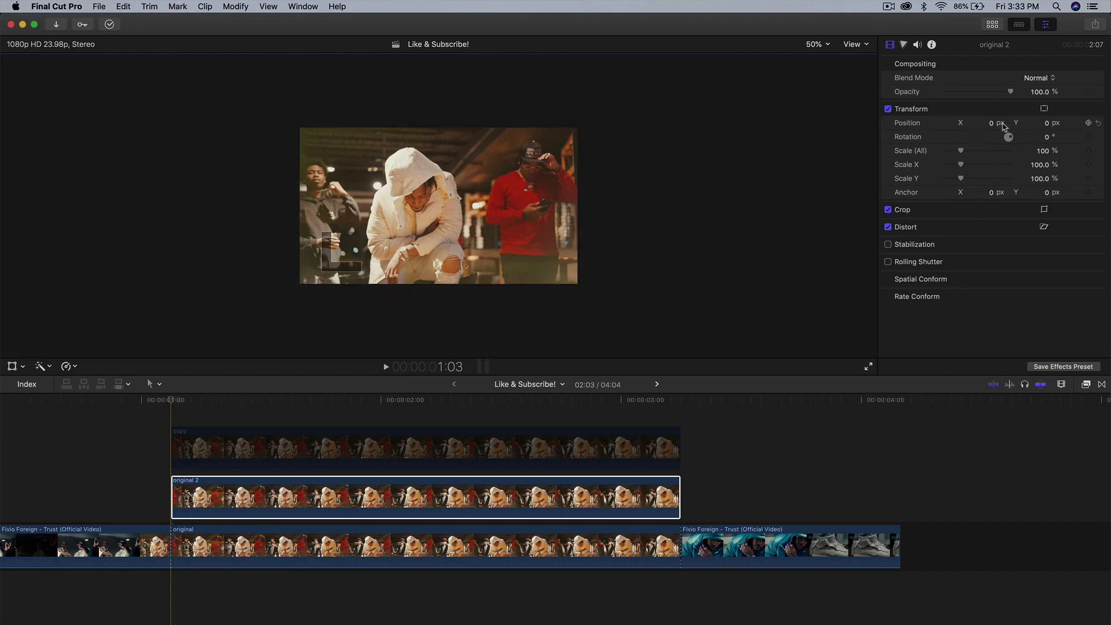
left_click_drag(991, 126, 986, 126)
left_click(983, 125)
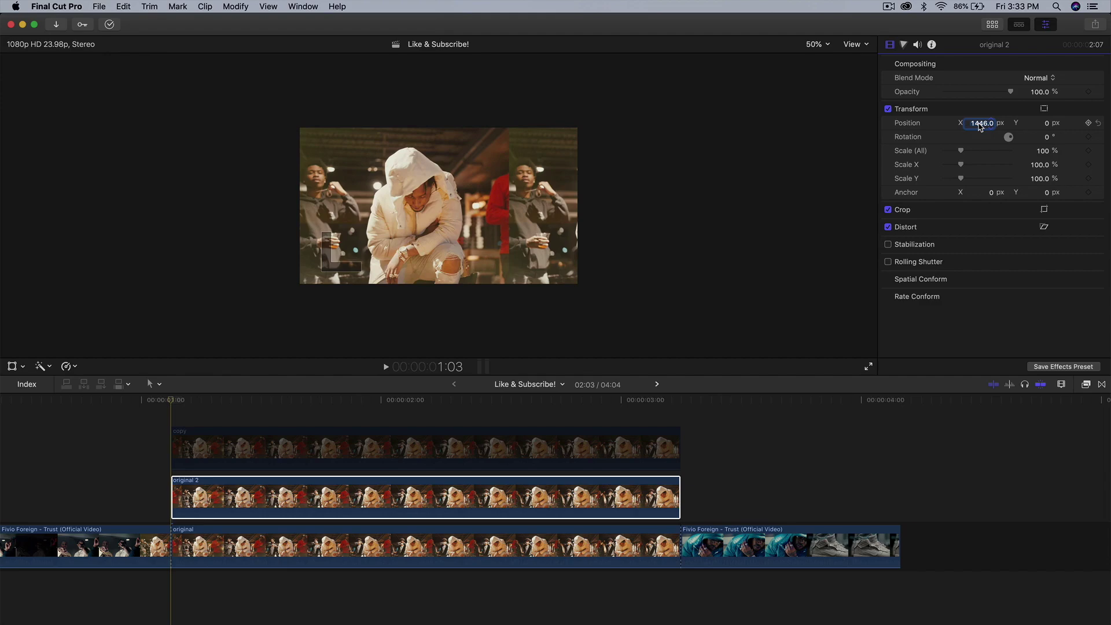
type("1920")
key("Return")
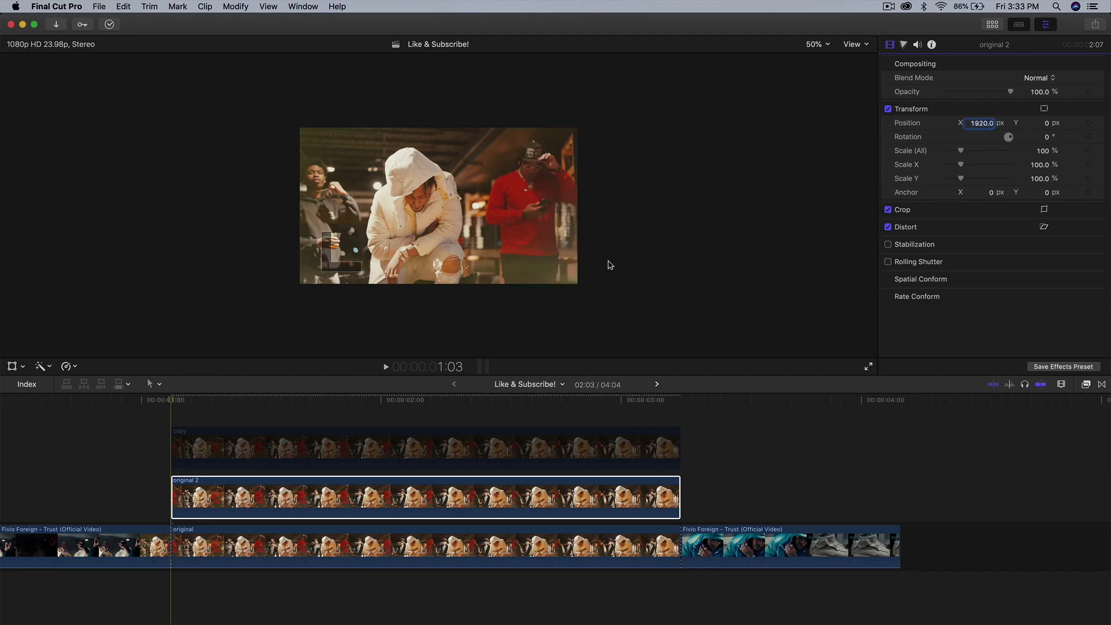
Check the placement of original 2 beside the frame with the Transform controls, and close them
left_click(16, 366)
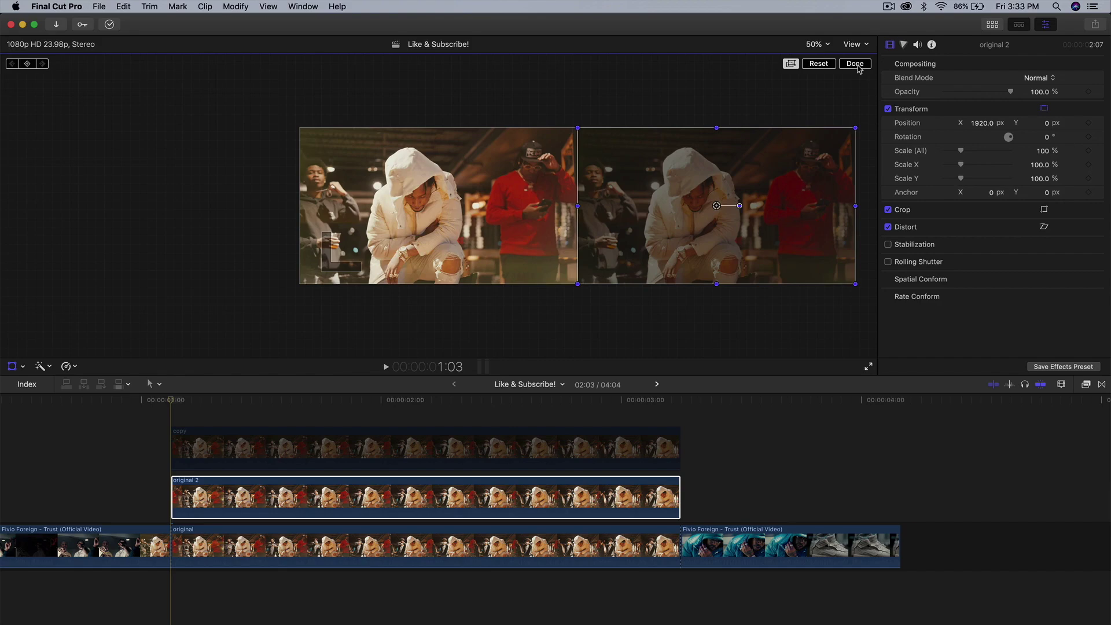
left_click(969, 125)
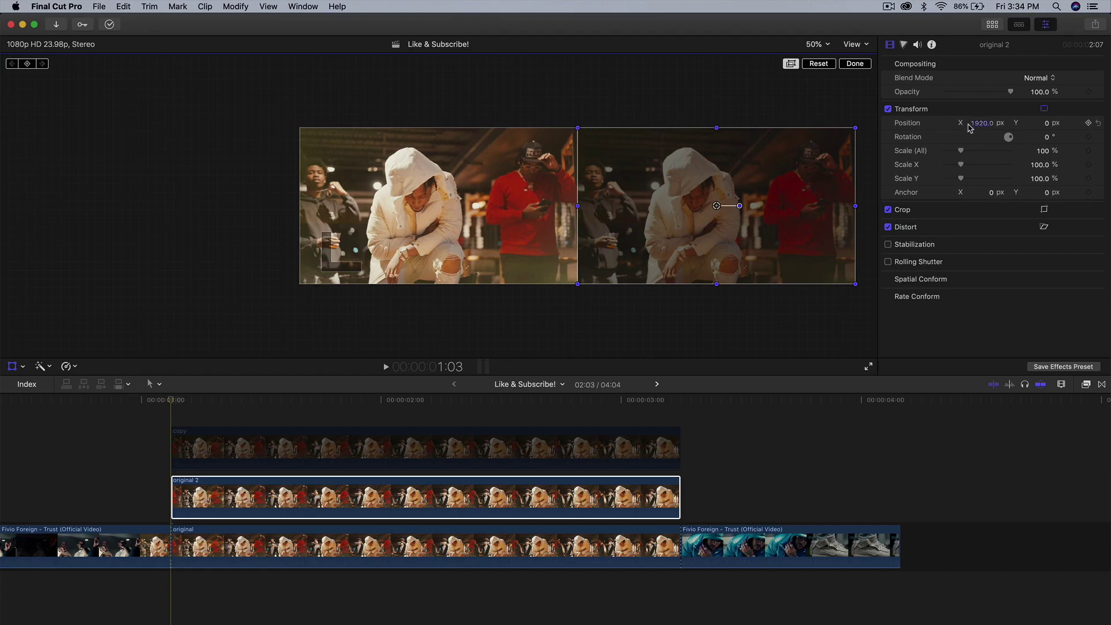
left_click(864, 67)
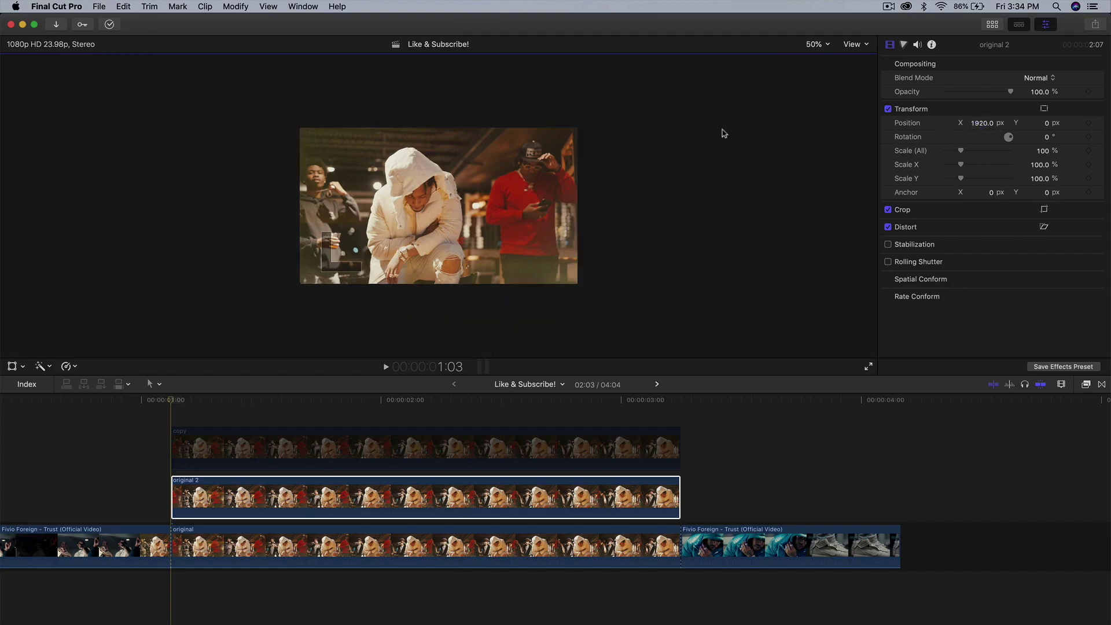
left_click(13, 366)
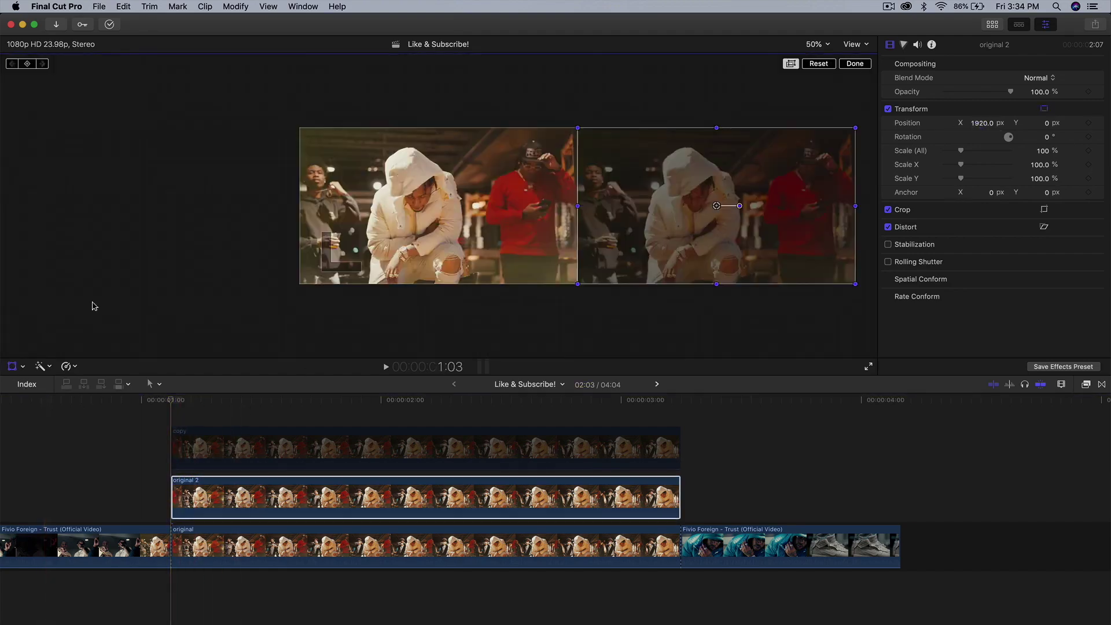
left_click(861, 63)
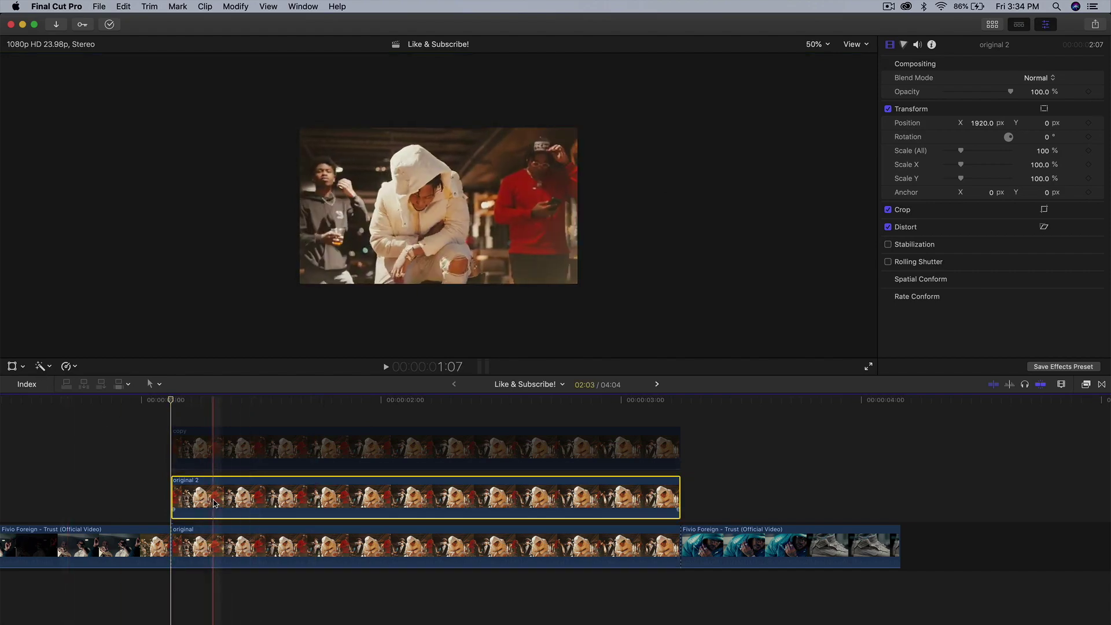
Animate original and original 2 together from their start to 1:15, shifting both left by 1920 px so original reaches X -1920 px
left_click(206, 538, "super")
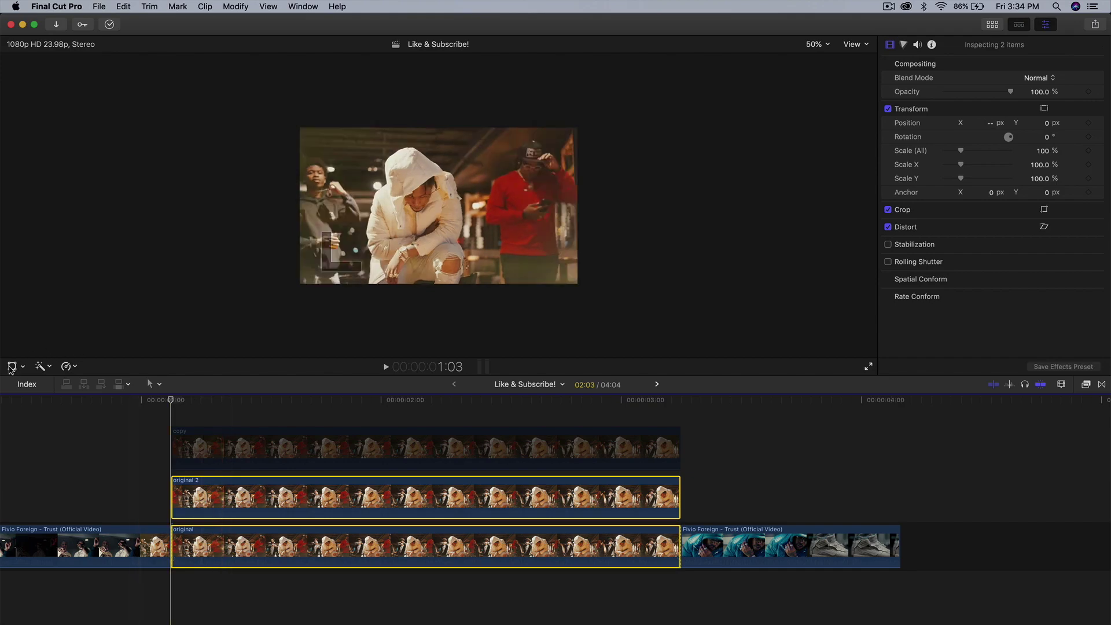
left_click(12, 366)
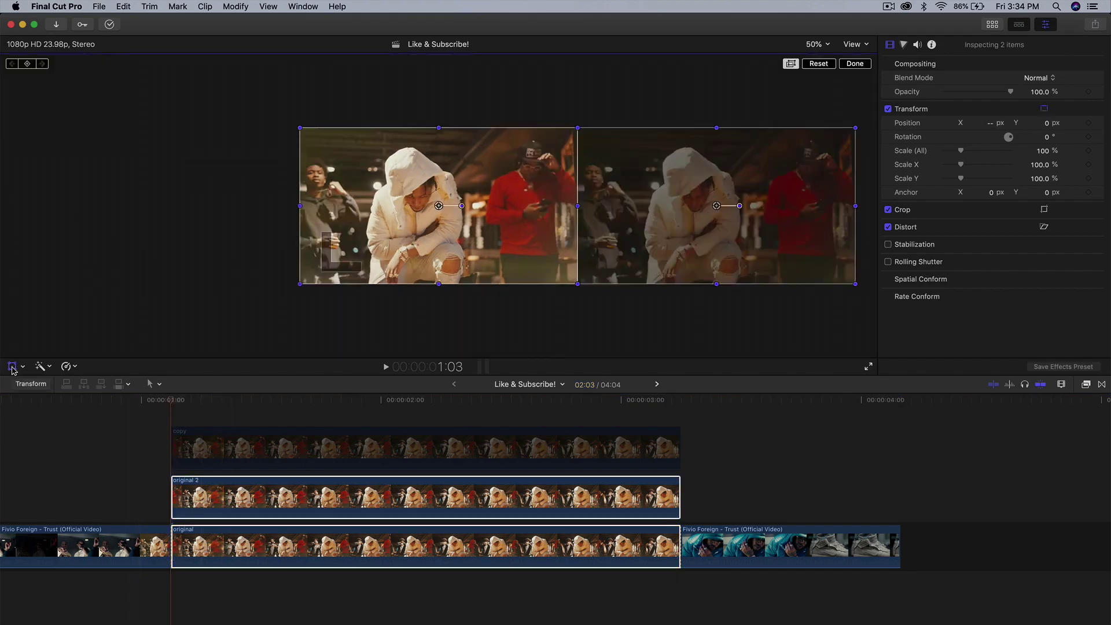
left_click_drag(648, 149, 489, 190)
key("super+z")
left_click_drag(188, 403, 293, 399)
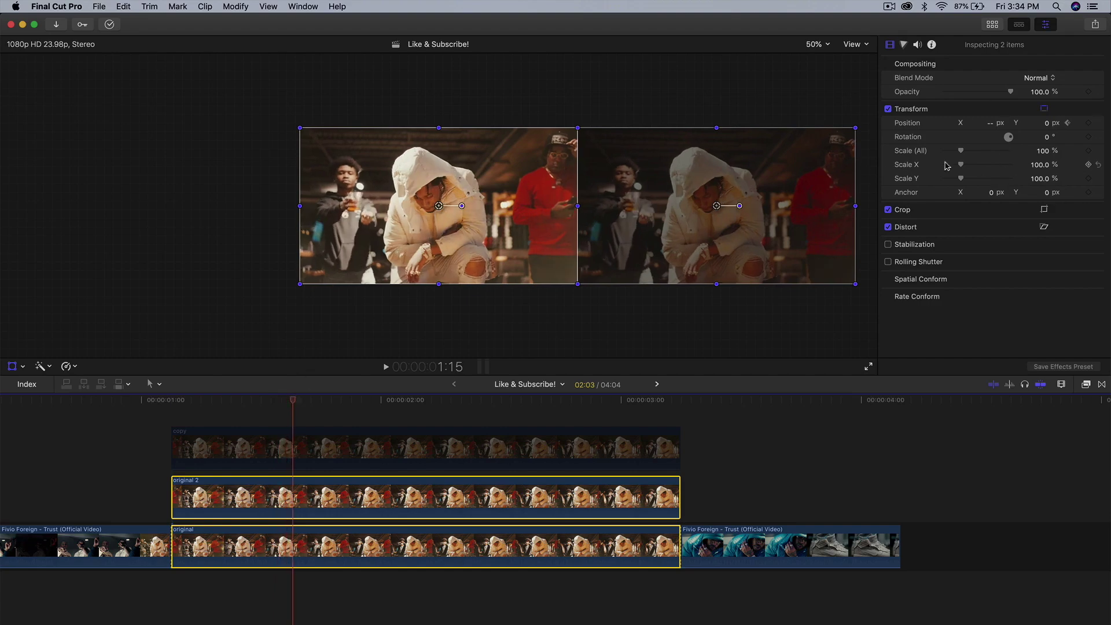
mouse_move(989, 124)
left_mouse_down()
mouse_move(966, 123)
mouse_move(982, 123)
left_mouse_up()
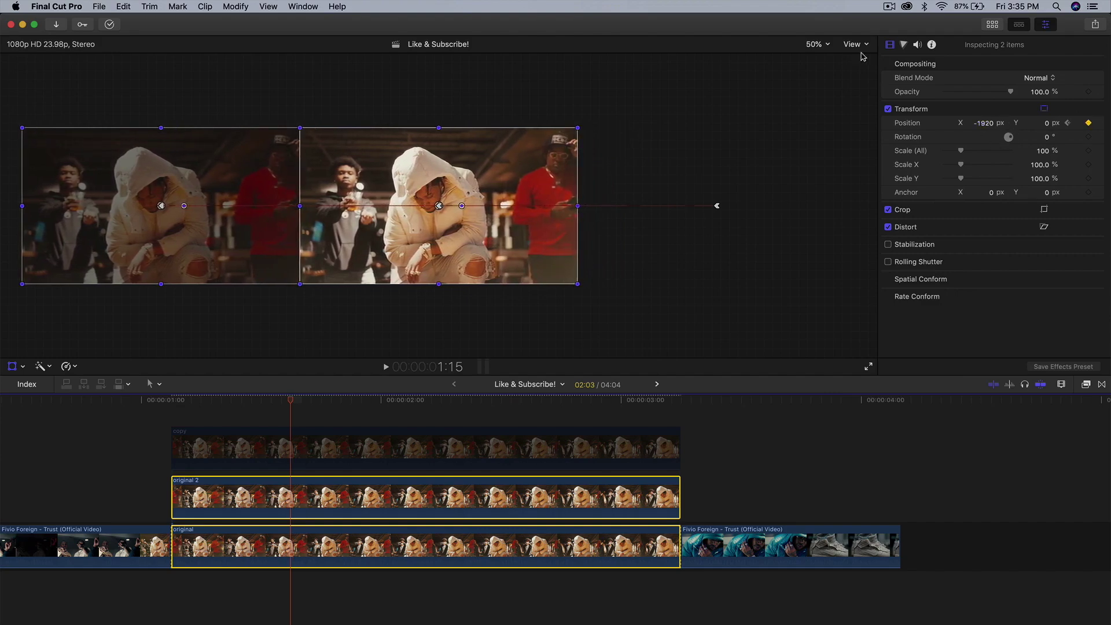
Play back the background shift from the start of the clips, and enlarge the viewer to 97%
left_click_drag(290, 398, 173, 417)
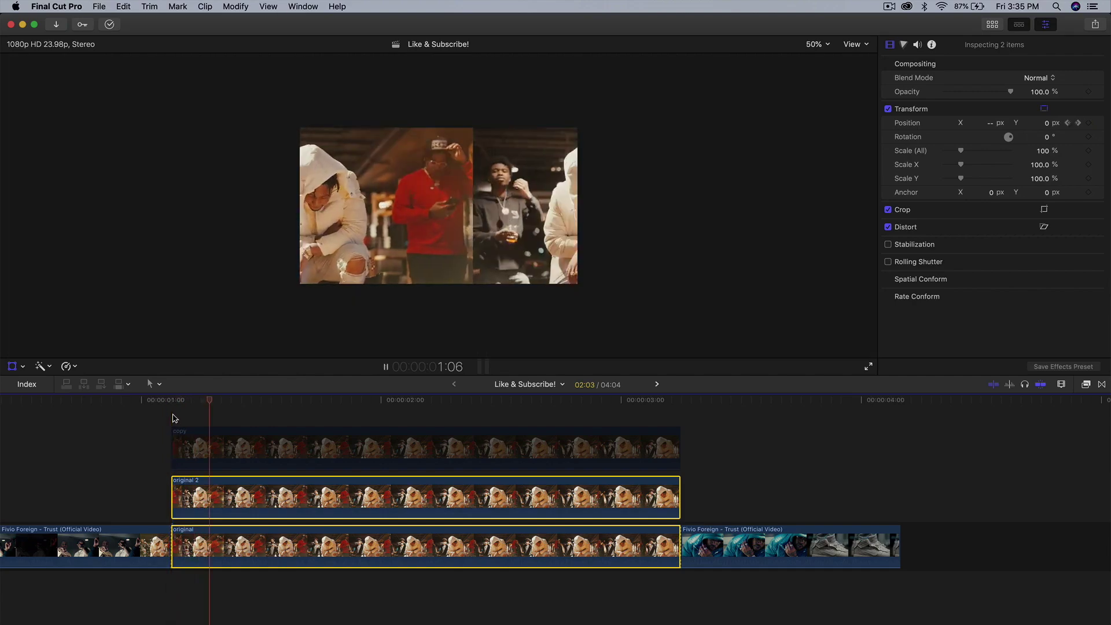
key("space")
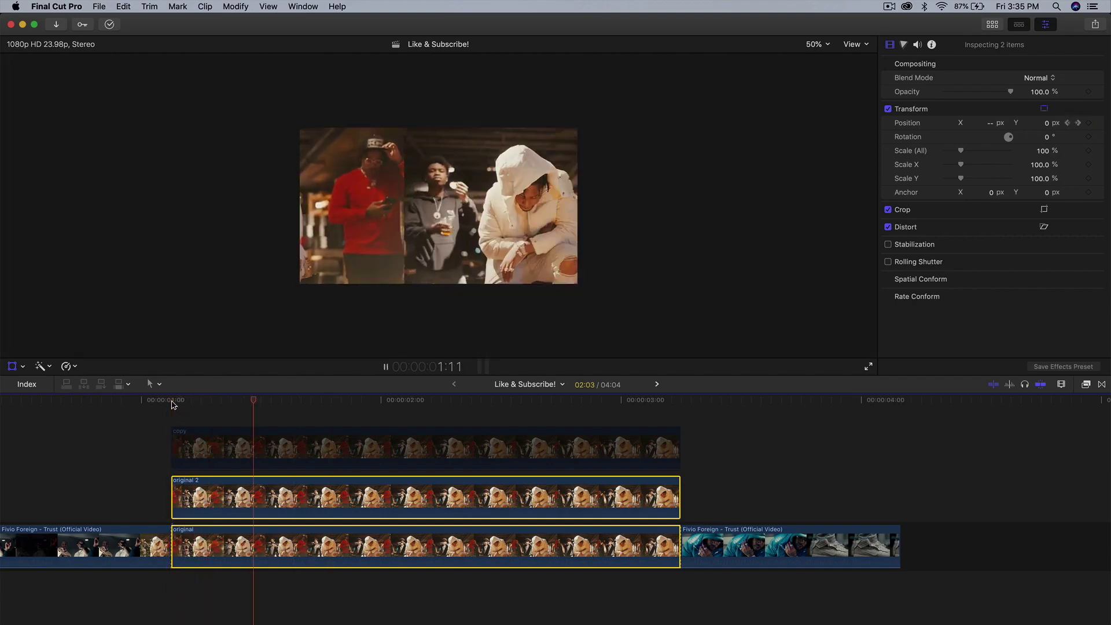
key("space")
left_click(812, 52)
left_click(818, 51)
left_click(173, 403)
key("space")
key("space")
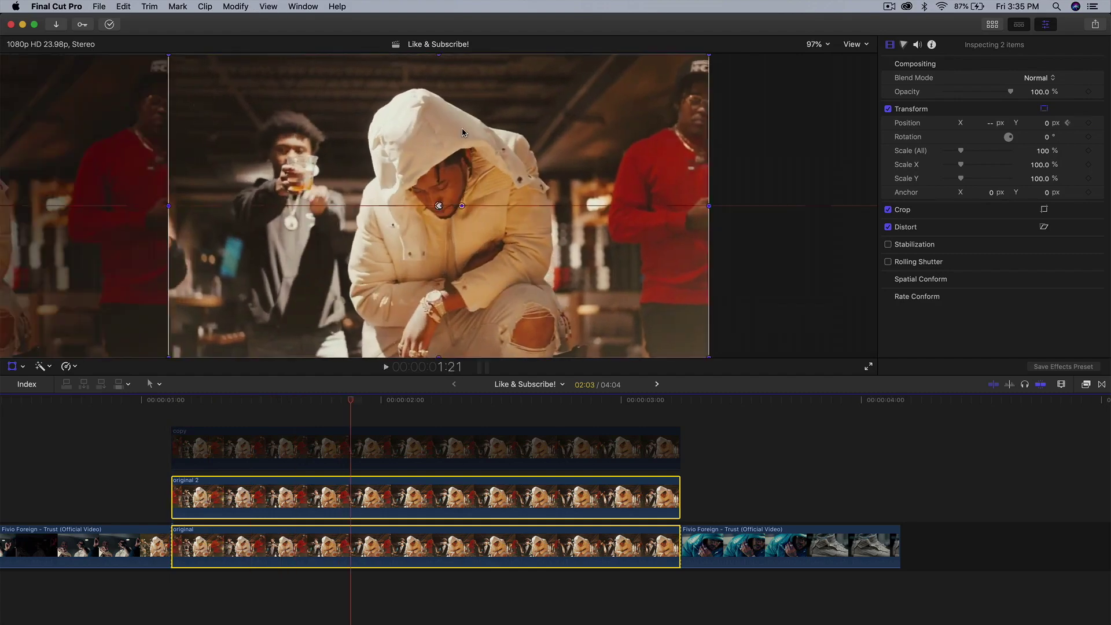
Close the Transform controls and combine original and original 2 into a compound clip named panning
left_click(11, 366)
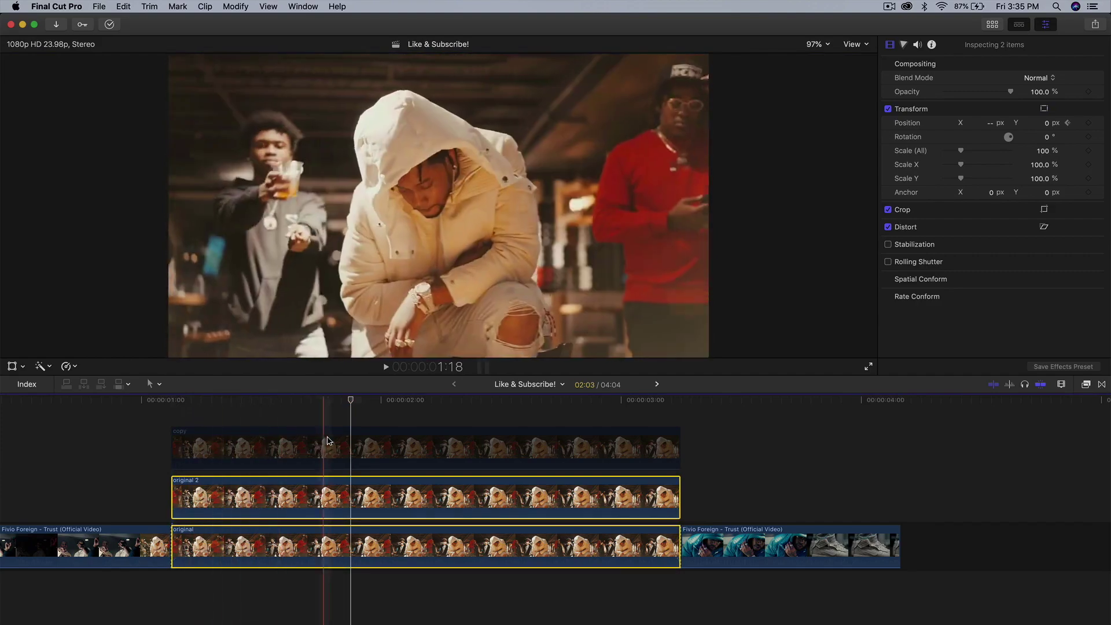
left_click(239, 401)
left_click_drag(239, 401, 170, 401)
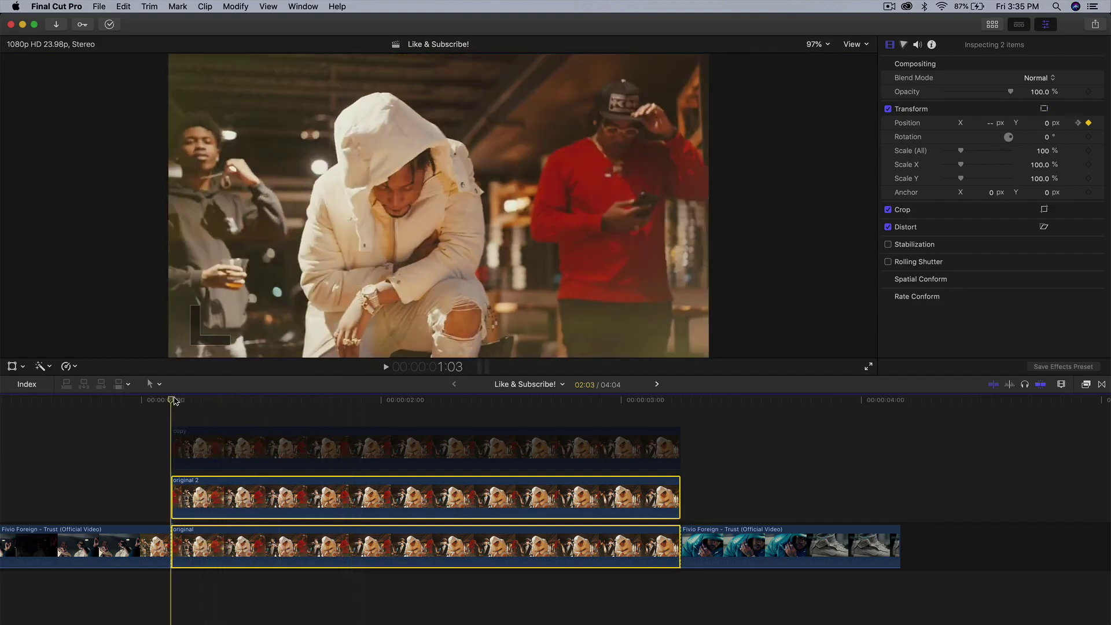
right_click(270, 497)
left_click(313, 443)
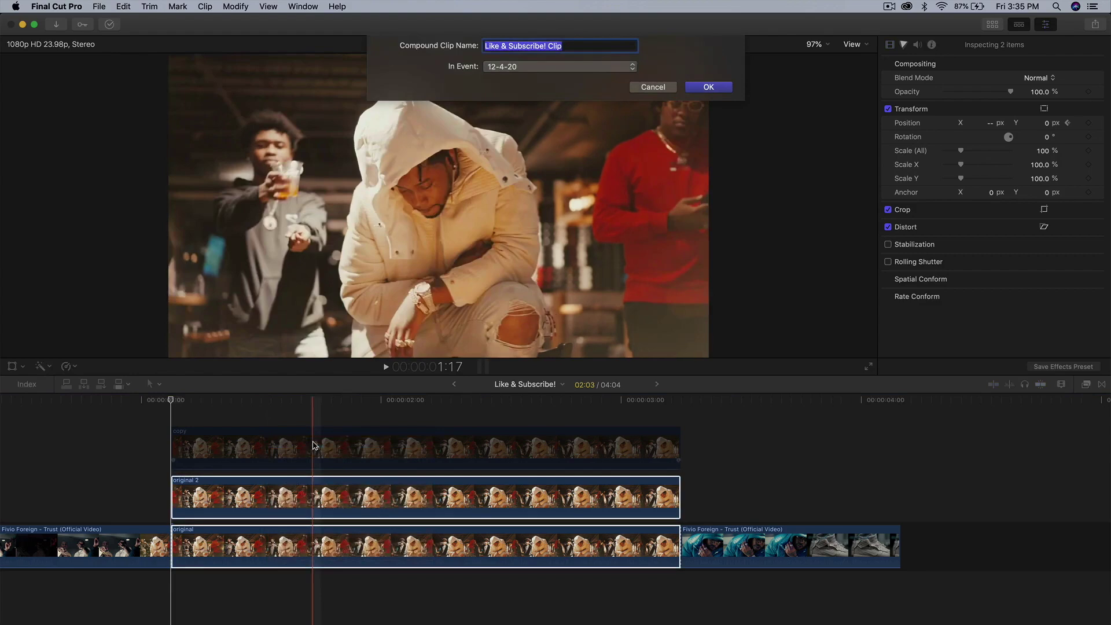
type("panning")
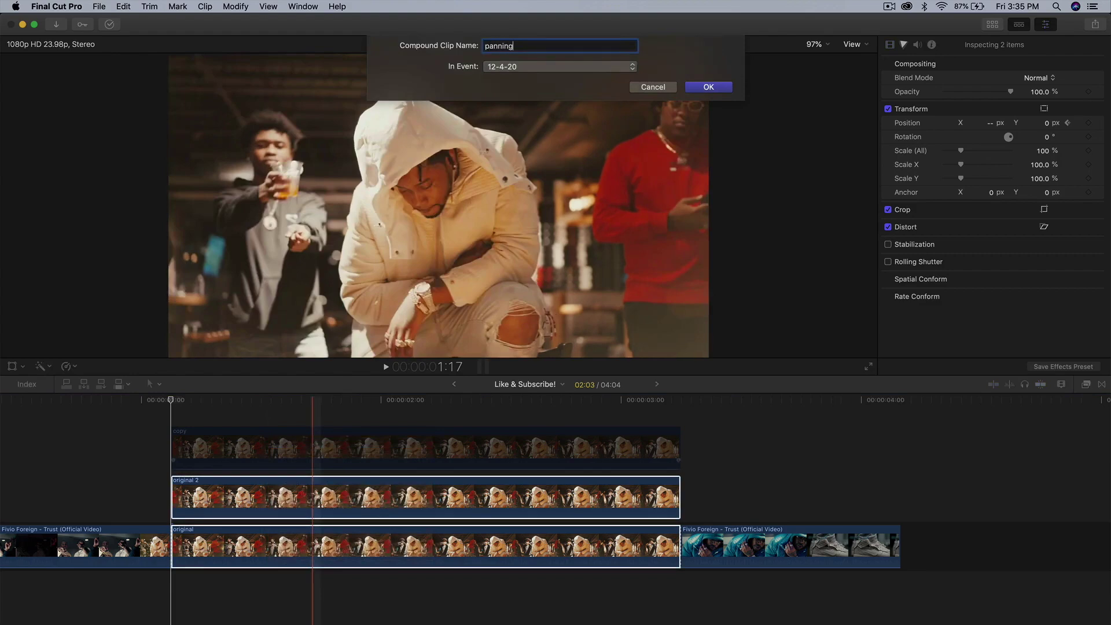
key("Return")
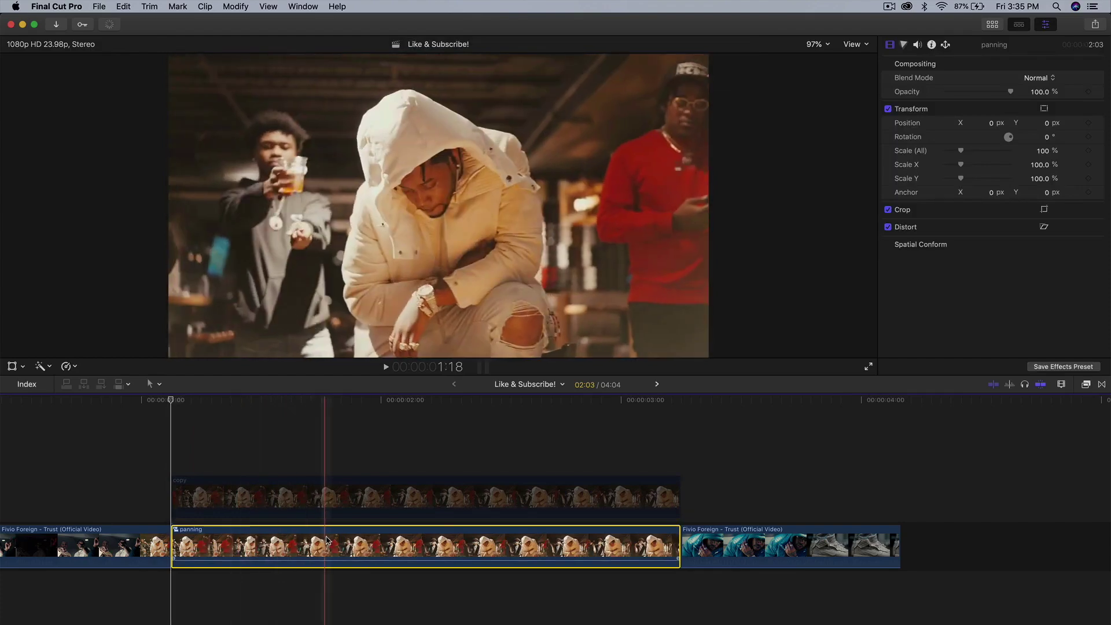
Apply the Directional blur effect to the panning compound clip
left_click(196, 398)
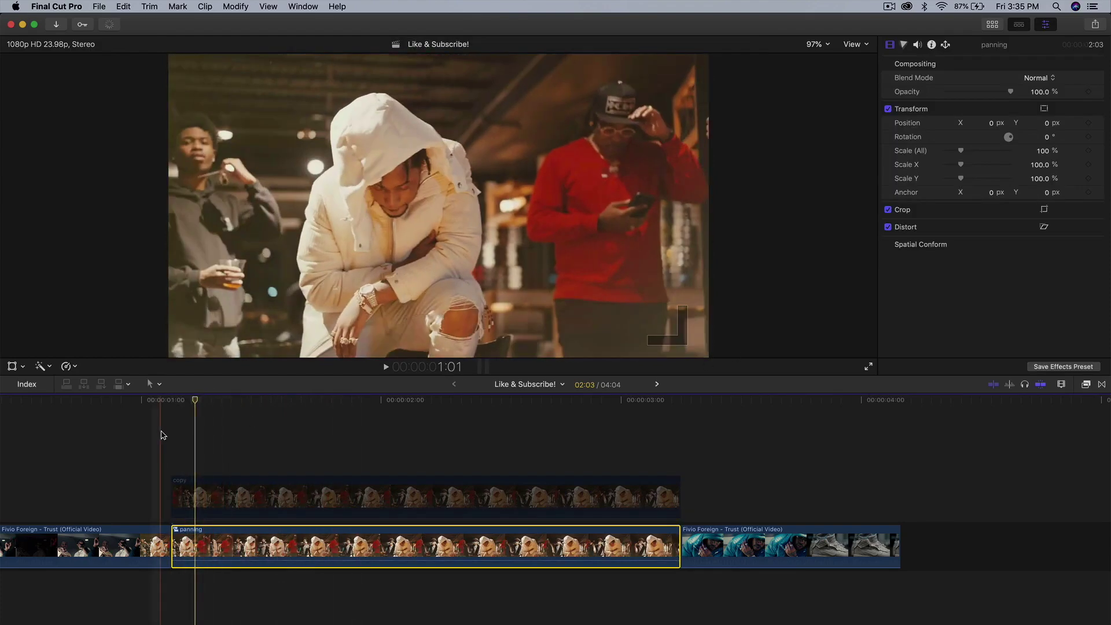
left_click_drag(195, 399, 229, 403)
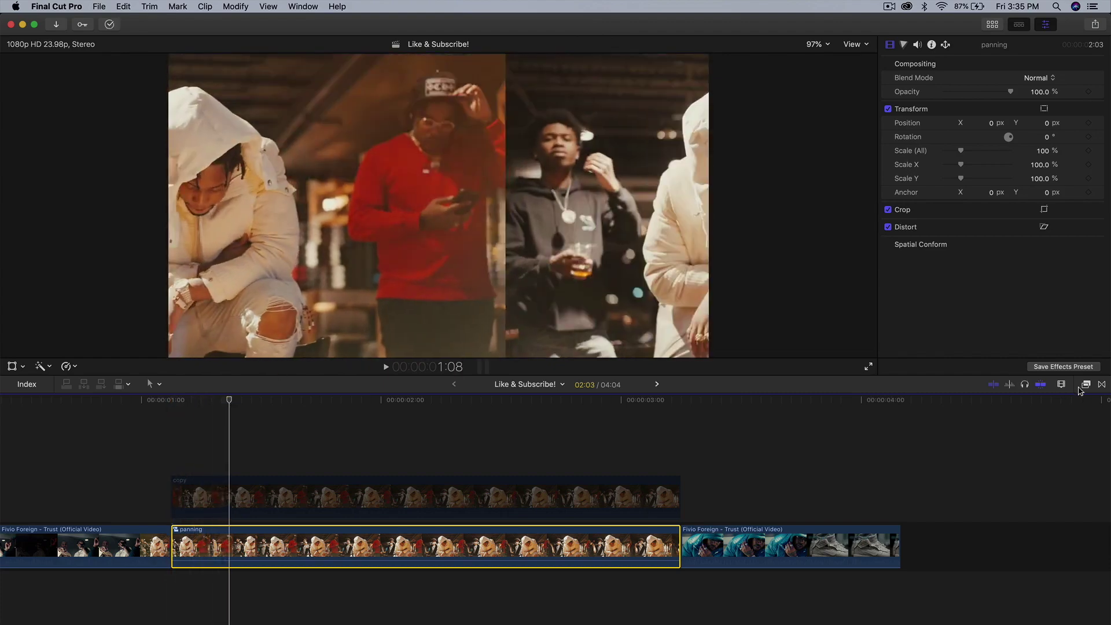
left_click(1085, 384)
scroll(907, 469, "up", 3)
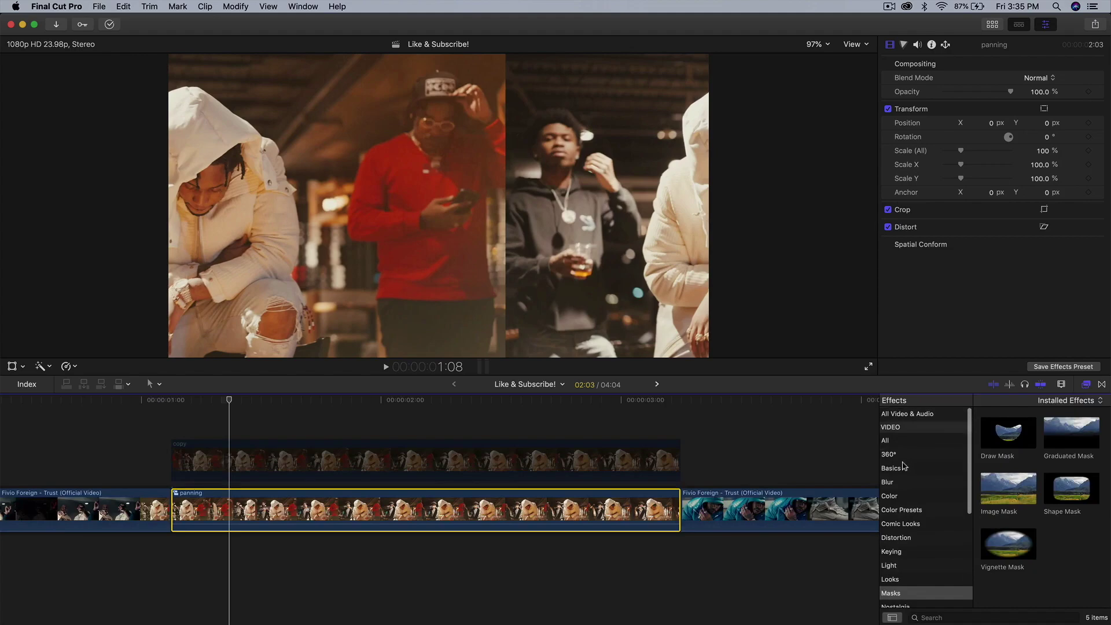
left_click(900, 482)
left_click_drag(997, 433, 417, 514)
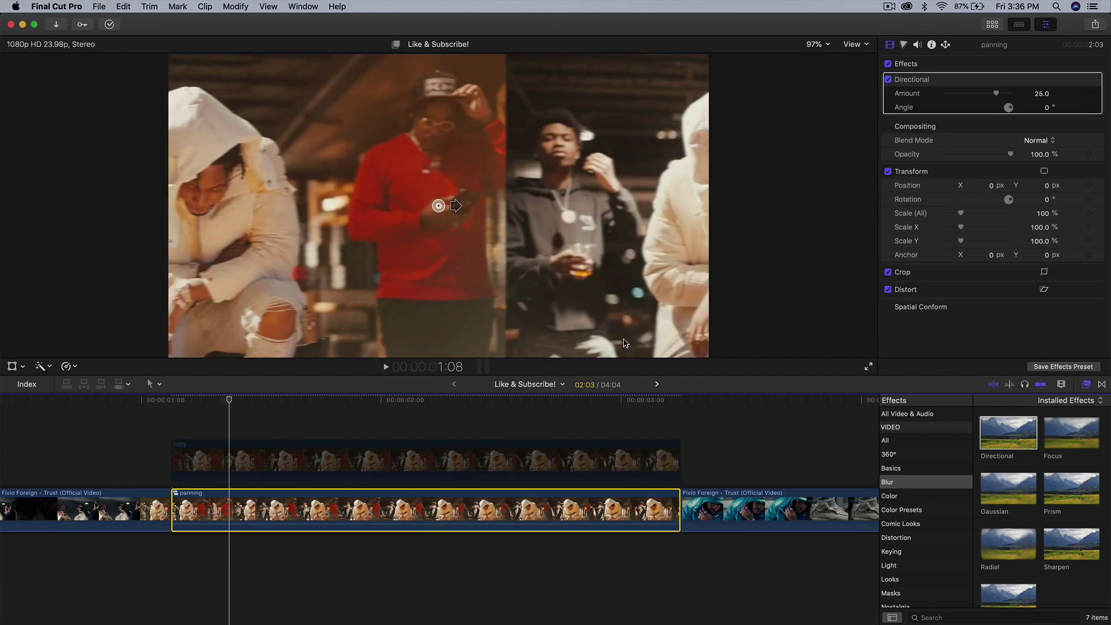
Keyframe the Directional blur amount at 220 at the start of the panning clip, and try and undo a turned blur direction
left_click_drag(230, 400, 171, 400)
scroll(374, 517, "right", 1)
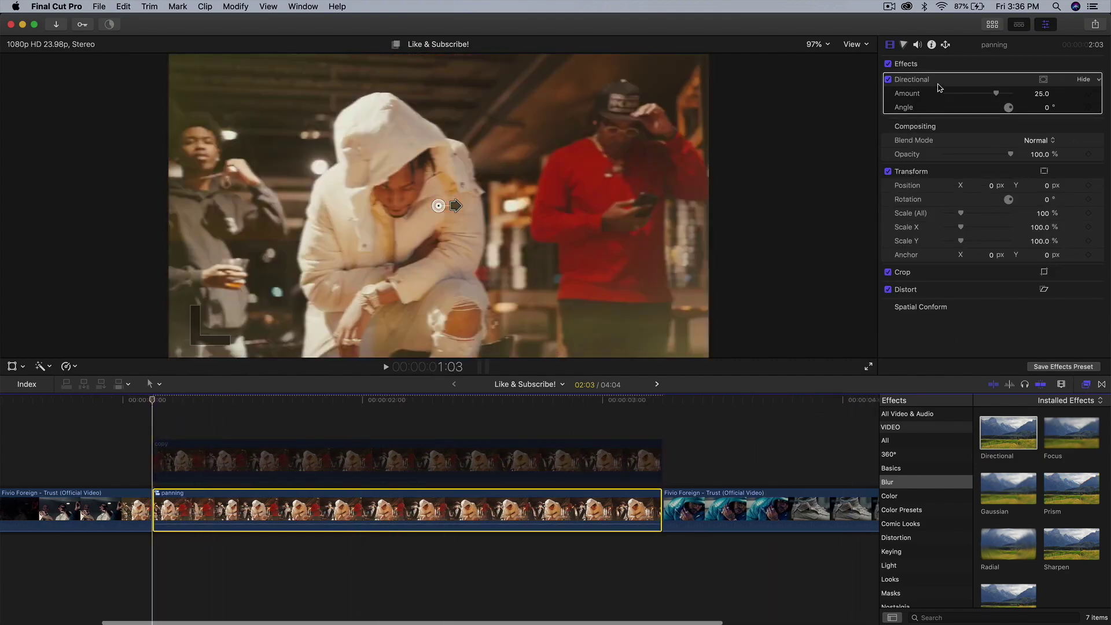
left_click(1042, 93)
type("220")
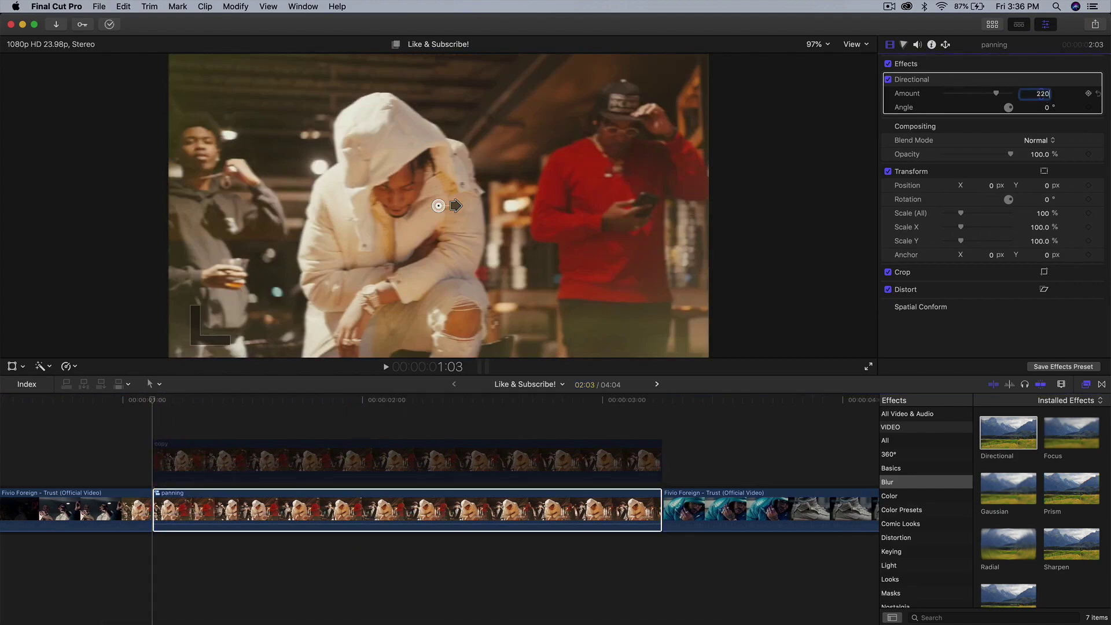
key("Return")
left_click(1045, 98)
type("343")
key("Return")
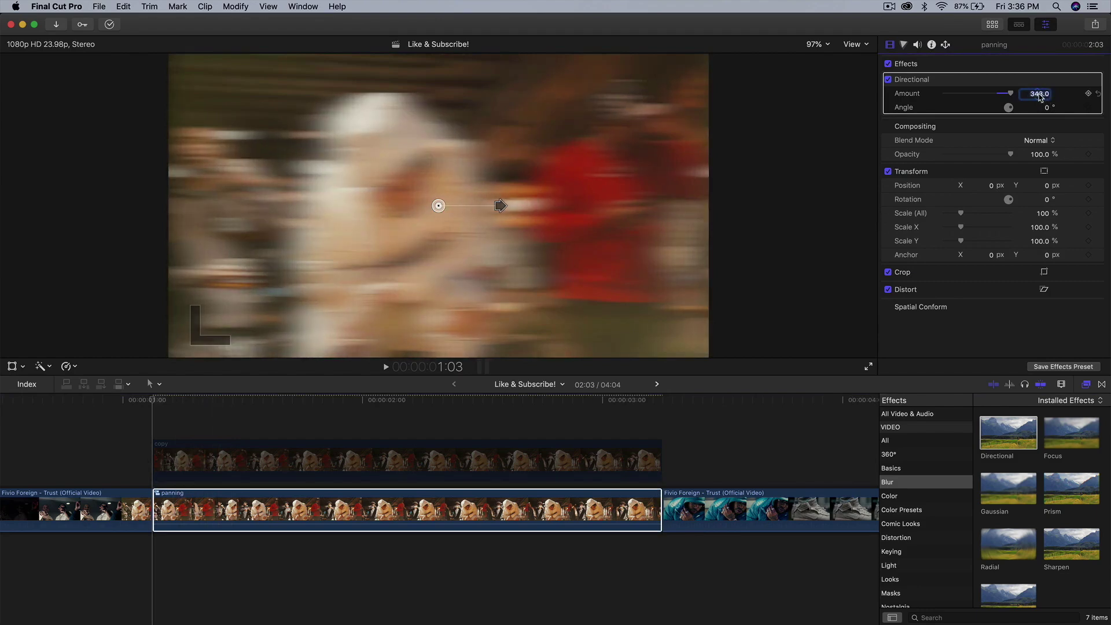
left_click_drag(1037, 94, 1036, 94)
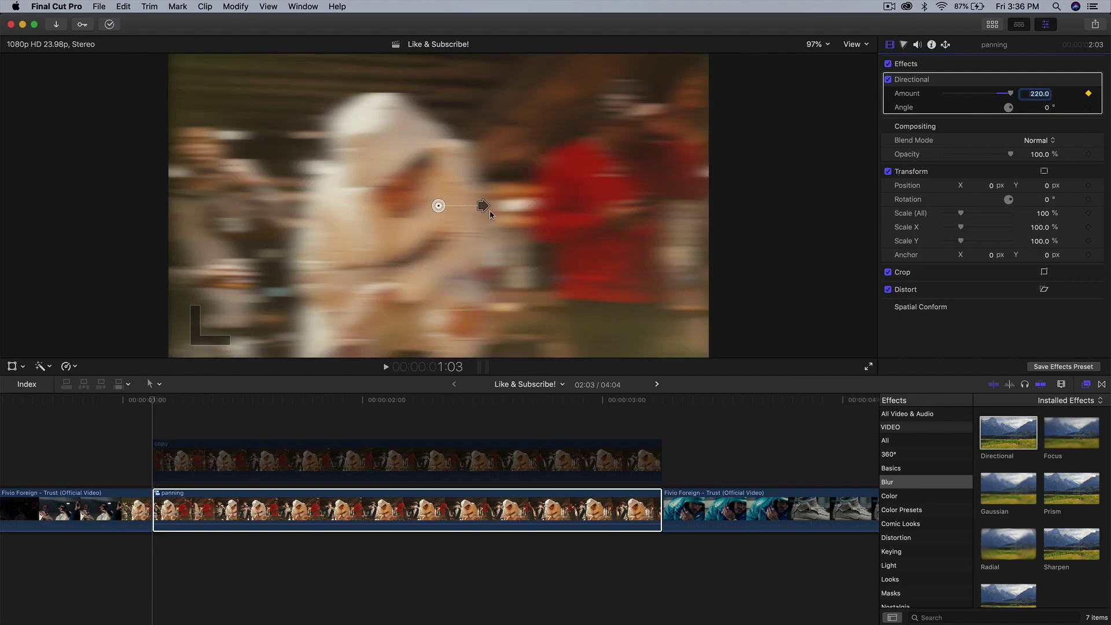
left_click_drag(485, 207, 439, 256)
key("super+z")
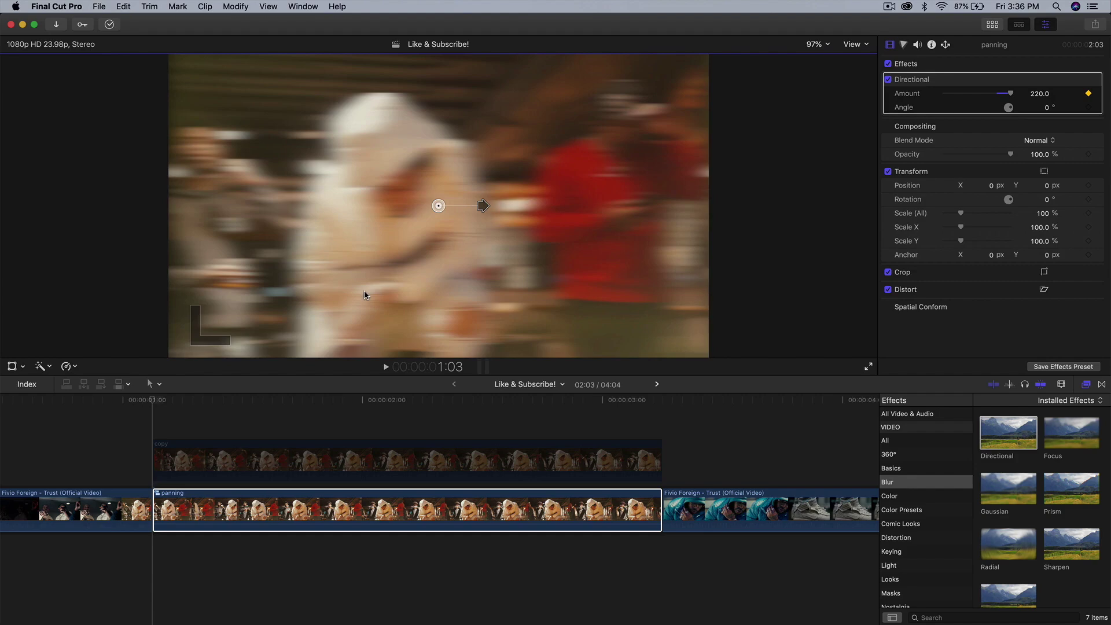
Add a keyframe at 1:17 that brings the panning clip's Directional blur amount to 0
left_click(153, 399)
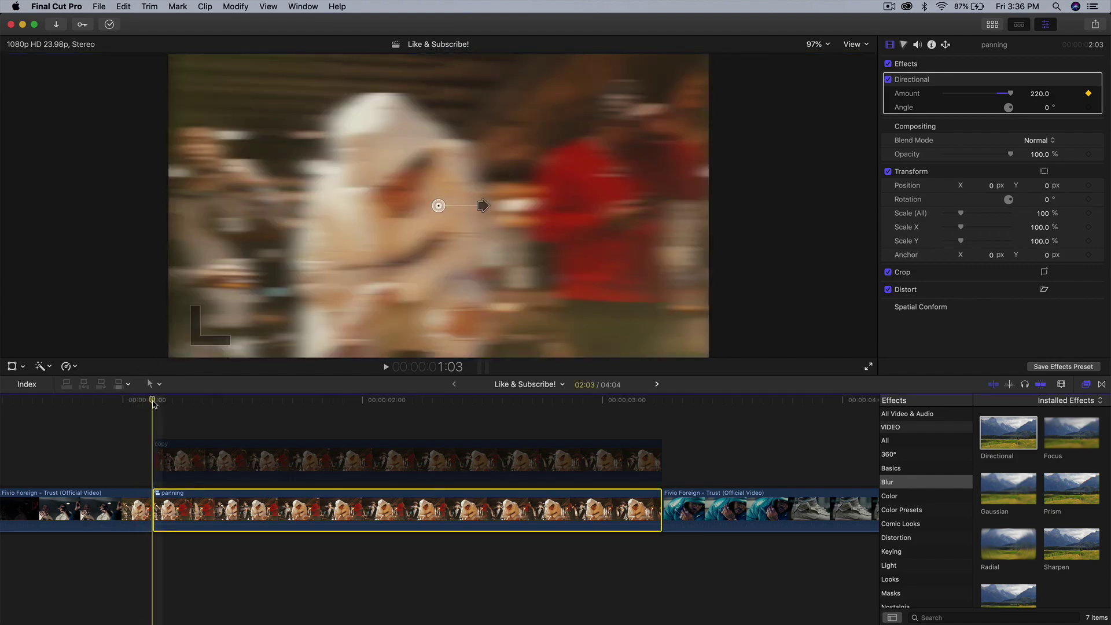
left_click_drag(153, 403, 264, 399)
key("Right")
key("Left")
key("Right")
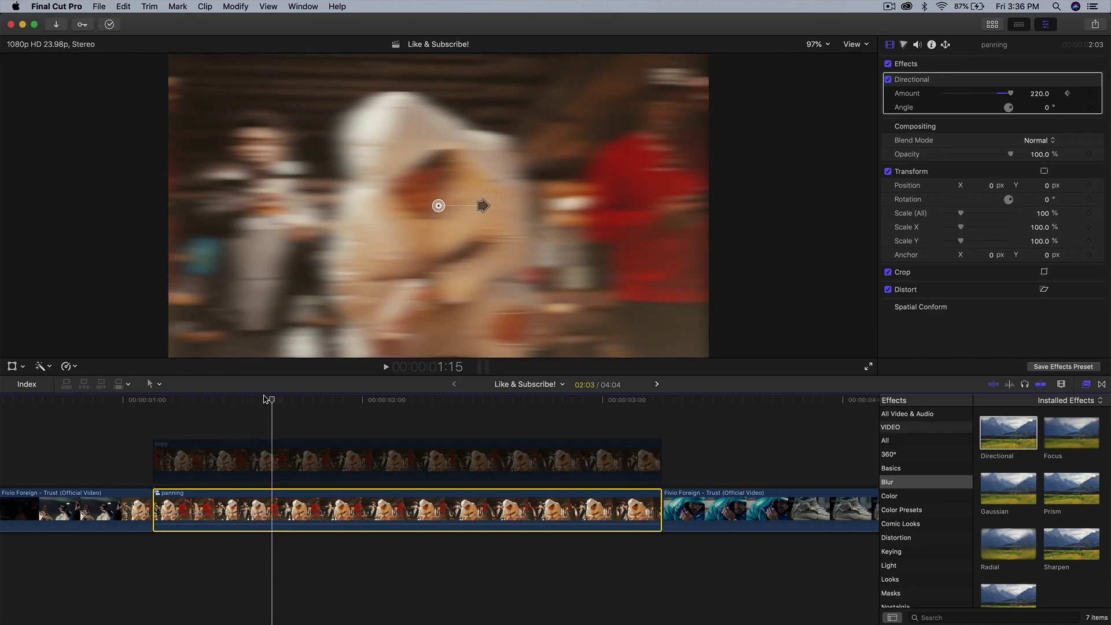
key("Left")
key("Left")
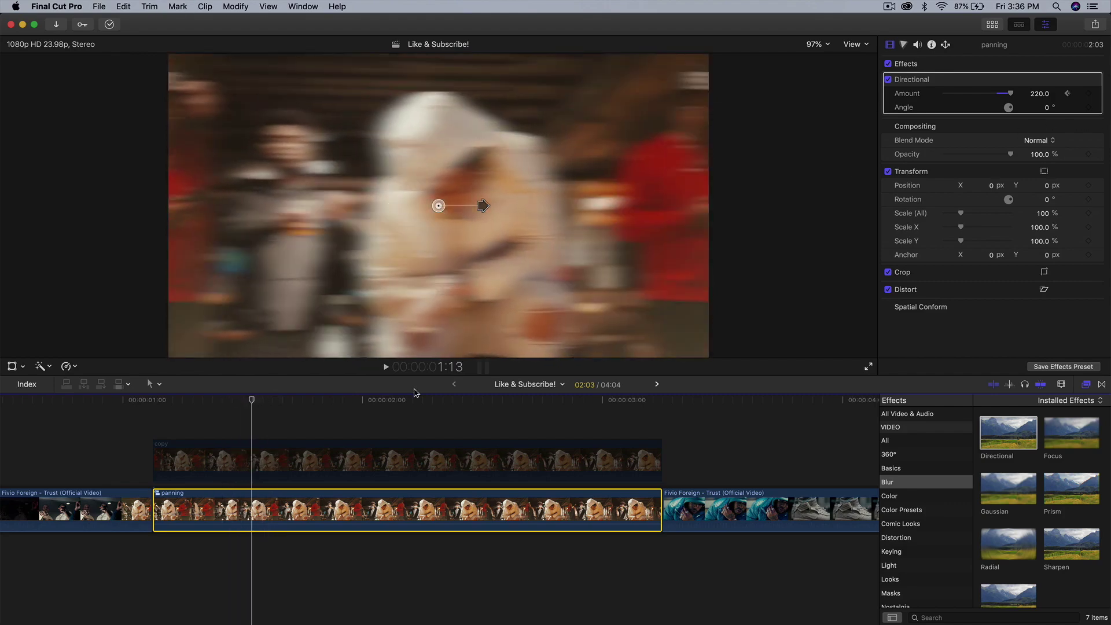
key("Right")
key("Right")
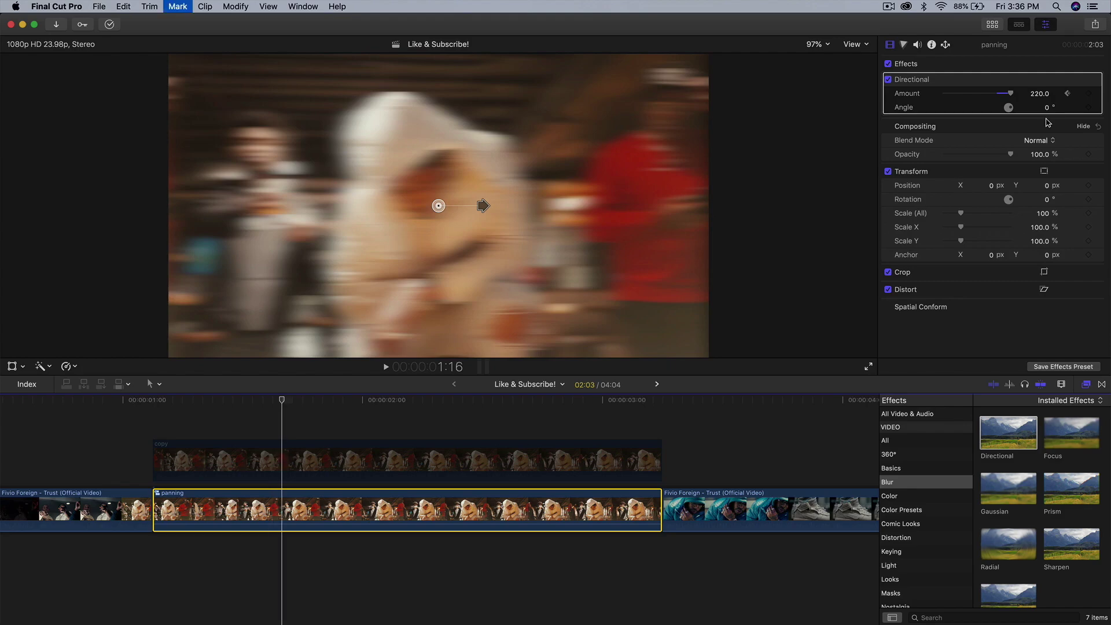
key("Right")
key("Right")
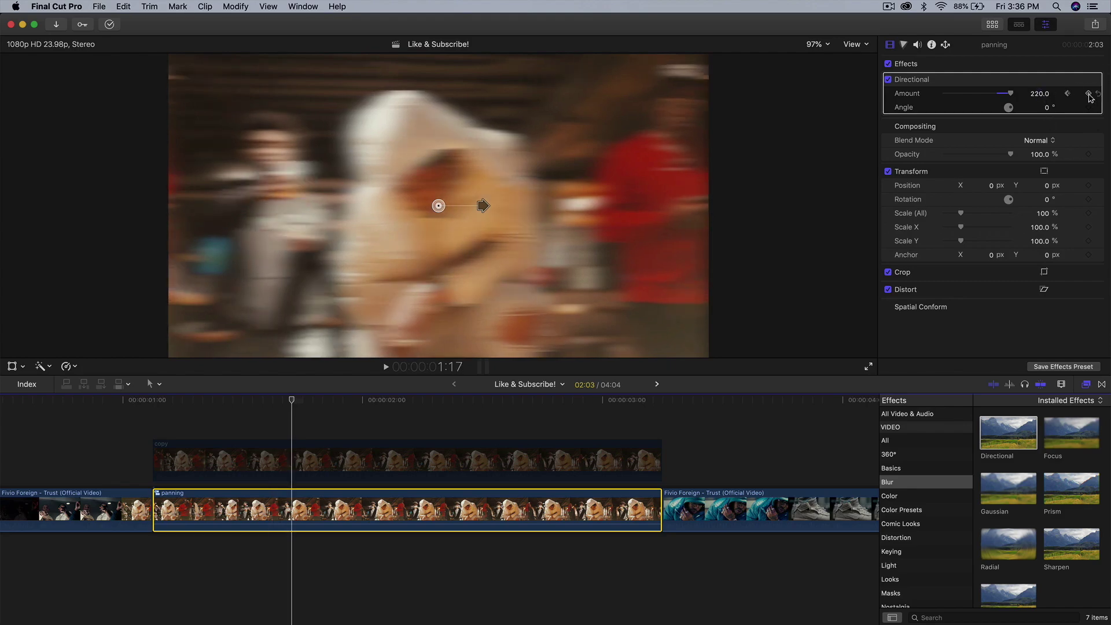
left_click(1039, 93)
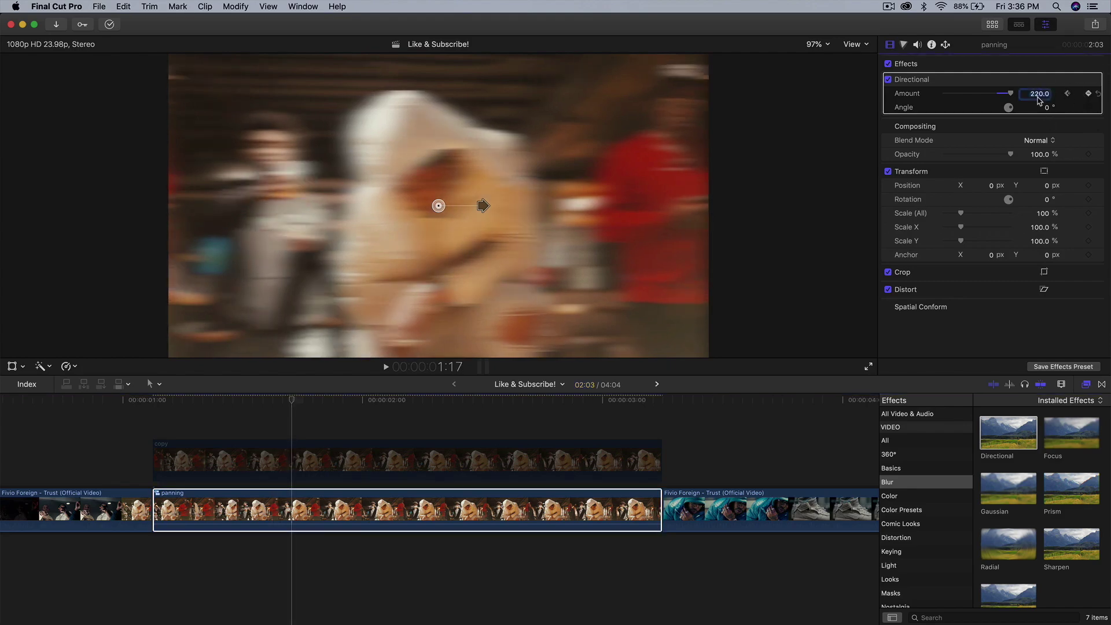
type("0")
key("Return")
Scrub and play back the fading directional blur from the start of the panning clip
left_click(294, 397)
left_click_drag(291, 400, 255, 405)
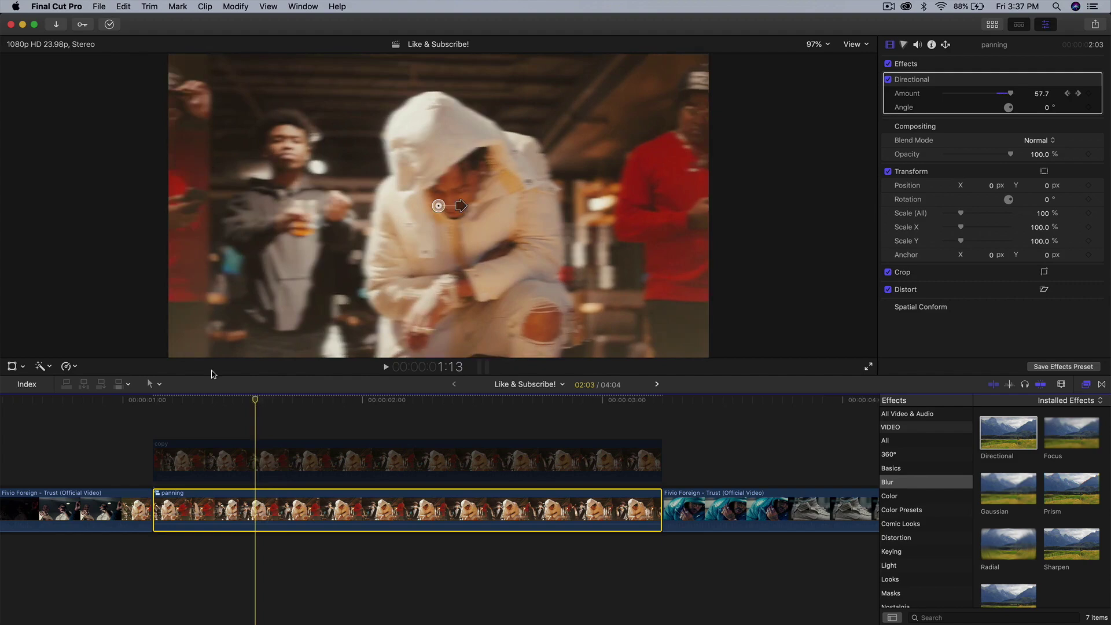
left_click_drag(253, 405, 151, 404)
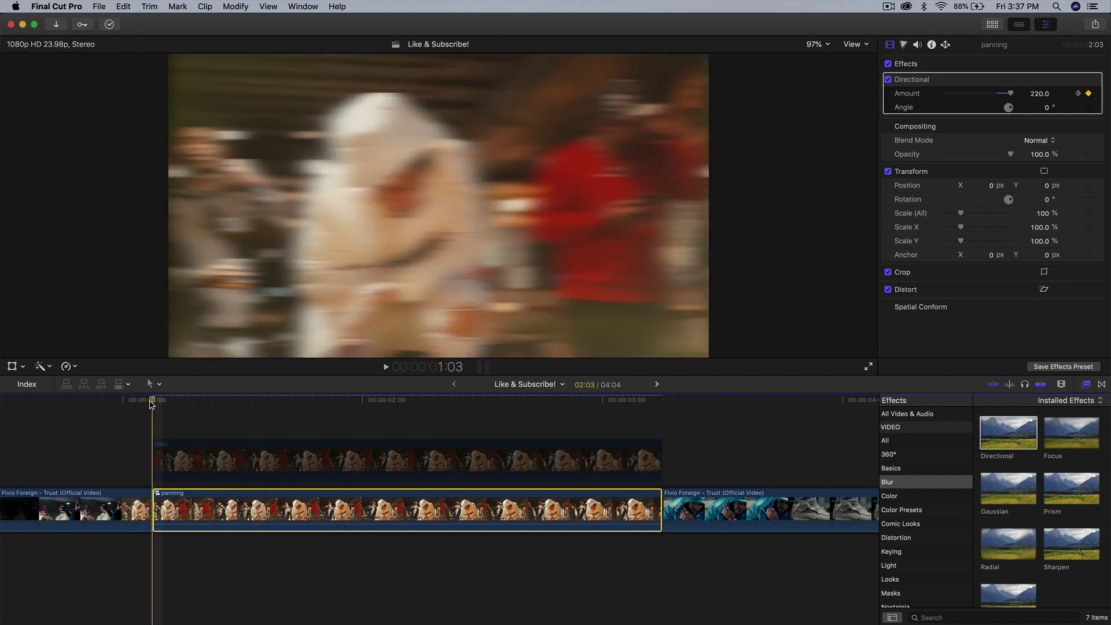
key("space")
key("space")
left_click(151, 407)
key("space")
key("space")
Enable the masked copy clip above panning and play back the combined effect from its start
left_click(169, 459)
key("v")
left_click_drag(225, 403, 183, 403)
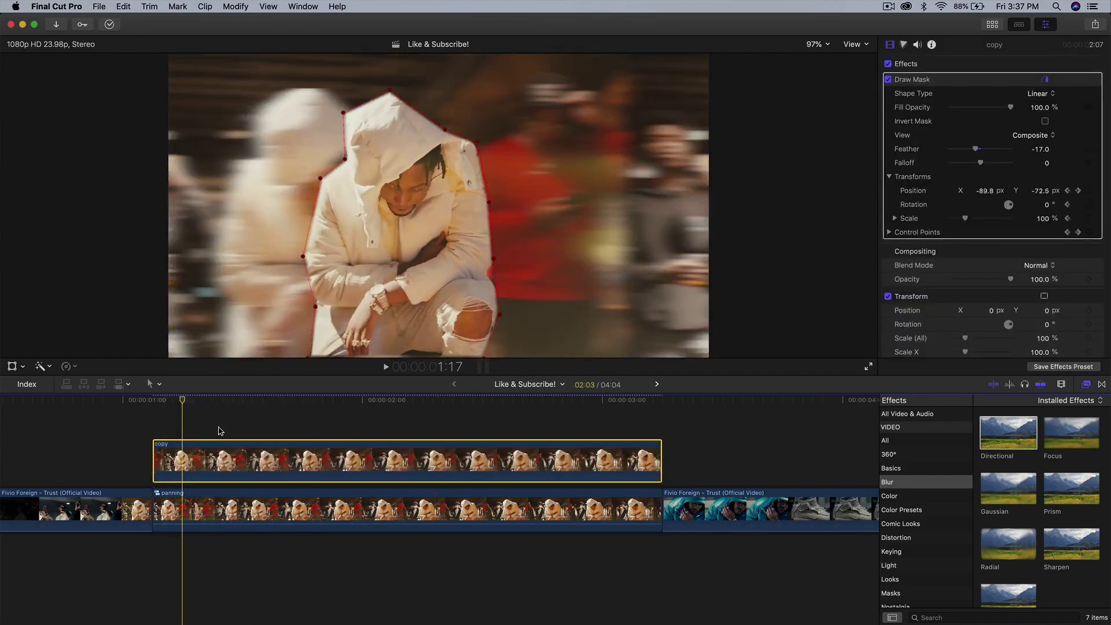
left_click(154, 400)
key("space")
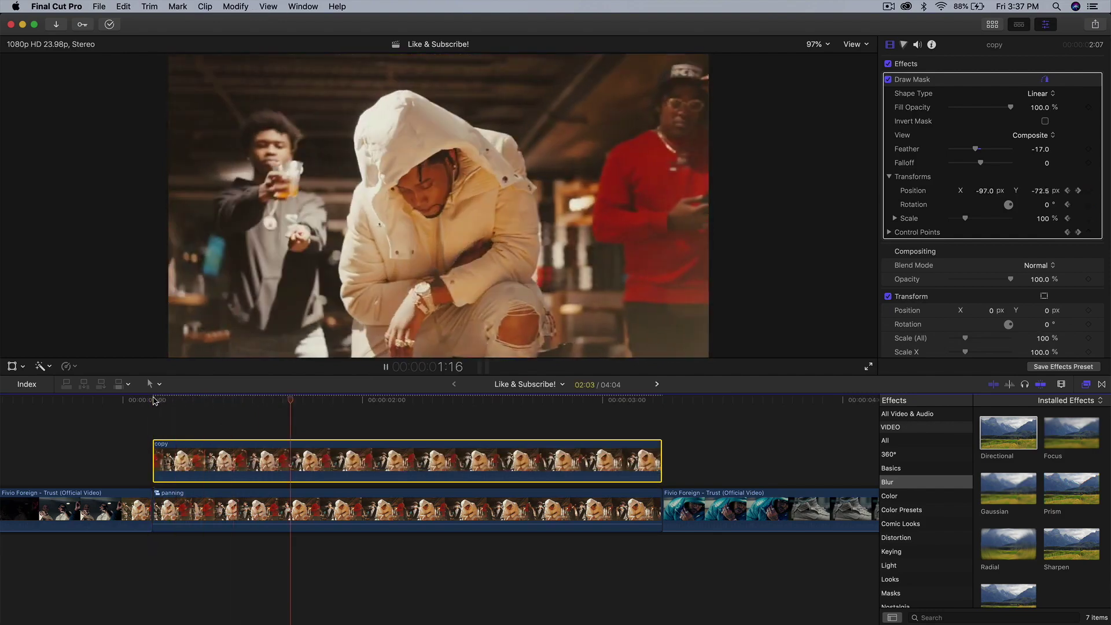
key("space")
Hide the mask outline on the copy clip and examine the cutout over the blurred background around 1:09
left_click(233, 402)
left_click(217, 400)
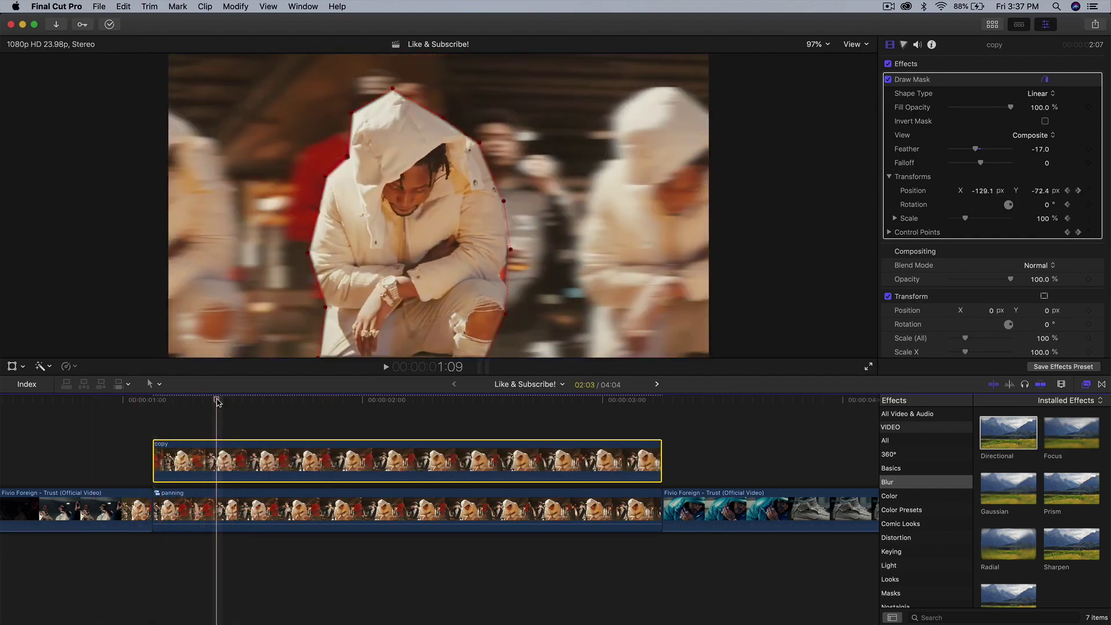
left_click(898, 249)
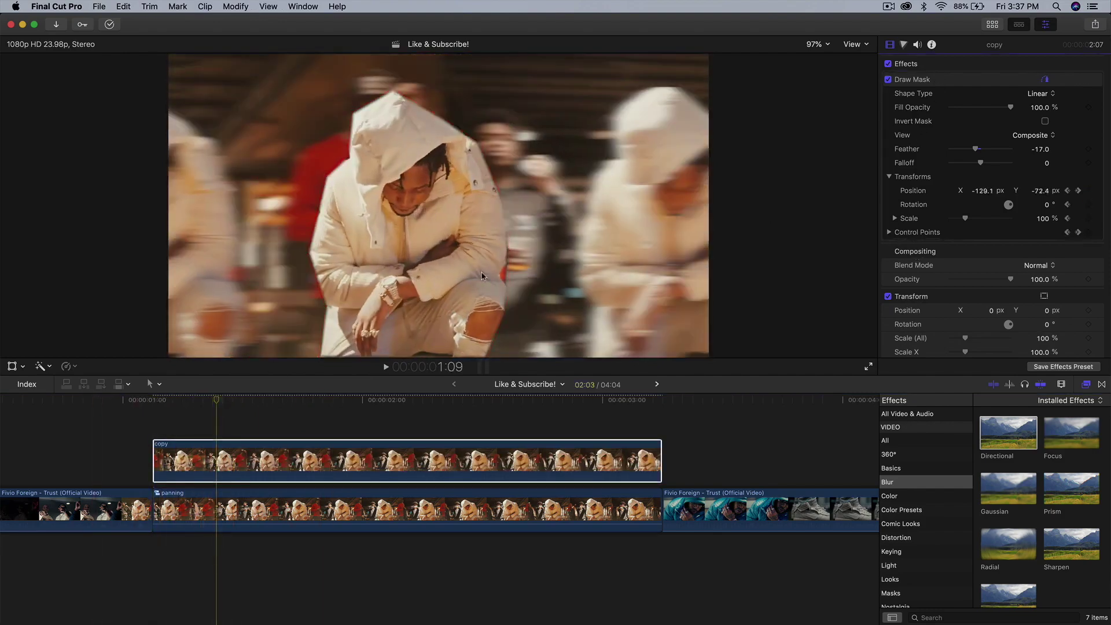
mouse_move(217, 400)
left_mouse_down()
mouse_move(161, 403)
mouse_move(395, 405)
mouse_move(154, 400)
mouse_move(233, 399)
left_mouse_up()
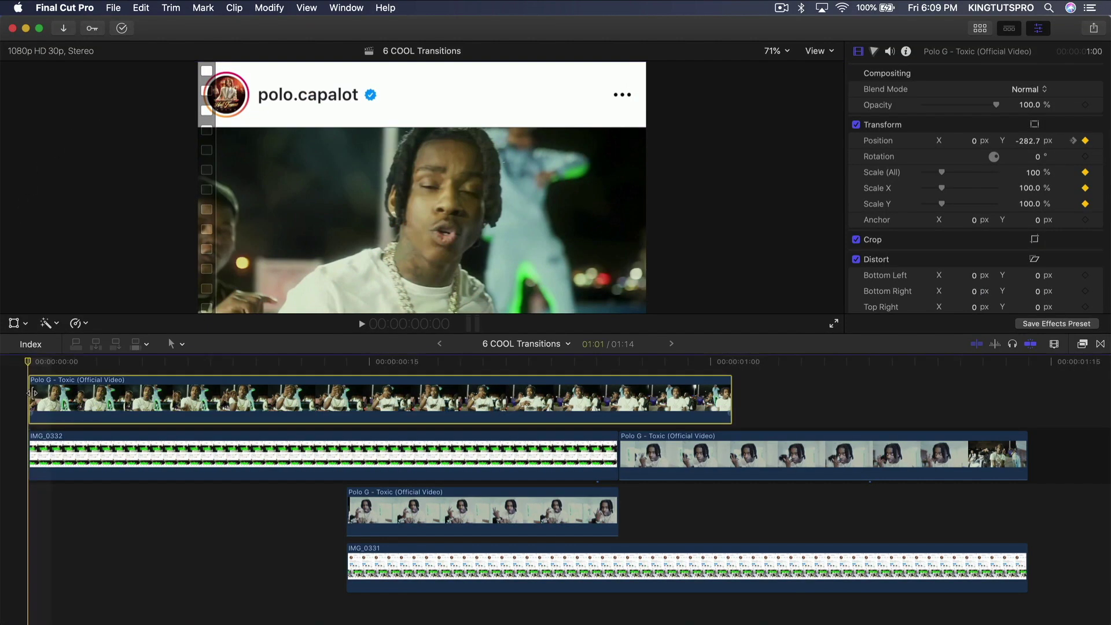
left_click(26, 394)
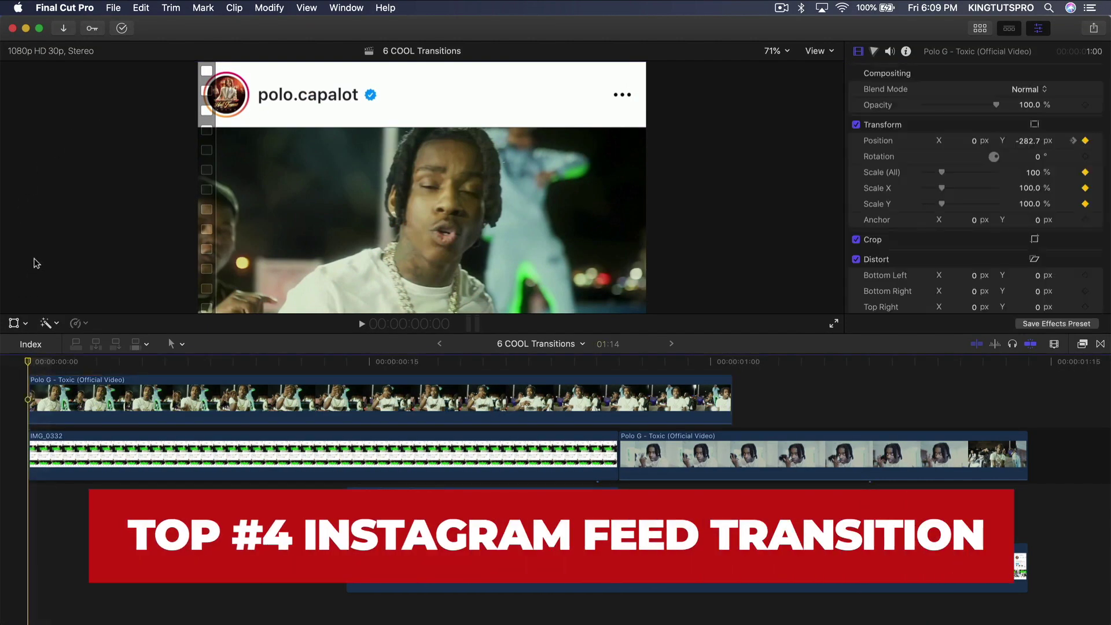
Play back the finished Instagram feed transition from the start of the timeline
key("space")
key("space")
key("Home")
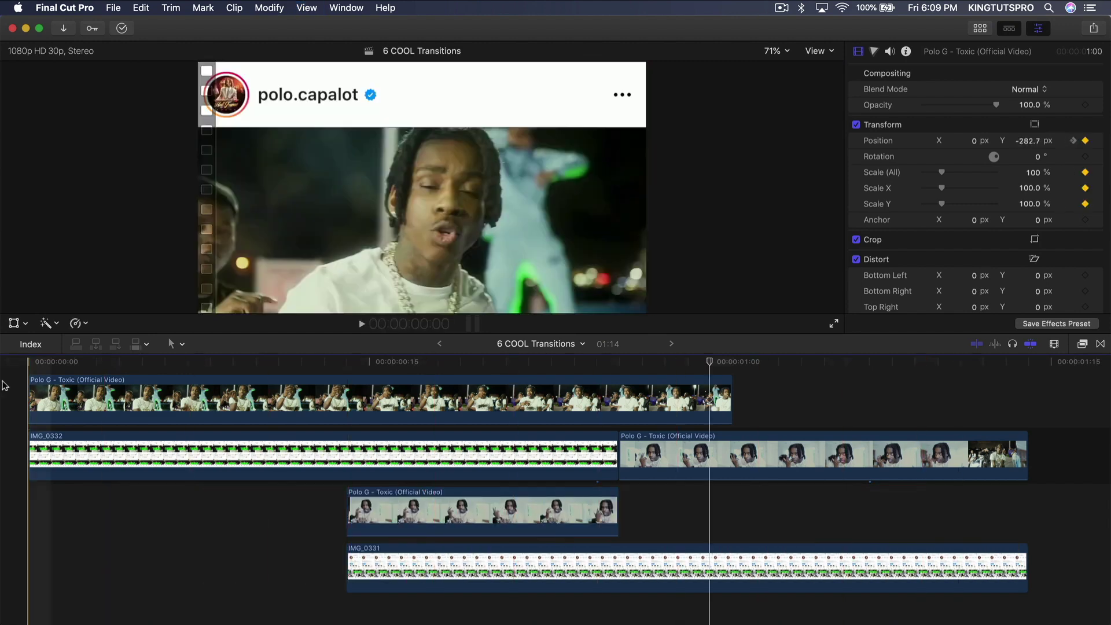
key("space")
key("space")
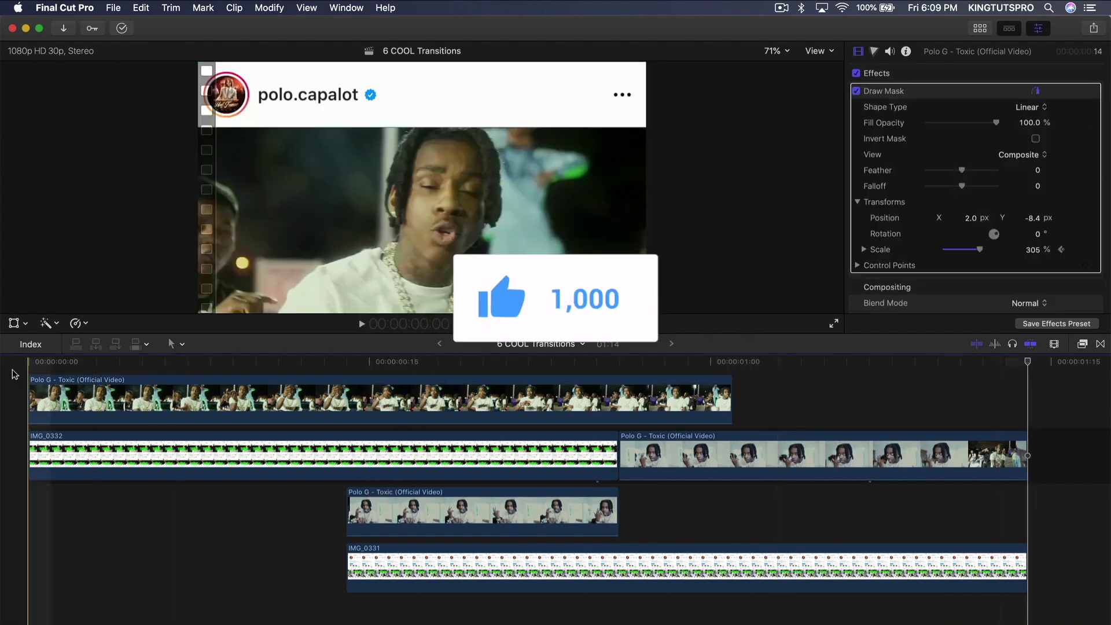
key("space")
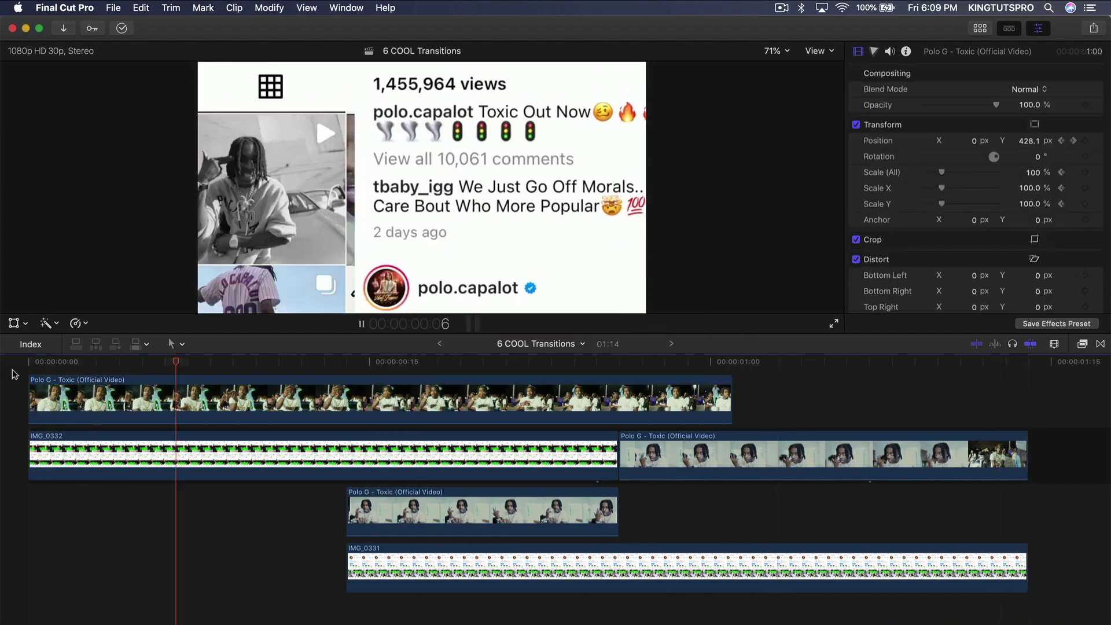
key("space")
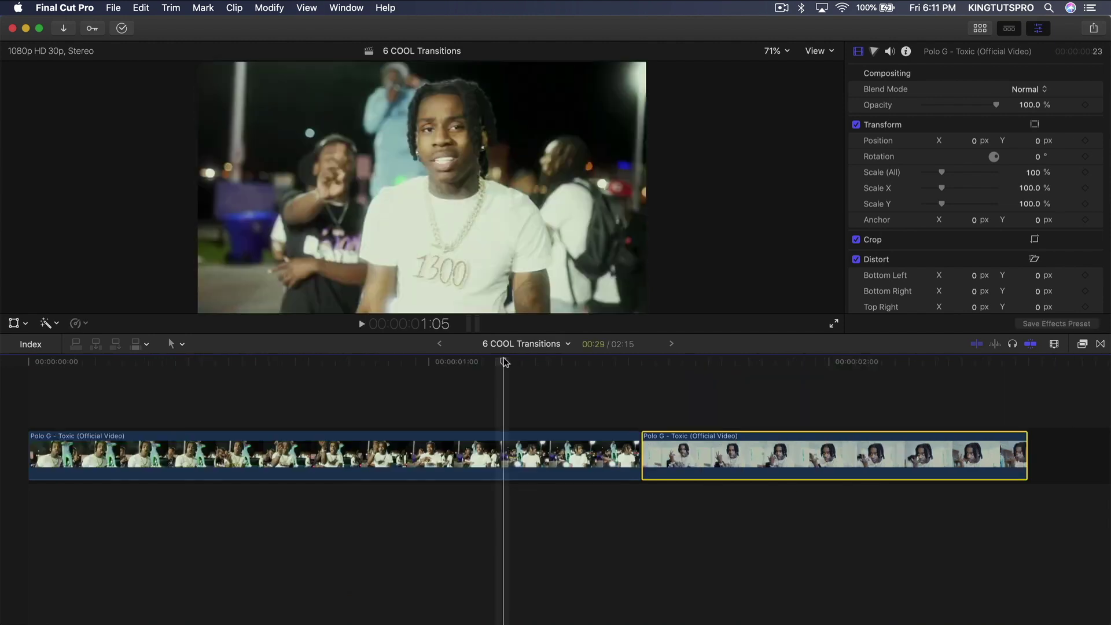
Examine the two Polo G - Toxic clips in the timeline, scrubbing from the start past the cut to the end
left_click_drag(503, 362, 222, 362)
left_click_drag(562, 410, 715, 460)
left_click(415, 415)
left_click(412, 451)
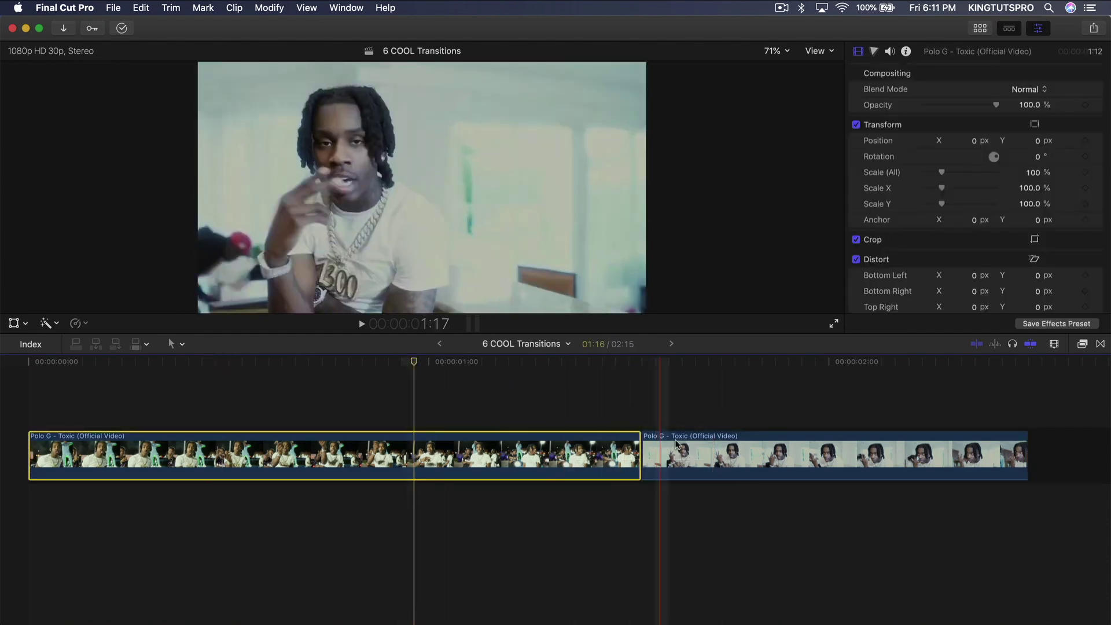
left_click(704, 447)
left_click_drag(413, 361, 27, 362)
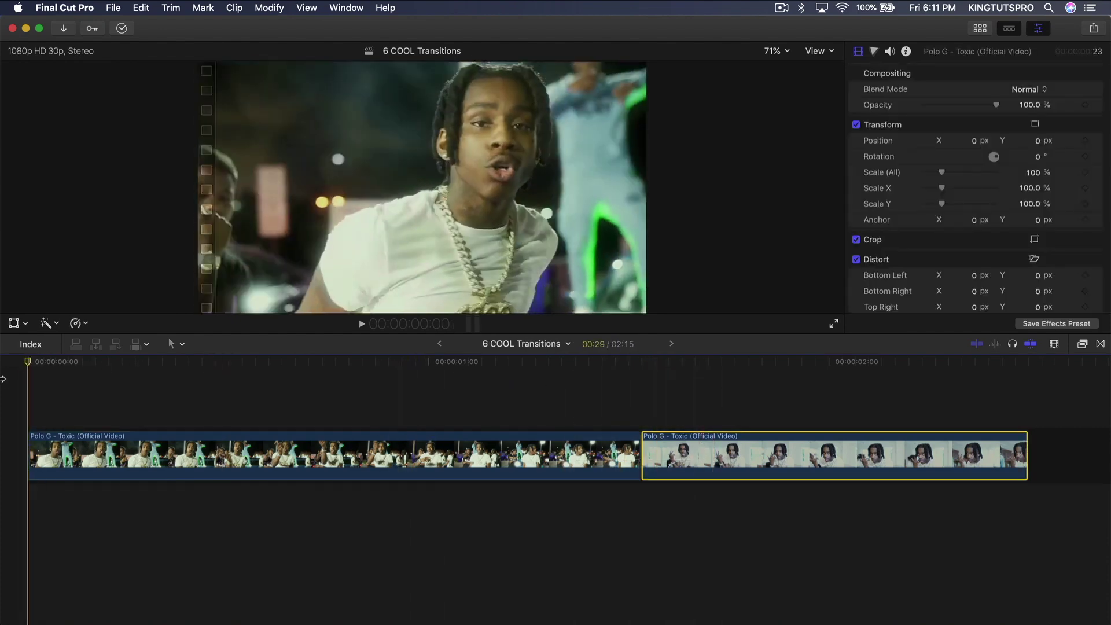
left_click(633, 448)
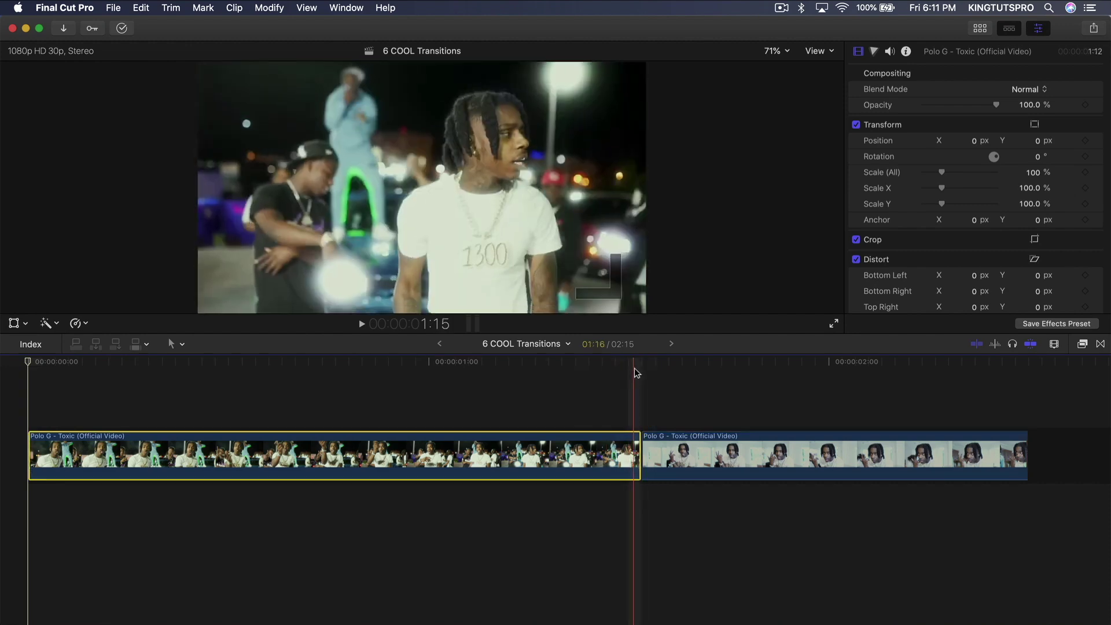
left_click(716, 454)
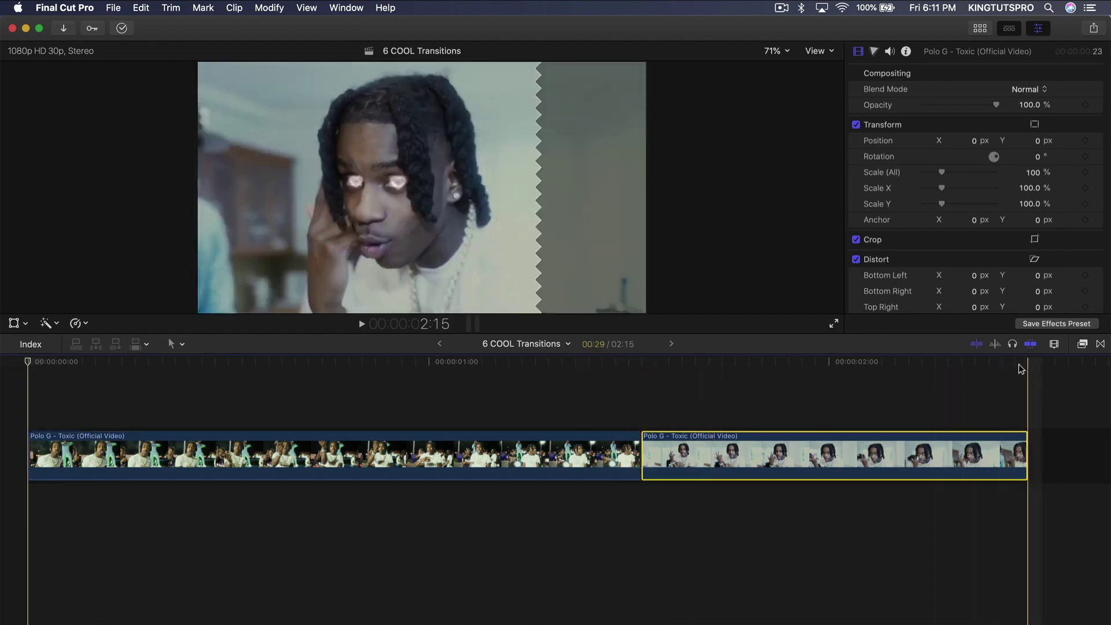
left_click(347, 455)
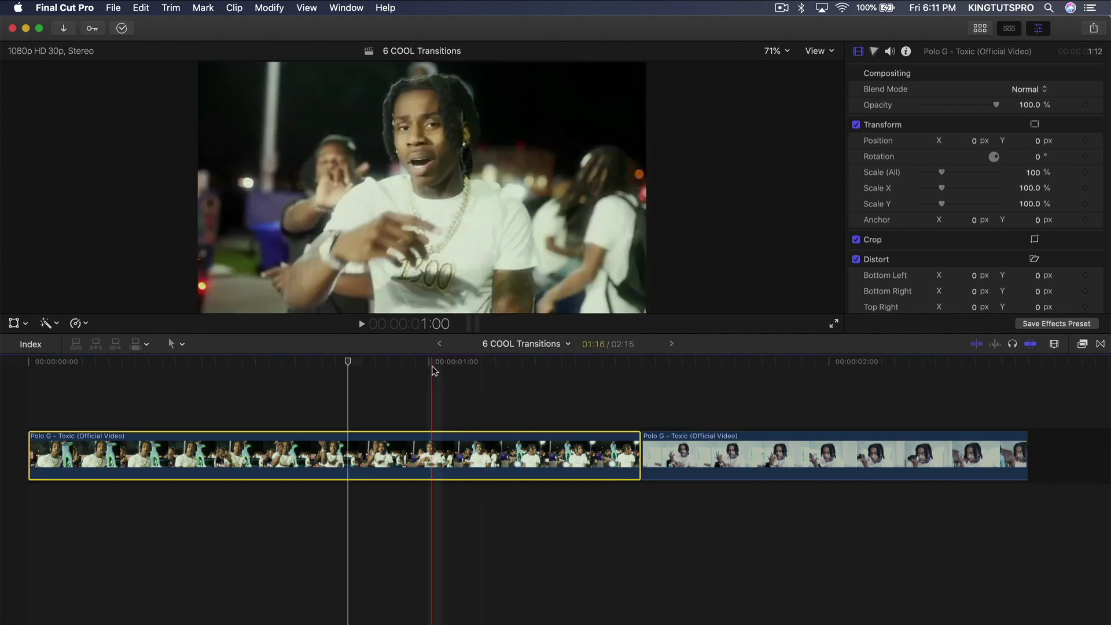
Show the media browser and preview the Instagram screenshots IMG_0331 and IMG_0332
left_click(981, 32)
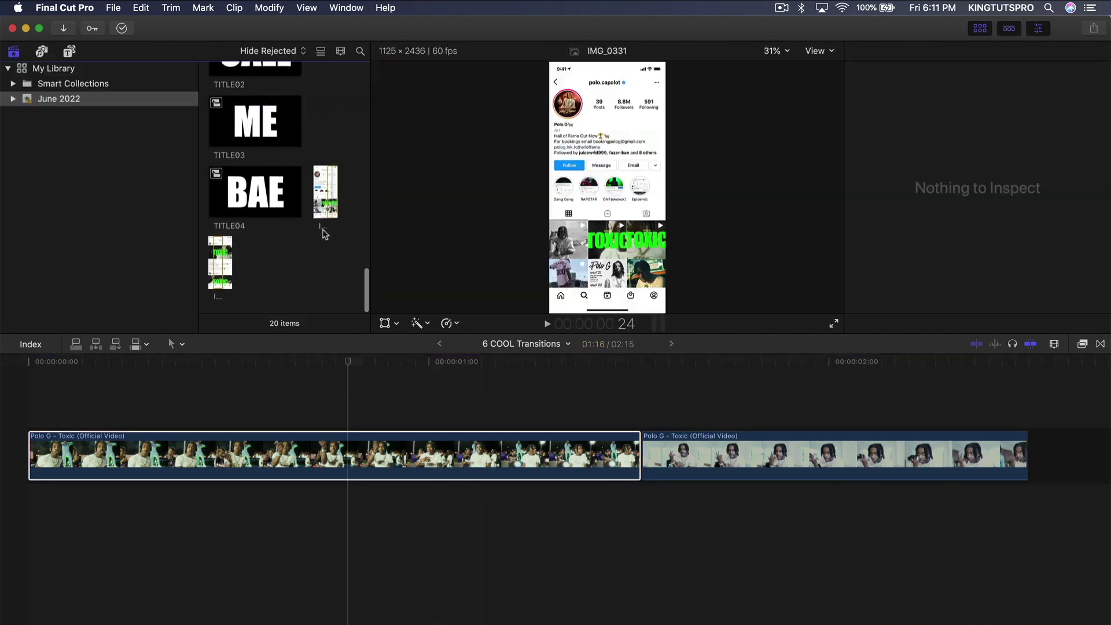
left_click(215, 248)
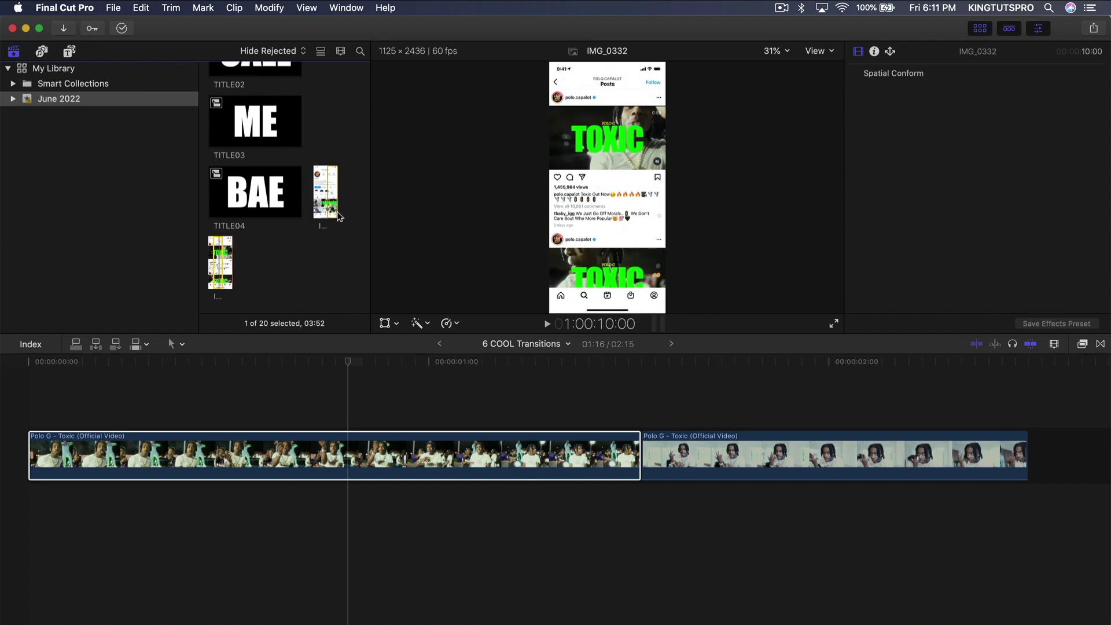
left_click(324, 183)
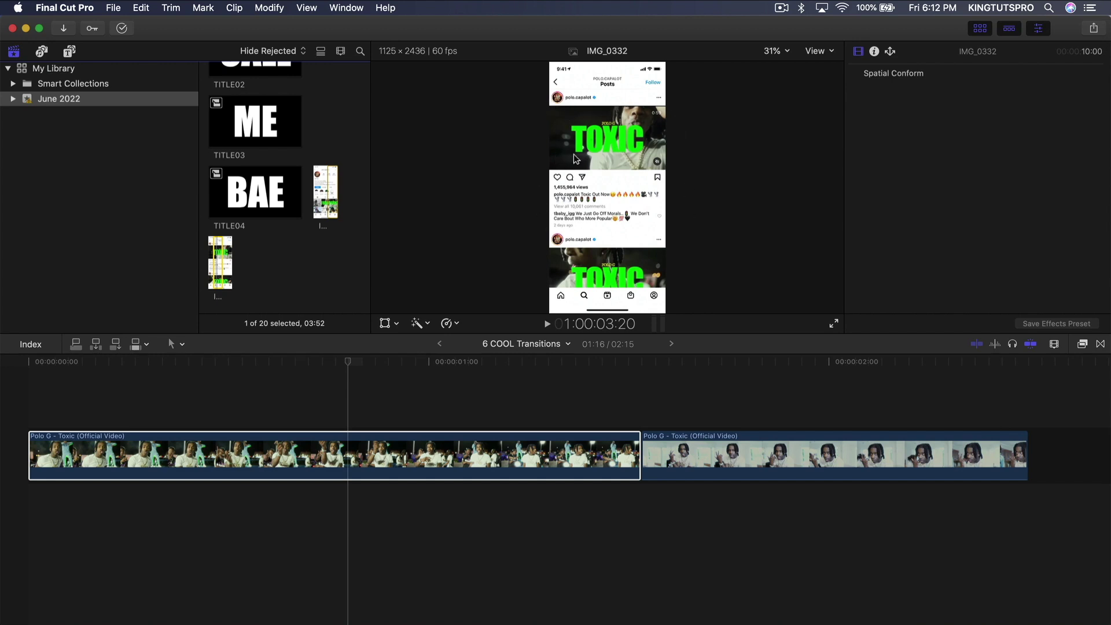
Insert IMG_0332 from the June 2022 event ahead of the first music video clip and play it back
left_click_drag(711, 411, 500, 437)
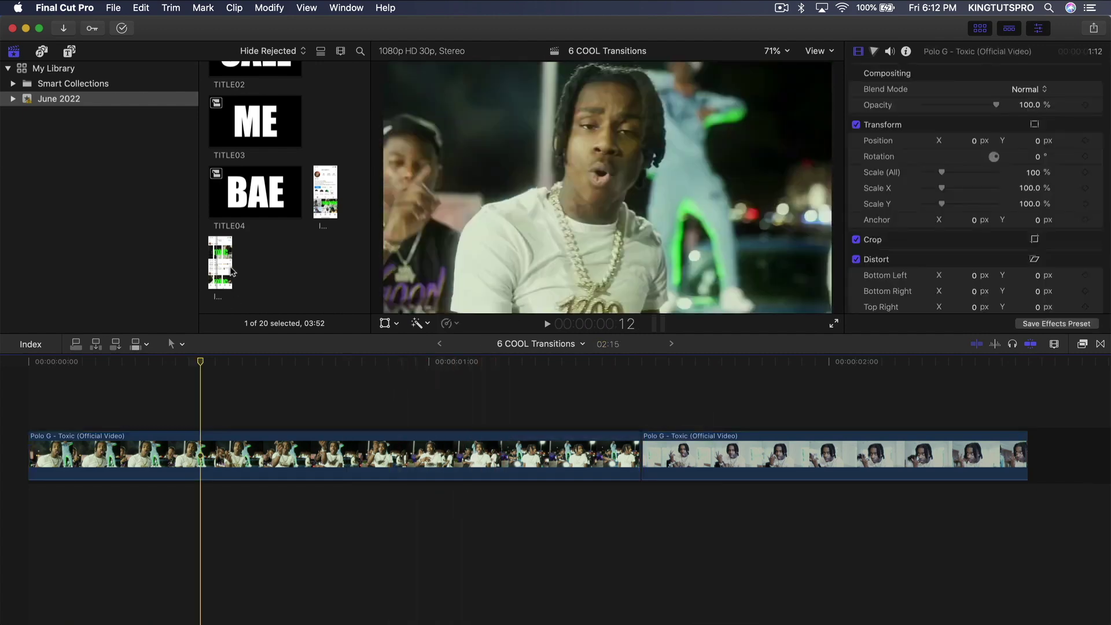
left_click(232, 269)
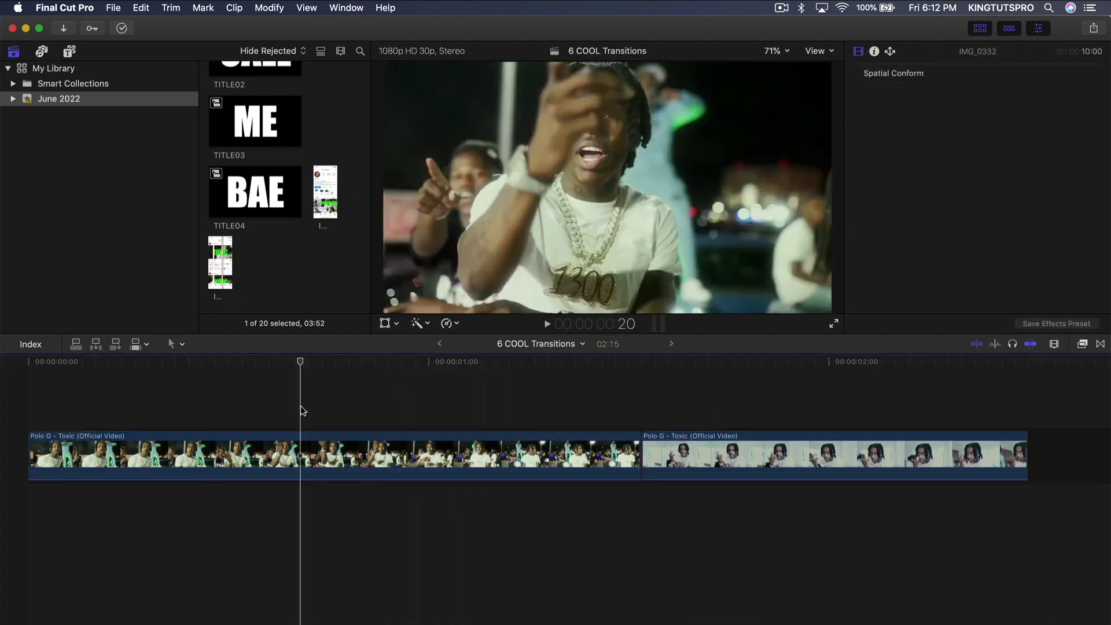
left_click(301, 454)
left_click(525, 362)
left_click_drag(220, 264, 34, 462)
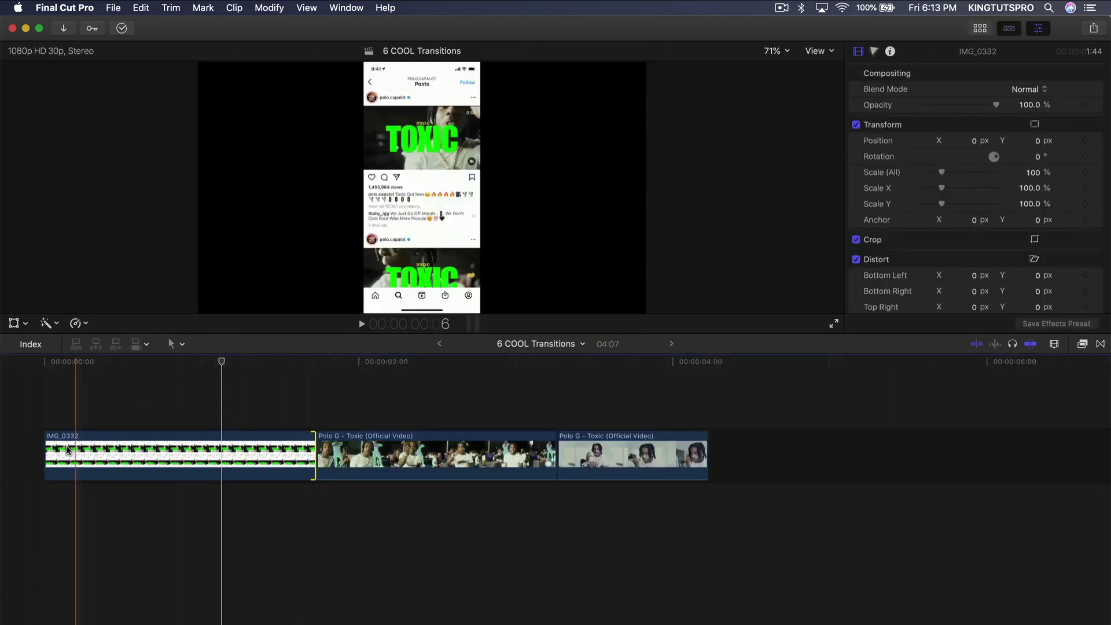
key("space")
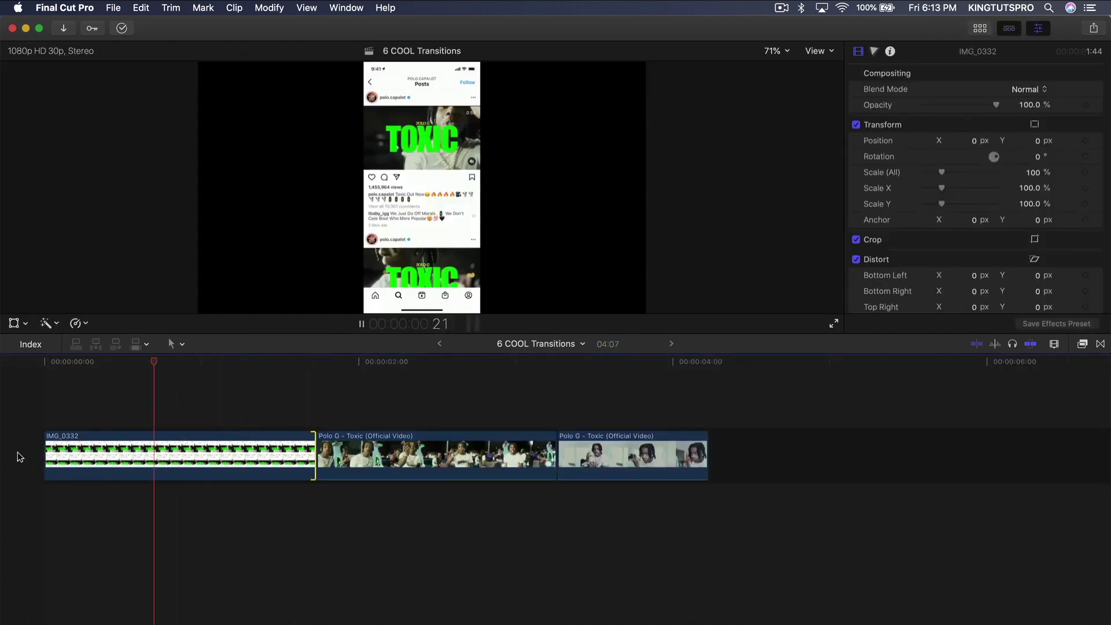
key("space")
key("shift+z")
Scale the IMG_0332 clip to 390% so the screenshot fills the frame width
left_click(194, 454)
left_click(236, 363)
left_click_drag(237, 367, 167, 364)
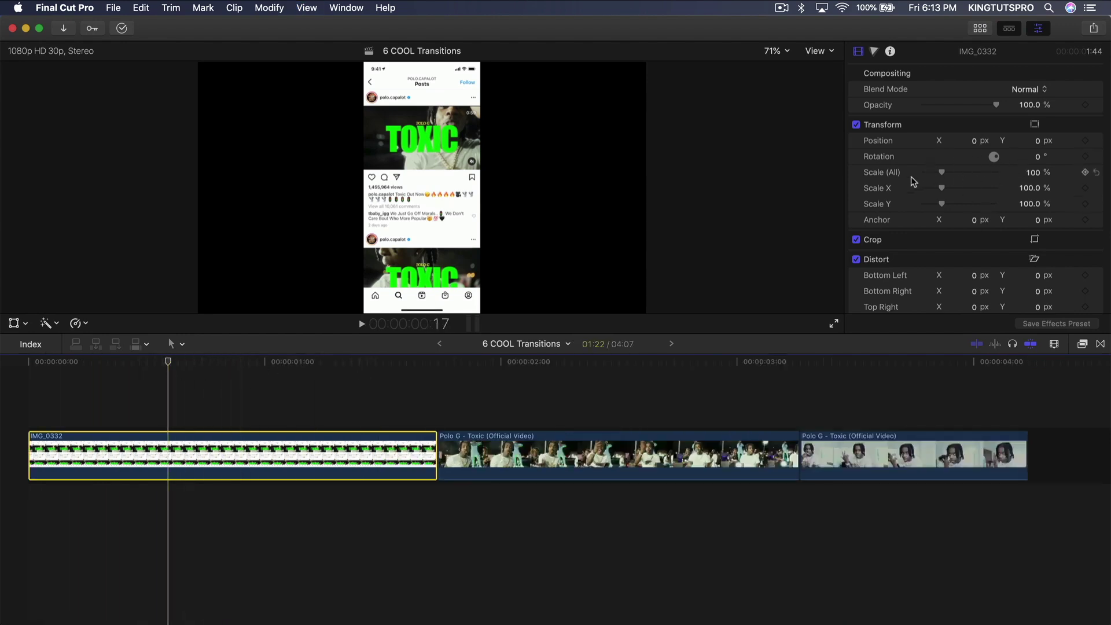
left_click(1041, 174)
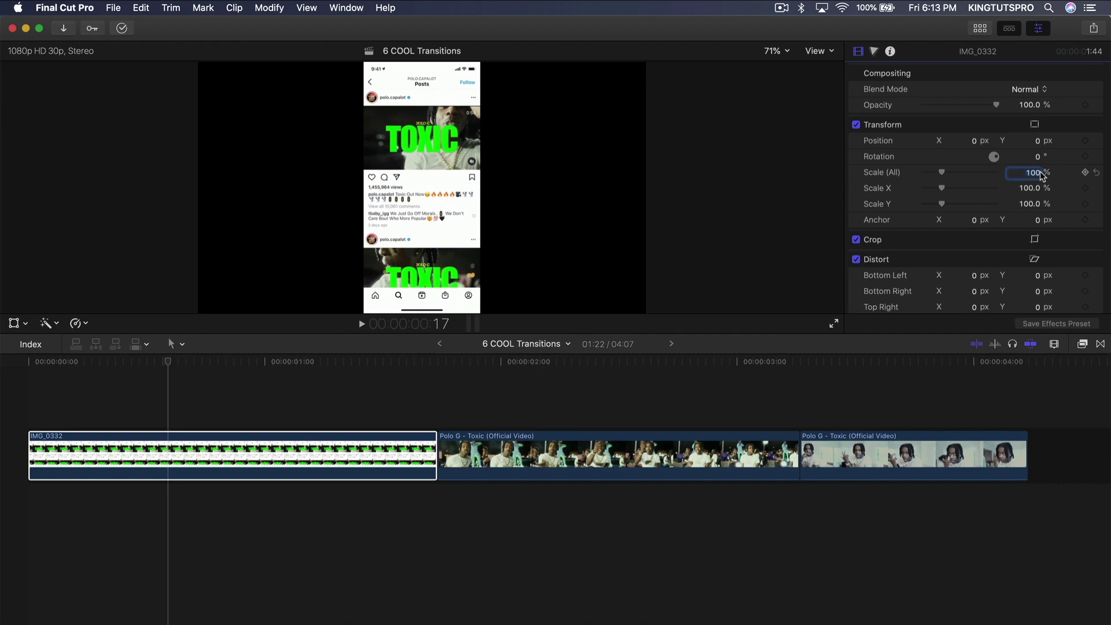
key("Return")
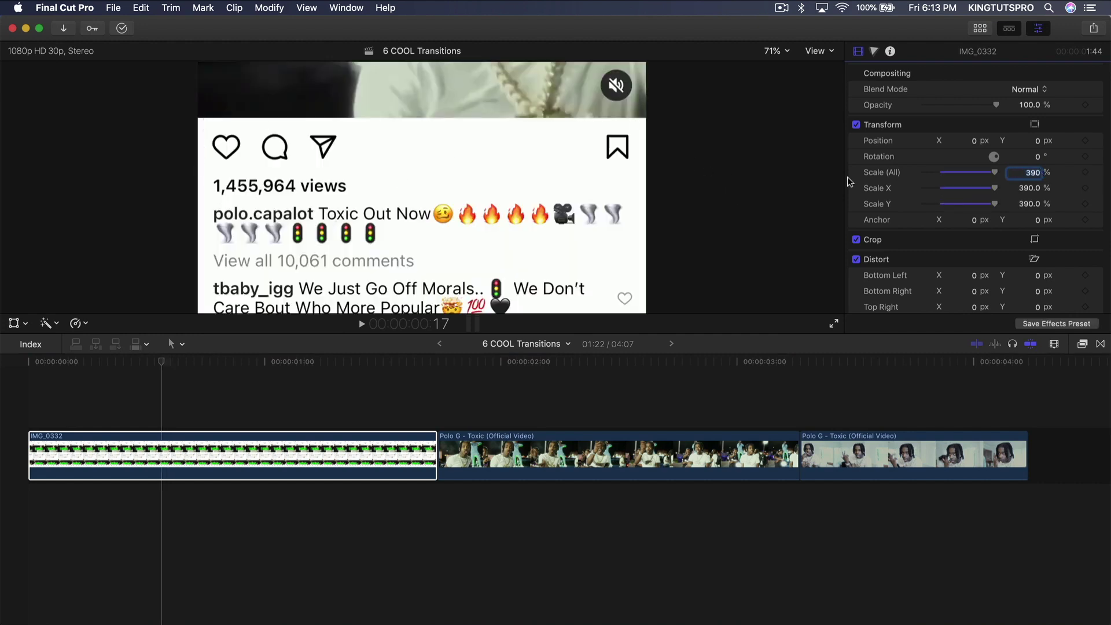
left_click_drag(1031, 175, 1029, 174)
At the start of IMG_0332, set the Y position to -1106.9 px and add a position keyframe
left_click(138, 415)
left_click(145, 450)
left_click_drag(143, 365, 37, 377)
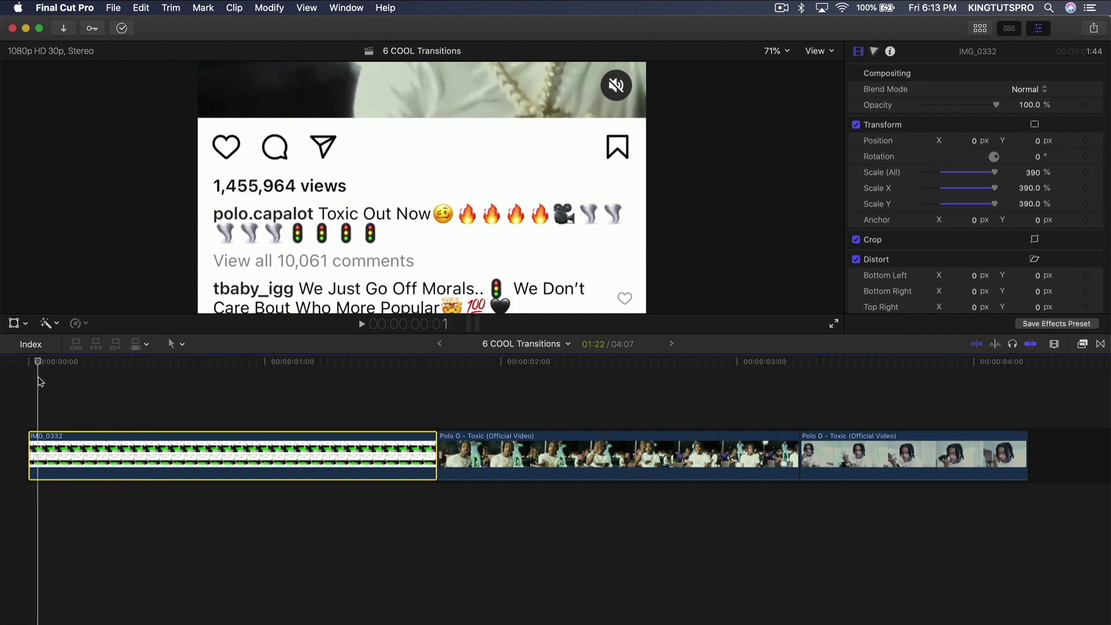
left_click(13, 364)
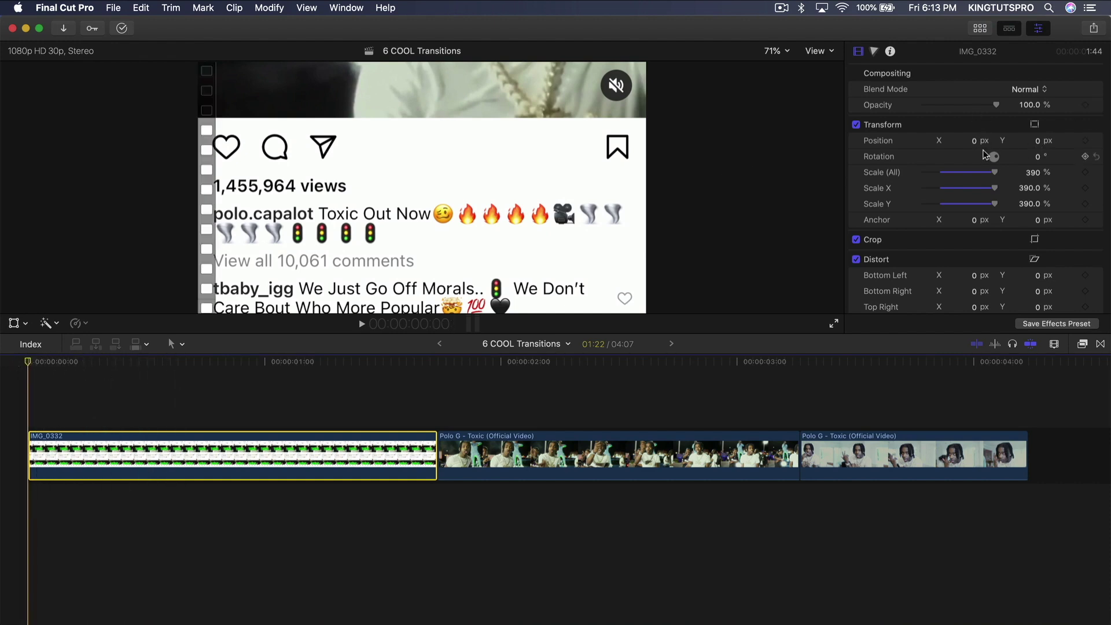
left_click_drag(1041, 145, 1040, 144)
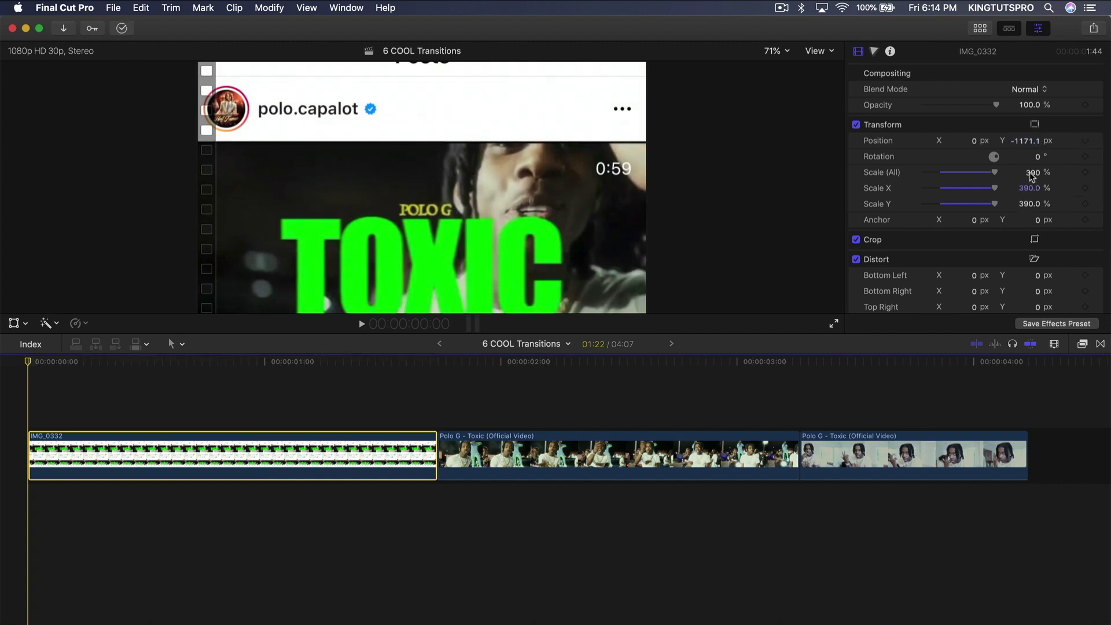
left_click_drag(1030, 144, 1031, 143)
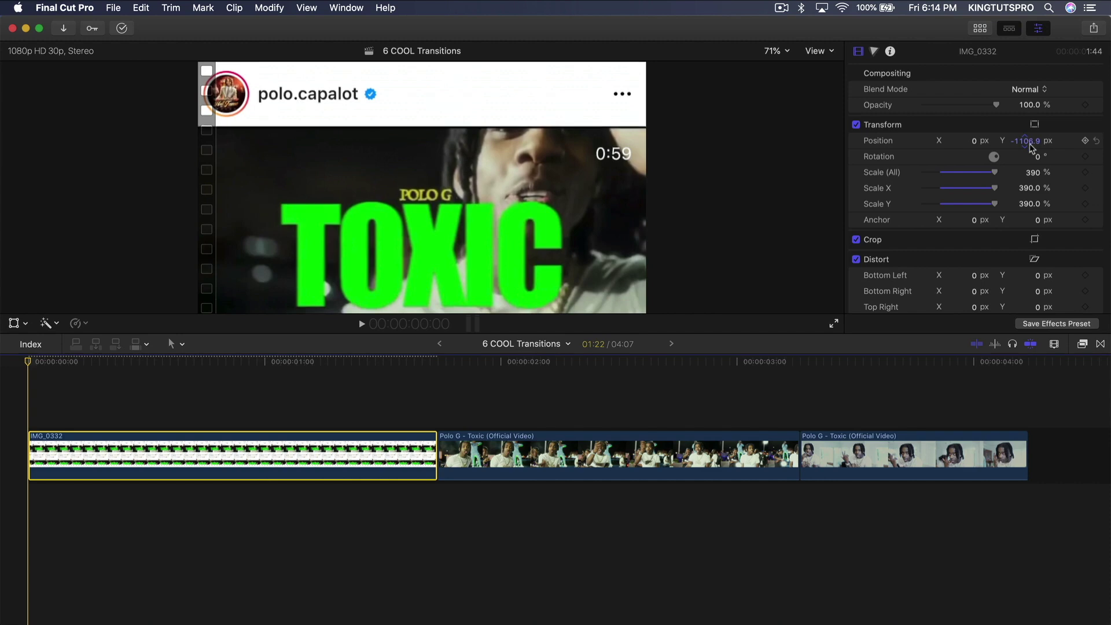
left_click(1085, 140)
At frame 15, set IMG_0332's Y position to 457.0 px so the feed scrolls to the next post
left_click(155, 363)
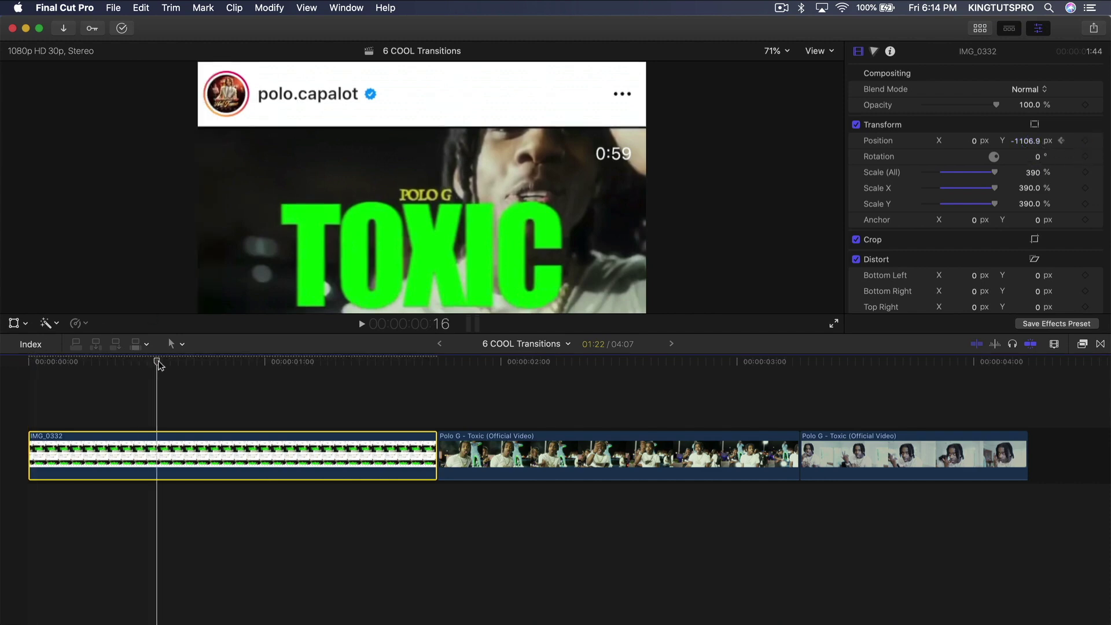
left_click(149, 363)
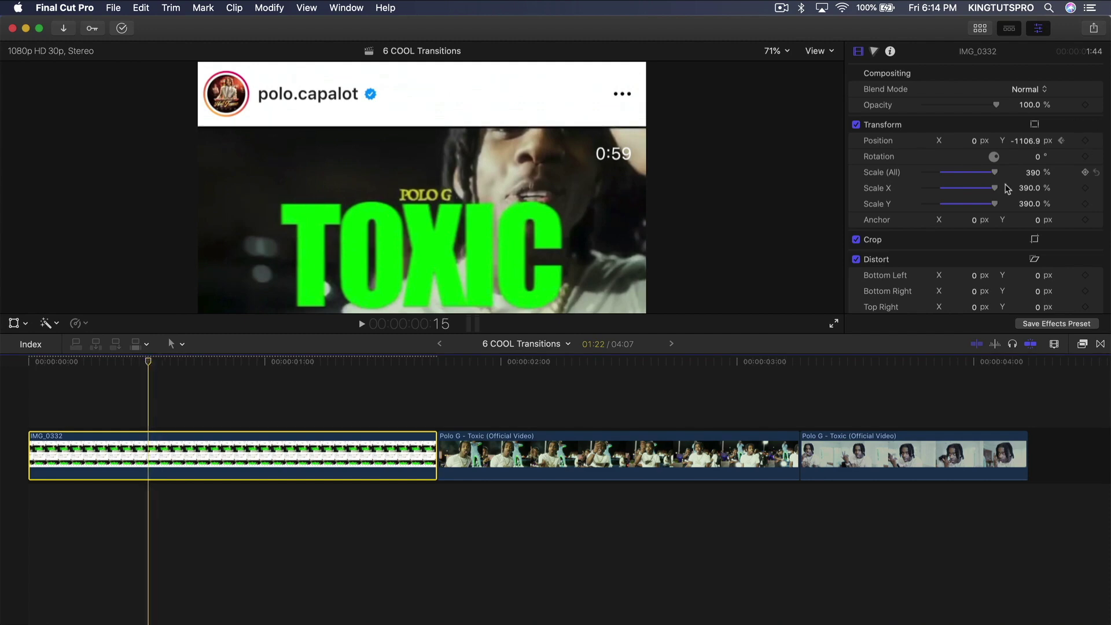
left_click_drag(1025, 144, 1025, 141)
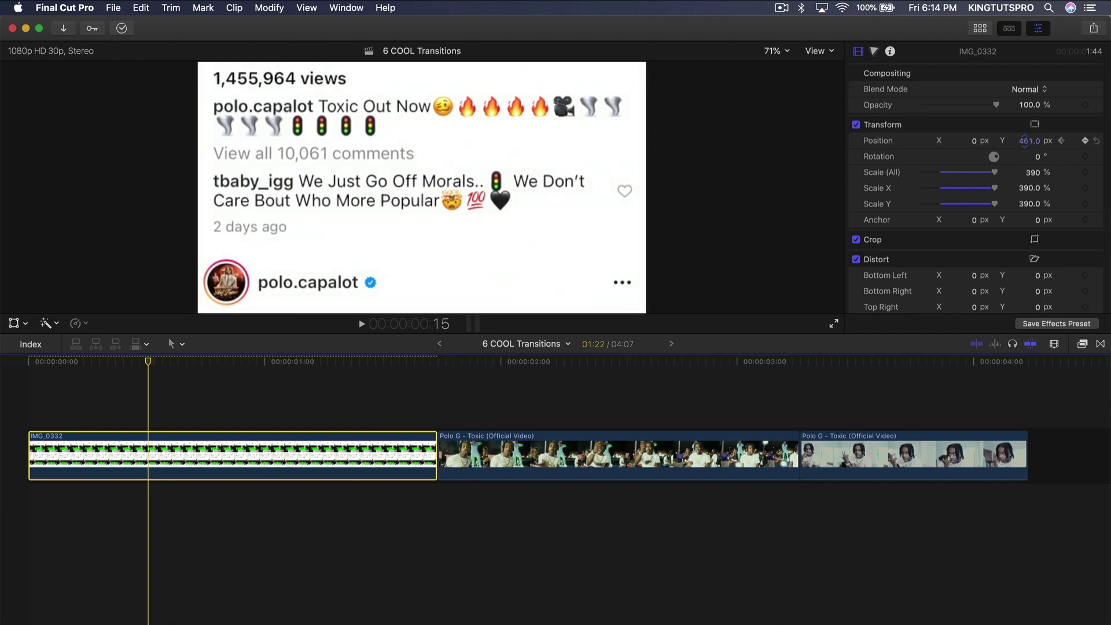
Play back the feed scroll on IMG_0332 from the beginning several times
left_click_drag(148, 362, 5, 376)
key("space")
left_click(3, 374)
key("space")
left_click(2, 372)
key("space")
key("space")
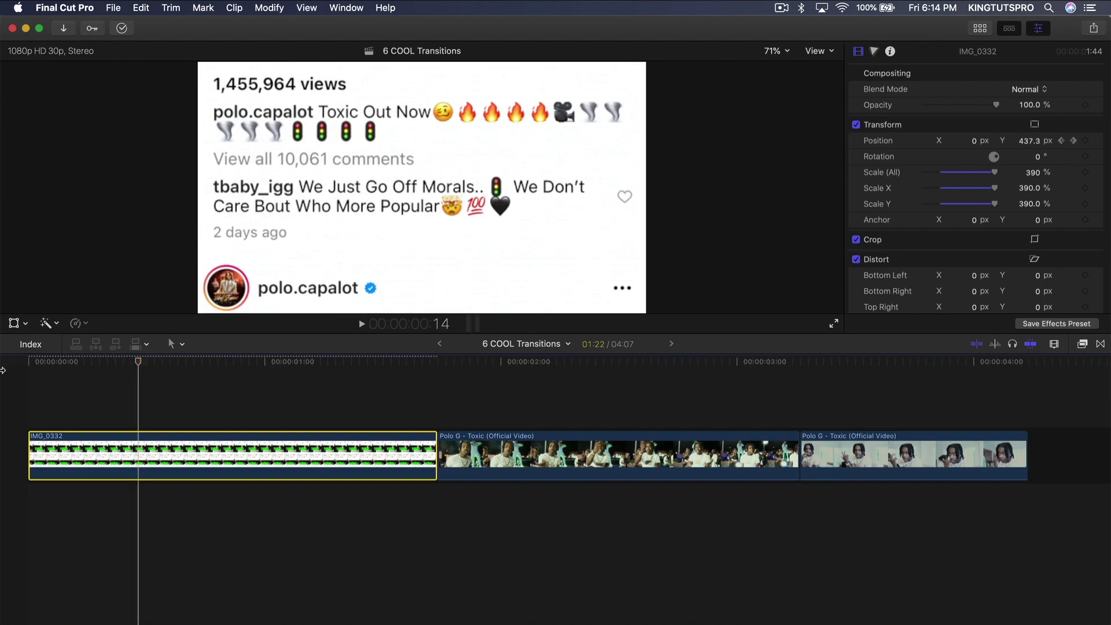
Show IMG_0332's video animation, move the second transform keyframe to frame 20, play the slower scroll and close the animation
right_click(101, 442)
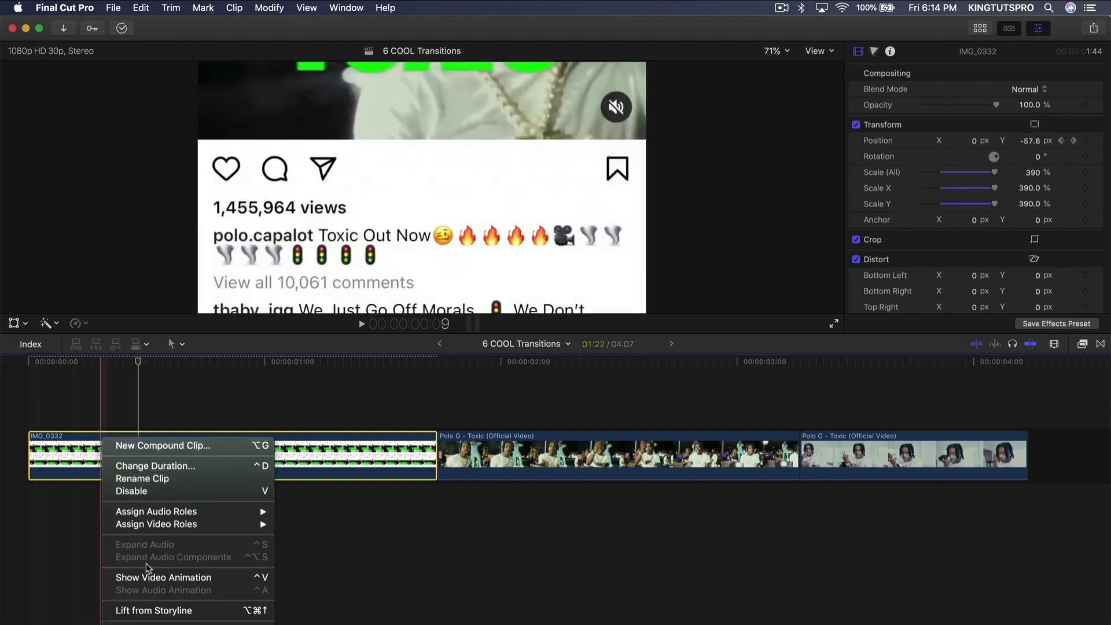
left_click_drag(147, 397, 185, 397)
key("space")
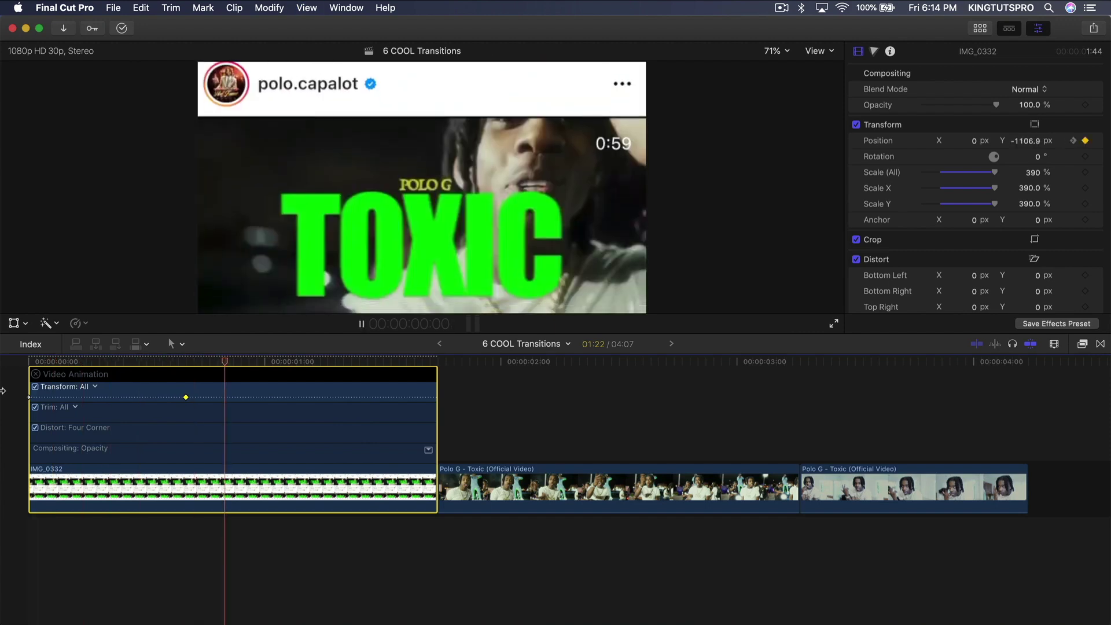
left_click(29, 362)
left_click(35, 374)
Add a holding position keyframe on IMG_0332 at frame 21, one frame after the scroll ends
mouse_move(193, 364)
left_mouse_down()
mouse_move(155, 366)
mouse_move(185, 362)
left_mouse_up()
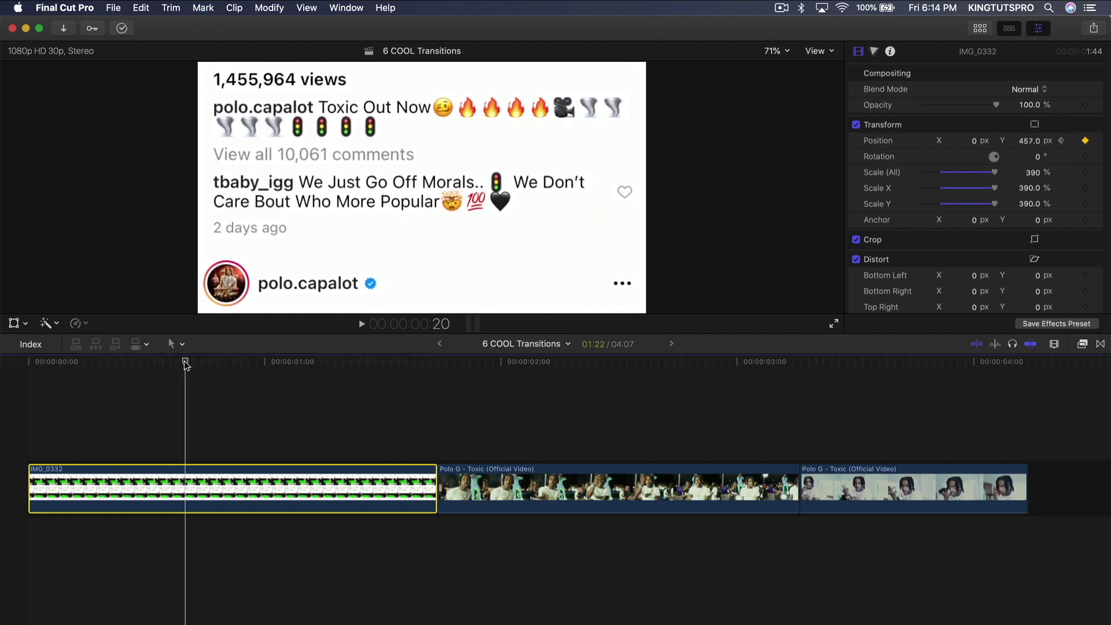
key("Right")
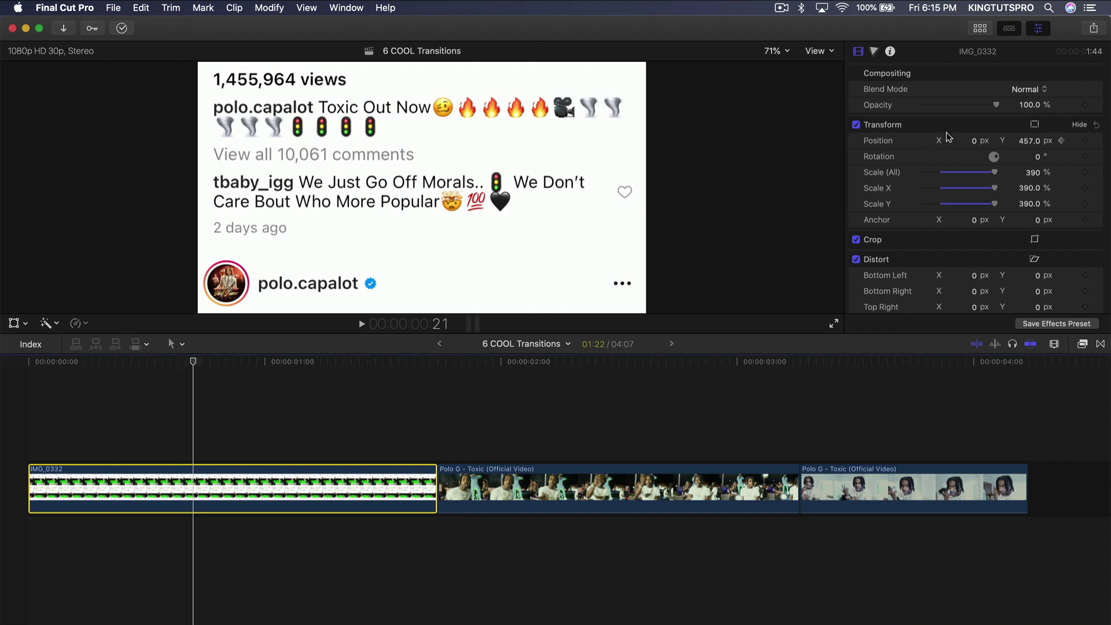
left_click(1092, 142)
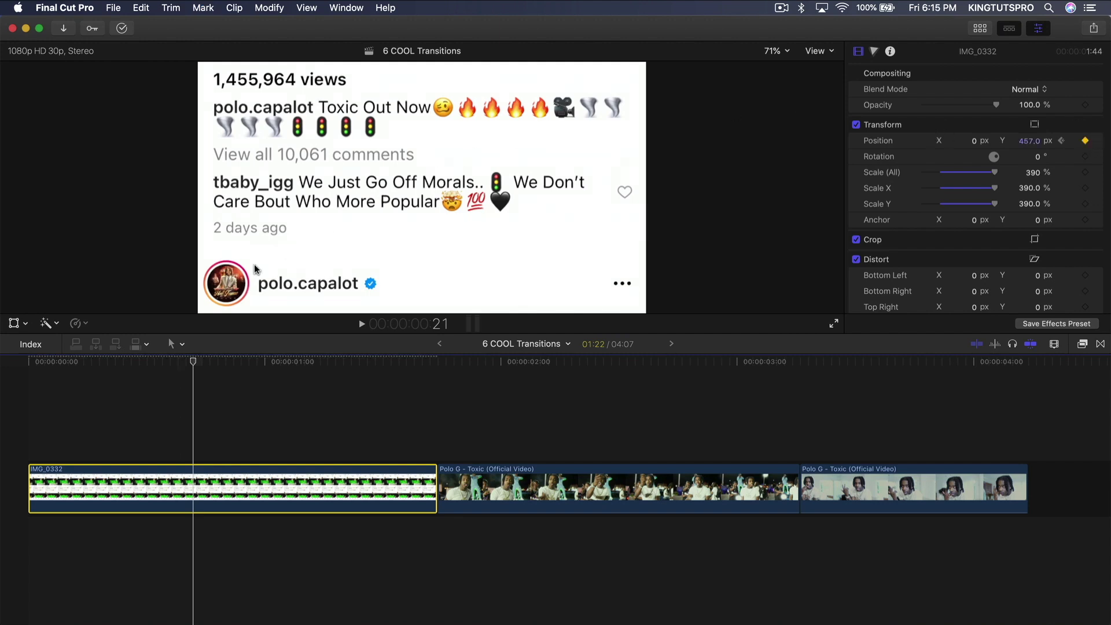
key("Right")
Around 1:00, increase IMG_0332's X position until the screenshot slides out of frame to the right, and play back the move
left_click_drag(215, 365, 271, 363)
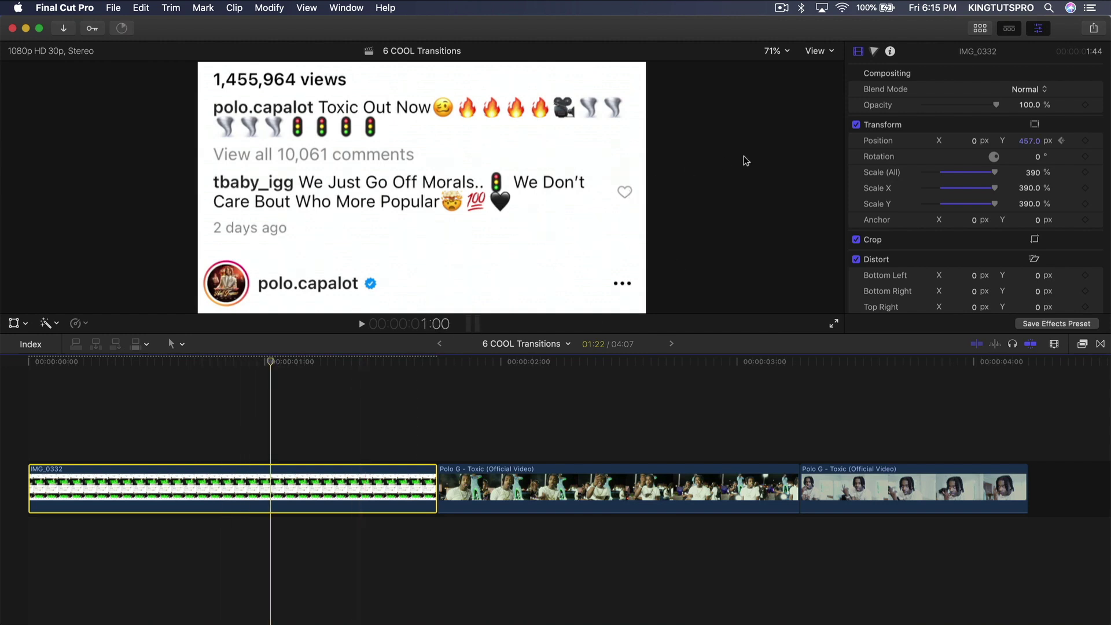
left_click(974, 142)
left_click_drag(973, 142, 973, 100)
left_click_drag(1035, 147, 1088, 146)
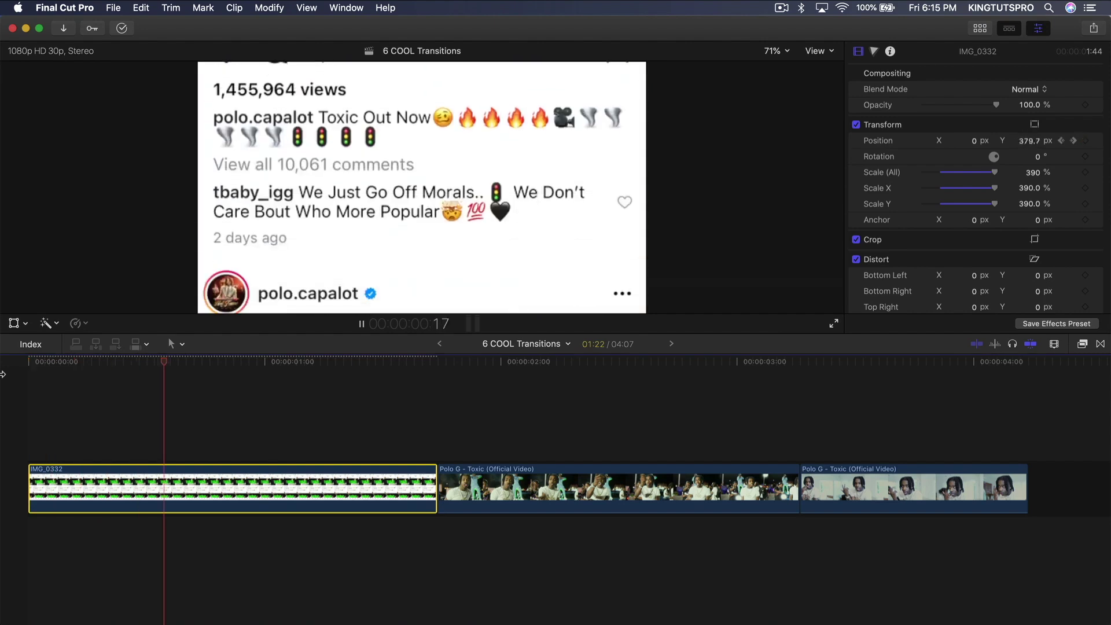
key("space")
key("space")
Trim the end of IMG_0332 to just after the point where the screenshot slides out of frame
left_click_drag(436, 480, 275, 474)
key("Right")
key("Right")
key("Right")
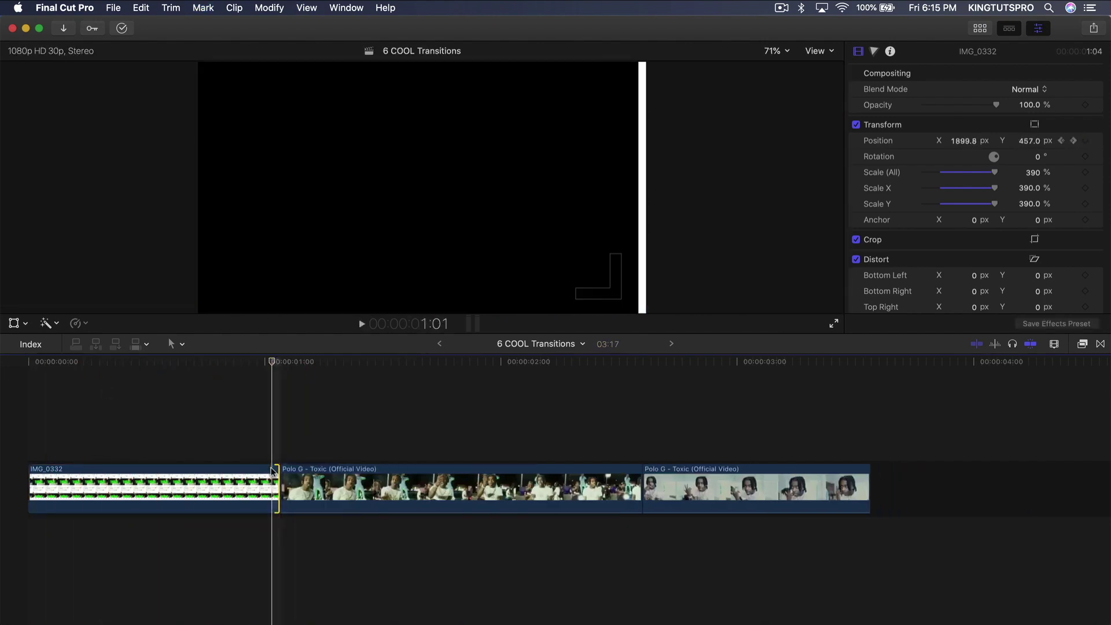
key("Left")
key("Left")
left_click_drag(274, 472, 294, 472)
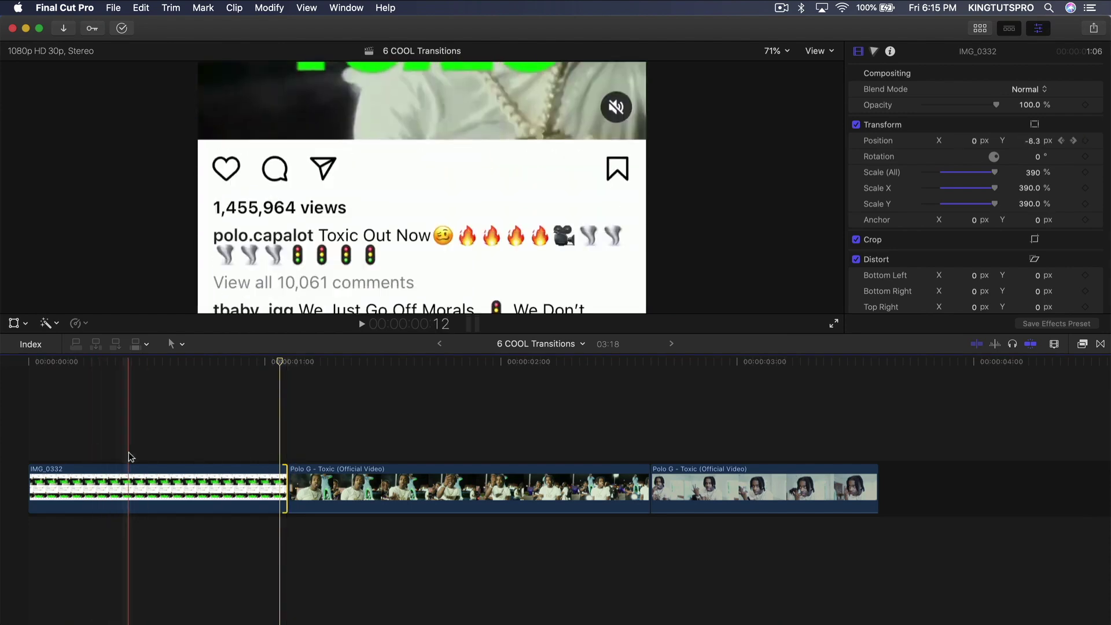
Connect the first Polo G - Toxic clip above IMG_0332 at the timeline start and trim its end to match IMG_0332
left_click(359, 485)
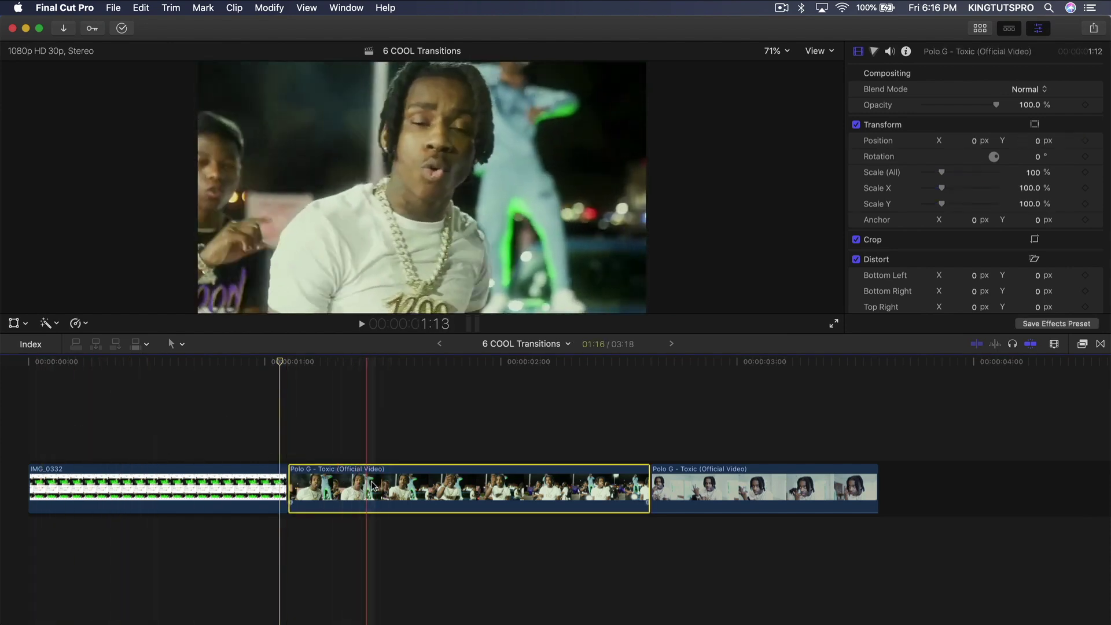
left_click_drag(367, 484, 135, 428)
key("super+equal")
left_click_drag(748, 431, 541, 433)
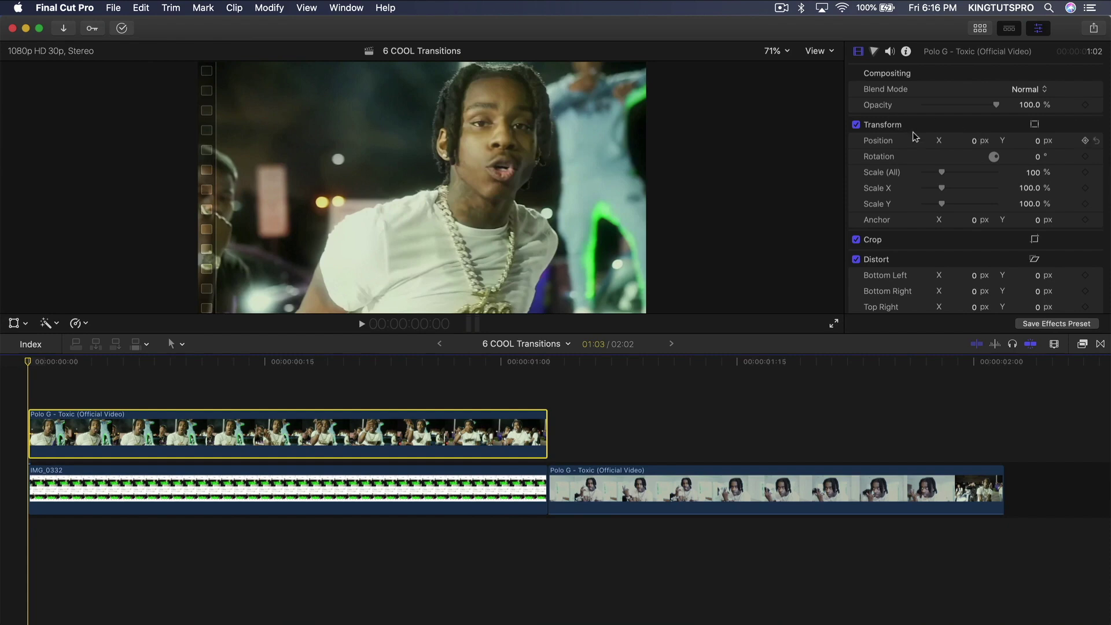
Set the upper clip's Y position to -278 px at the first frame and keyframe it
left_click_drag(1039, 143, 976, 157)
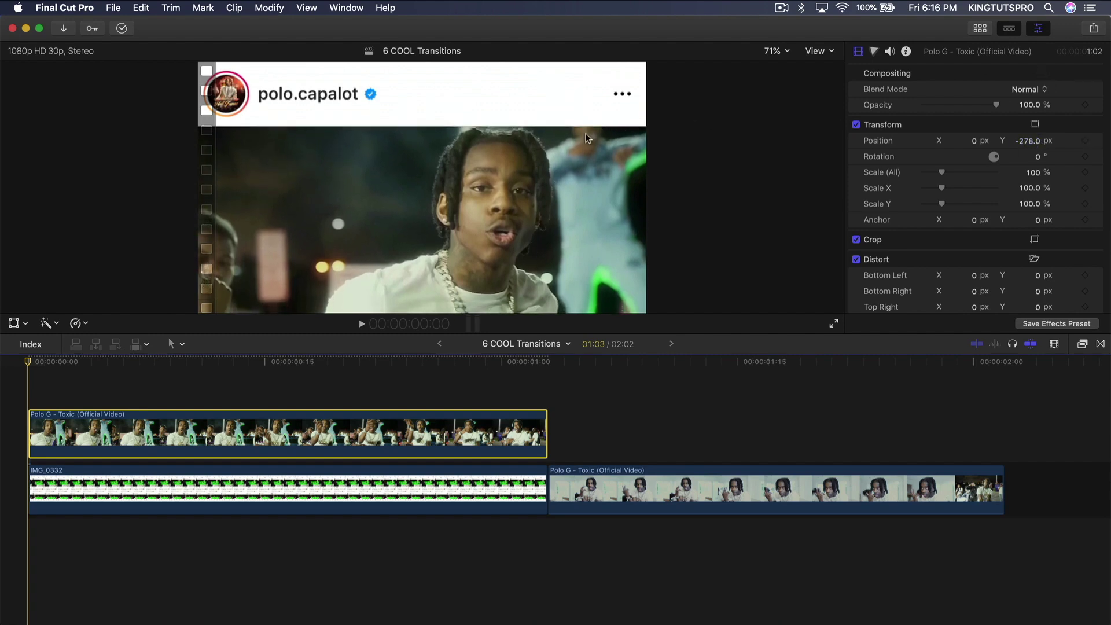
left_click(1085, 140)
key("Right")
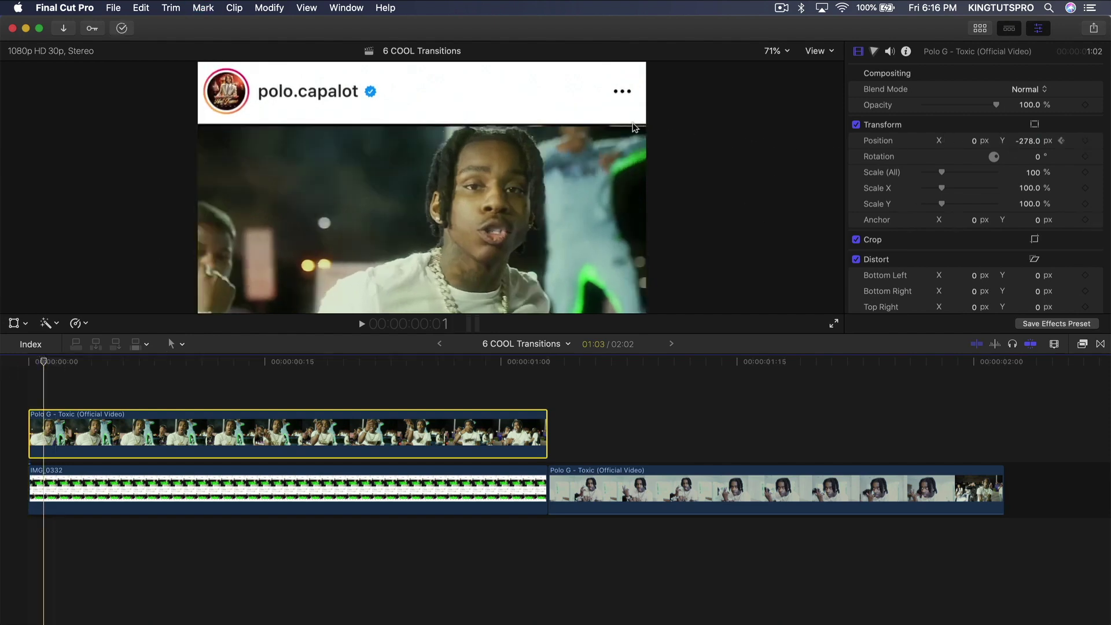
Keyframe the upper clip's Y position progressively upward over the following frames, passing 267 px at frame 8 and ending at 1115 px, and review the scroll
left_click_drag(1029, 145, 1027, 141)
key("Right")
key("Right")
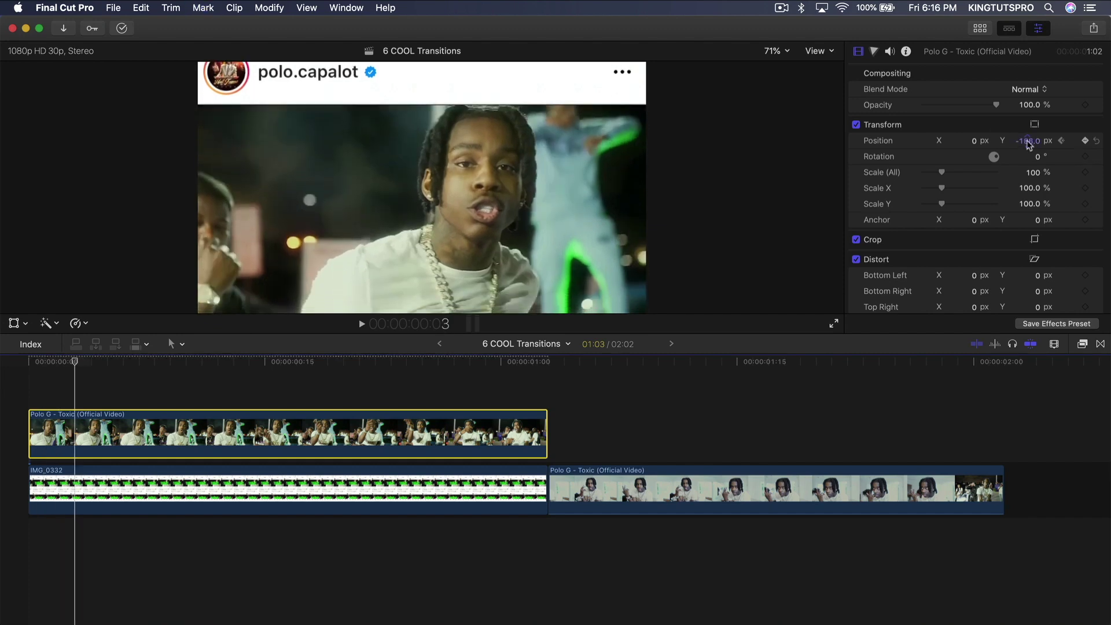
key("Right")
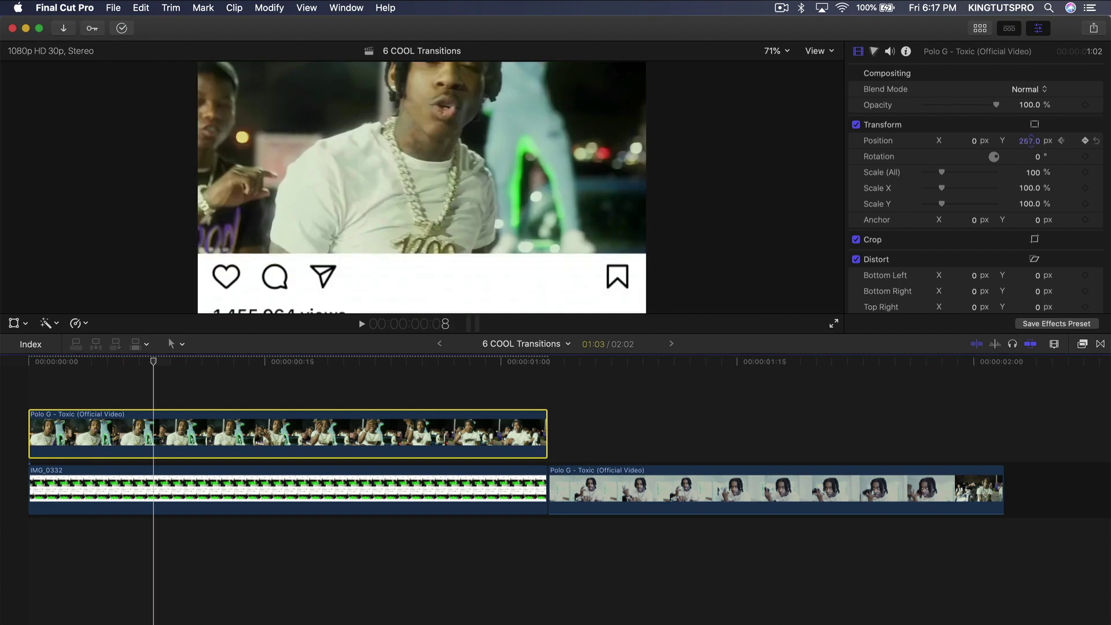
left_click_drag(1030, 144, 1031, 137)
key("Right")
key("Right")
key("Right")
key("Right")
key("Right")
key("Right")
key("Right")
key("Right")
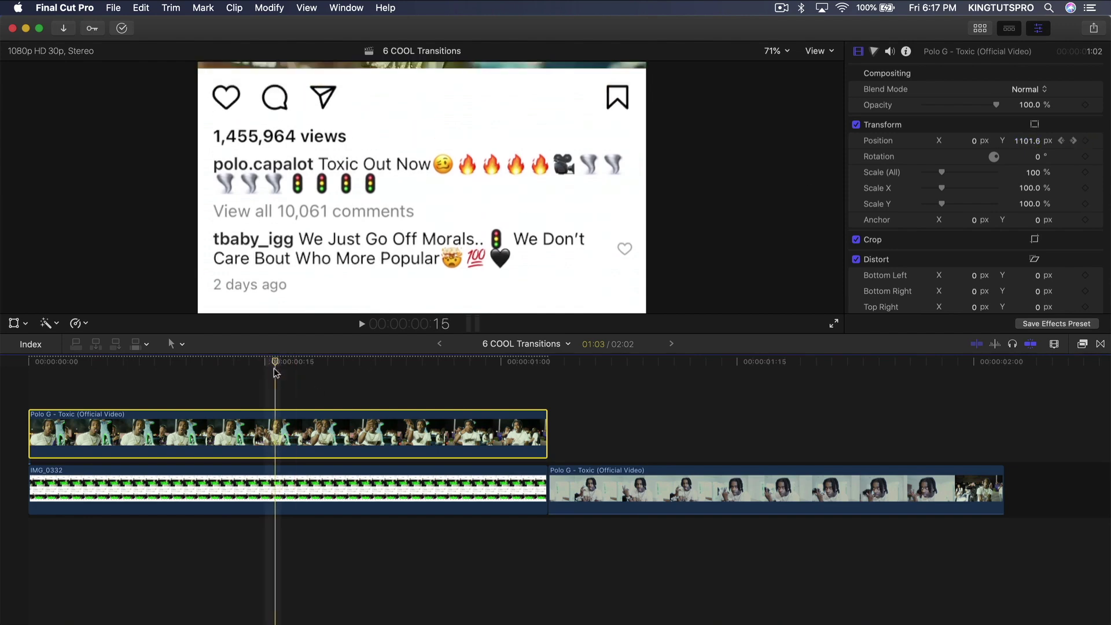
key("space")
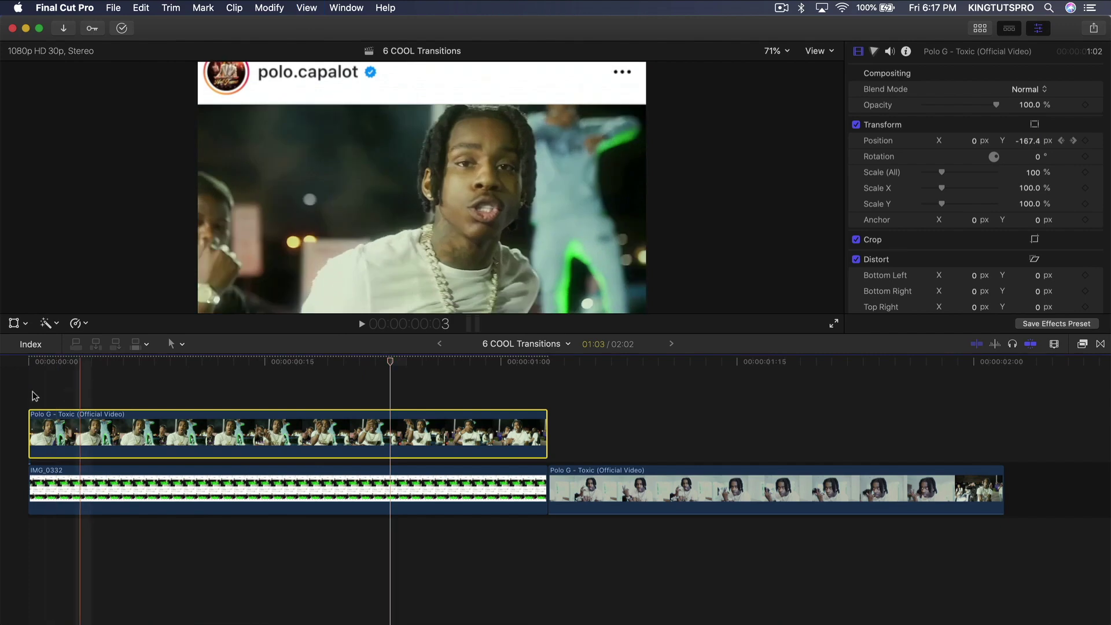
left_click_drag(259, 364, 368, 376)
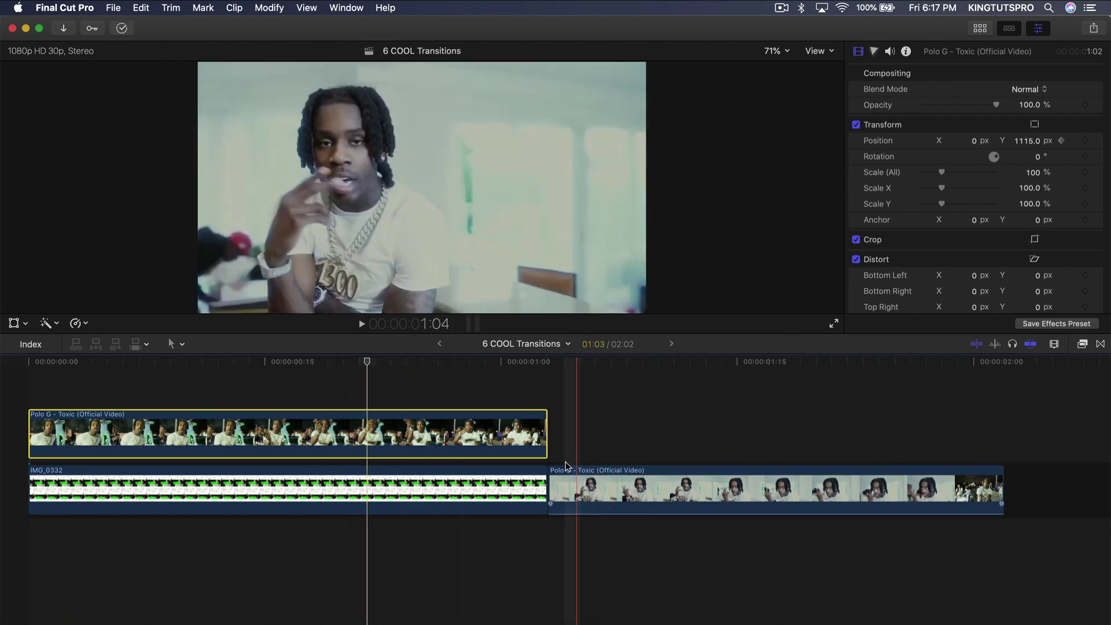
left_click_drag(574, 470, 405, 549)
key("Right")
key("Right")
key("Right")
key("Right")
key("Right")
key("Right")
key("Right")
key("Right")
key("Right")
key("space")
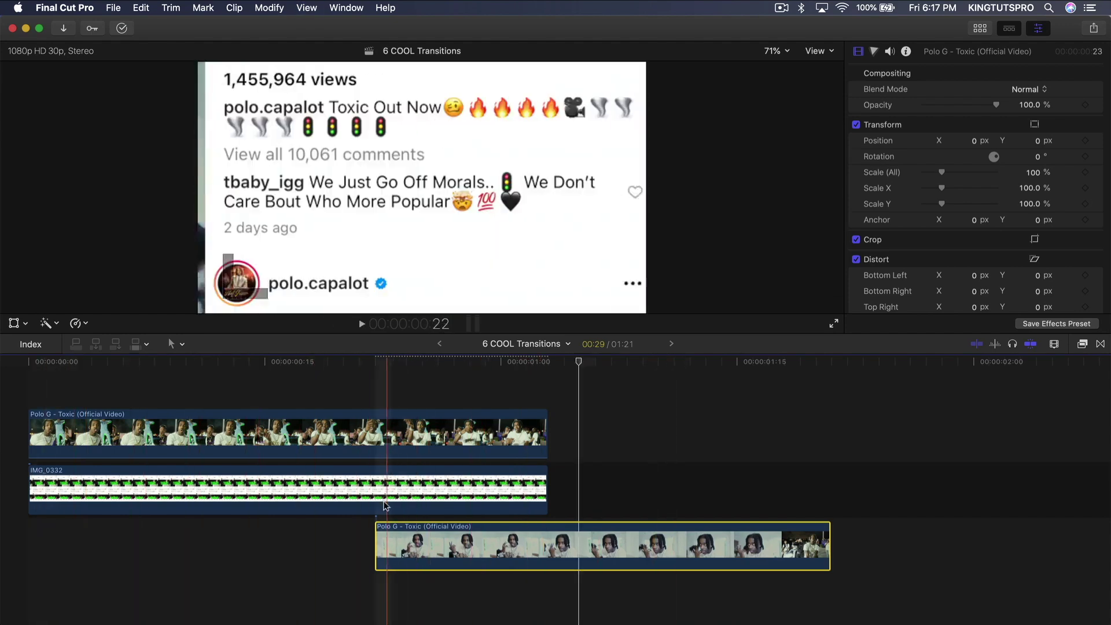
left_click_drag(461, 532, 634, 486)
Insert the IMG_0331 profile screenshot from the media browser between IMG_0332 and the last video clip
left_click(979, 27)
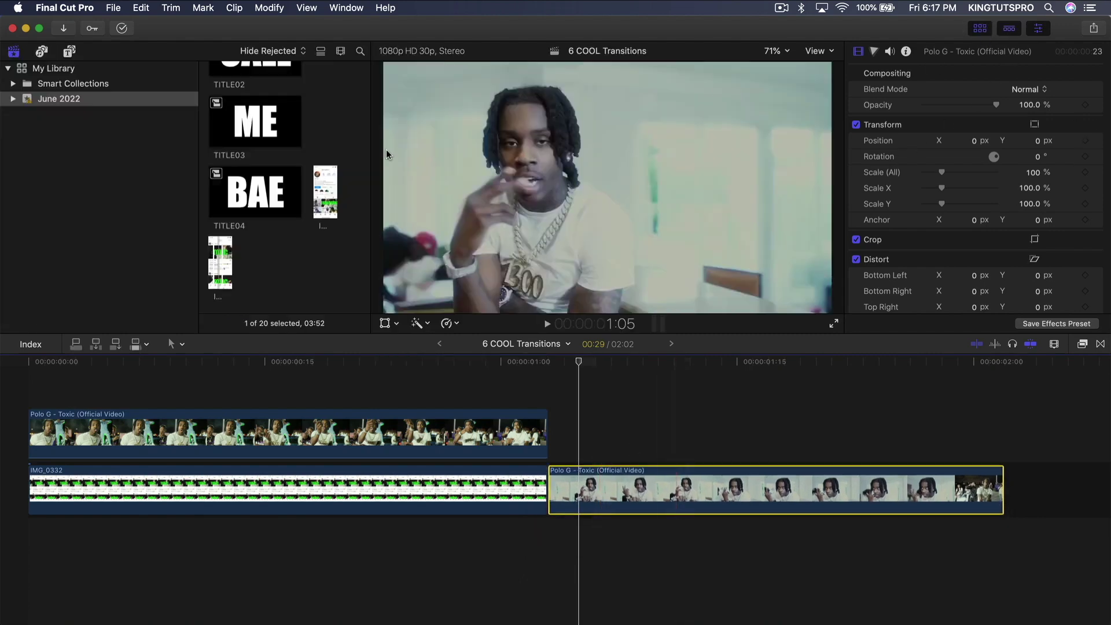
left_click(327, 184)
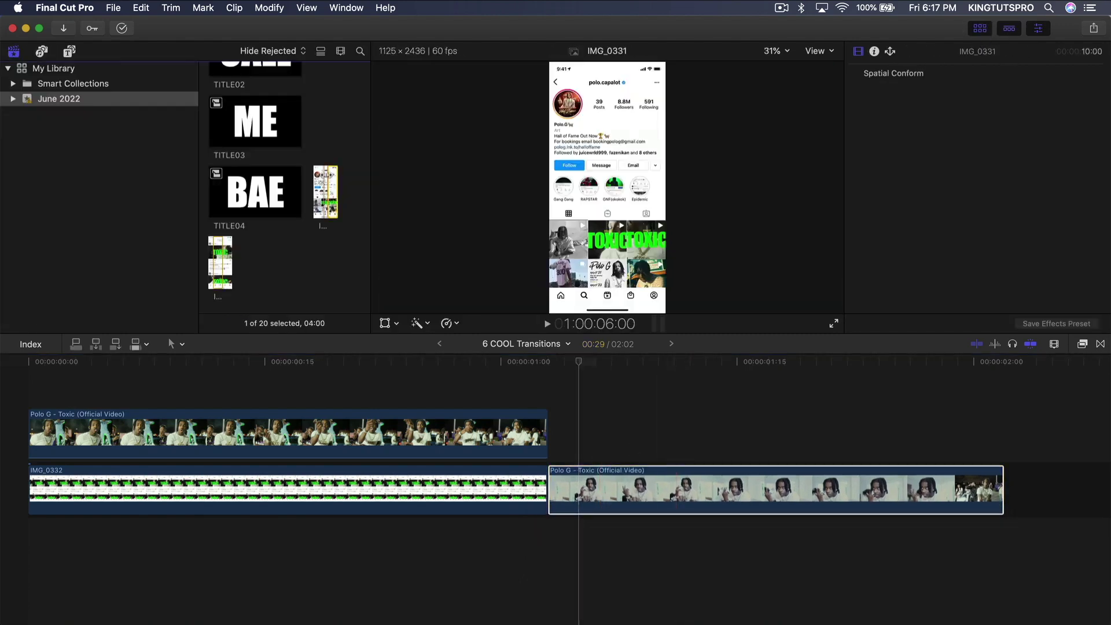
left_click_drag(340, 190, 562, 491)
key("shift+z")
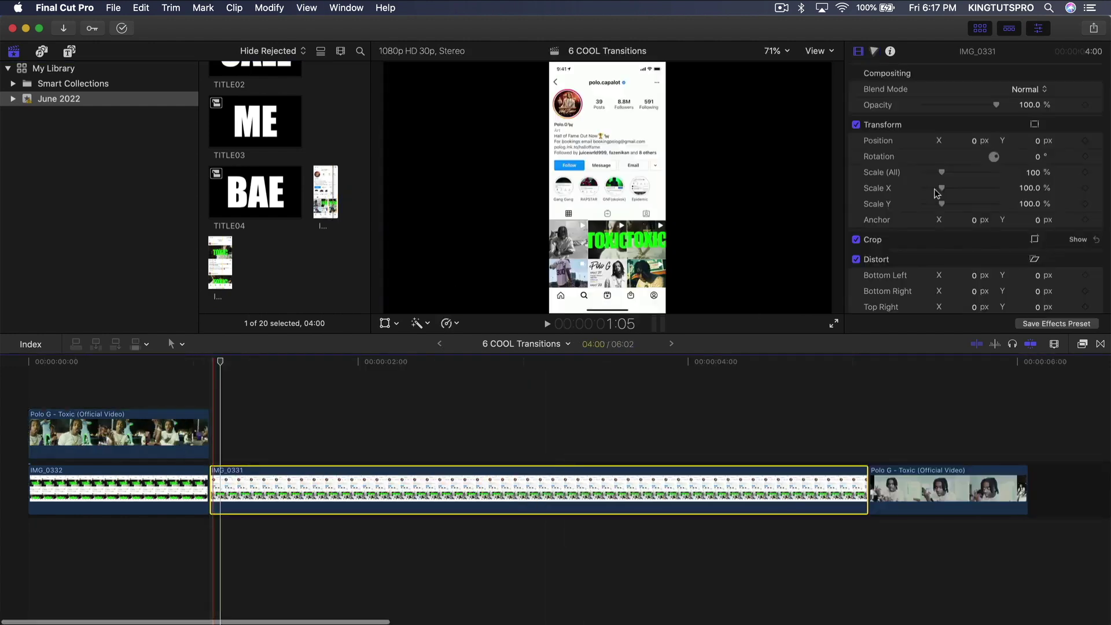
Hide the media browser, scale IMG_0331 to 390% and set its Y position to 855 px
key("ctrl+super+1")
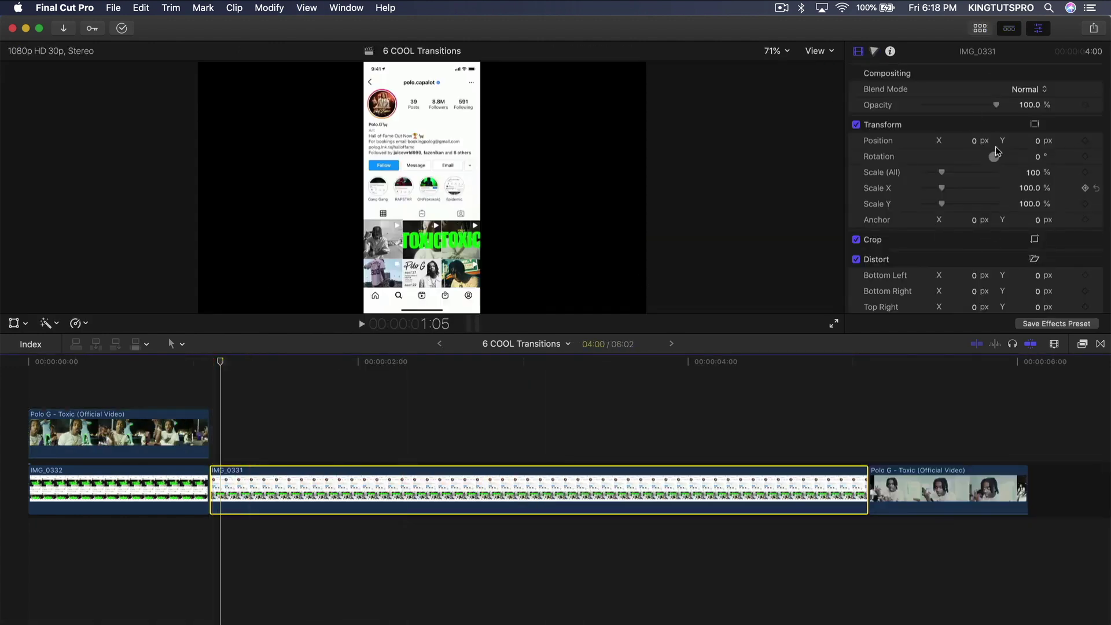
left_click(1033, 173)
type("390")
key("Return")
left_click_drag(1030, 141, 1034, 141)
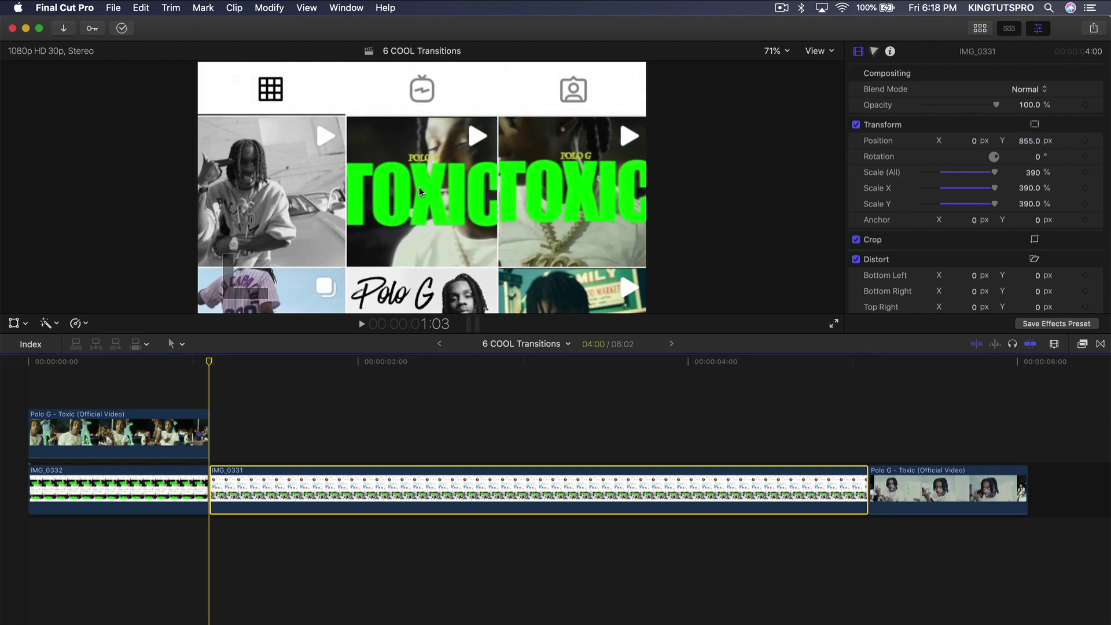
Show the centre crosshair guides in the viewer and set IMG_0331's Y position to 869 px
left_click(830, 52)
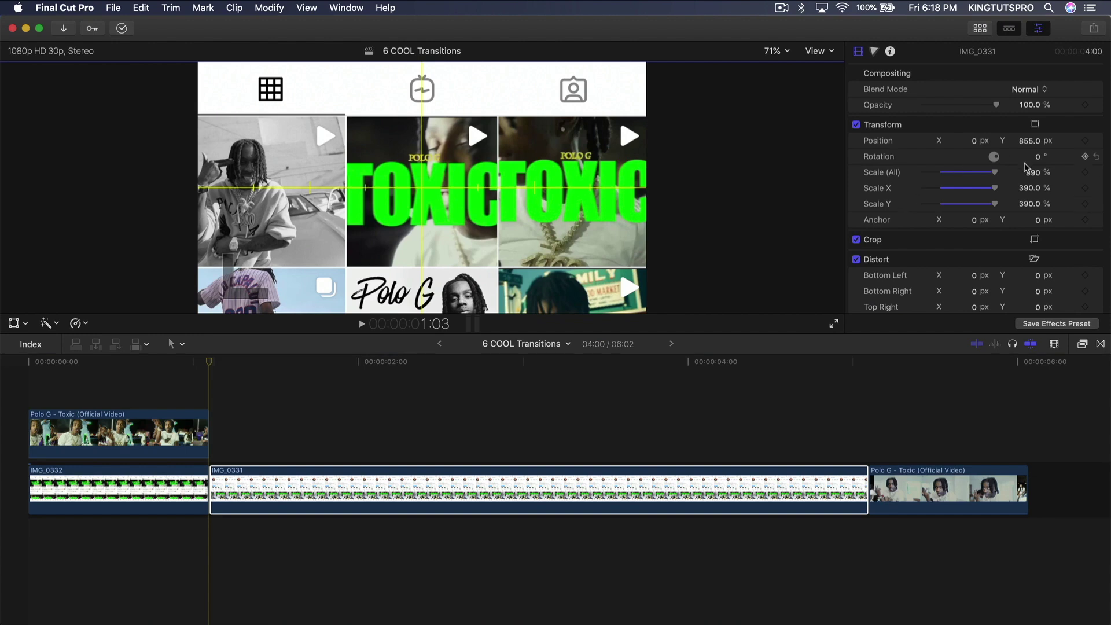
left_click_drag(1029, 144, 1028, 141)
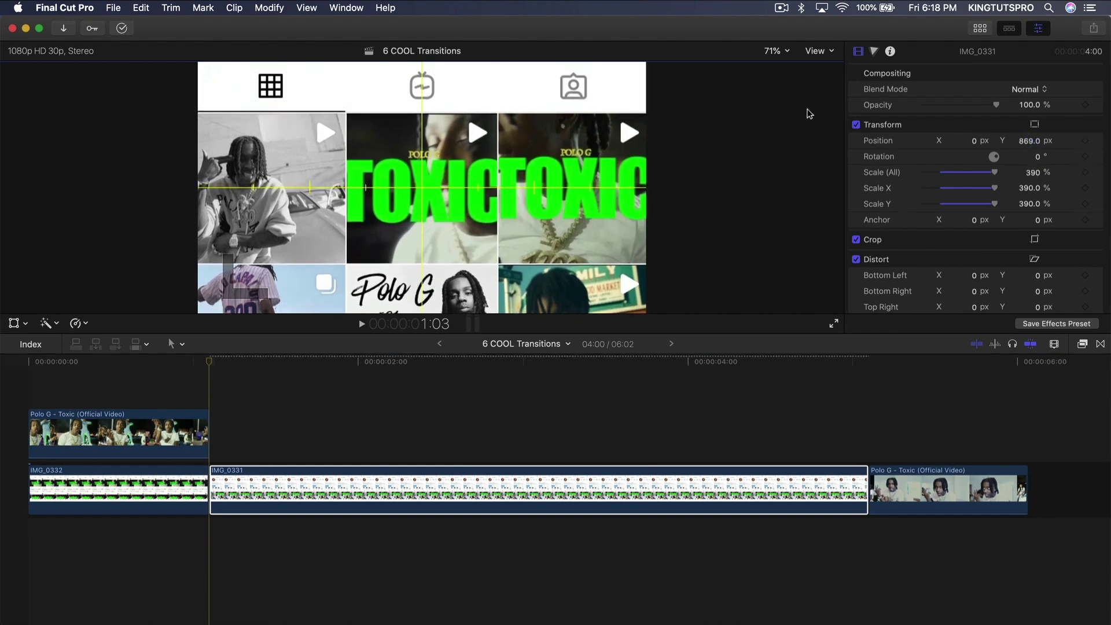
Display IMG_0331's transform controls and set its anchor Y to -219 px
left_click(775, 51)
left_click(776, 92)
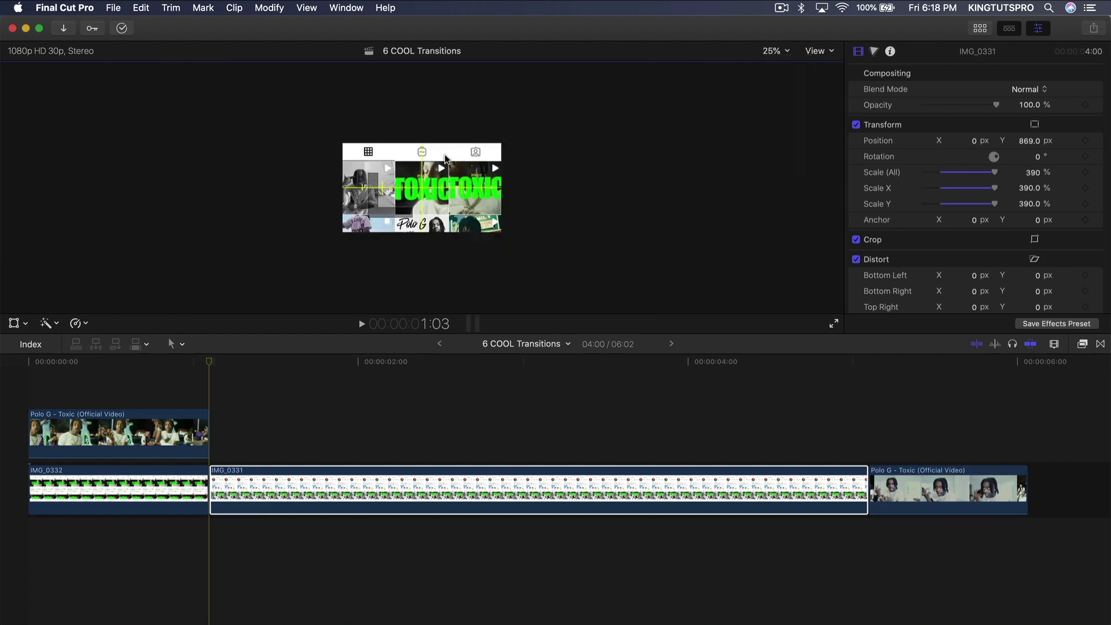
left_click(18, 324)
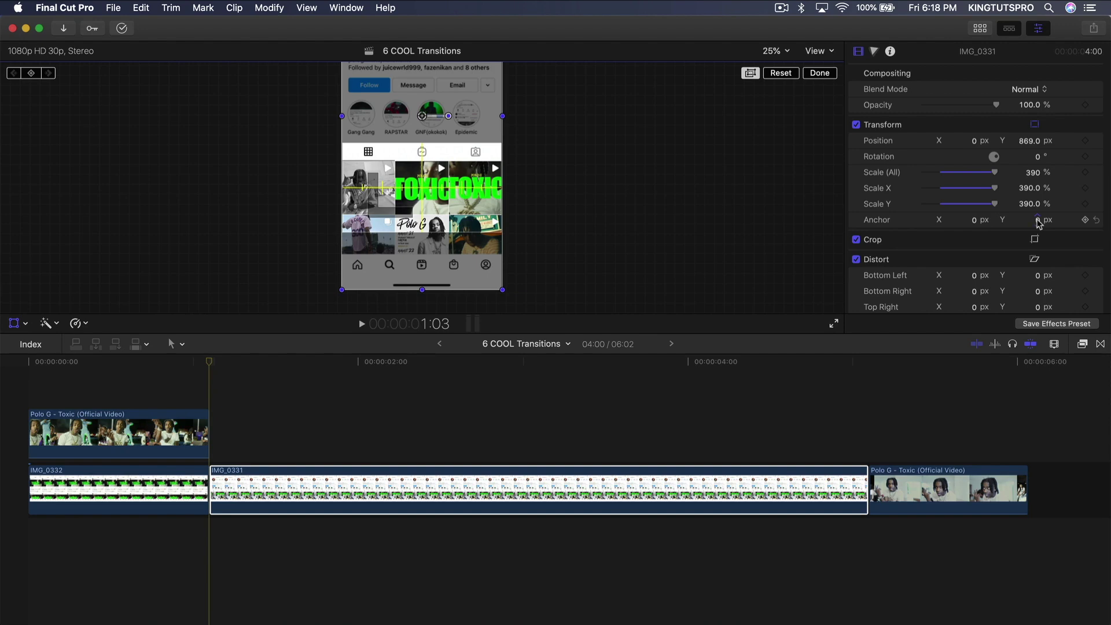
left_click_drag(1039, 219, 422, 122)
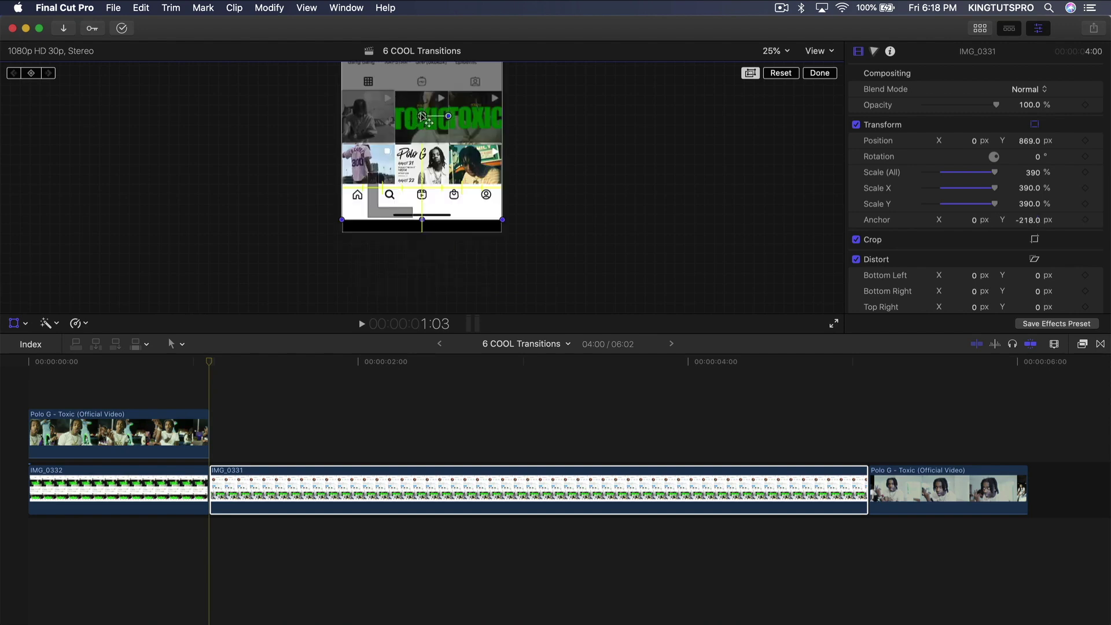
left_click_drag(1027, 224, 1027, 224)
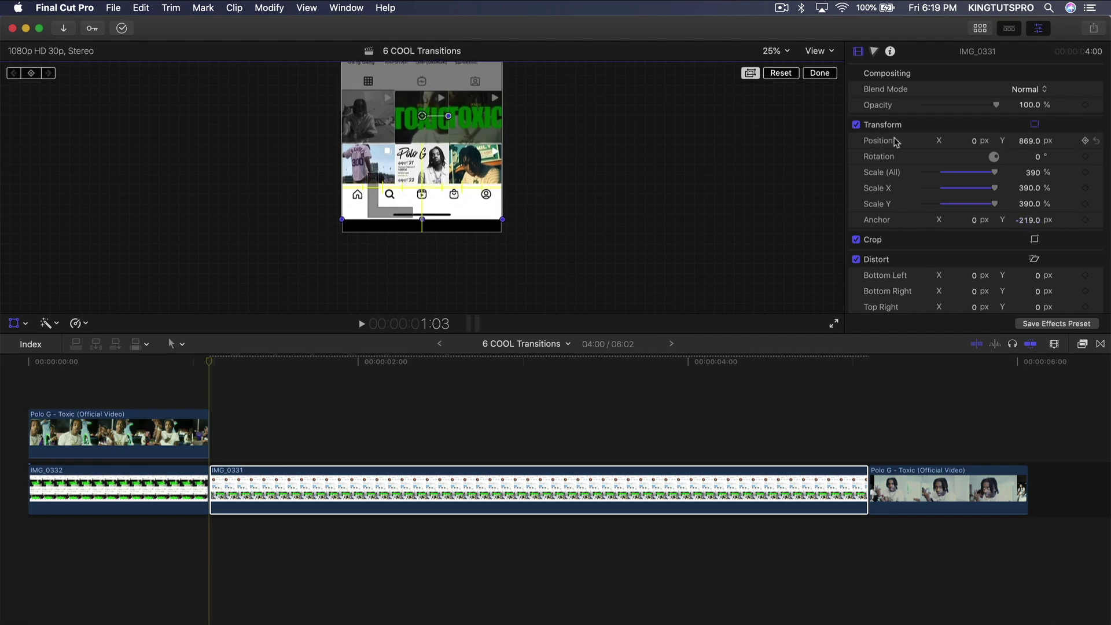
Recentre IMG_0331 so the middle TOXIC thumbnail sits on the crosshair, with a Y position of 1 px
left_click_drag(1028, 145, 962, 145)
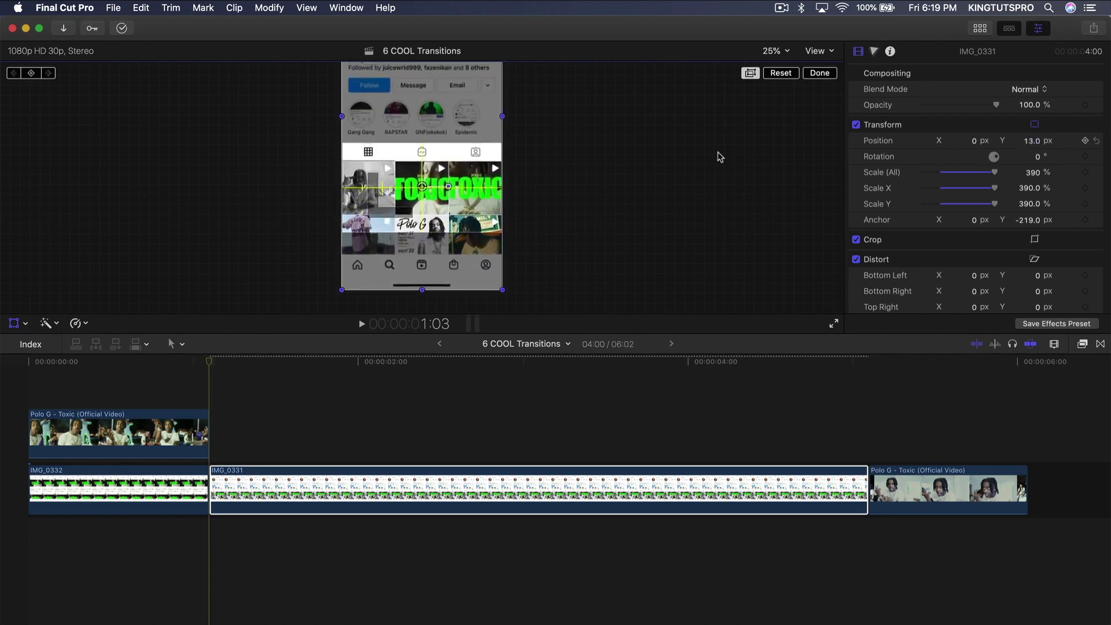
left_click(772, 51)
left_click(774, 63)
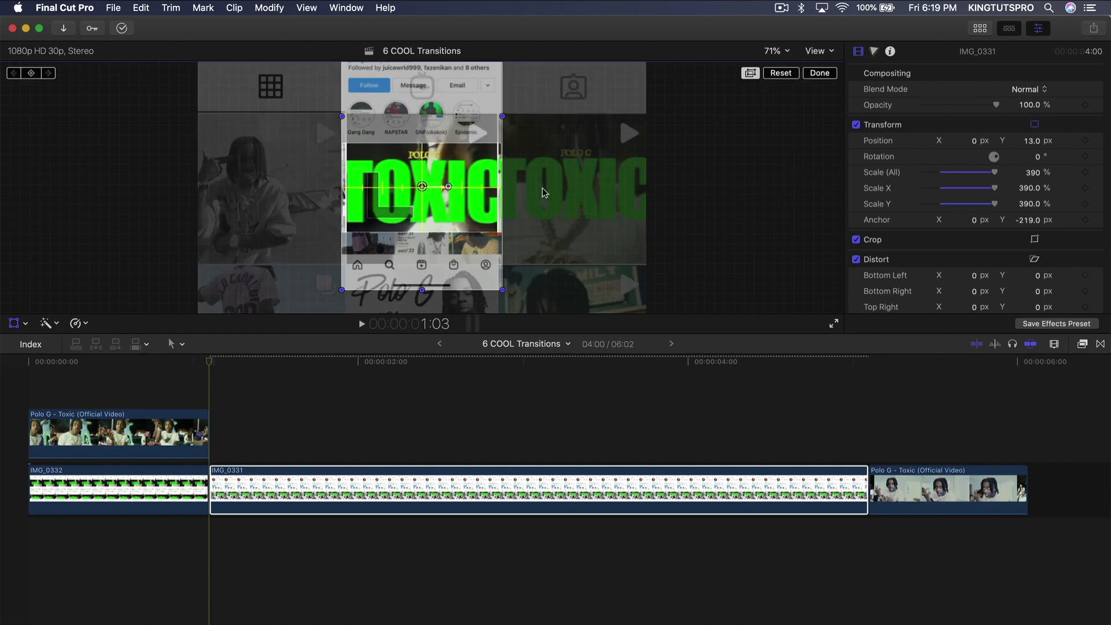
mouse_move(1039, 144)
left_mouse_down()
mouse_move(1038, 168)
mouse_move(1034, 144)
left_mouse_up()
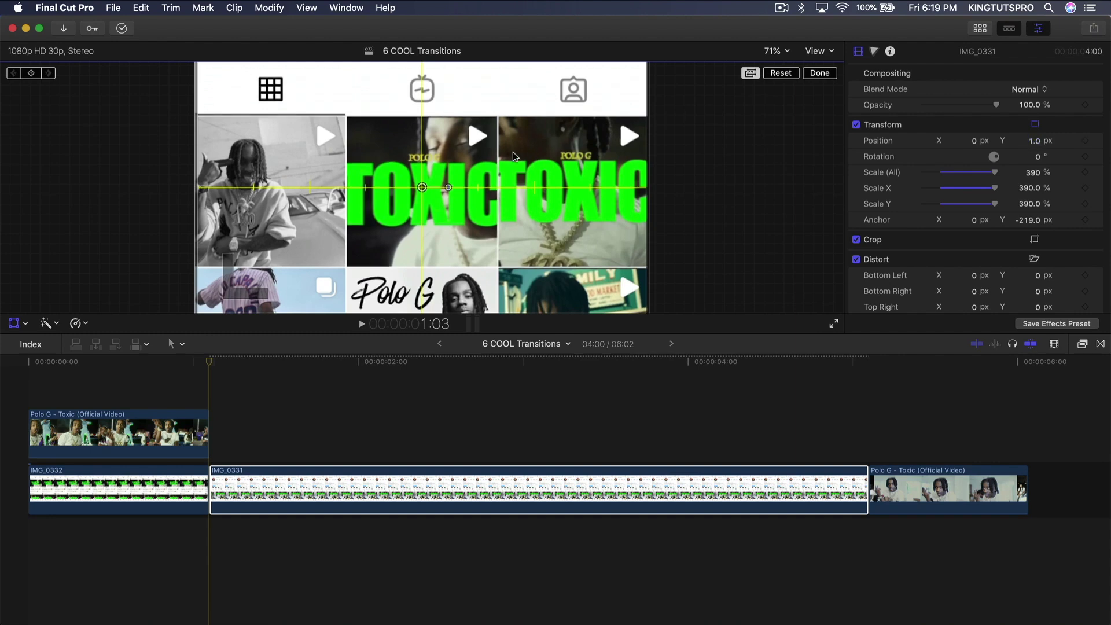
Animate a zoom on IMG_0331 with scale keyframes of 390% at 1:13 and 1178% at 1:25
left_click(263, 368)
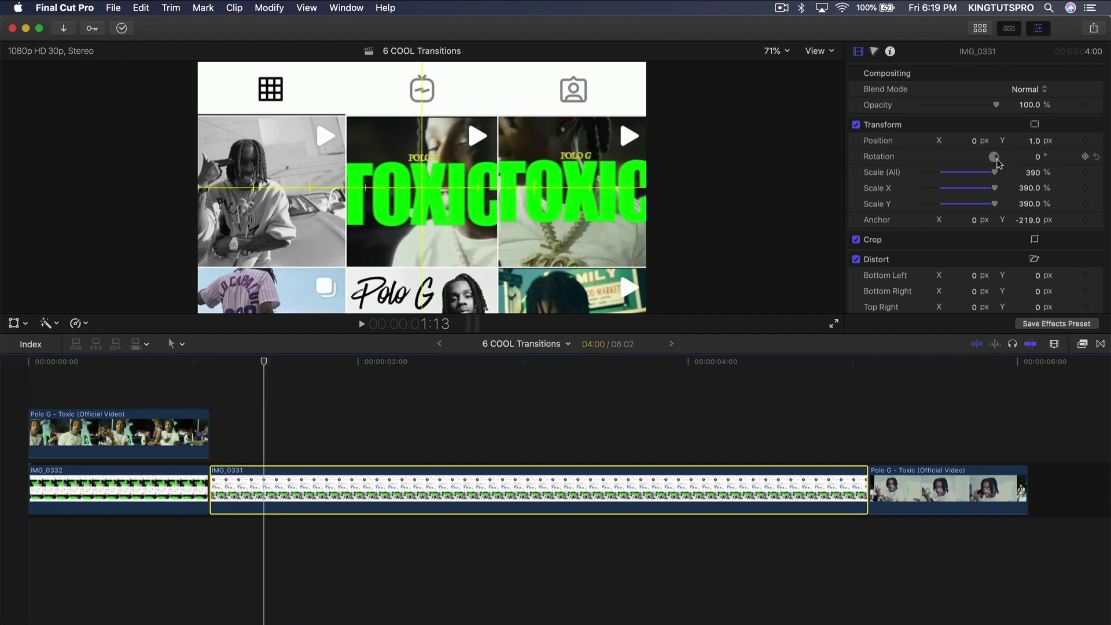
left_click(1085, 173)
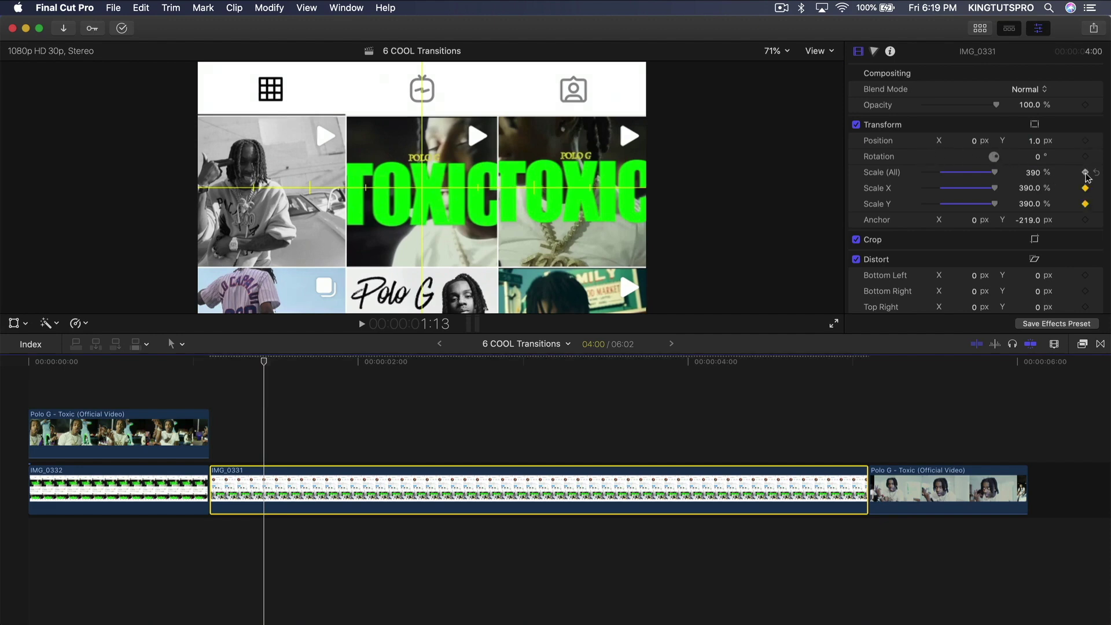
left_click_drag(268, 363, 302, 366)
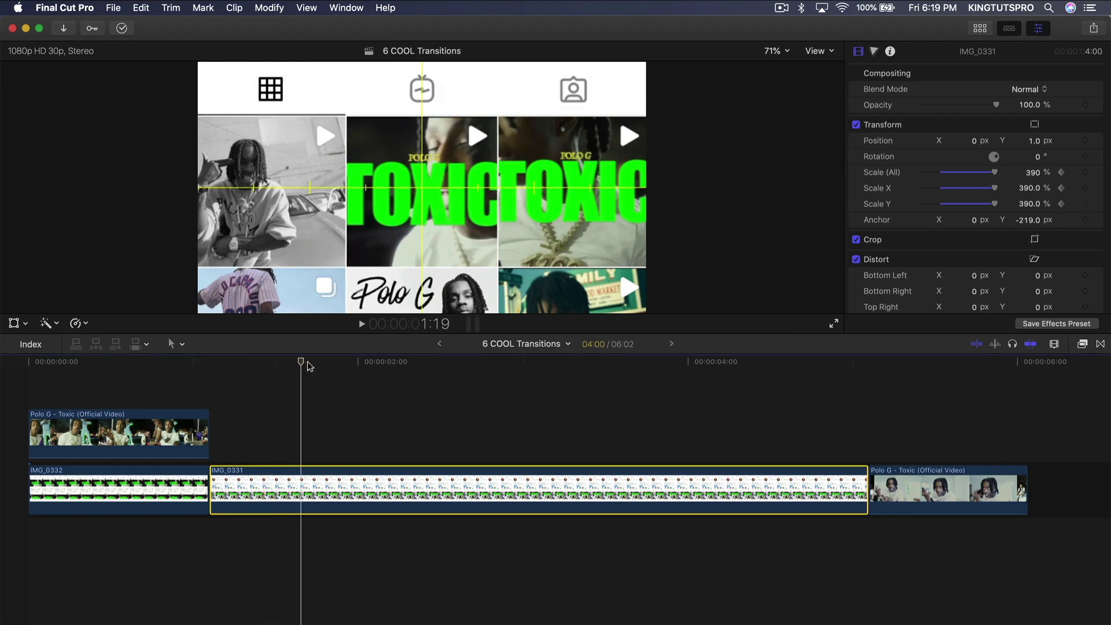
left_click(15, 323)
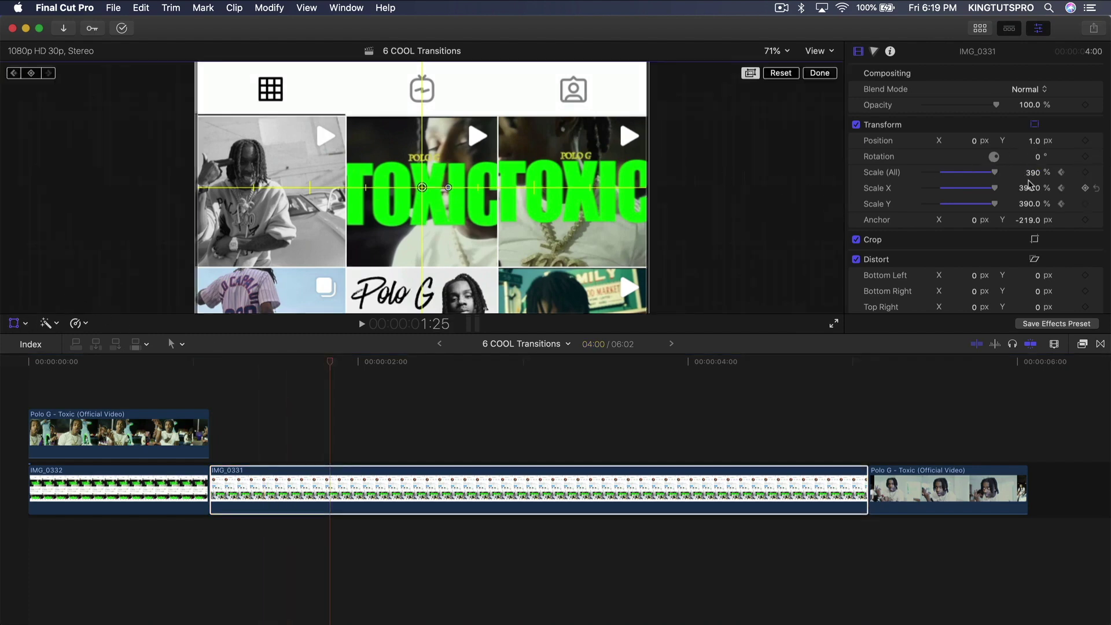
left_click_drag(1034, 177, 1039, 185)
left_click(825, 73)
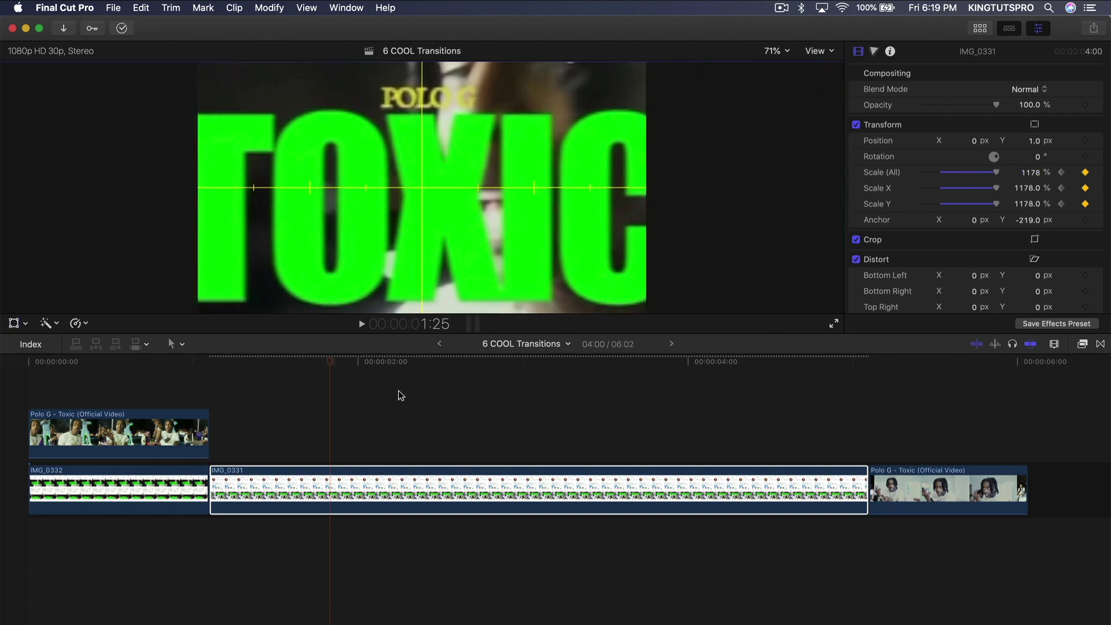
Preview the zoom, split IMG_0331 right after it ends at about 1:26, and delete the remaining part
left_click_drag(331, 365, 218, 376)
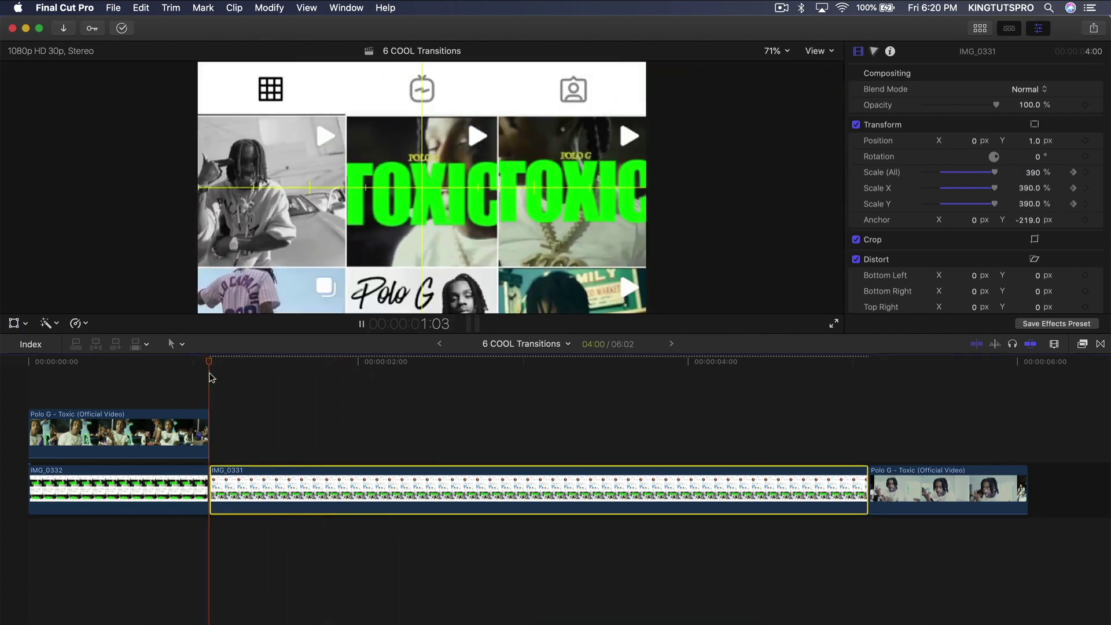
key("space")
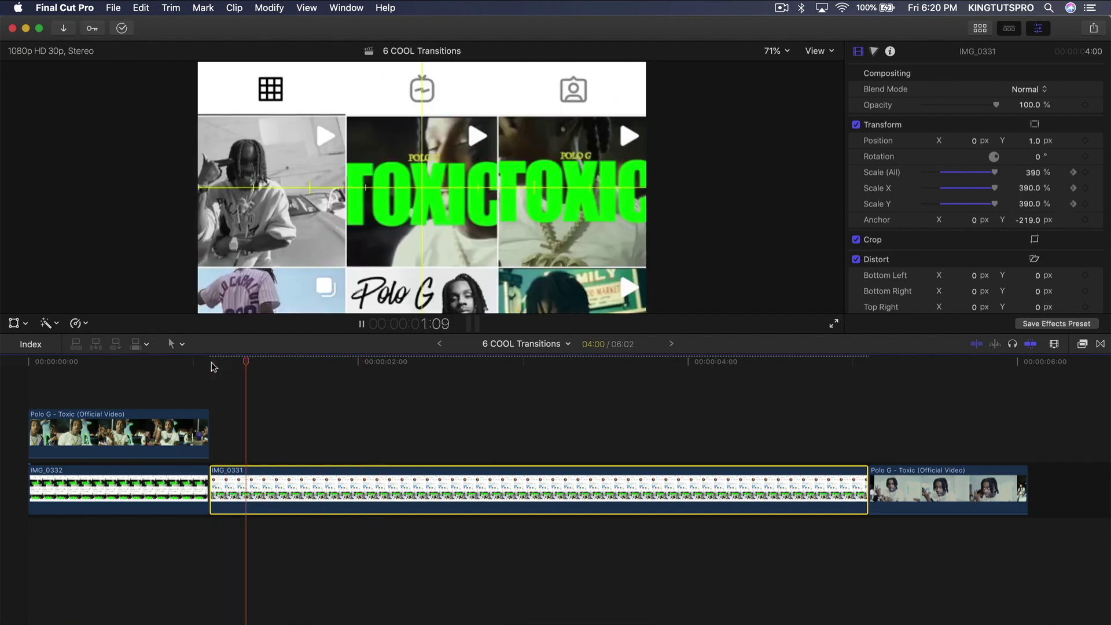
key("space")
key("super+b")
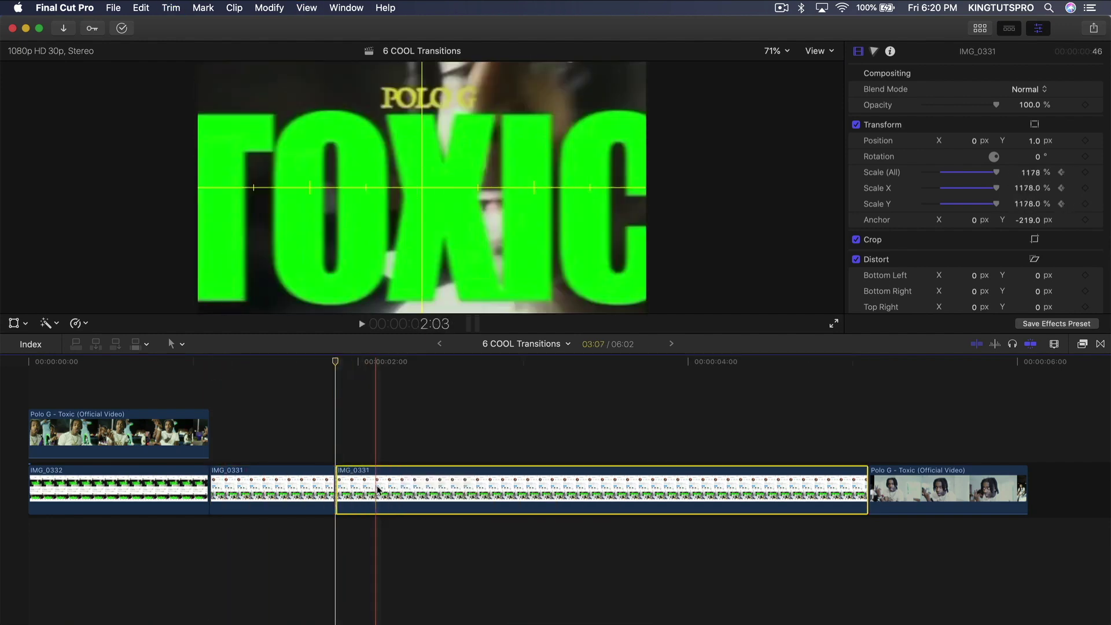
key("BackSpace")
Move the shortened IMG_0331 clip beneath the main storyline so it starts before IMG_0332 ends
key("Up")
key("super+=")
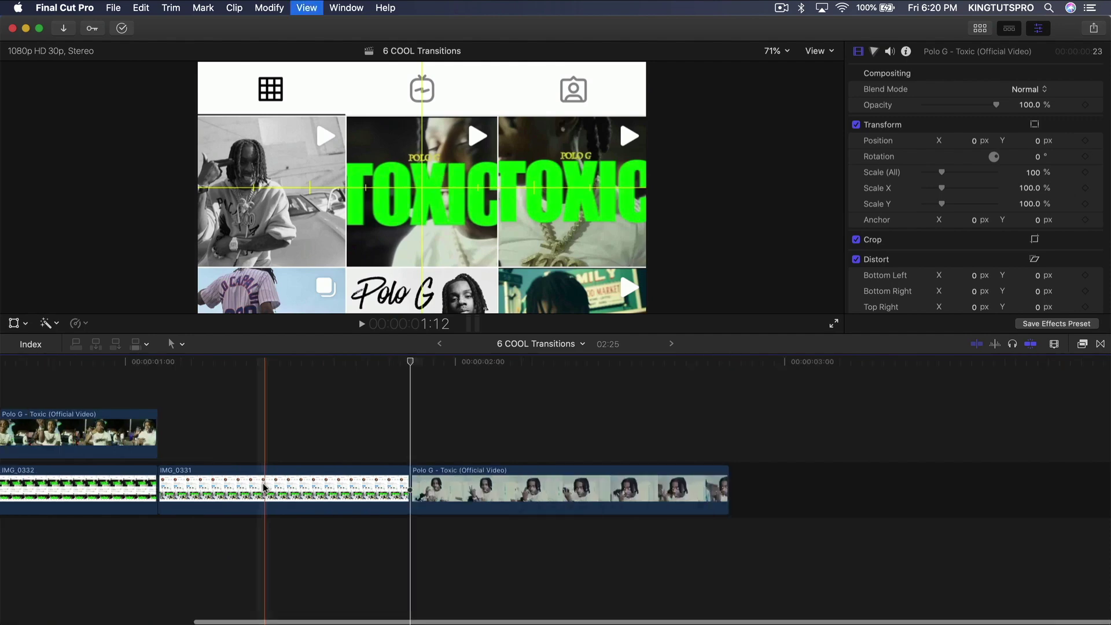
scroll(319, 473, "left", 3)
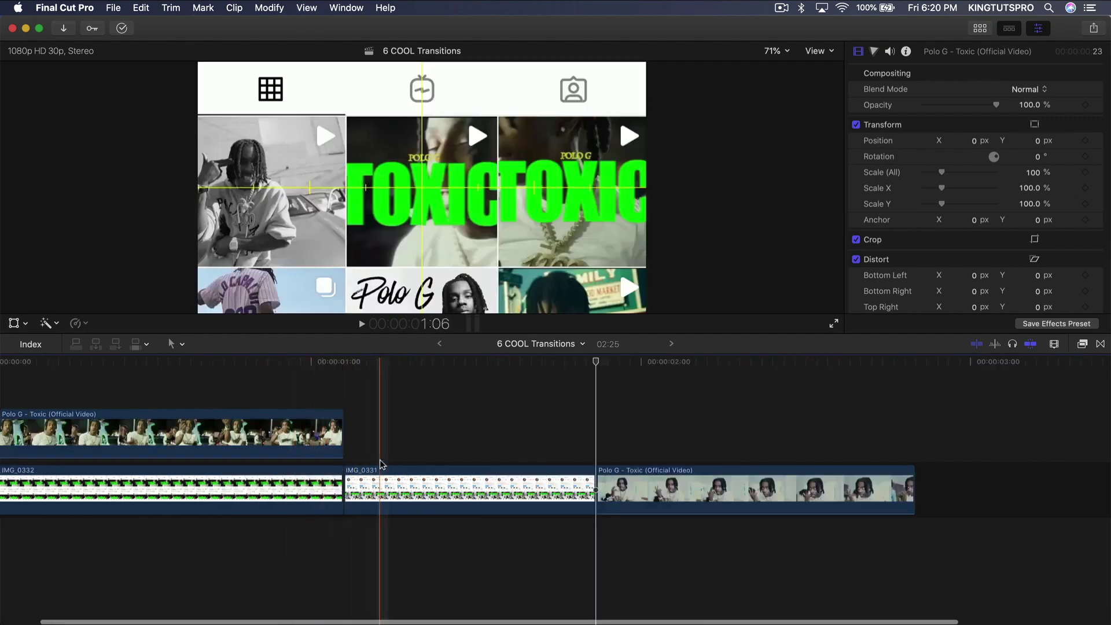
left_click(387, 499)
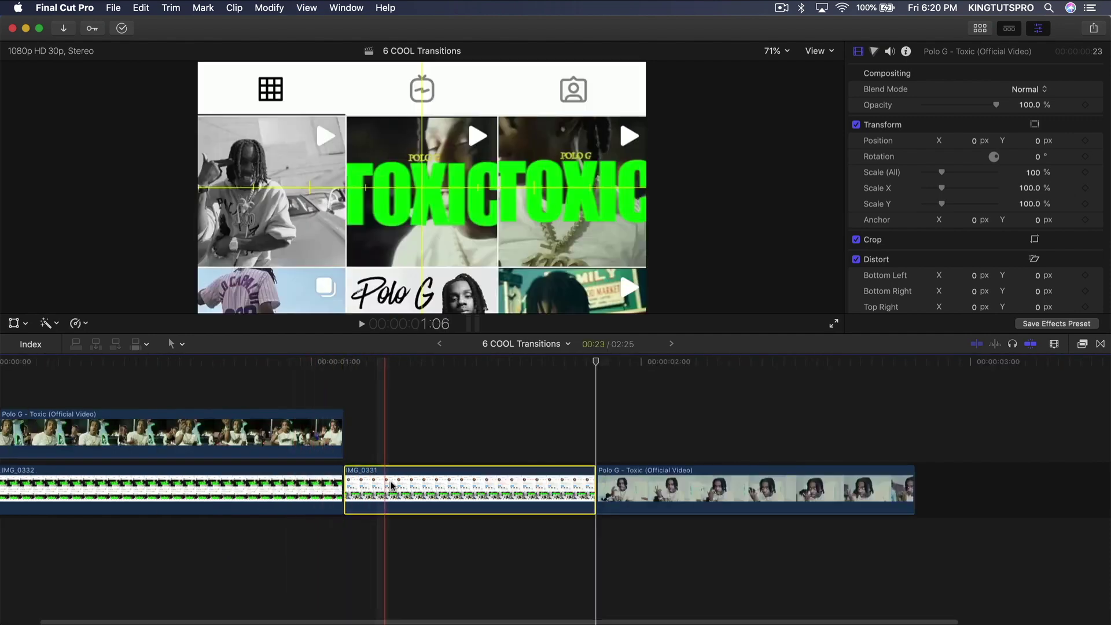
left_click_drag(387, 501, 301, 564)
Disable the Polo G - Toxic clip that follows IMG_0332 so the IMG_0331 layer underneath shows
key("v")
key("v")
key("v")
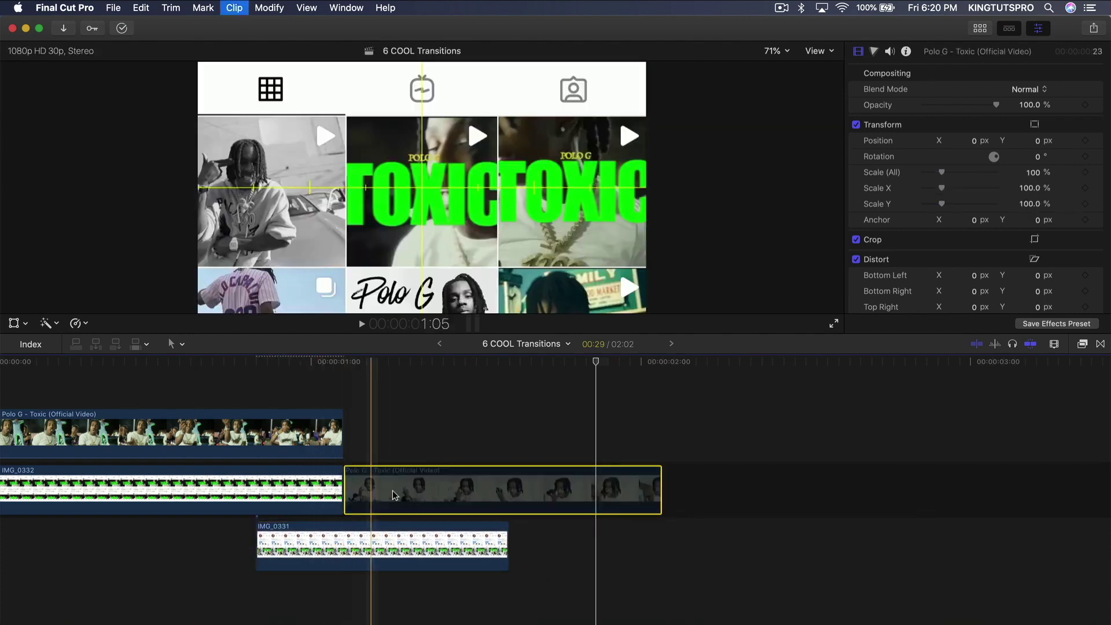
scroll(346, 533, "left", 3)
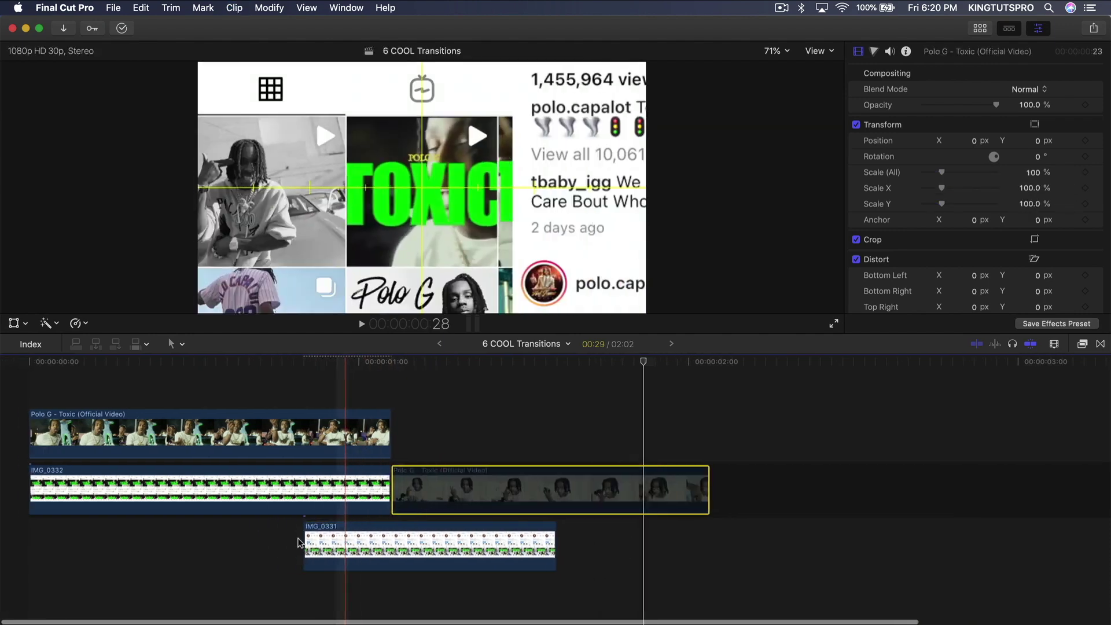
Move the IMG_0331 clip earlier beneath IMG_0332 so it starts at frame 21
left_click(296, 503)
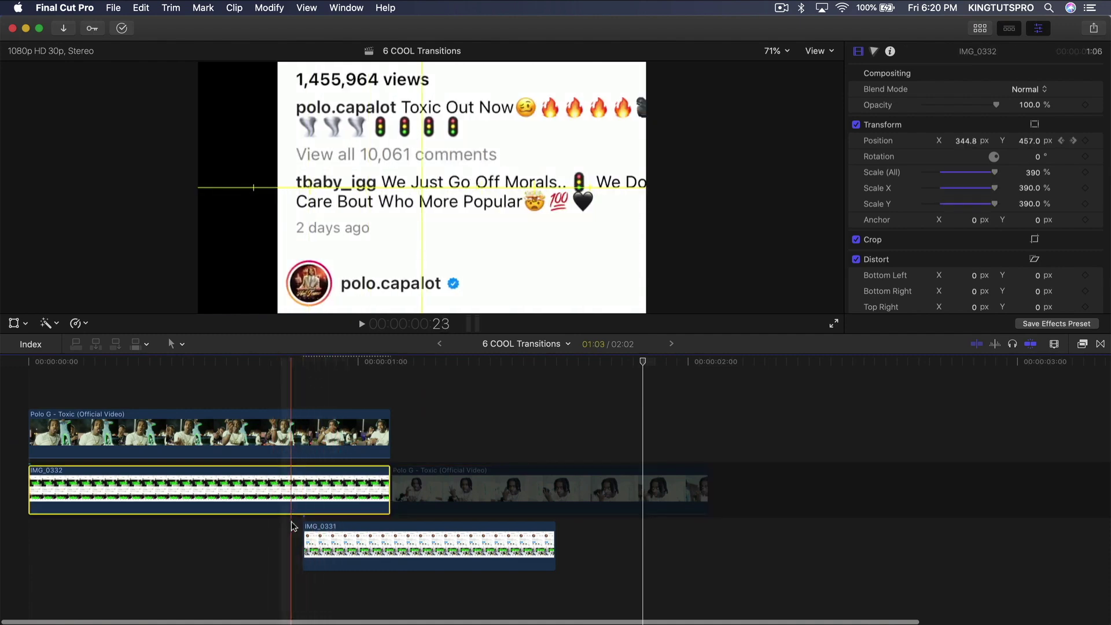
left_click_drag(314, 545, 292, 545)
key("Left")
key("Left")
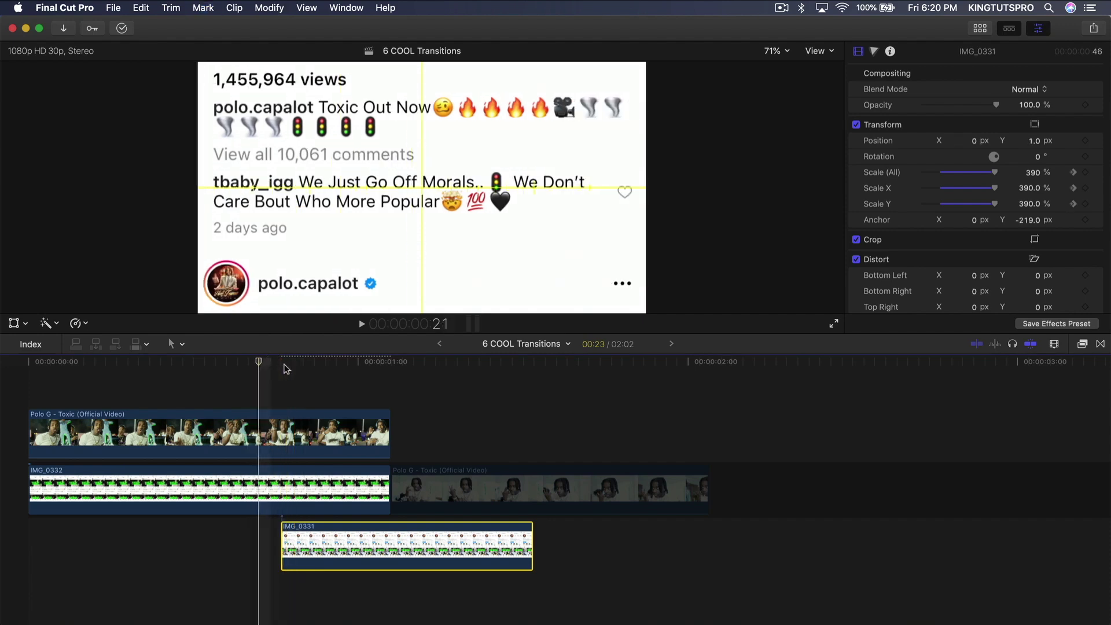
left_click(324, 495)
left_click_drag(327, 546, 303, 549)
Examine the frames around 1:01 to 1:03 to find where the zoom on IMG_0331 begins
key("Right")
key("Right")
key("Right")
key("Right")
key("Right")
key("Right")
key("Right")
key("Right")
key("Right")
key("Right")
key("Right")
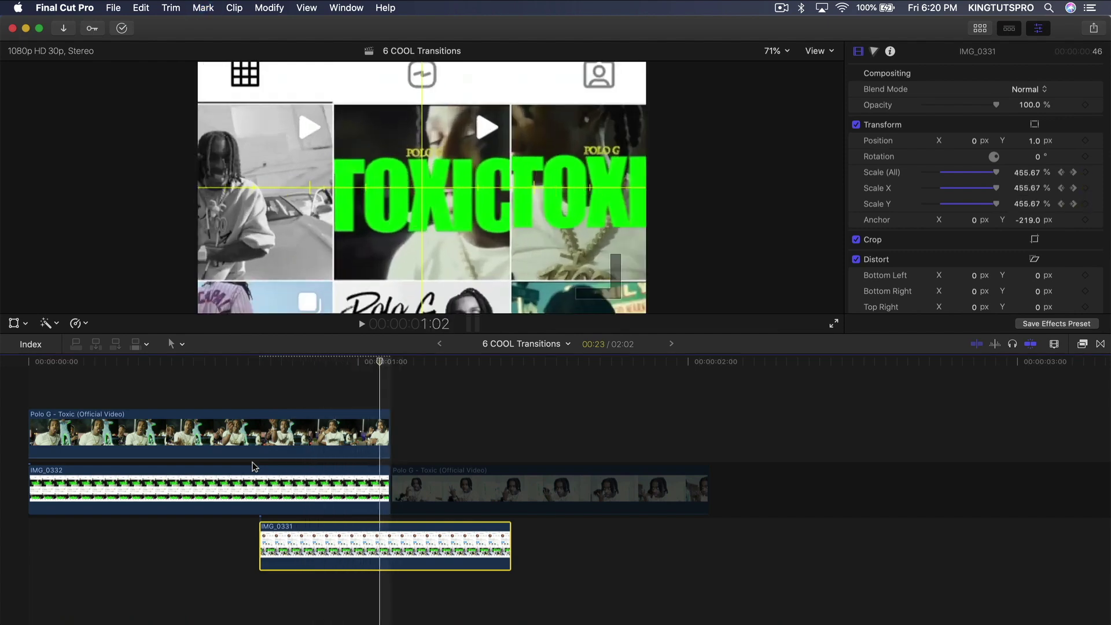
key("Right")
key("Left")
key("Left")
key("Left")
key("Right")
key("Right")
key("Right")
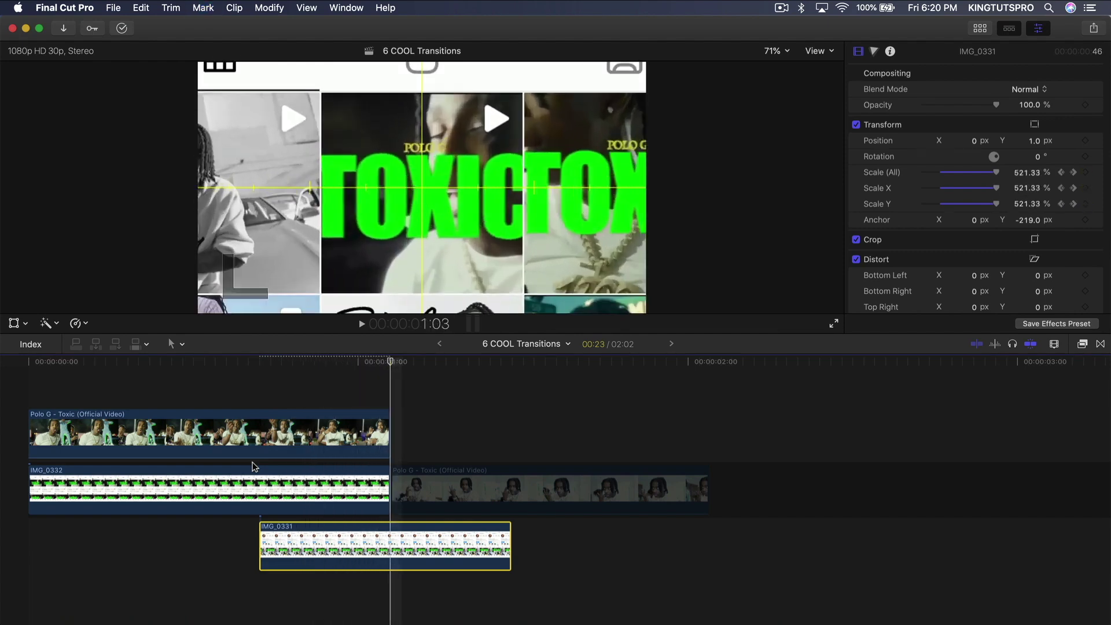
key("Left")
key("Left")
key("Left")
key("Right")
key("Right")
key("Left")
key("Right")
key("Left")
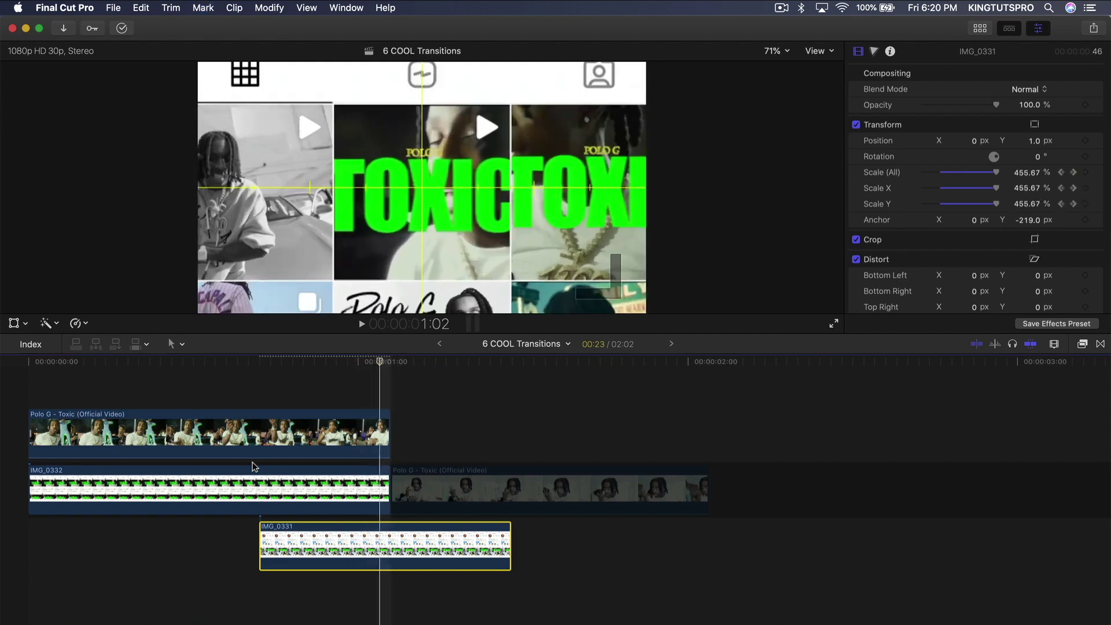
key("Right")
key("Left")
Enable the second Polo G - Toxic clip and place it between IMG_0332 and IMG_0331, starting level with IMG_0331 at frame 21
left_click(442, 479)
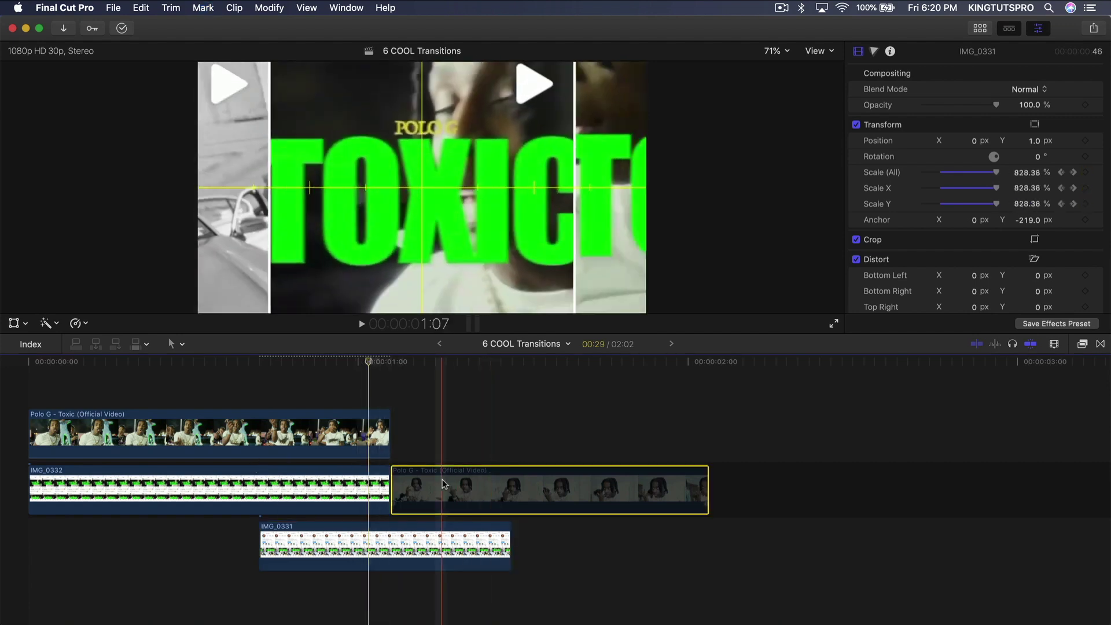
key("v")
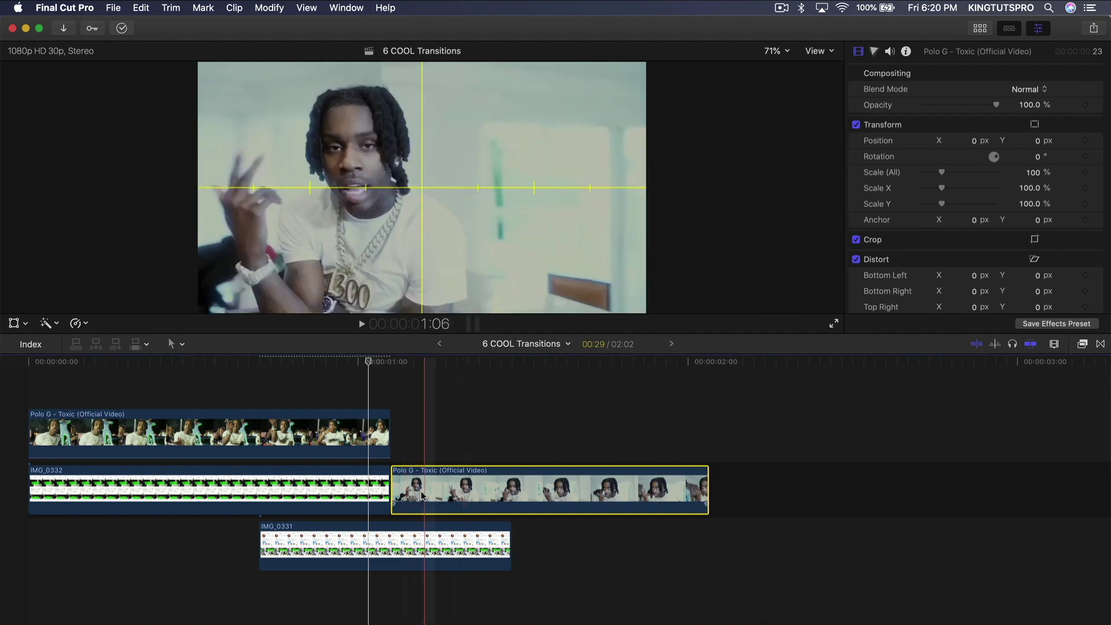
left_click_drag(441, 484, 379, 509)
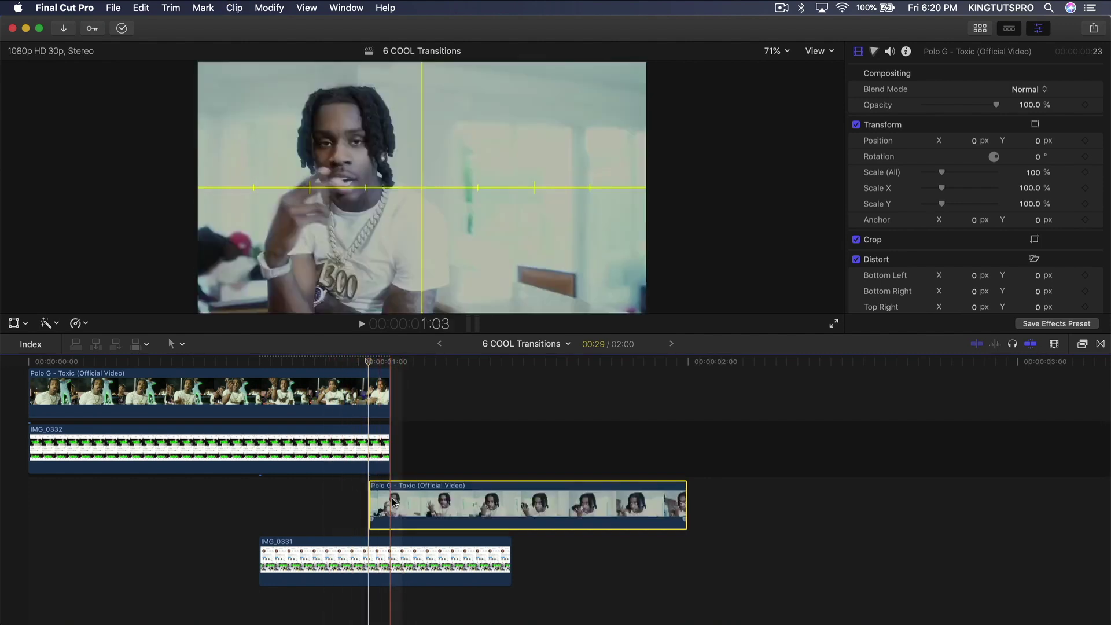
left_click_drag(382, 498, 271, 497)
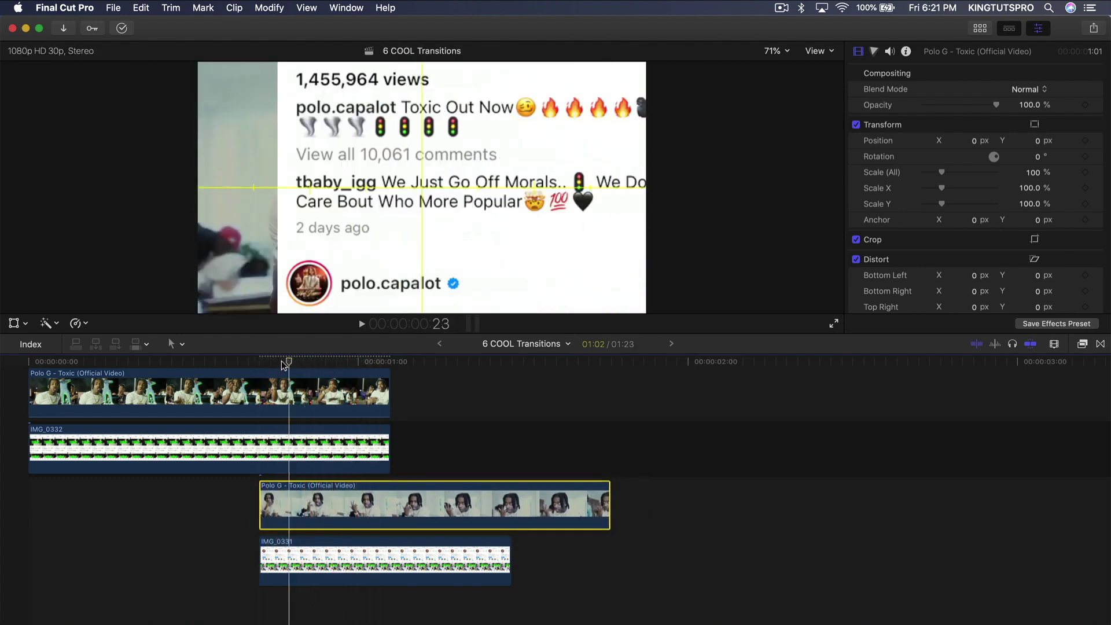
Lower the second Toxic clip's opacity to 45.72% and apply the Draw Mask effect to it
left_click_drag(995, 105, 965, 111)
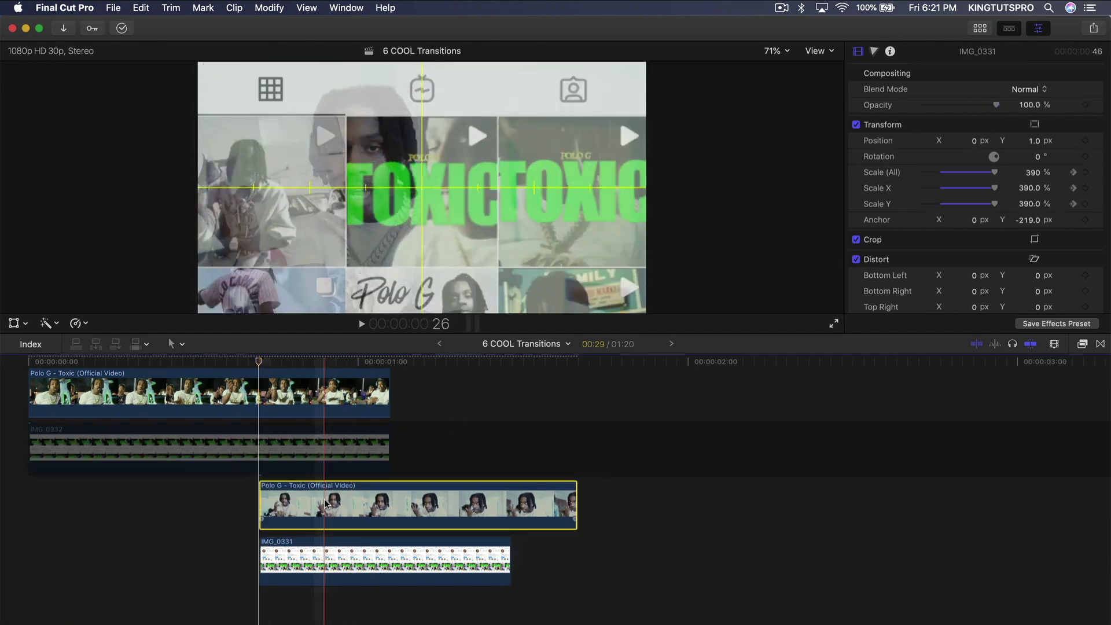
left_click(1081, 344)
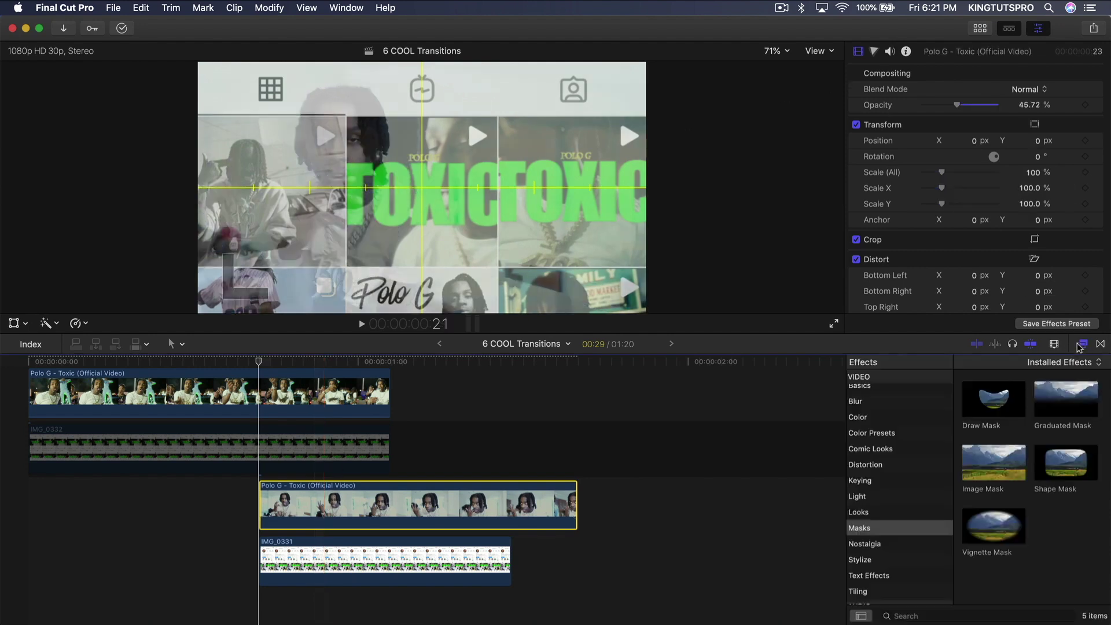
left_click(863, 530)
mouse_move(996, 401)
left_mouse_down()
mouse_move(623, 404)
mouse_move(309, 505)
left_mouse_up()
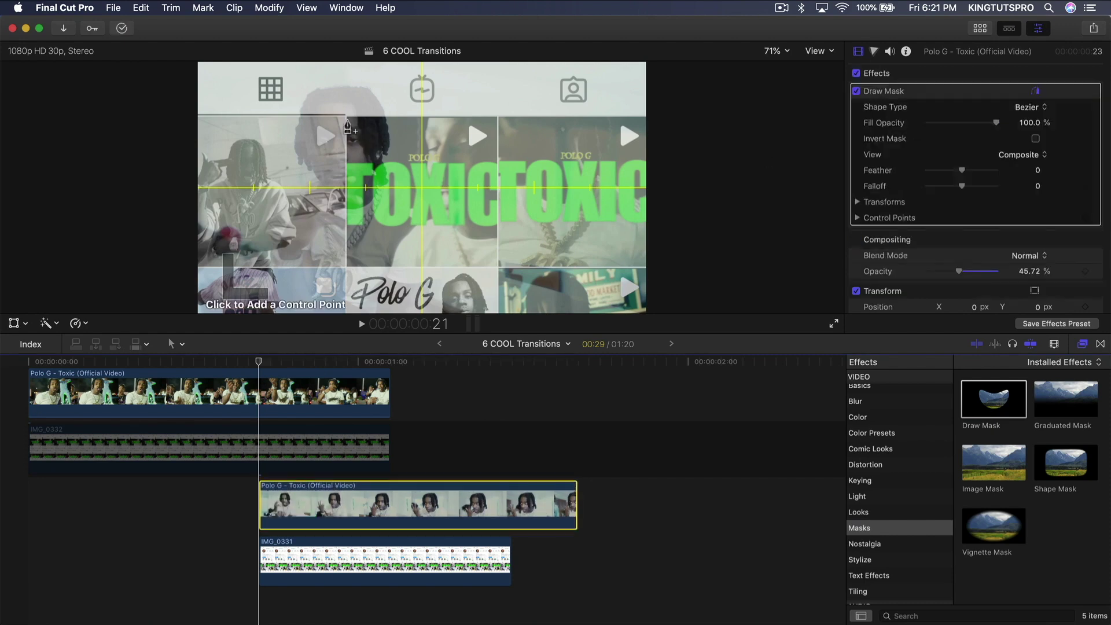
Draw a linear mask around the middle Toxic thumbnail in the grid and restore the clip's opacity to 100%
left_click(346, 118)
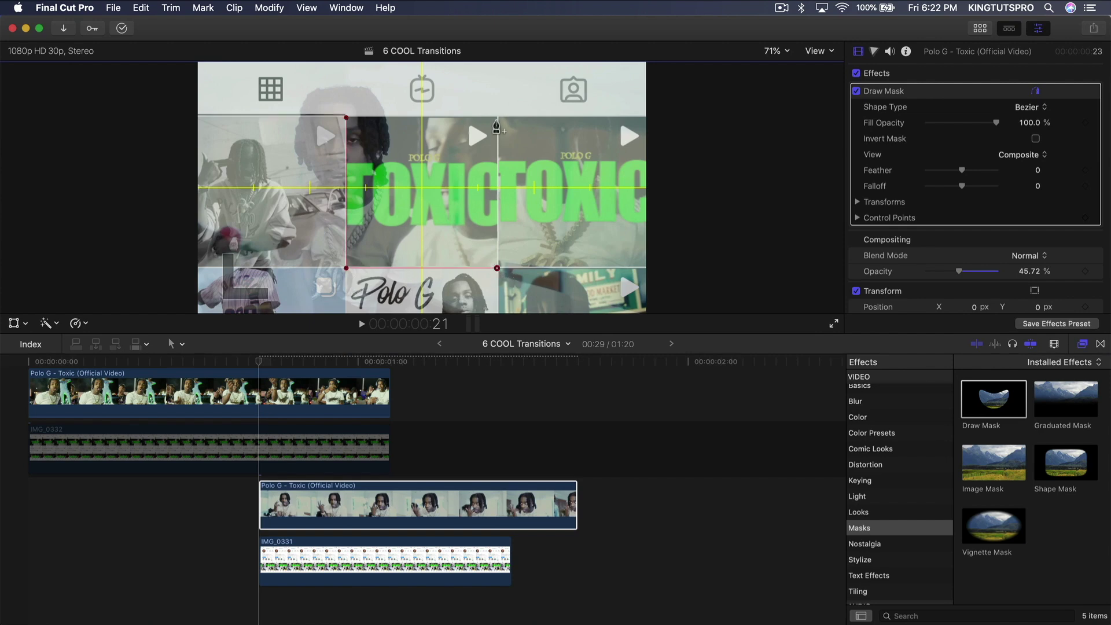
left_click(346, 118)
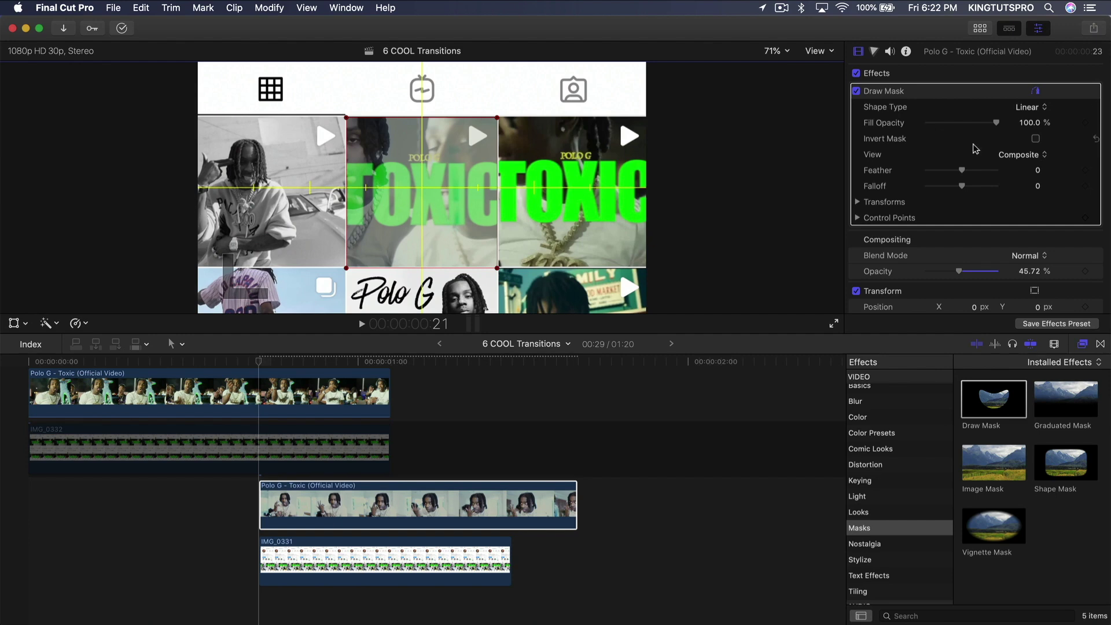
left_click_drag(960, 274, 1041, 269)
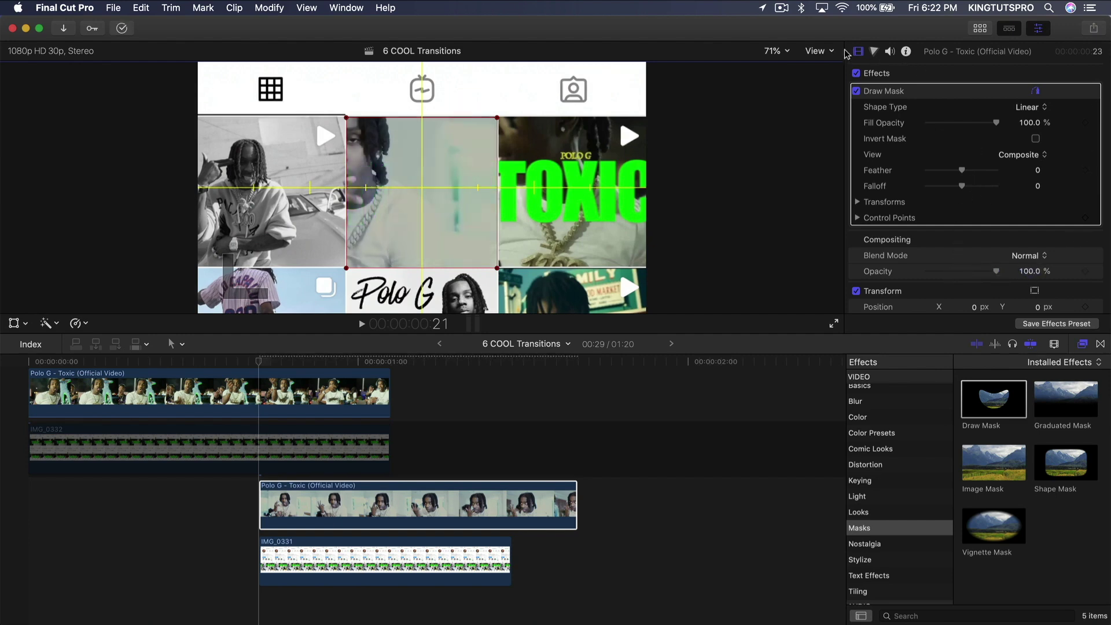
Toggle IMG_0332 on and off to compare it with the masked clip underneath
left_click(286, 437)
key("v")
key("v")
key("v")
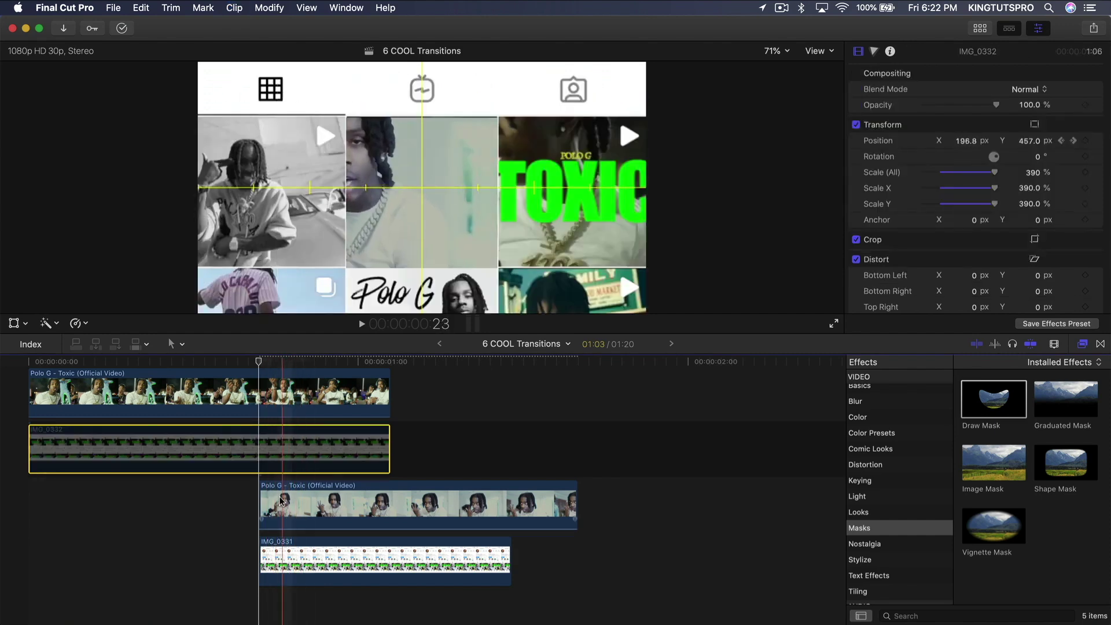
Keyframe the Draw Mask's scale on the second Toxic clip from 100% at 1:01 to 300% at 1:13, following the zoom
left_click(380, 503)
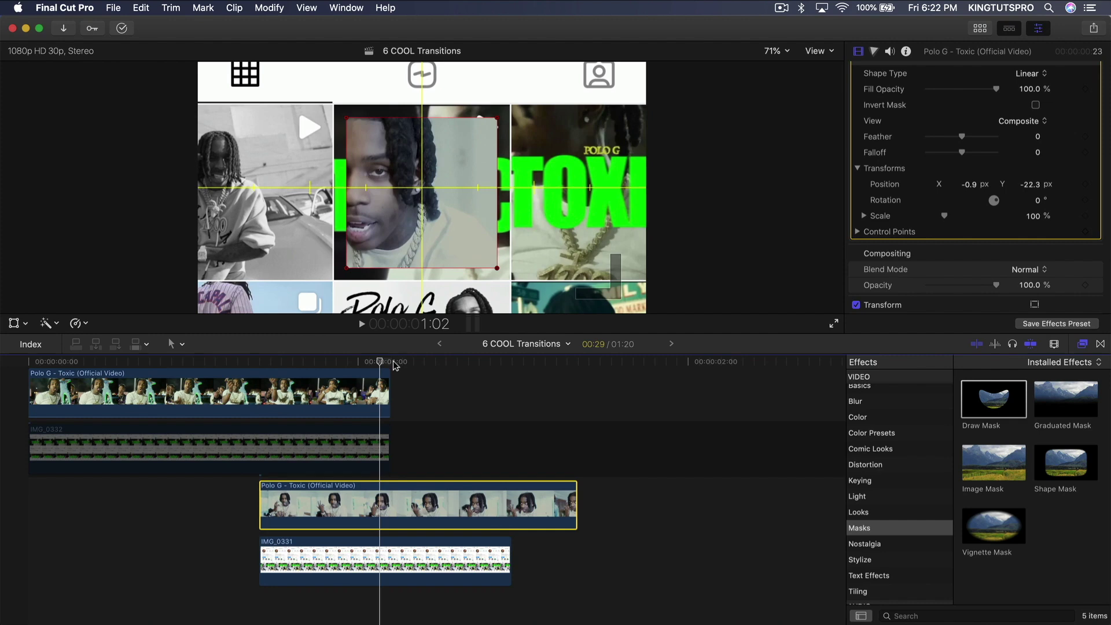
key("Left")
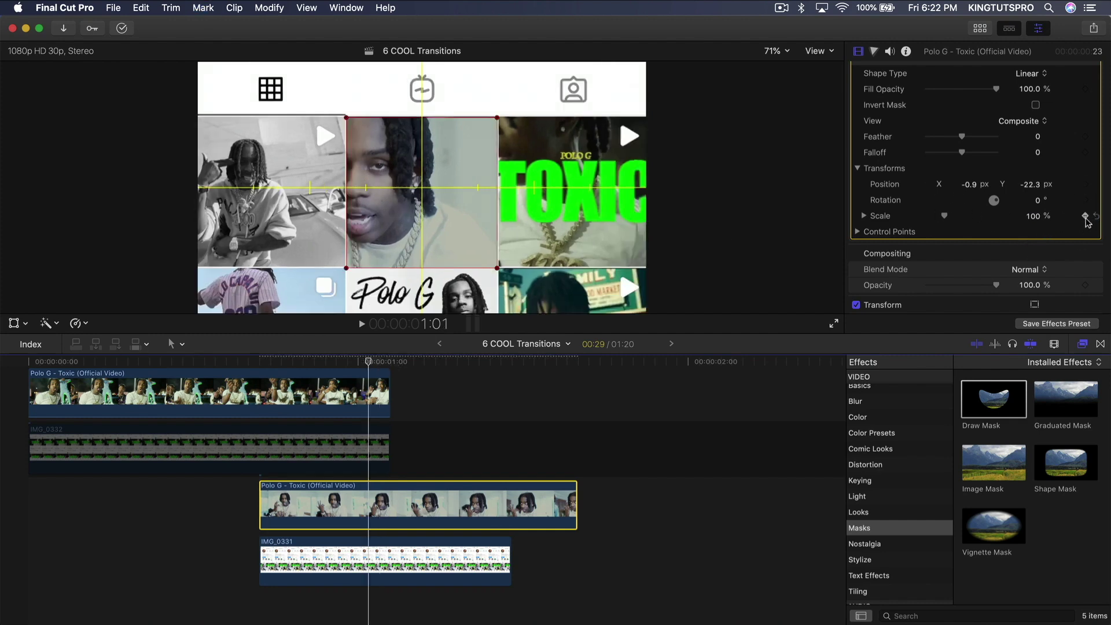
key("Right")
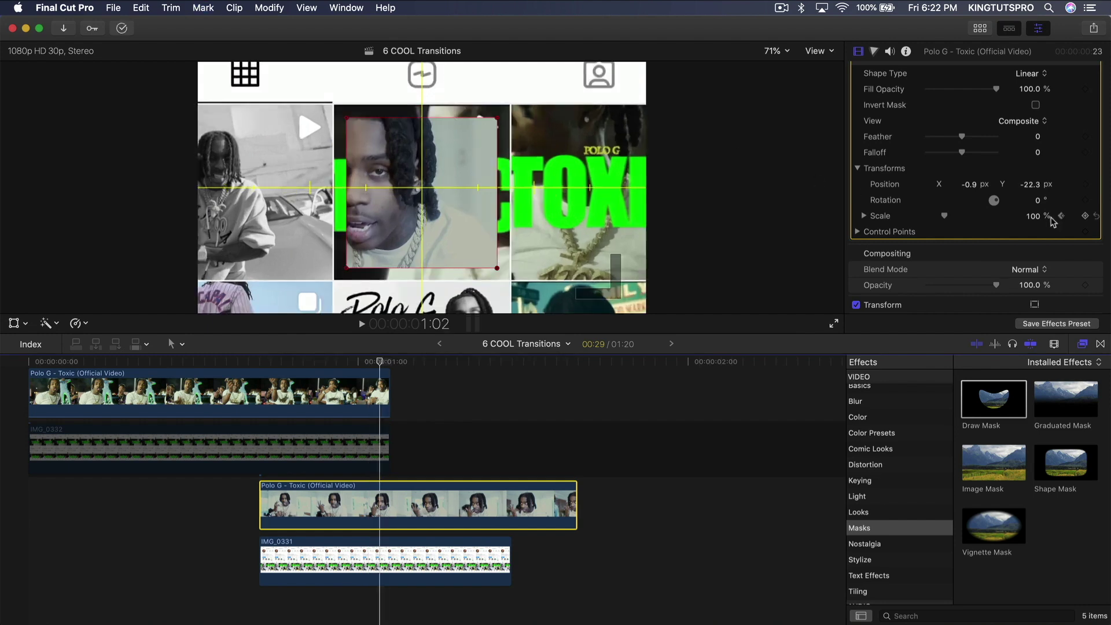
left_click_drag(1035, 222, 1033, 216)
key("Right")
key("Right")
key("Right")
key("Right")
key("Right")
key("Right")
key("Right")
key("Right")
key("Right")
key("Right")
key("Right")
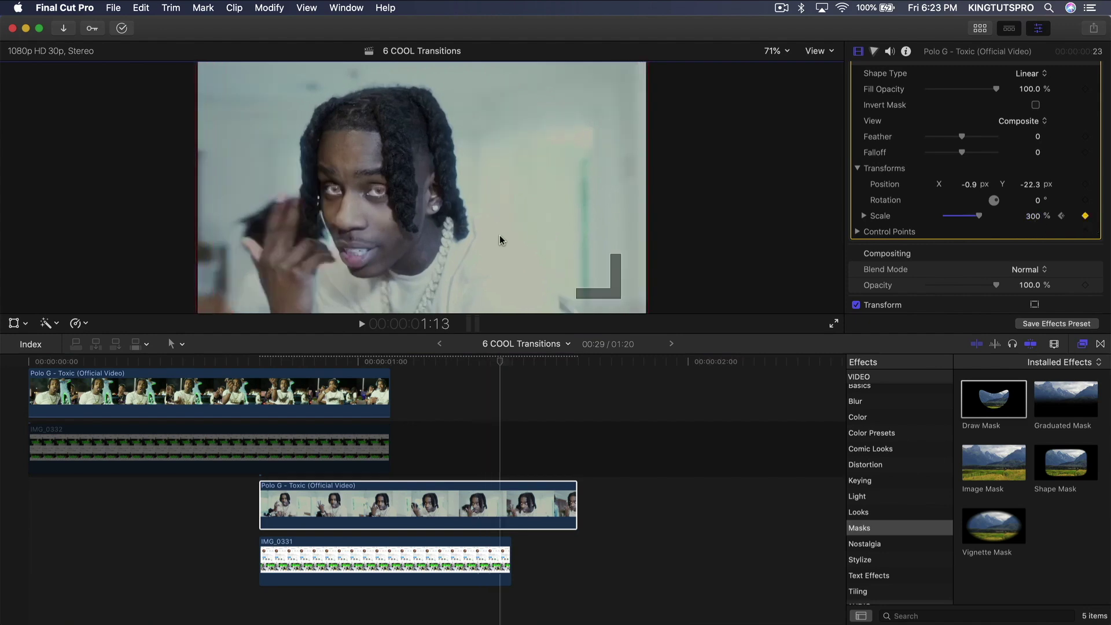
Re-enable IMG_0332 and play the transition from the start of the timeline
left_click(392, 363)
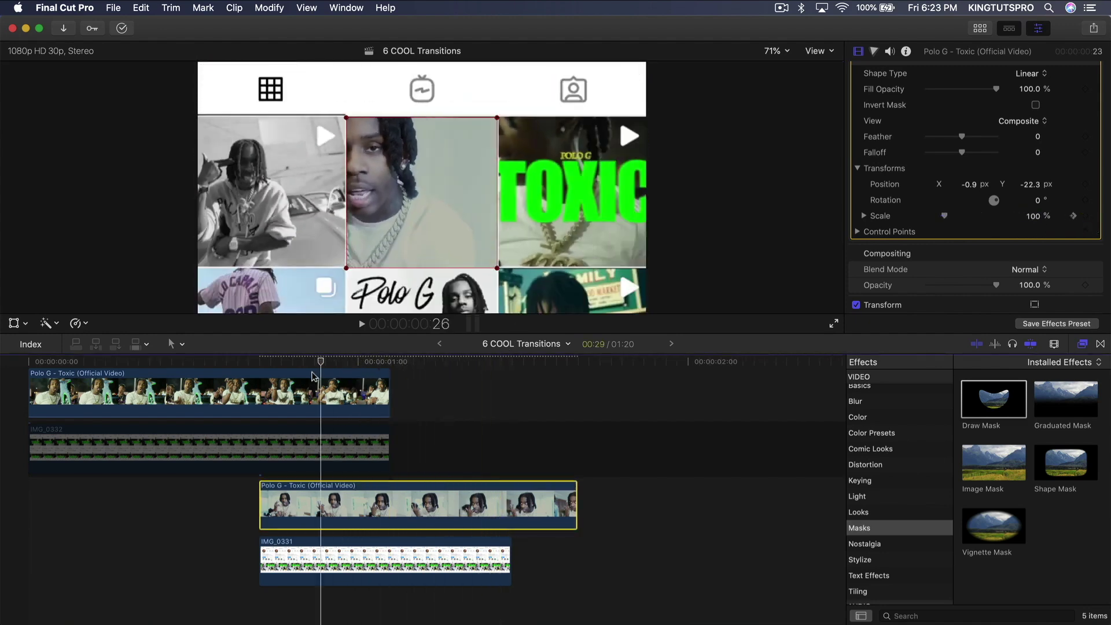
left_click(103, 436)
key("v")
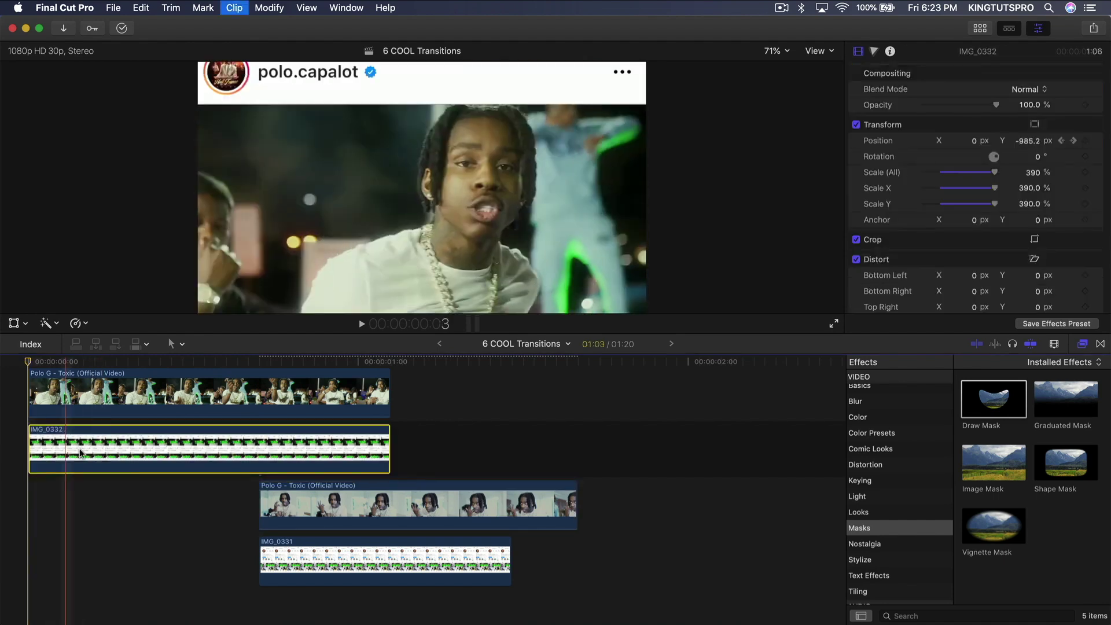
key("space")
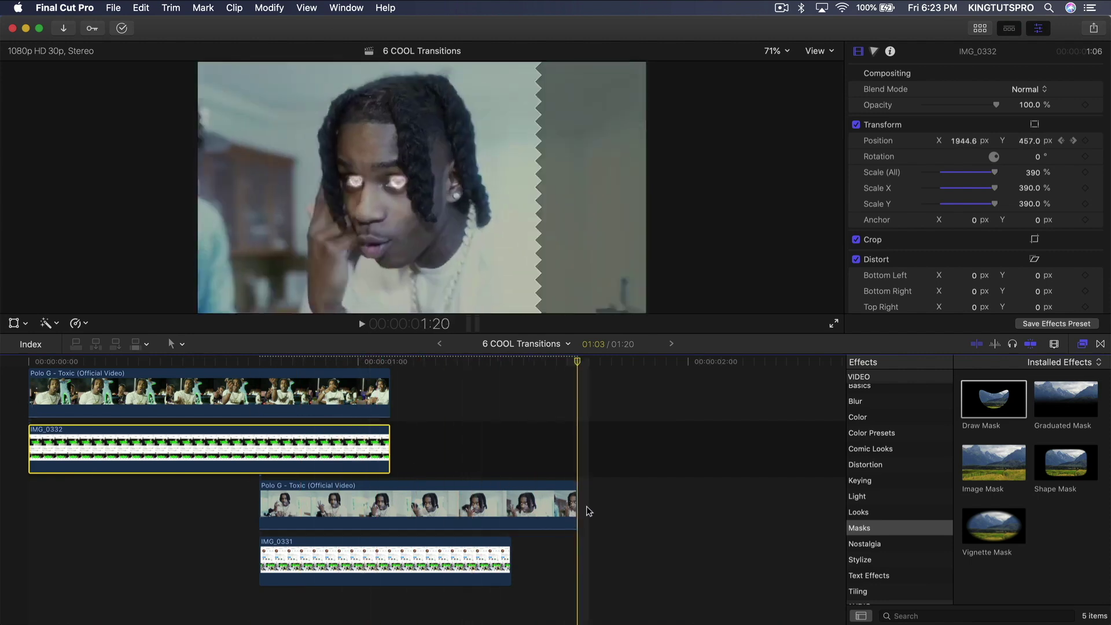
Extend the end of the masked Toxic clip to about 2:09 and preview the result
left_click_drag(577, 503, 795, 494)
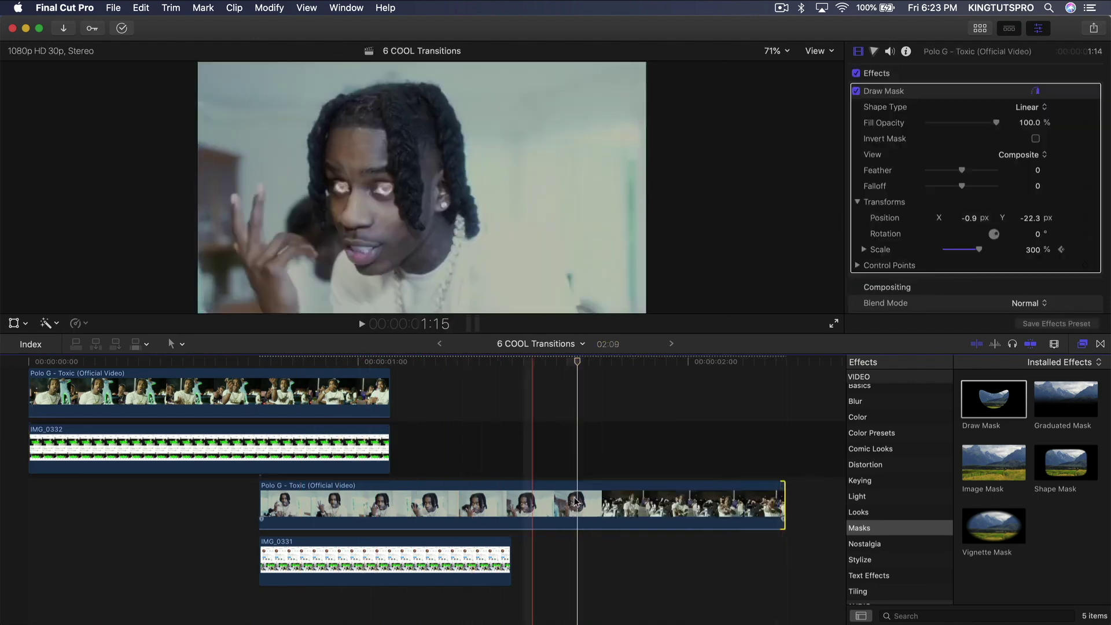
key("space")
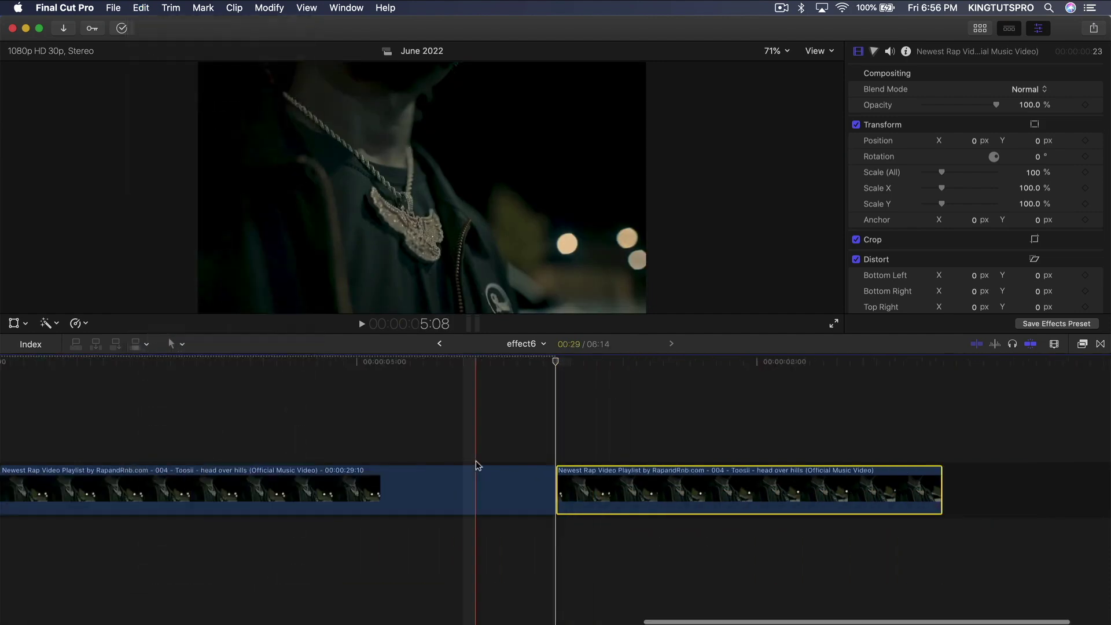
In the effect6 project, trim the freeze frame clip to 1:10 and lift it above the main storyline over the final clip
key("super+minus")
key("super+minus")
left_click_drag(573, 489, 416, 484)
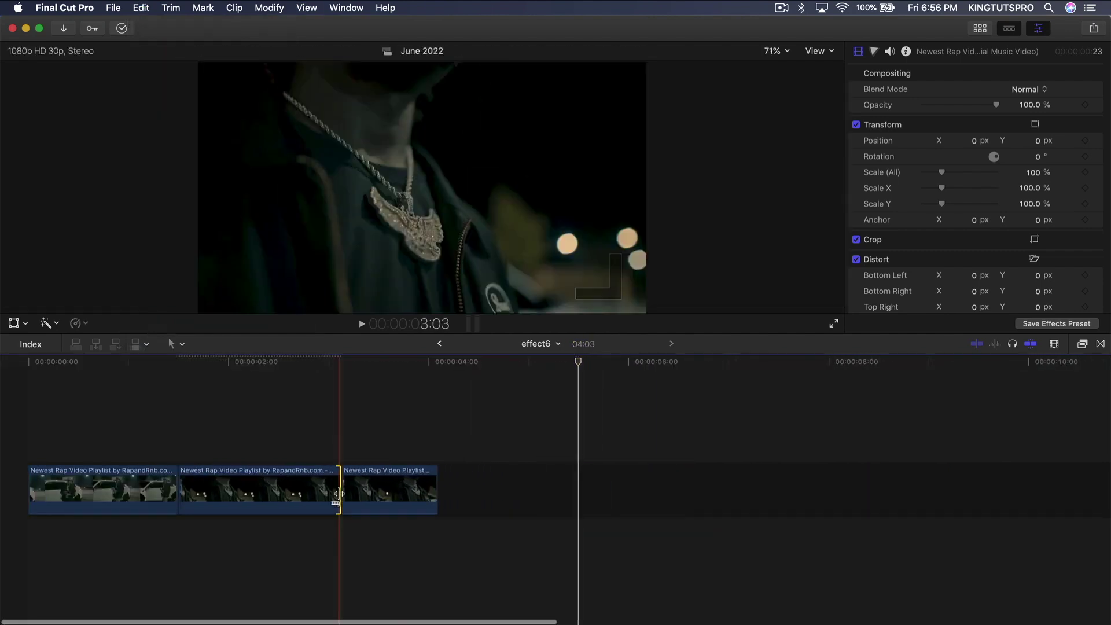
key("super+plus")
left_click_drag(593, 485, 485, 429)
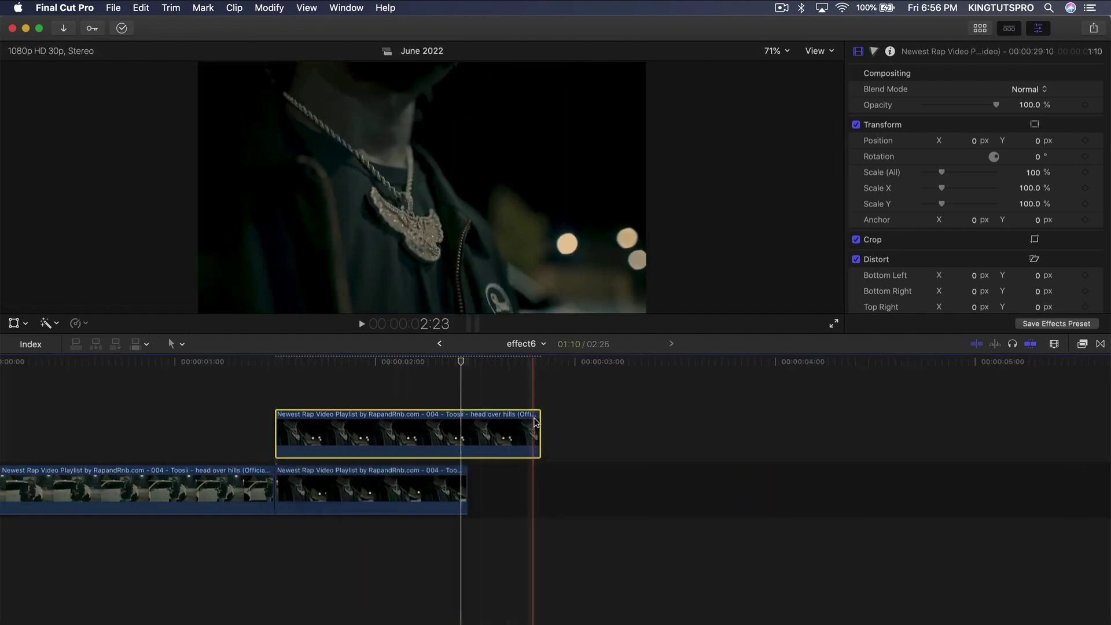
Trim the lifted freeze frame to 18 frames over the first clip, ending at the cut to the second clip
left_click_drag(538, 431, 335, 427)
left_click_drag(277, 426, 253, 422)
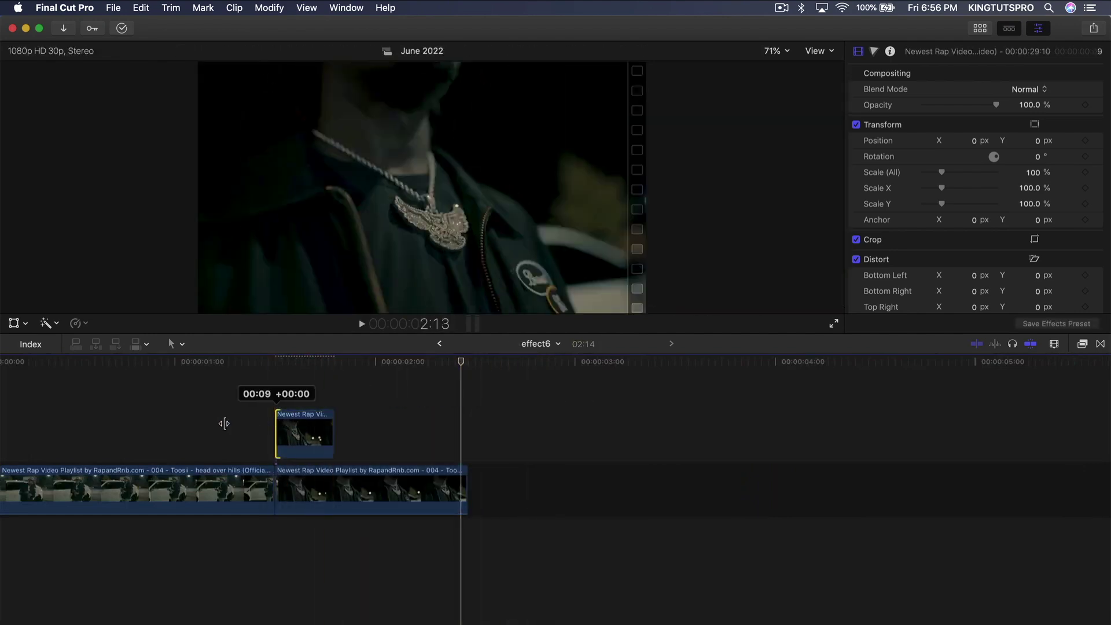
left_click_drag(253, 423, 216, 427)
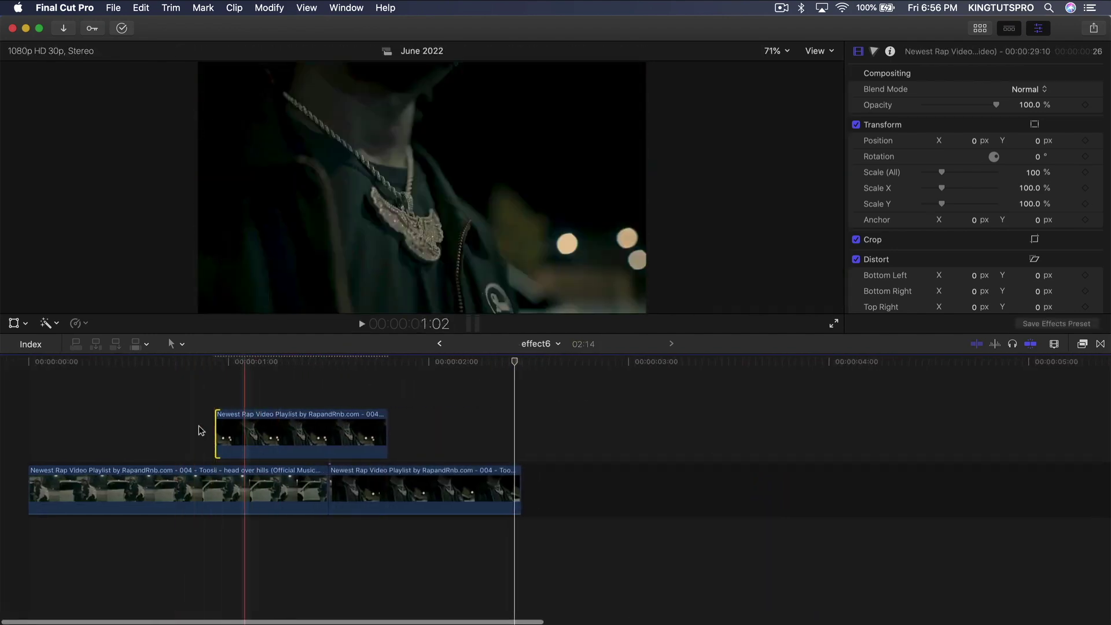
left_click_drag(216, 428, 187, 430)
left_click_drag(186, 429, 183, 429)
left_click_drag(387, 434, 337, 438)
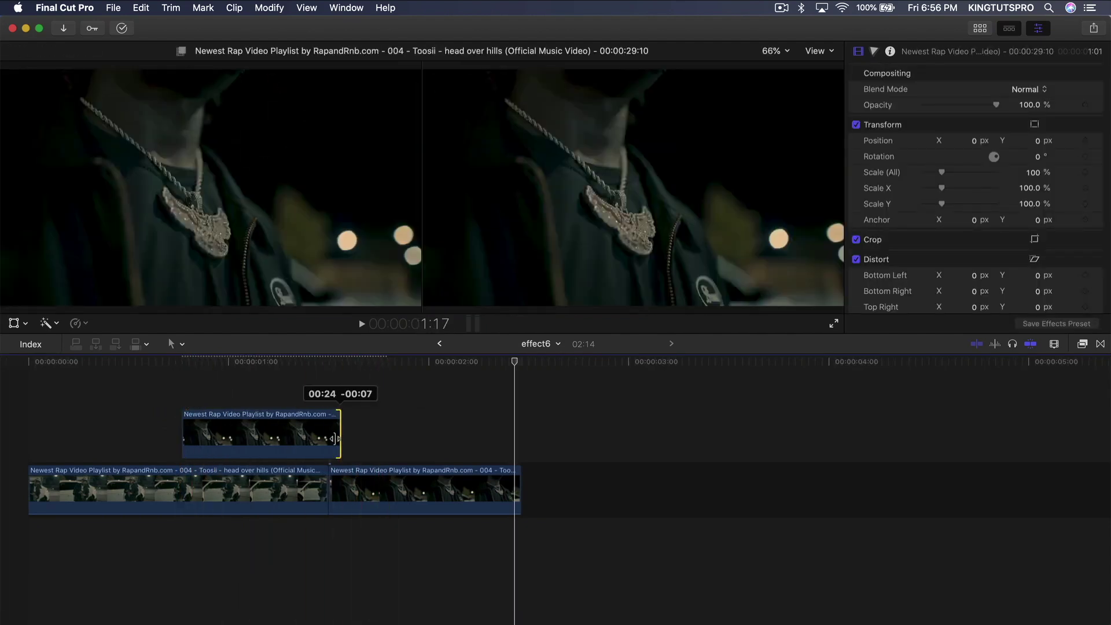
left_click_drag(335, 438, 327, 427)
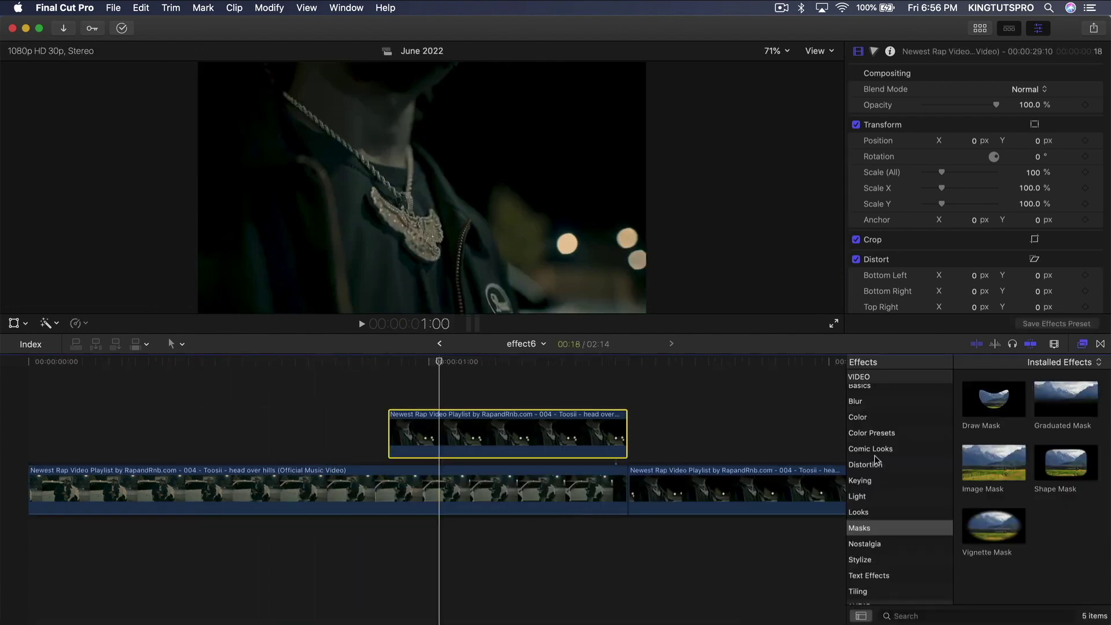
Apply the Underwater distortion effect to the freeze frame clip and play it back
left_click(874, 459)
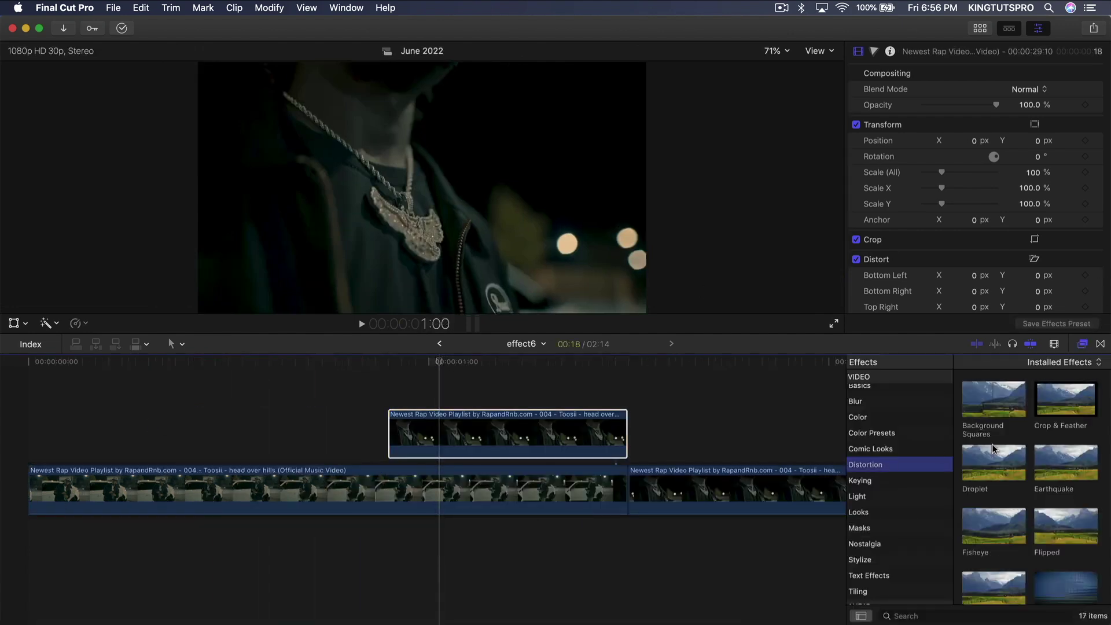
scroll(1026, 443, "down", 5)
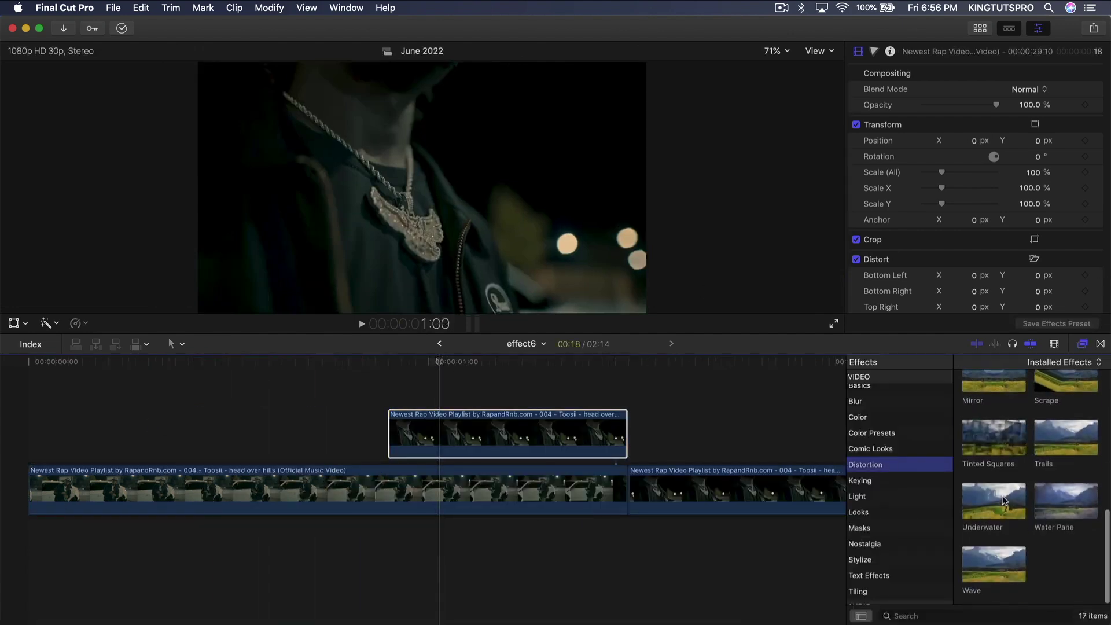
left_click_drag(1003, 501, 494, 428)
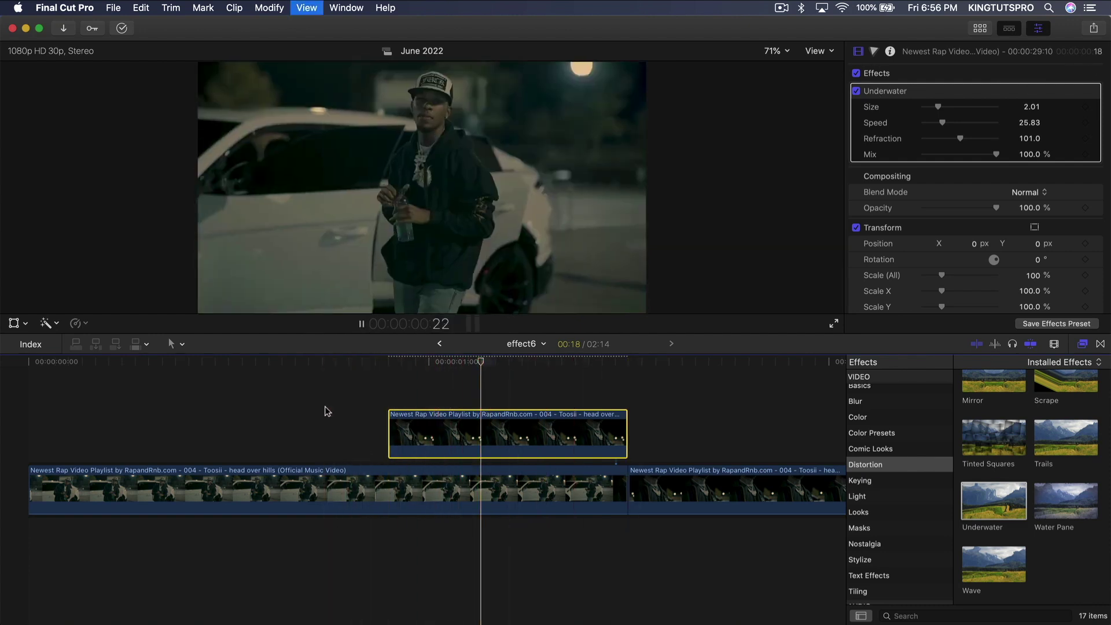
key("space")
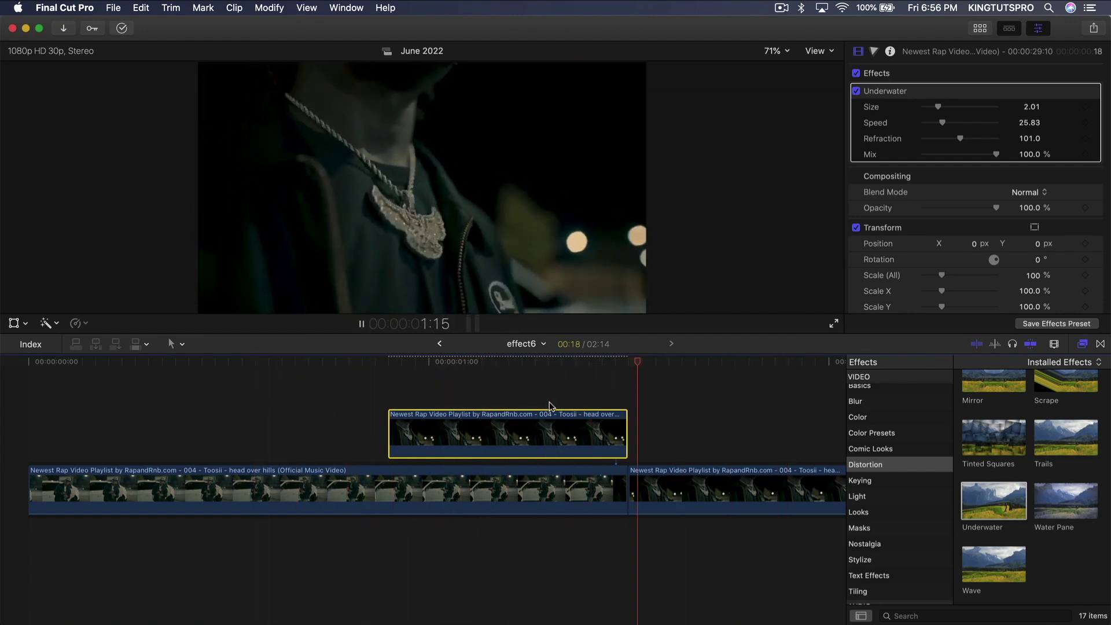
Stop playback and inspect the Underwater distortion across the freeze frame clip above the main storyline
key("space")
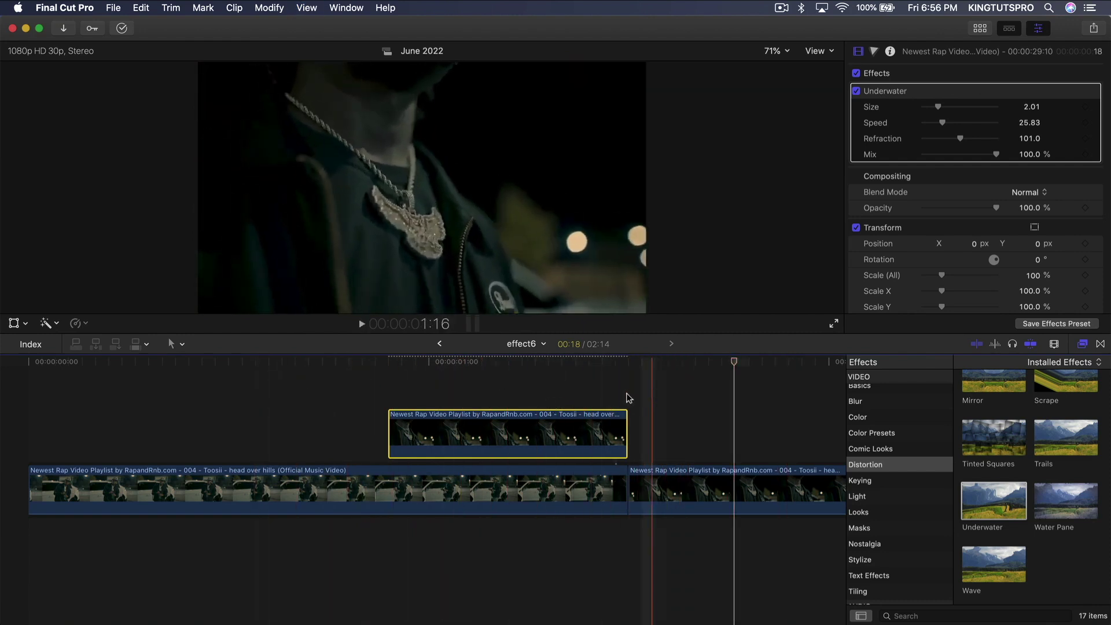
left_click(564, 362)
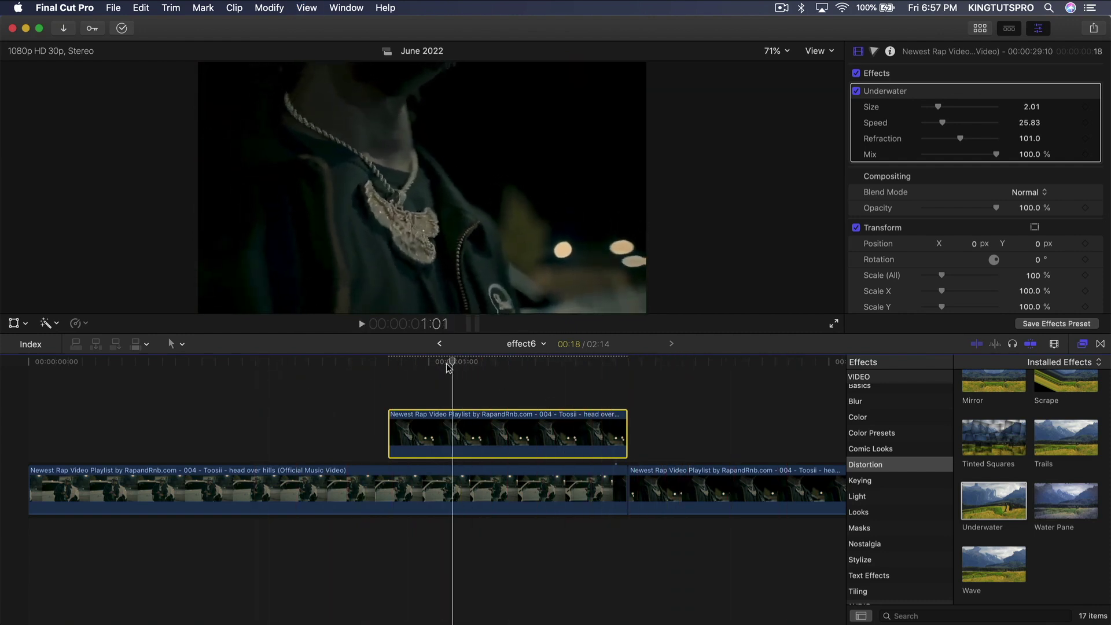
left_click_drag(448, 366, 519, 359)
left_click_drag(382, 376, 522, 376)
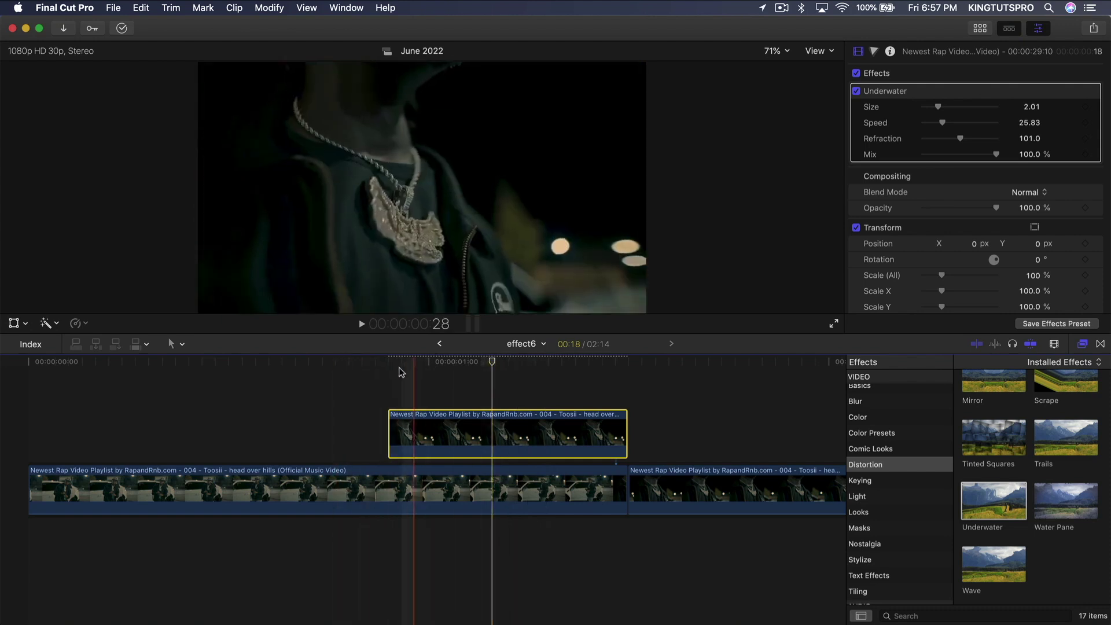
mouse_move(489, 363)
left_mouse_down()
mouse_move(384, 365)
mouse_move(506, 363)
left_mouse_up()
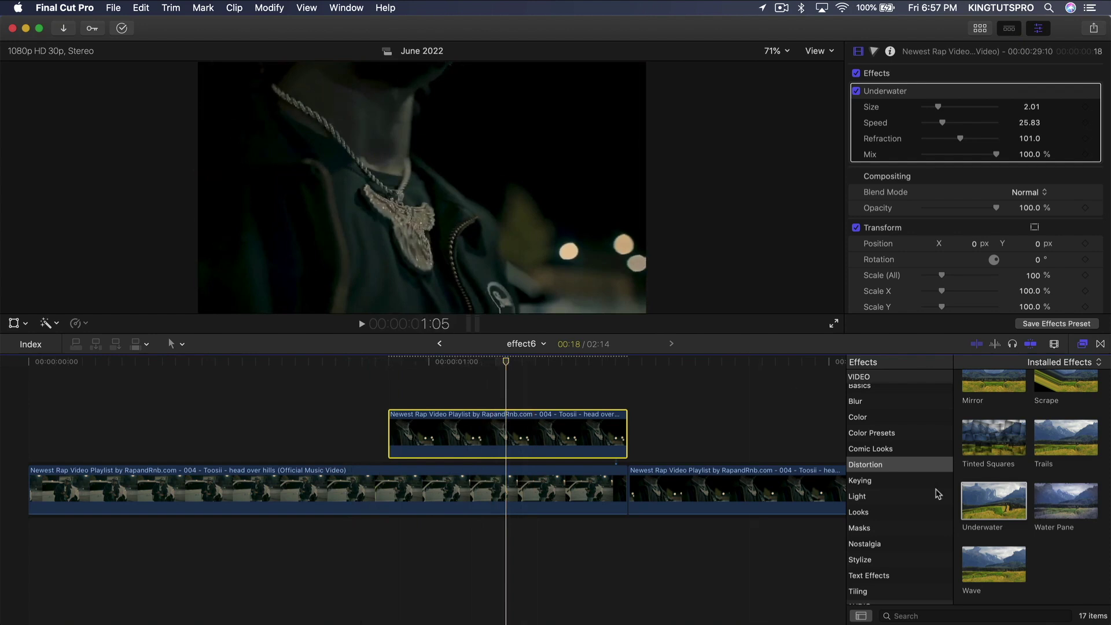
Apply the Luma Keyer keying effect to the freeze frame clip and close the effects browser
left_click(868, 481)
left_click_drag(1066, 413, 491, 440)
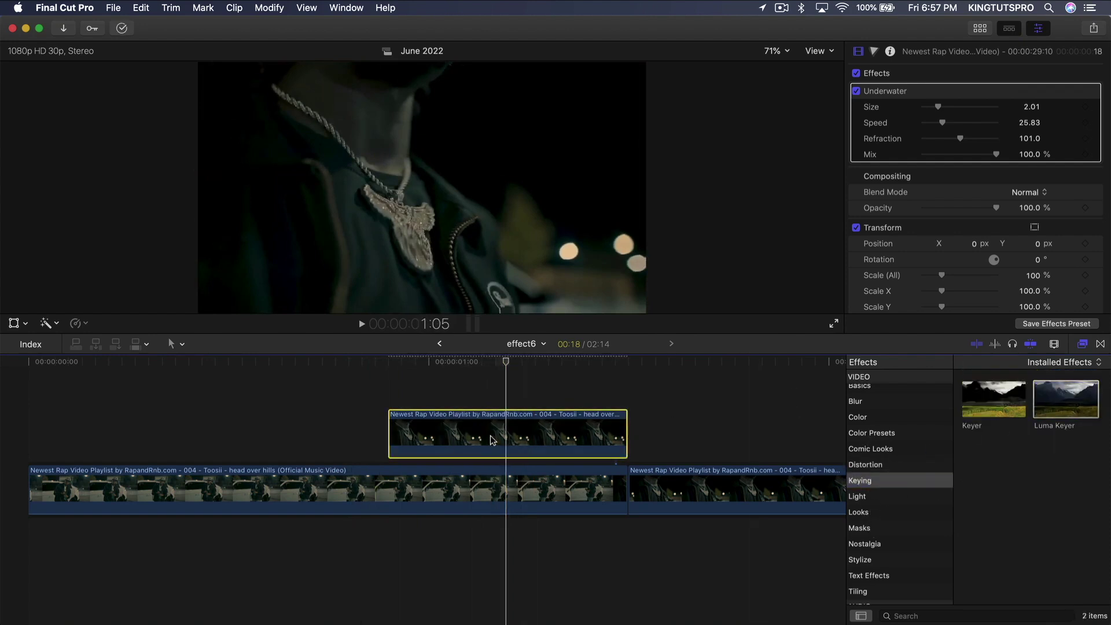
key("super+5")
mouse_move(506, 361)
left_mouse_down()
mouse_move(377, 363)
mouse_move(505, 368)
left_mouse_up()
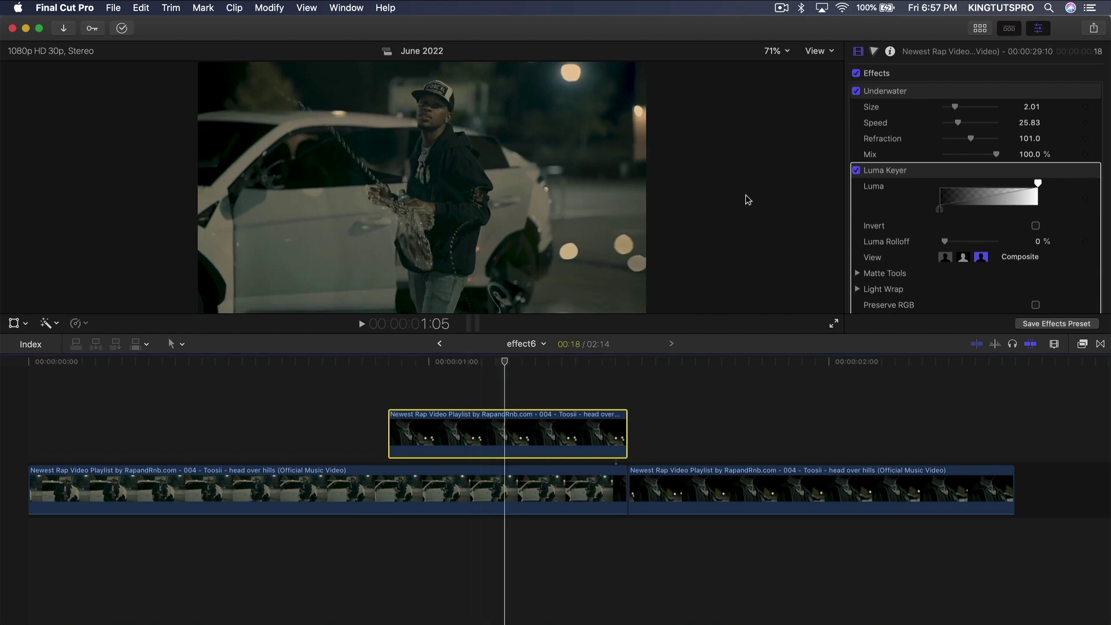
Adjust the Luma Keyer's luma handles close to the dark end, blending the freeze frame over the first clip, and play it back
scroll(915, 185, "down", 3)
left_click(462, 361)
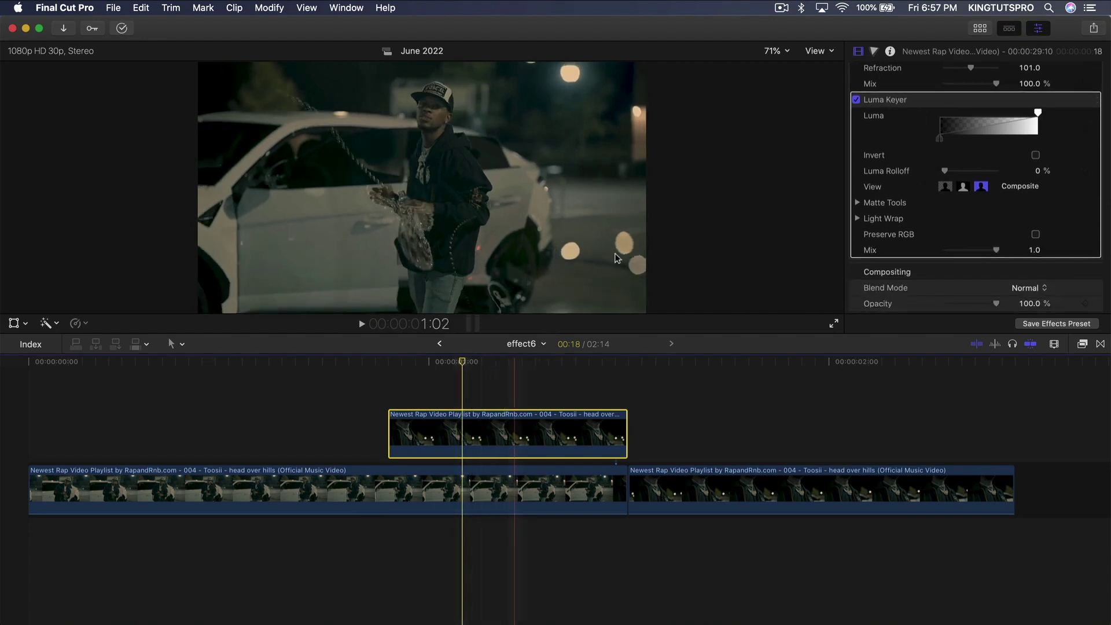
left_click(932, 104)
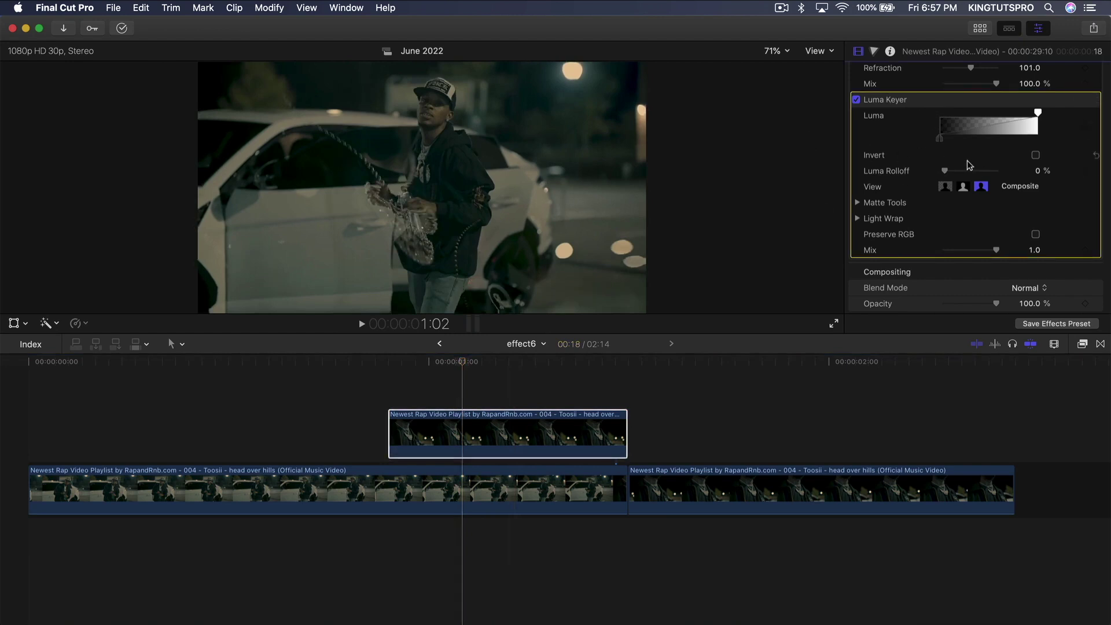
left_click_drag(996, 115, 945, 139)
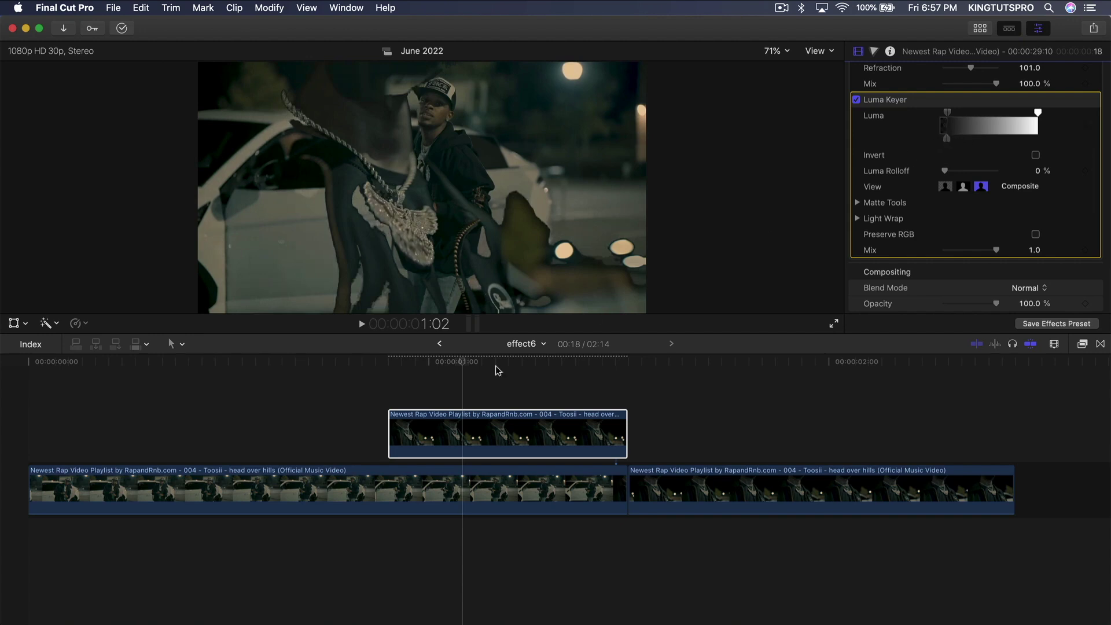
left_click_drag(470, 362, 503, 367)
left_click_drag(945, 120, 941, 138)
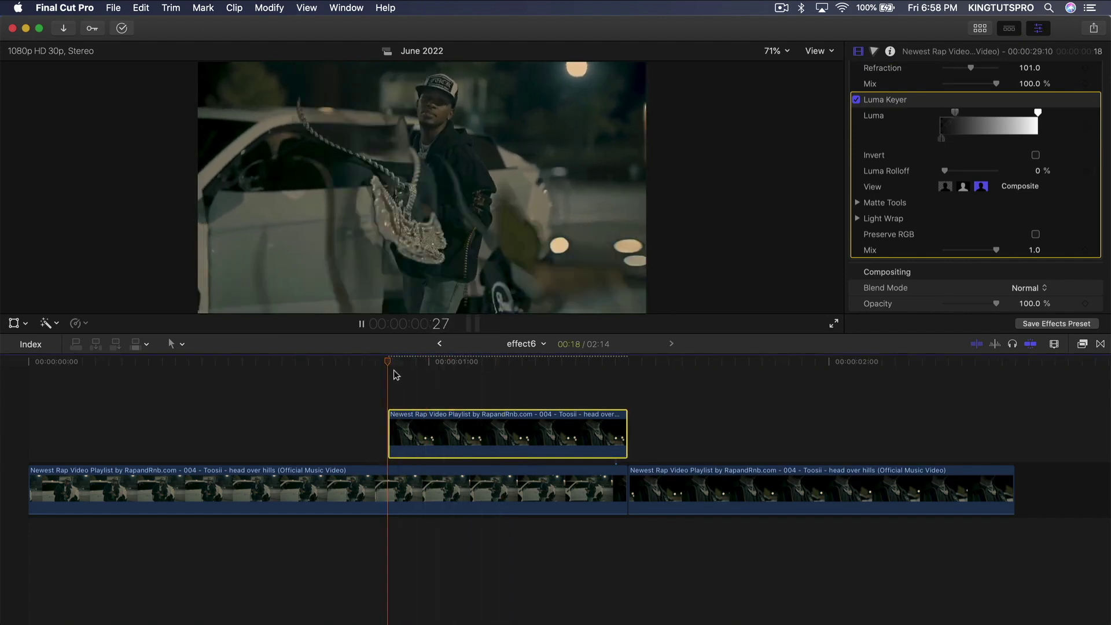
key("space")
key("space")
key("space")
key("space")
left_click_drag(423, 363, 389, 372)
Add a keyframe for the Underwater effect's Refraction, keeping it at 101.0, at 1:10 on the freeze frame clip
scroll(937, 139, "up", 3)
left_click(934, 92)
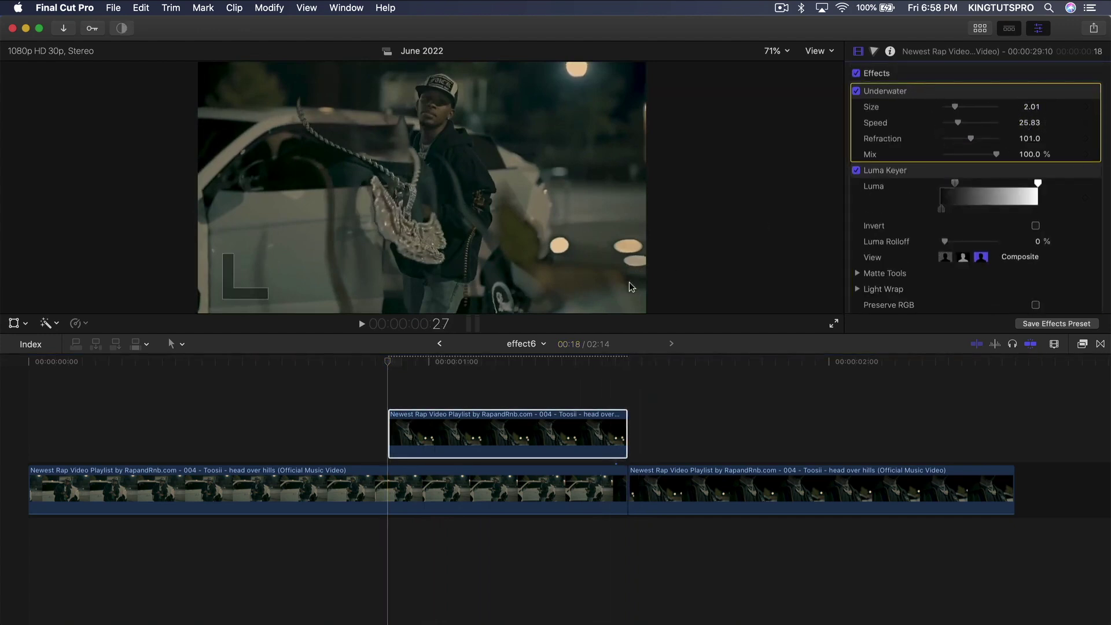
left_click(574, 363)
key("Left")
key("Left")
key("Left")
key("Left")
key("Left")
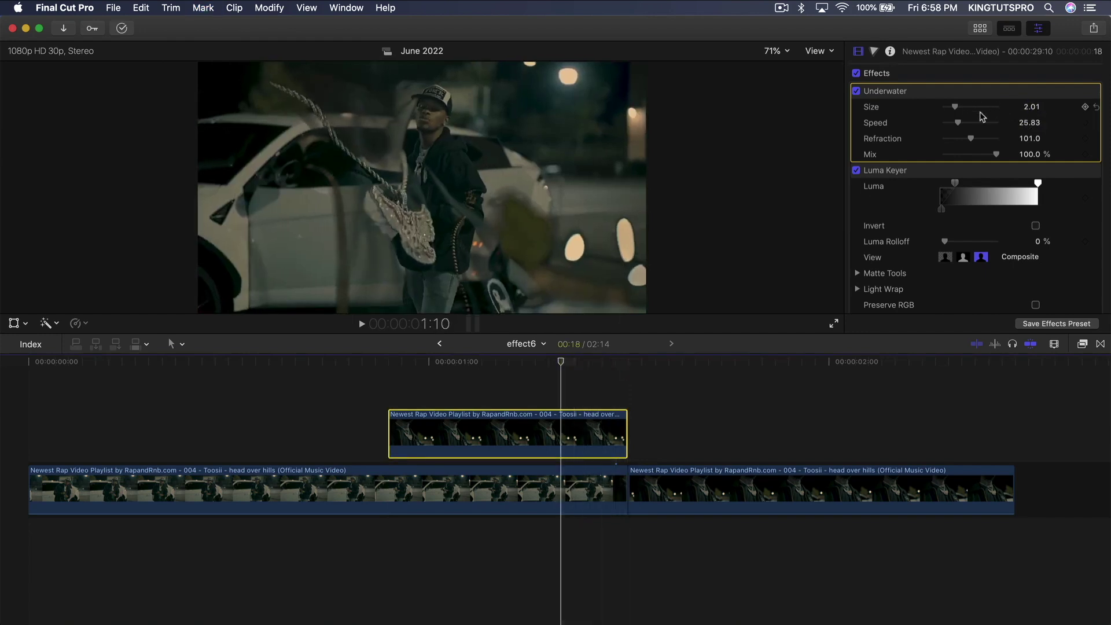
left_click(1085, 138)
Set the Underwater Refraction to 0 at 1:14, the freeze frame's last frame, and preview the change
left_click(628, 366)
key("Left")
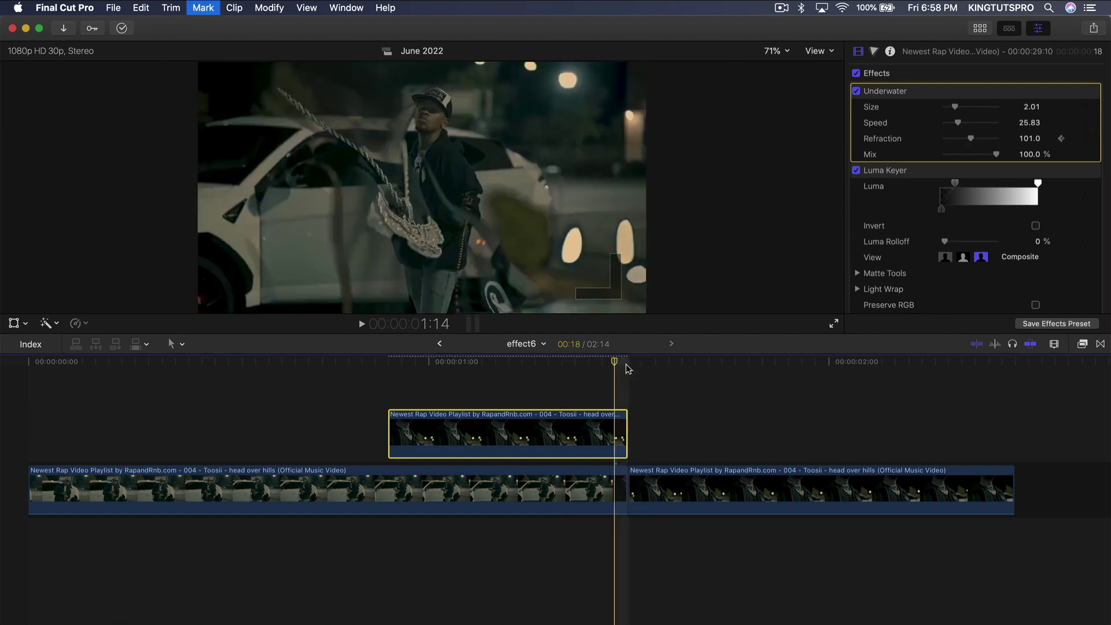
left_click_drag(969, 142, 934, 144)
key("space")
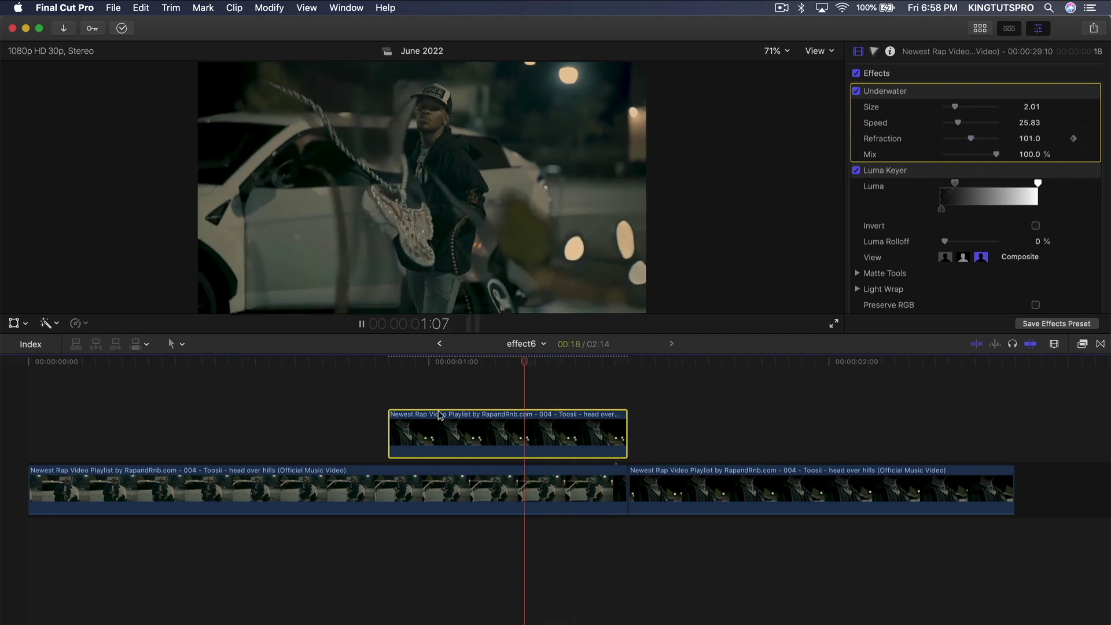
key("space")
key("space")
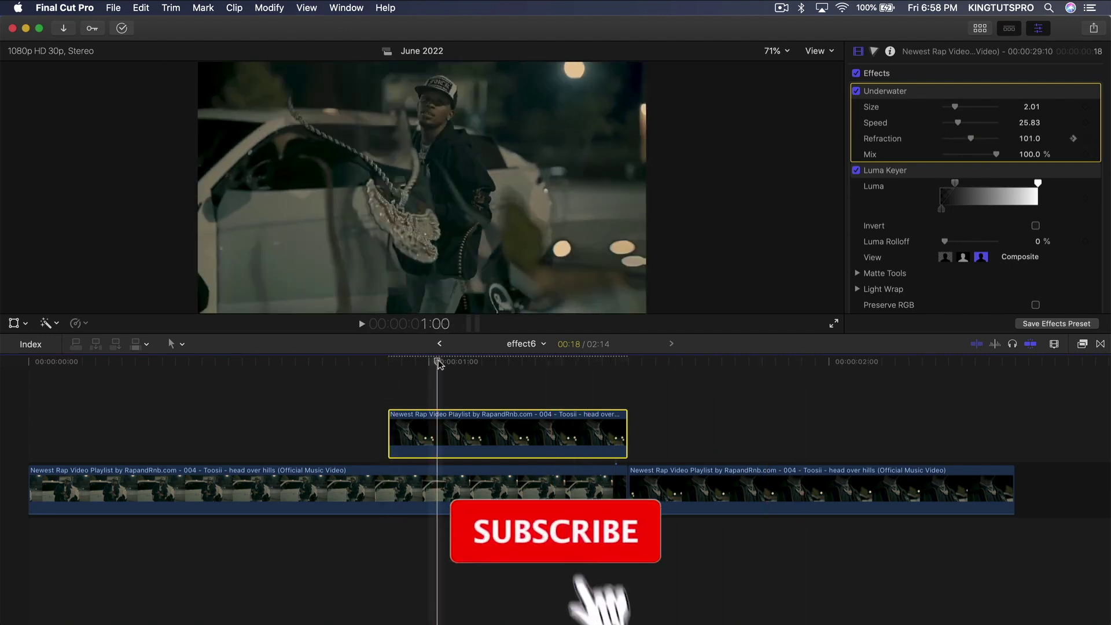
Add a Cross Dissolve to the start of the freeze frame clip and preview it
left_click(1101, 344)
left_click_drag(993, 400, 537, 418)
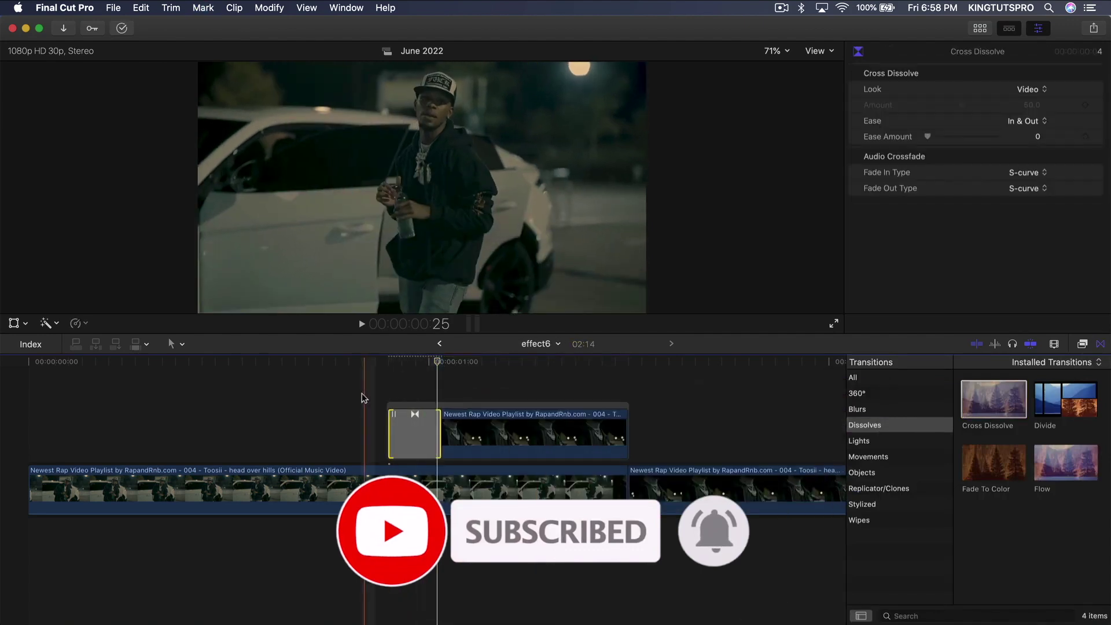
key("space")
key("space")
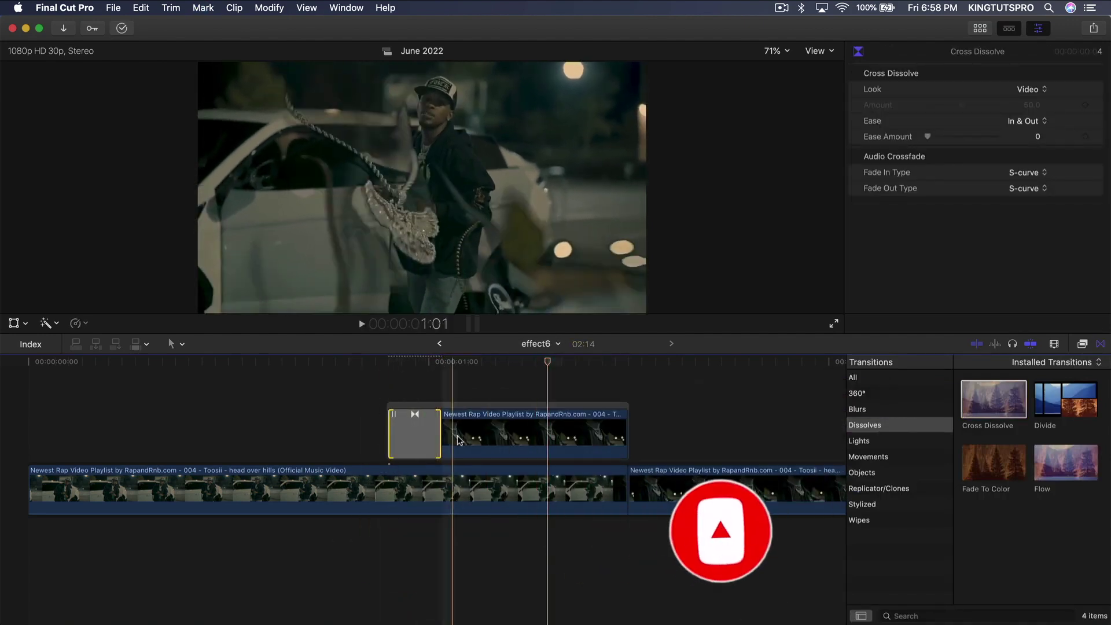
Lengthen the Cross Dissolve to 6 frames, review it, and close the transitions browser
left_click_drag(438, 434, 466, 434)
key("space")
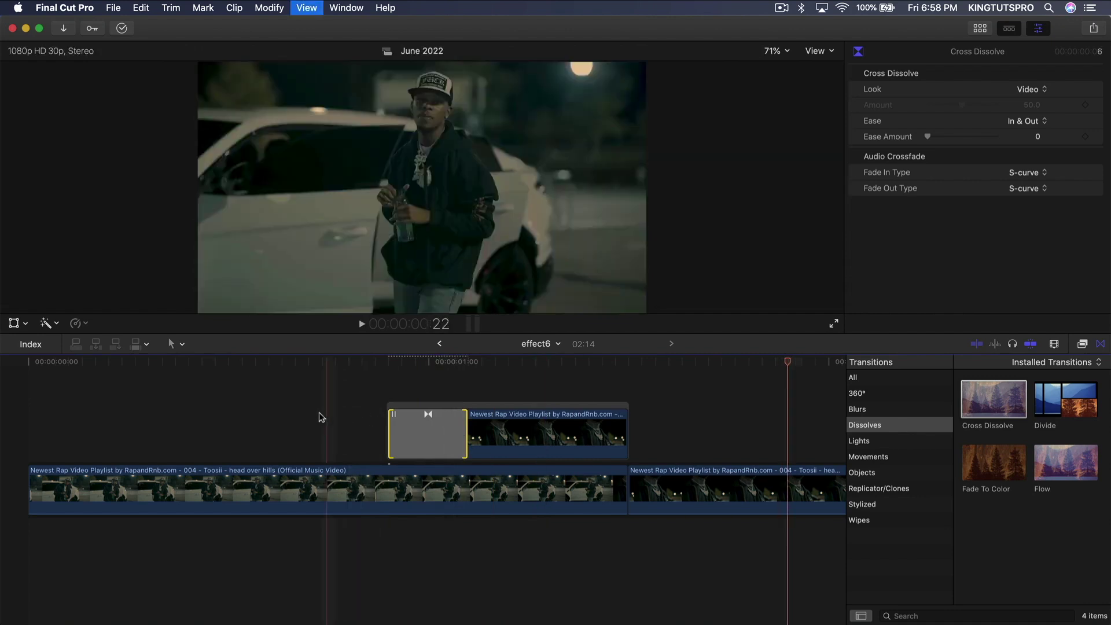
left_click_drag(494, 360, 576, 354)
left_click(1101, 344)
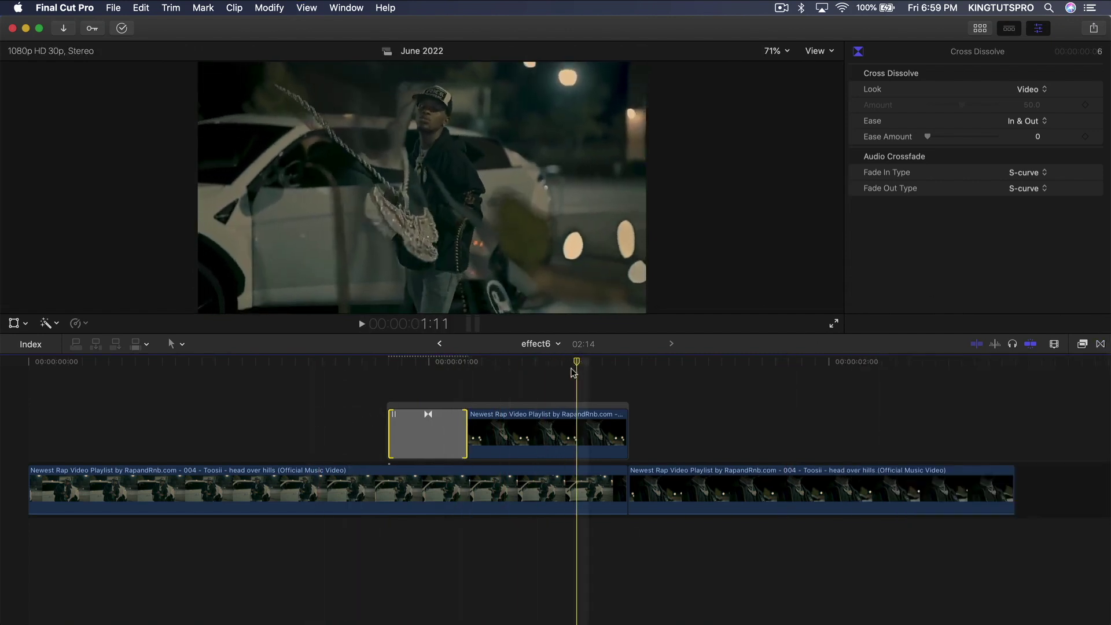
Add a keyframe for the Luma Keyer's Mix, keeping it at 1.0, at the freeze frame's start (0:27)
left_click(485, 439)
left_click_drag(486, 362, 418, 334)
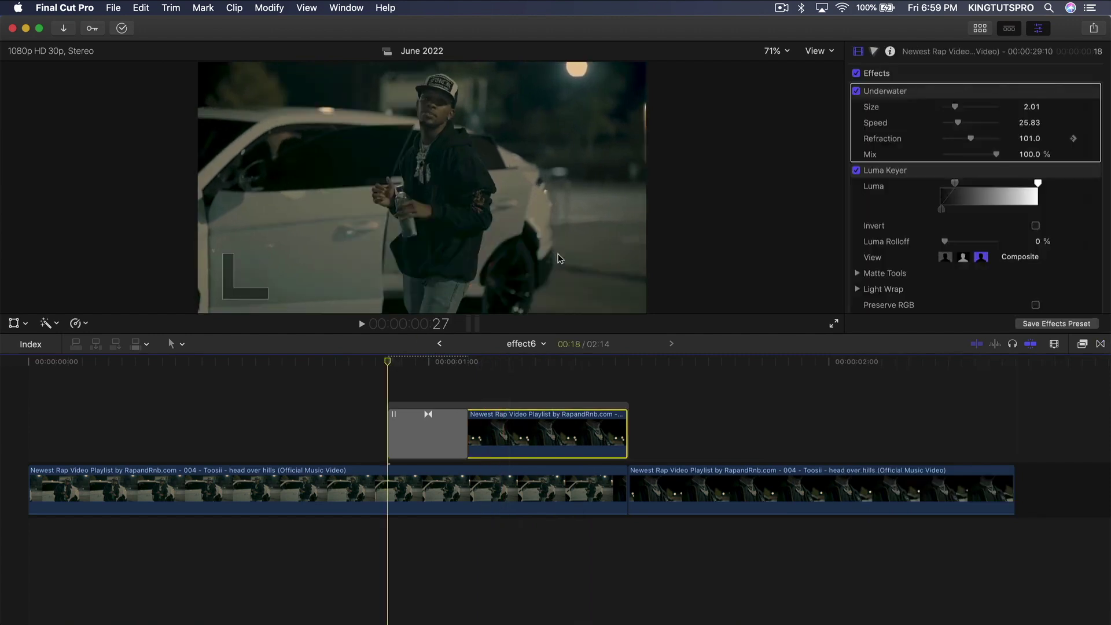
scroll(926, 162, "down", 3)
scroll(937, 180, "up", 3)
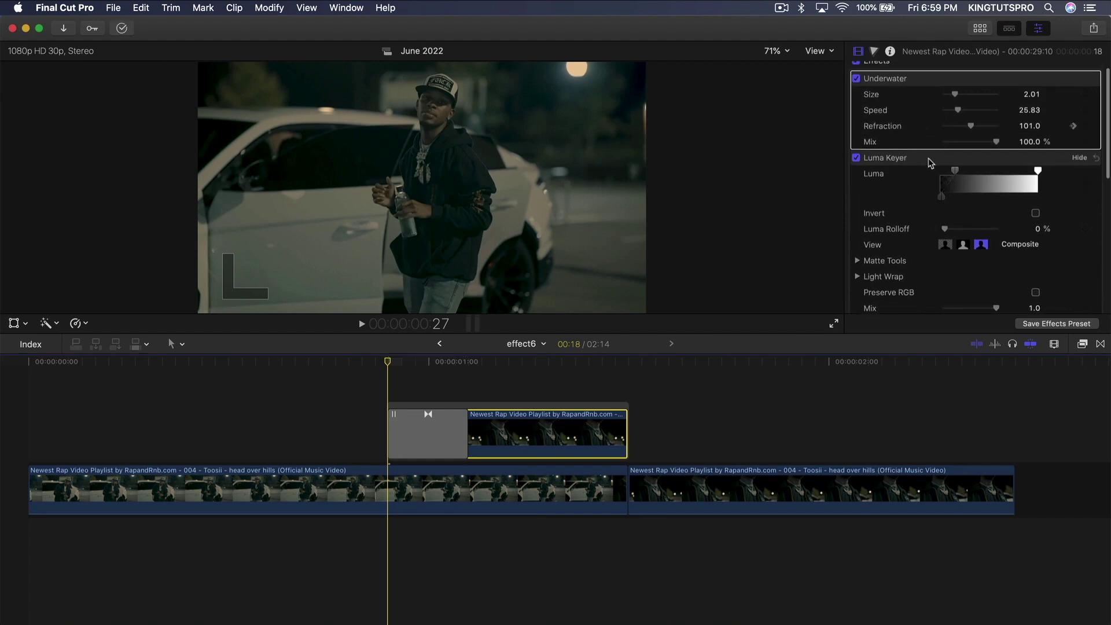
left_click(932, 194)
scroll(931, 220, "down", 2)
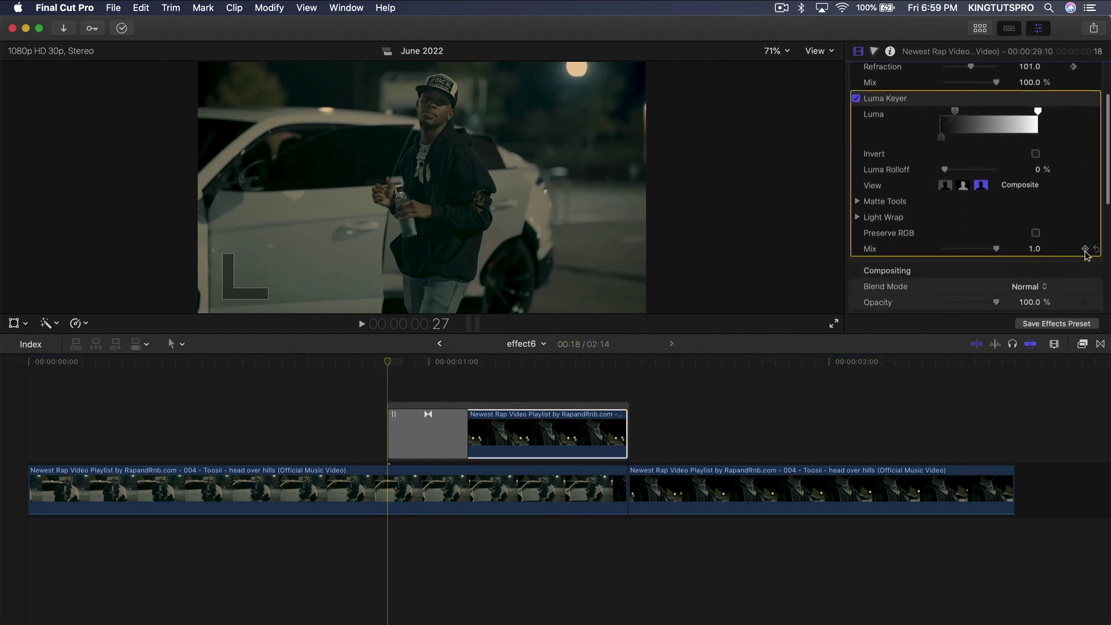
left_click(1086, 248)
Lower the Luma Keyer's Mix to about 0.76 at 1:14, the freeze frame's last frame
left_click(627, 361)
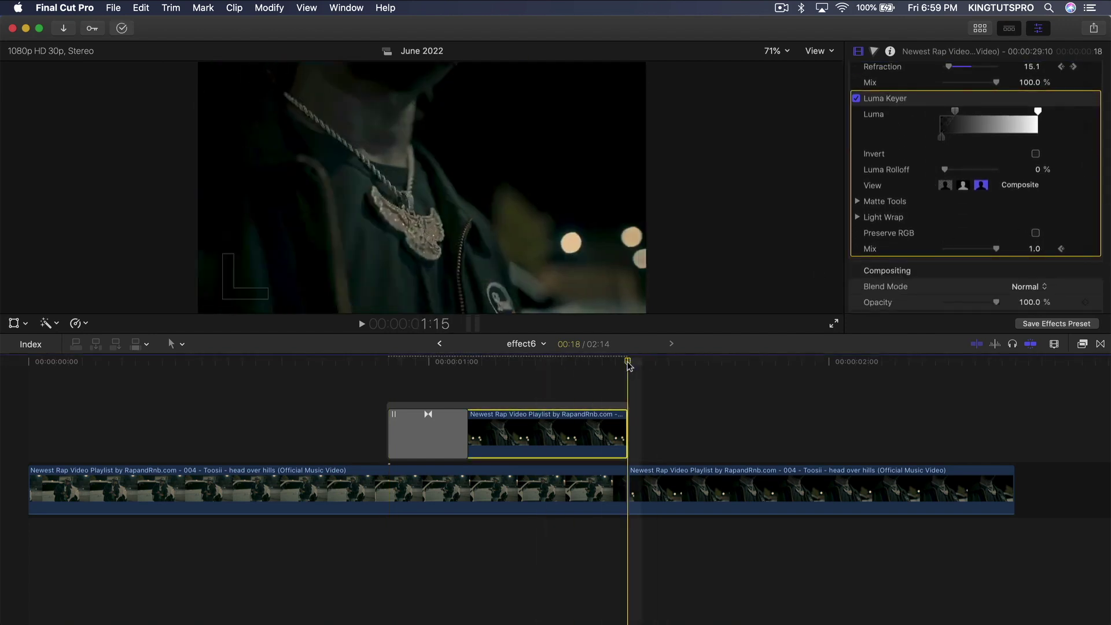
key("alt+semicolon")
left_click_drag(1001, 246, 980, 248)
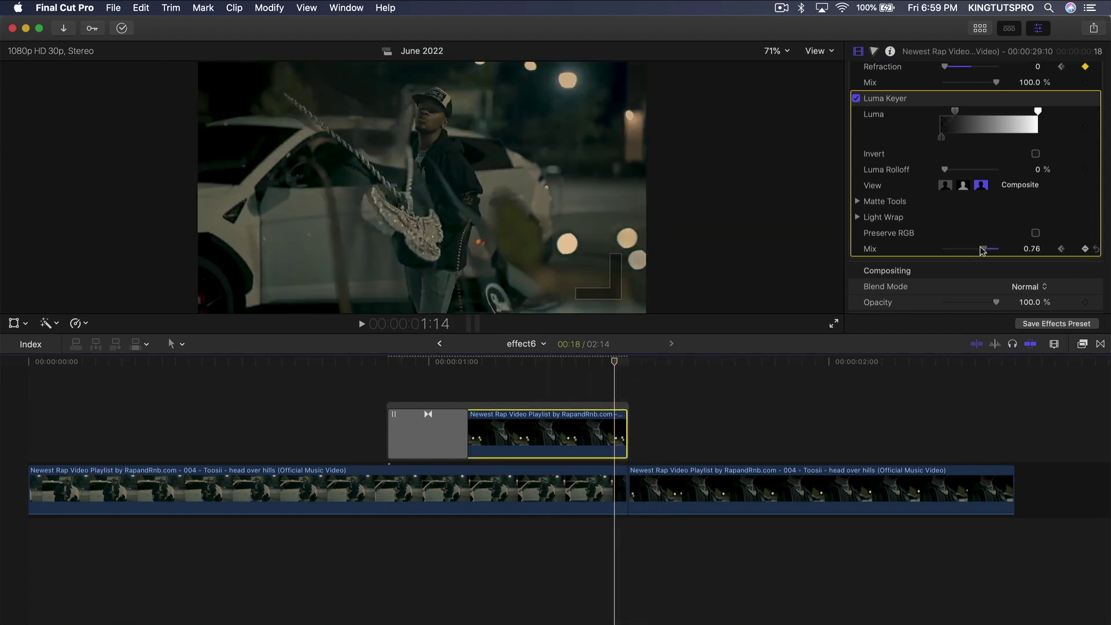
key("j")
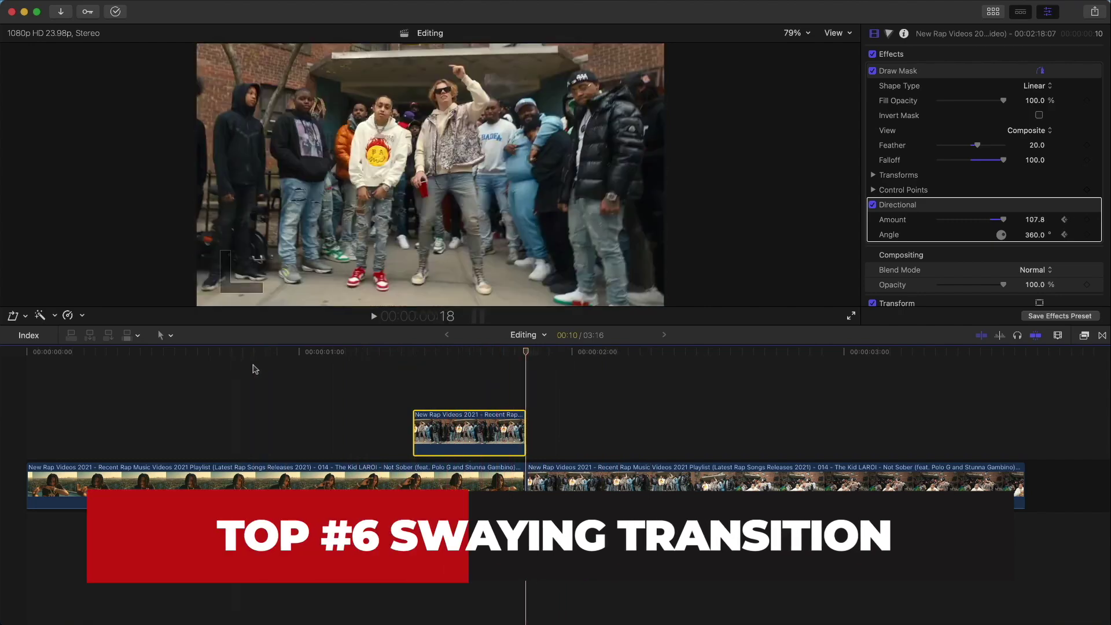
In the Editing project, play back the finished swaying transition example
key("space")
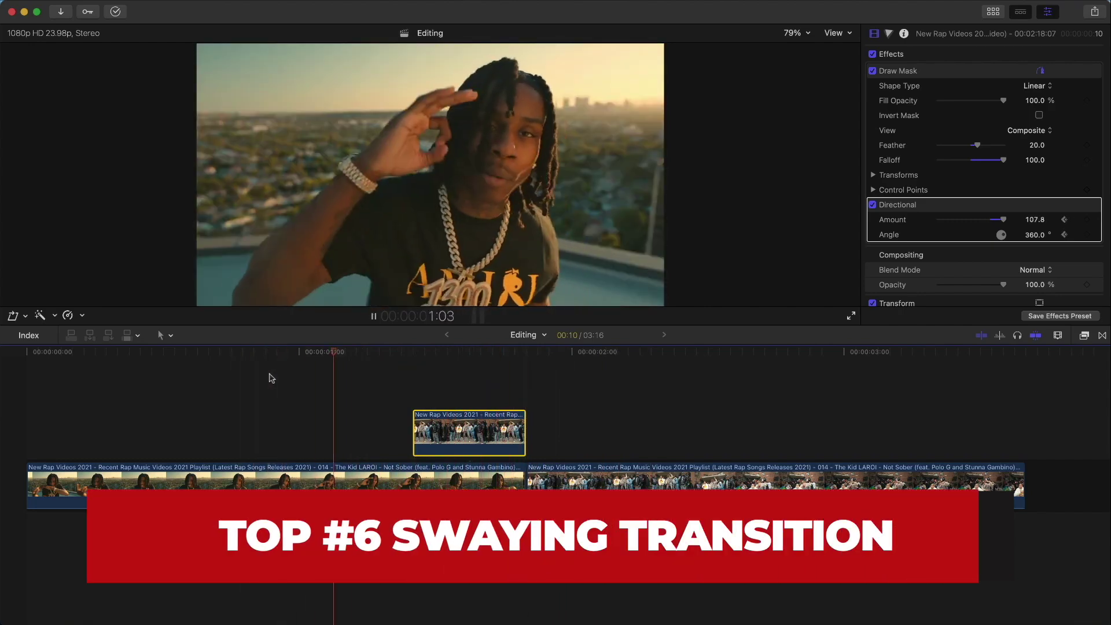
key("space")
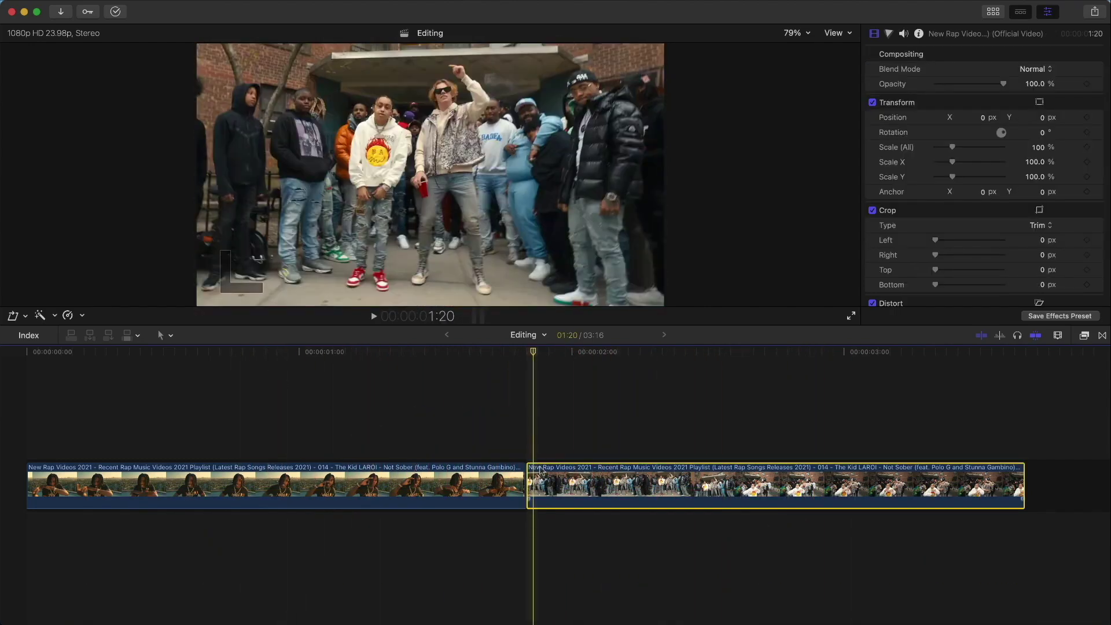
Add a freeze frame from the first frame of the second clip in the Editing project
left_click(503, 477)
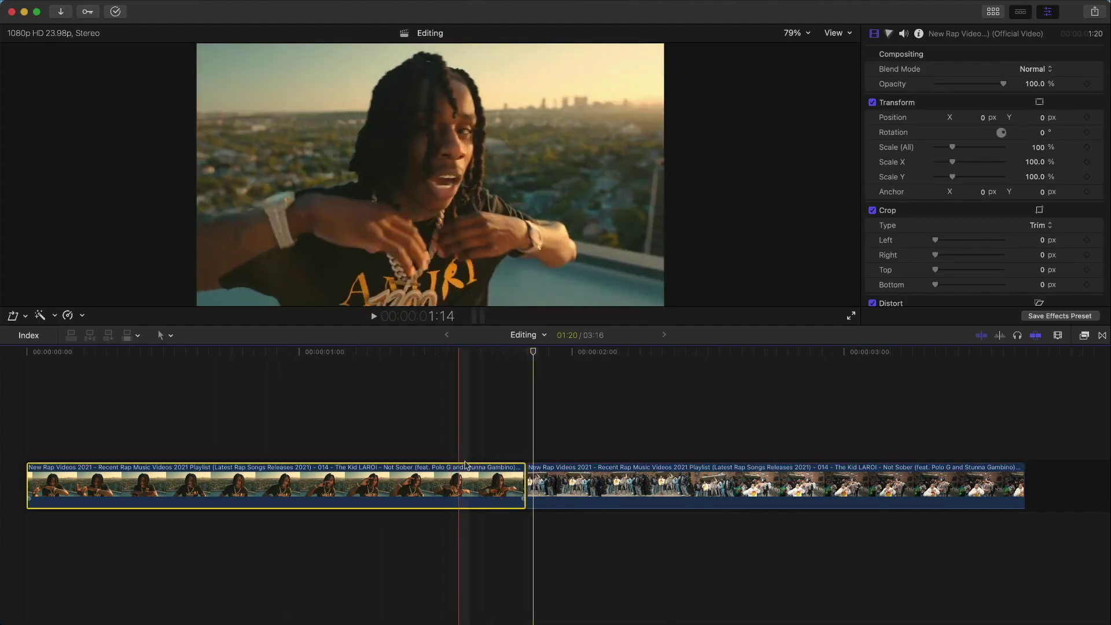
left_click(535, 480)
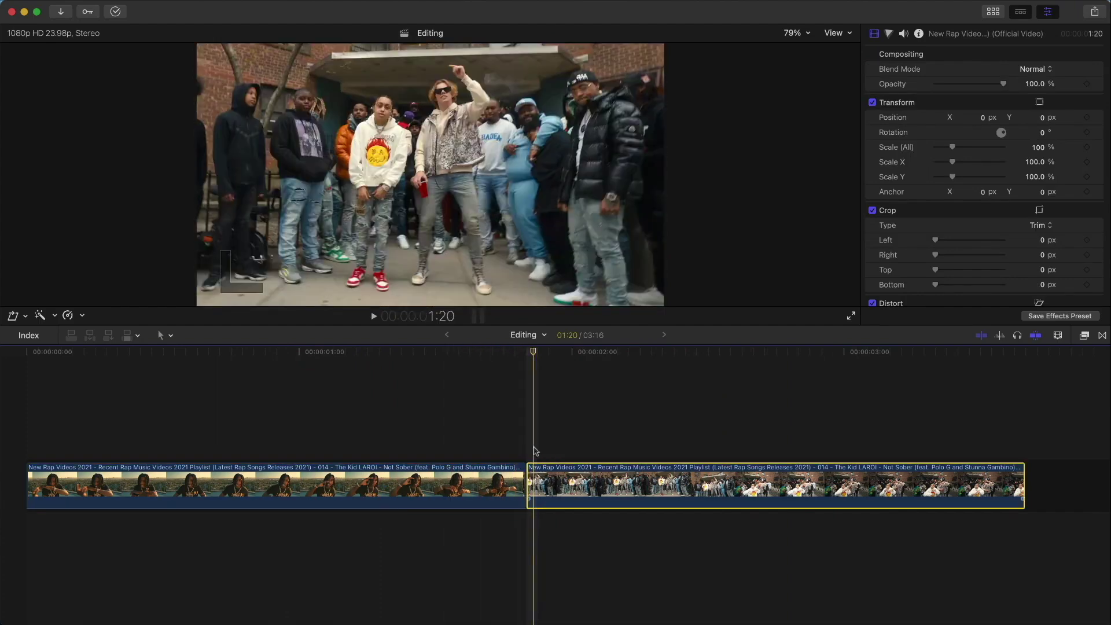
left_click(529, 353)
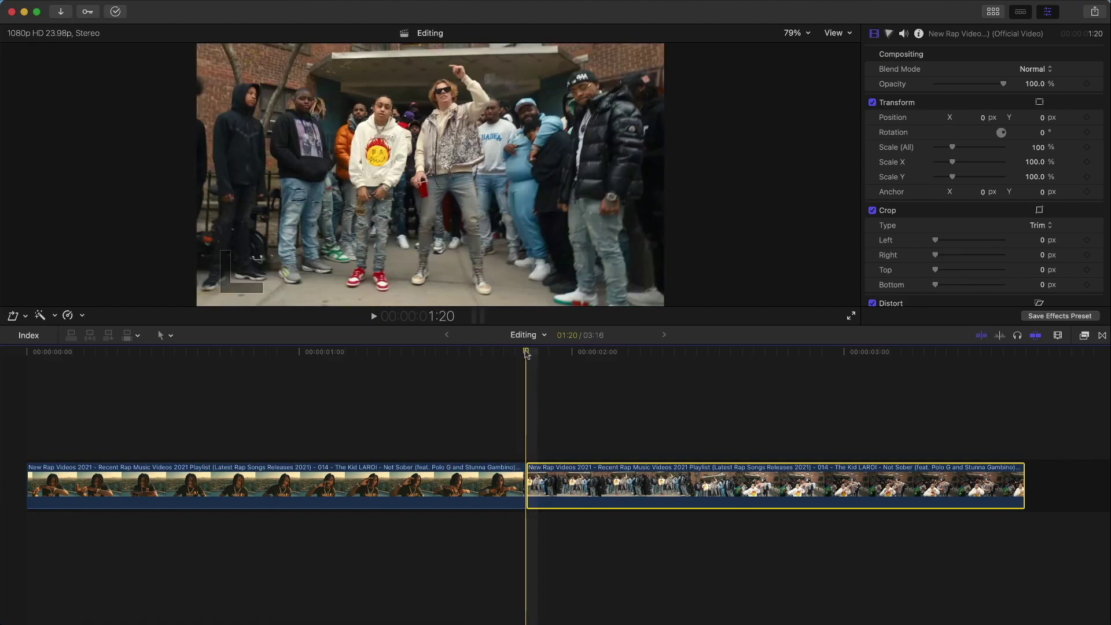
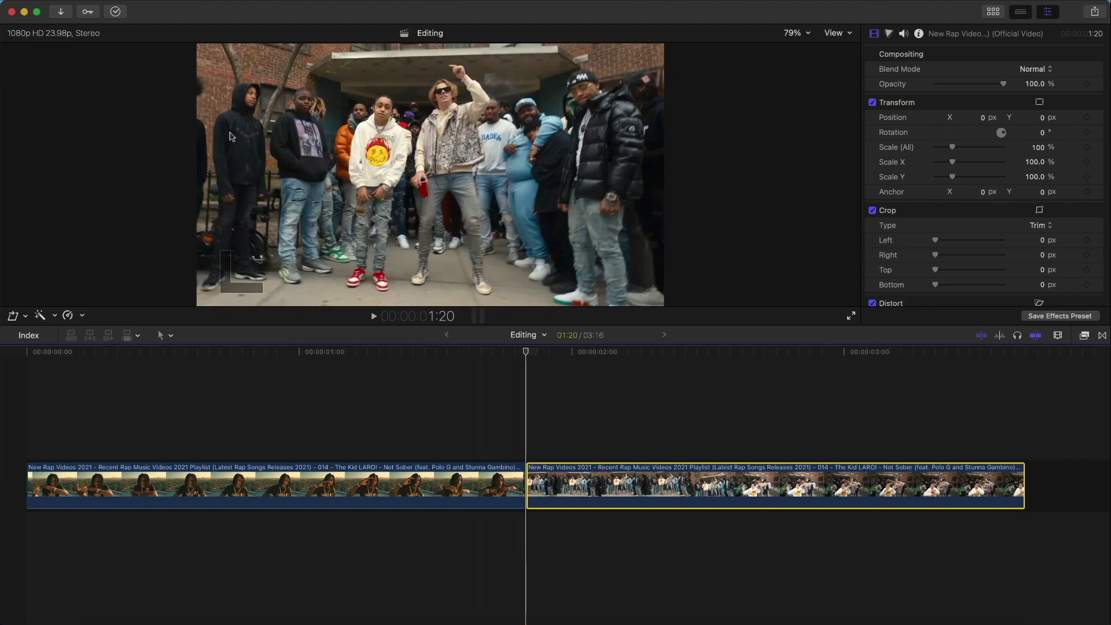
left_click(131, 1)
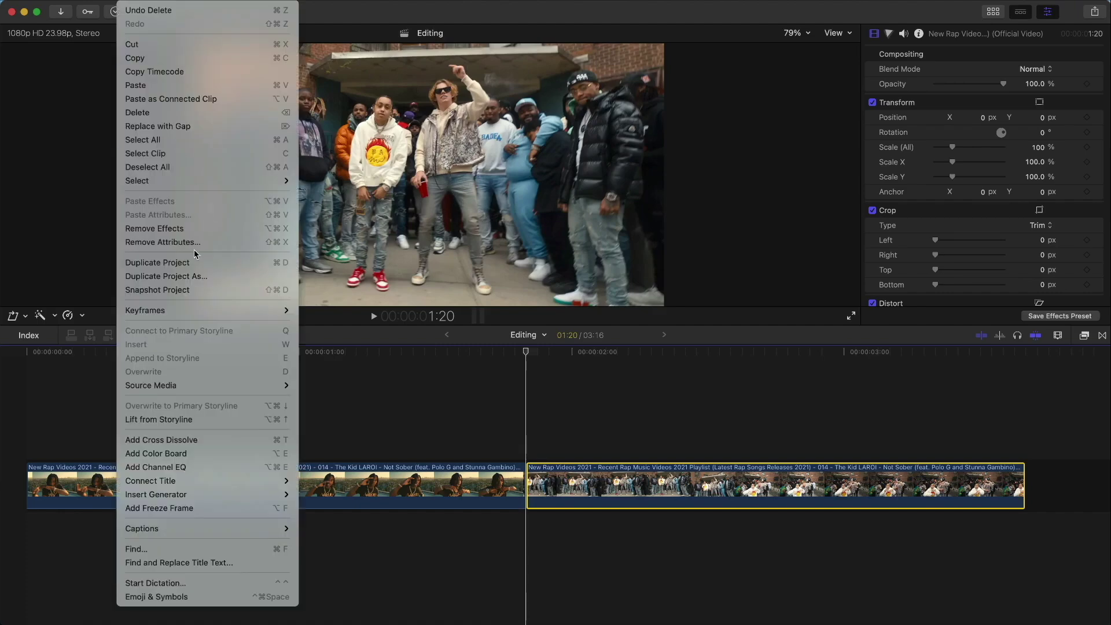
left_click(177, 508)
Lift the freeze frame above the main storyline, trim it to 20 frames, ending at the cut between the two clips
key("super+minus")
key("super+minus")
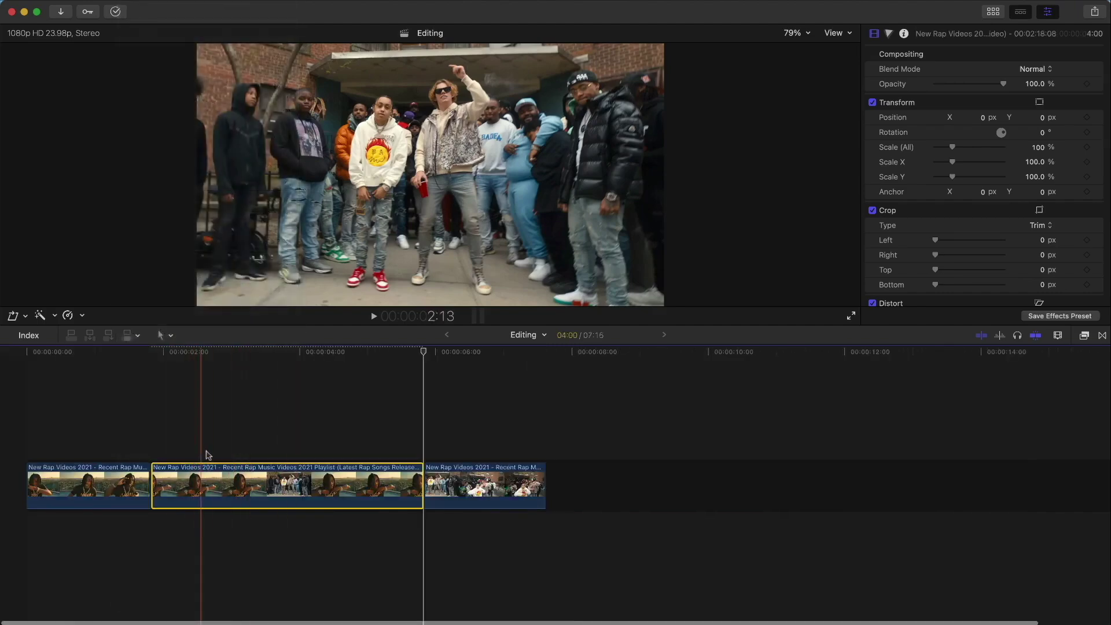
left_click_drag(258, 483, 259, 434)
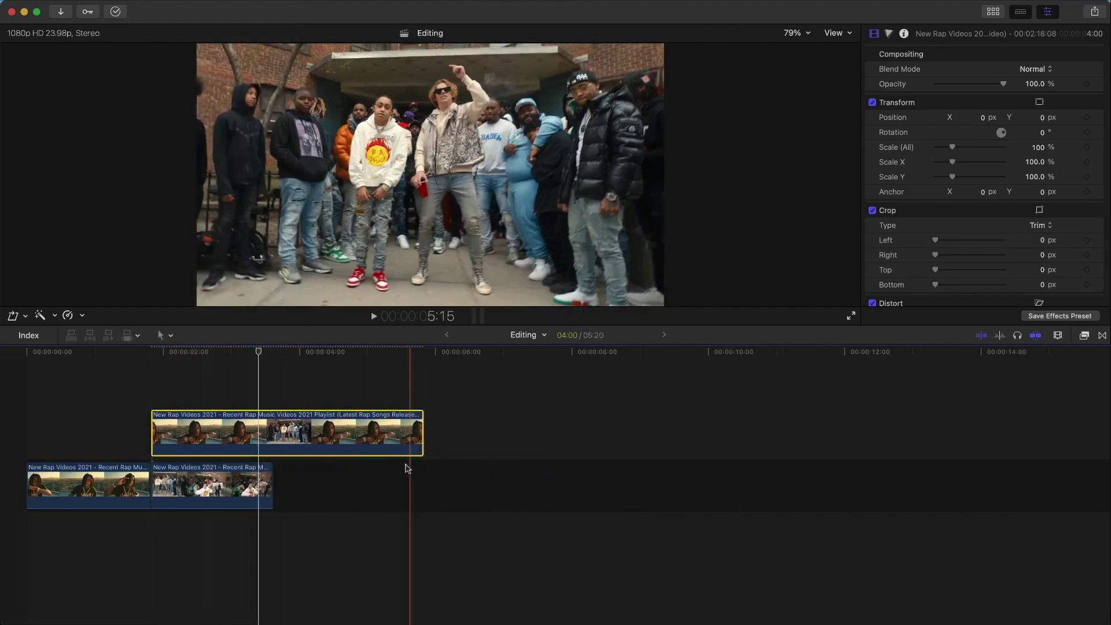
left_click_drag(394, 445, 151, 419)
key("super+equal")
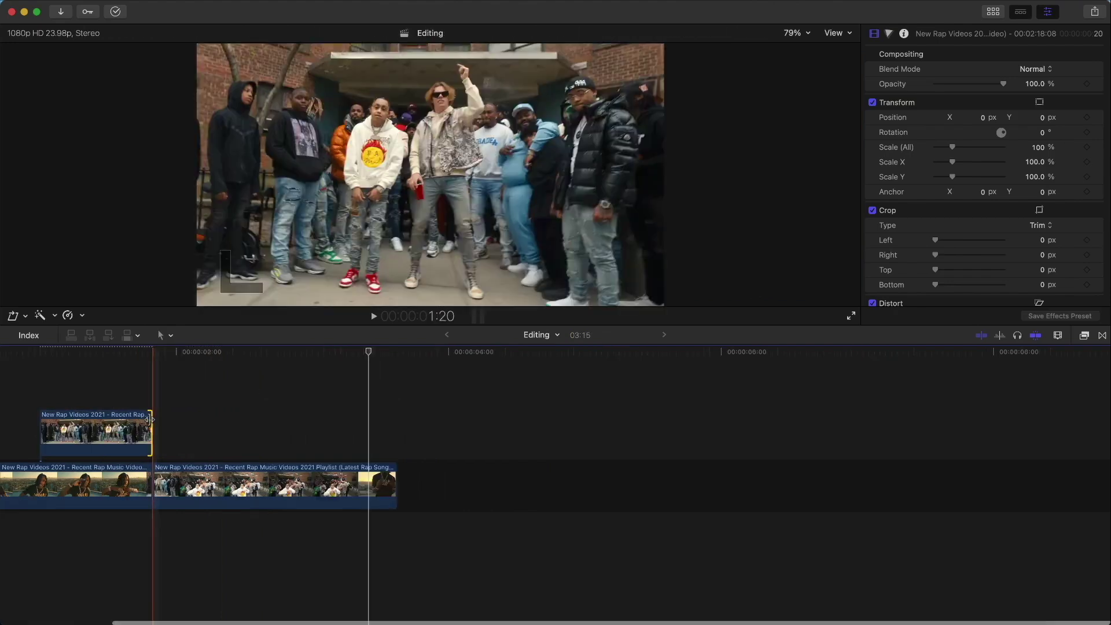
Trim the start of the freeze frame so it lasts 12 frames and still ends at the cut
key("super+equal")
scroll(335, 423, "left", 5)
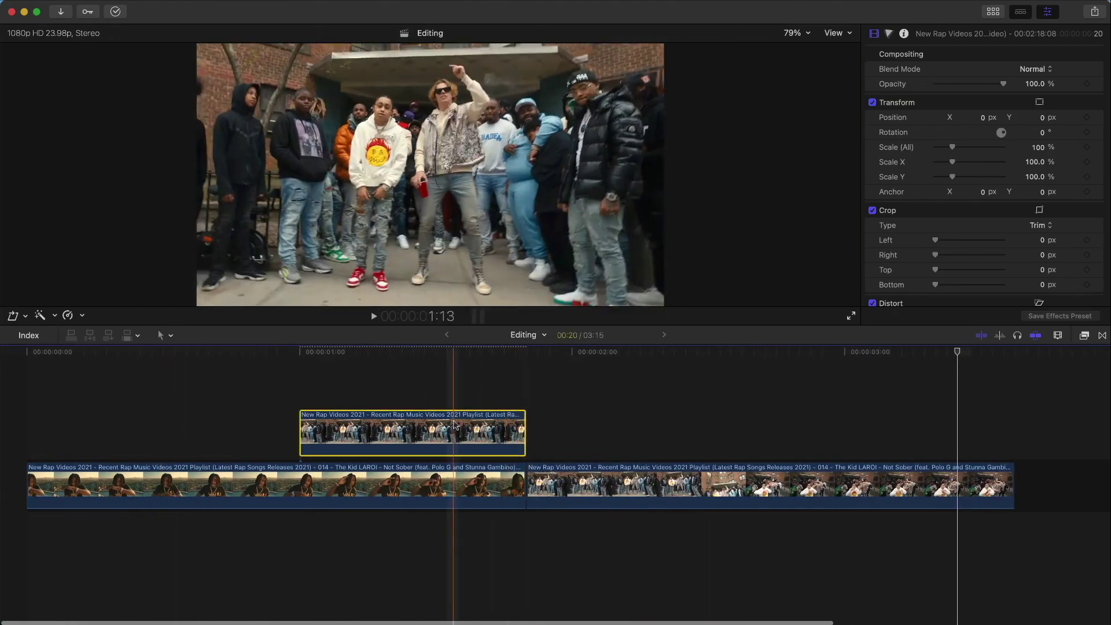
left_click_drag(300, 428, 404, 414)
key("space")
key("space")
key("super+=")
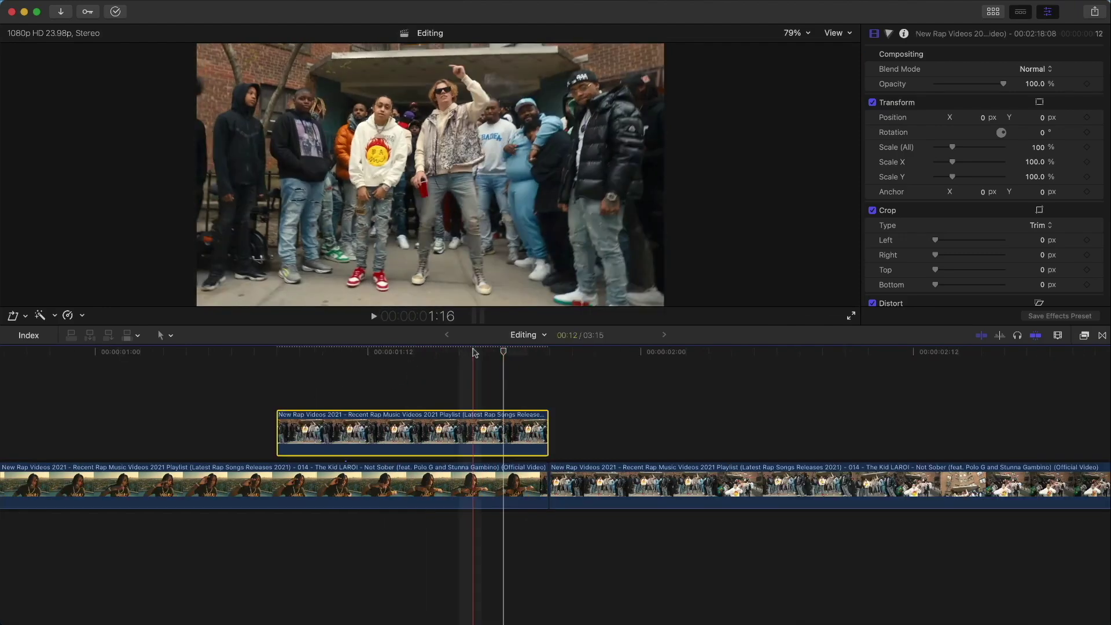
Apply the Draw Mask effect to the freeze frame, with the playhead at 1:16
left_click(473, 352)
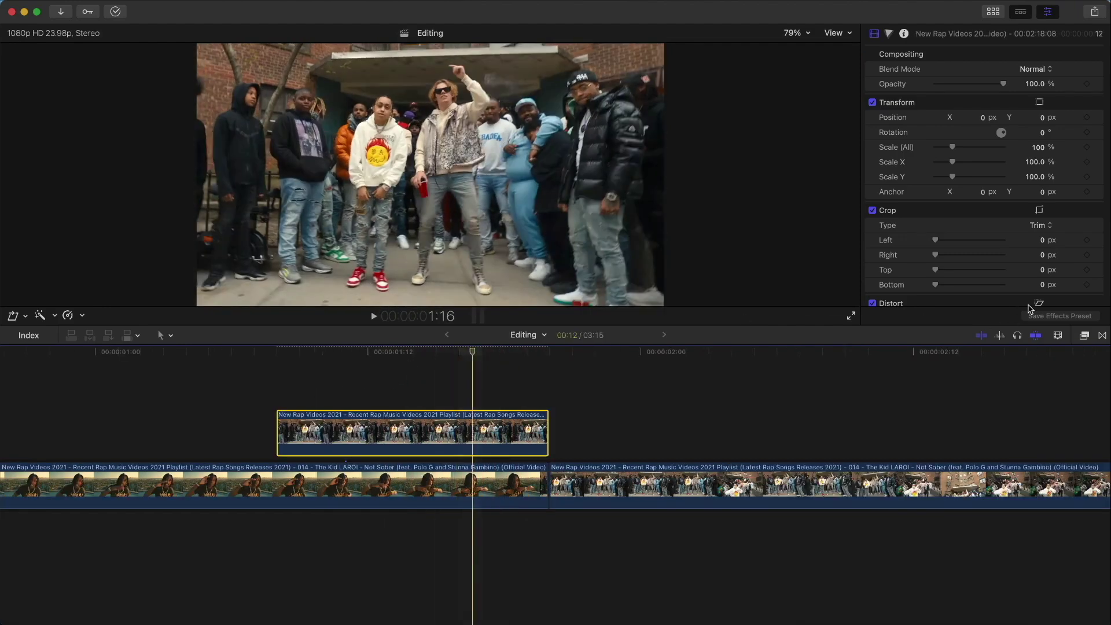
left_click(1084, 337)
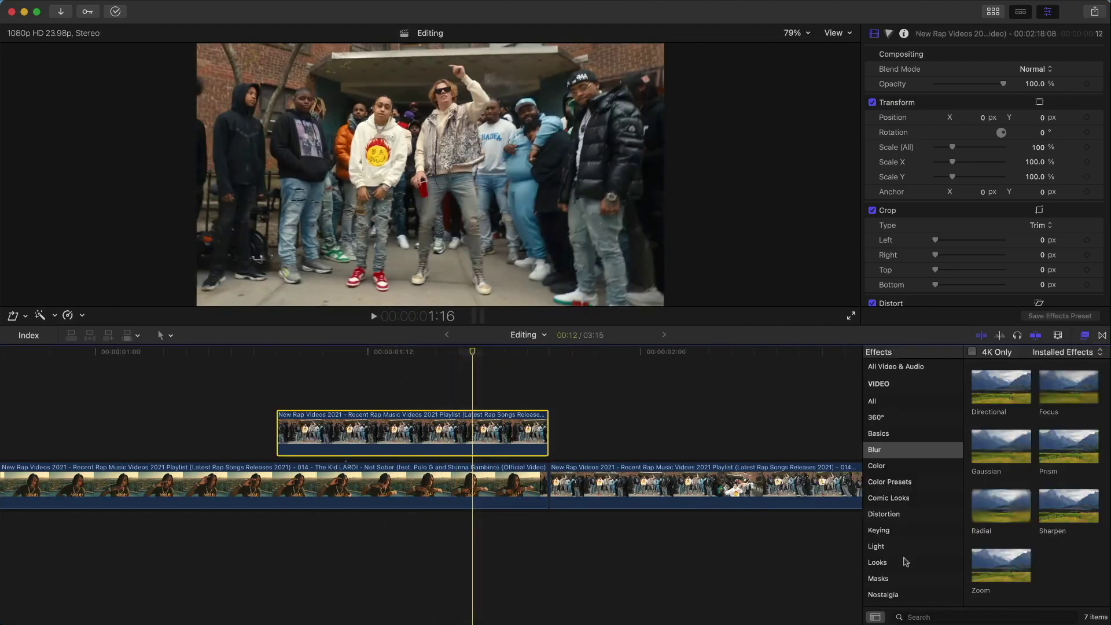
left_click(896, 580)
mouse_move(1000, 394)
left_mouse_down()
mouse_move(519, 385)
mouse_move(450, 431)
left_mouse_up()
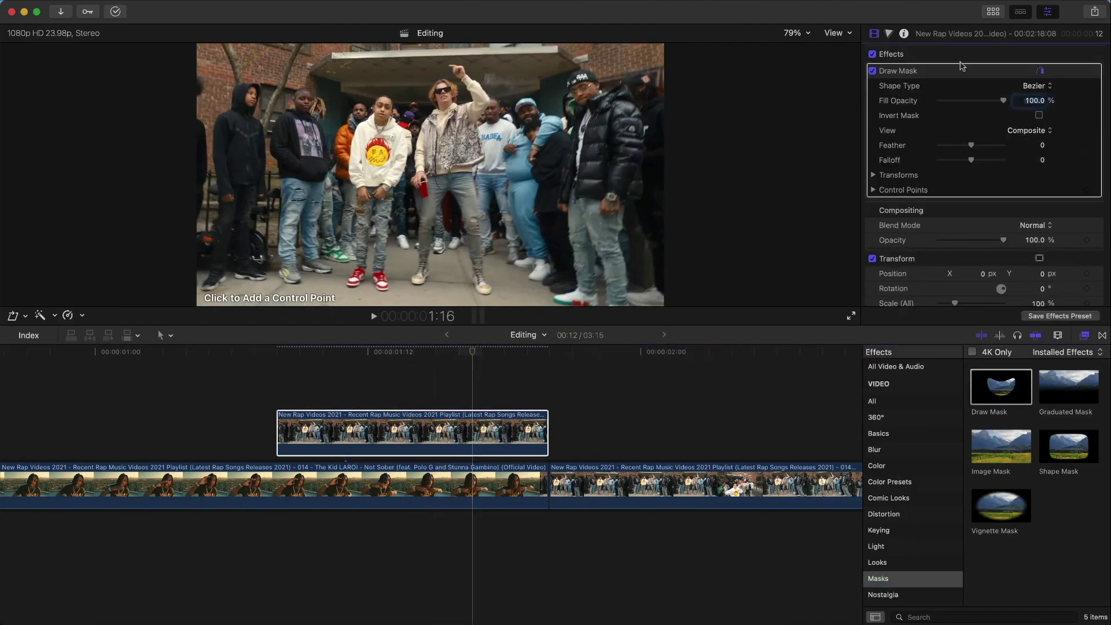
Trace a closed Linear mask around the man in sunglasses and patterned jacket, from his raised hand down to his shoes
left_click(489, 296)
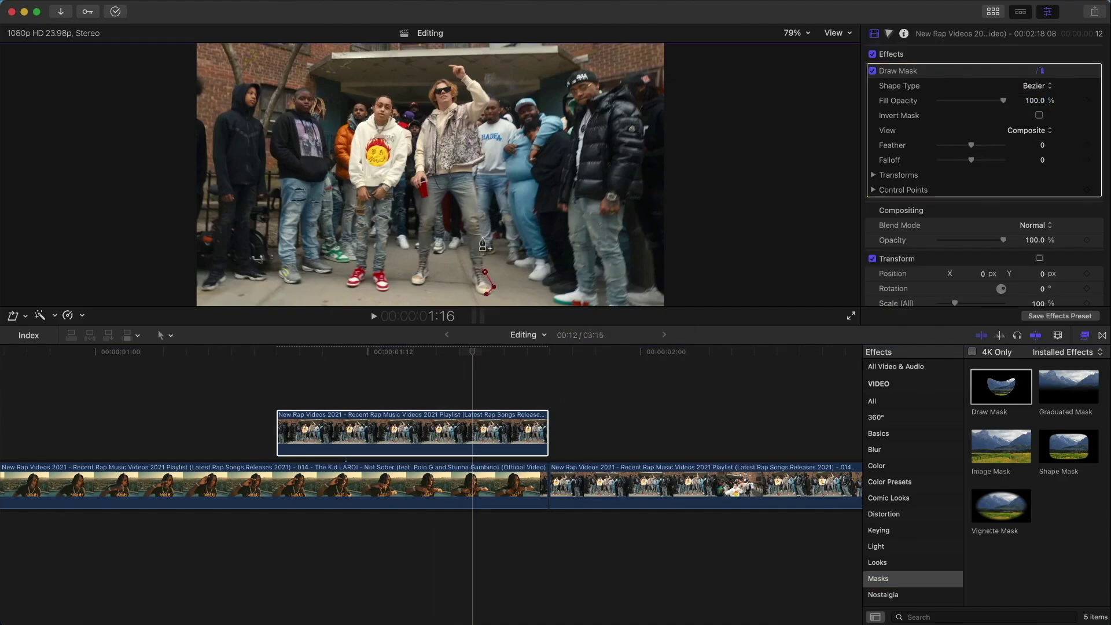
key("super+equal")
key("super+equal")
left_click(514, 149)
scroll(503, 162, "up", 2)
left_click(455, 90)
left_click(423, 150)
scroll(422, 174, "down", 6)
left_click(426, 185)
left_click(423, 206)
left_click(554, 283)
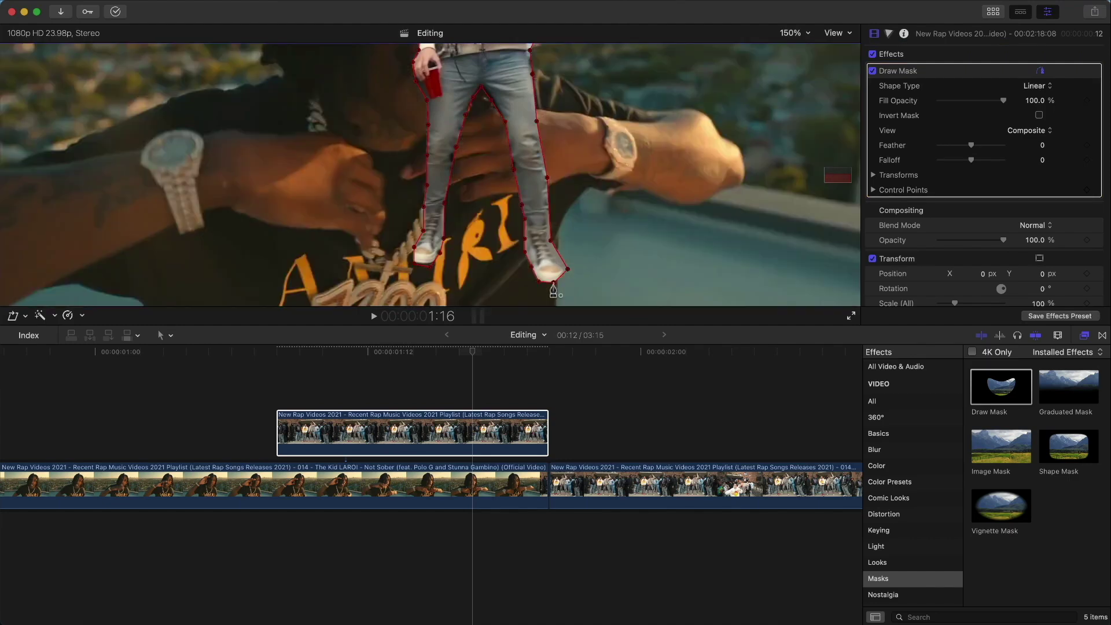
left_click_drag(554, 291, 561, 290)
left_click_drag(421, 268, 411, 262)
Soften the Draw Mask edge with Feather 16 and Falloff 100
left_click(790, 33)
left_click(797, 43)
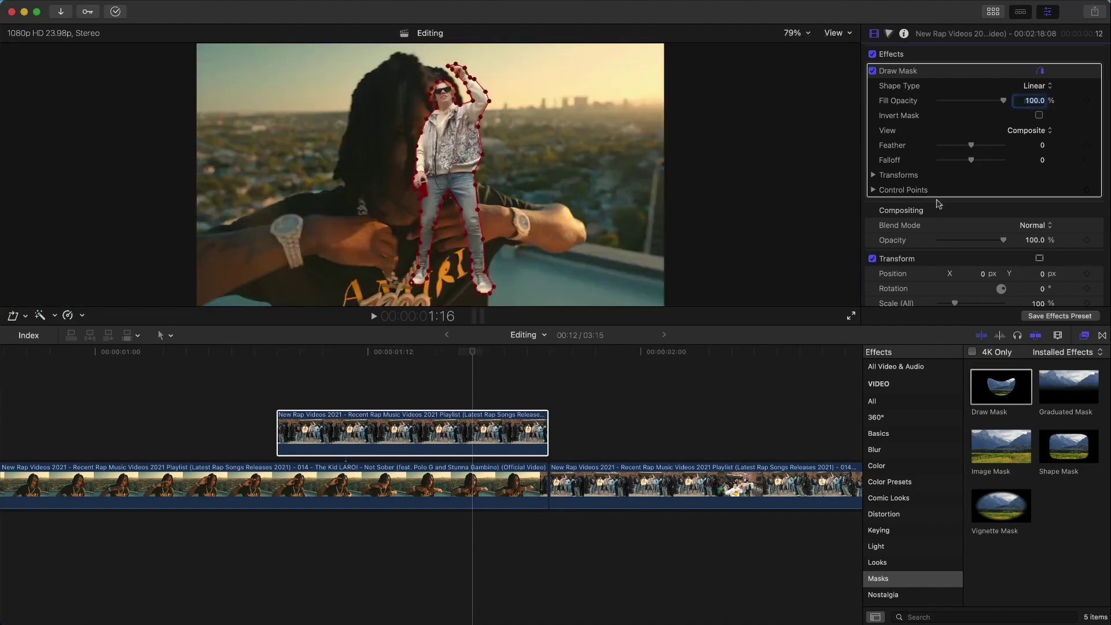
left_click(935, 207)
left_click_drag(972, 148, 975, 148)
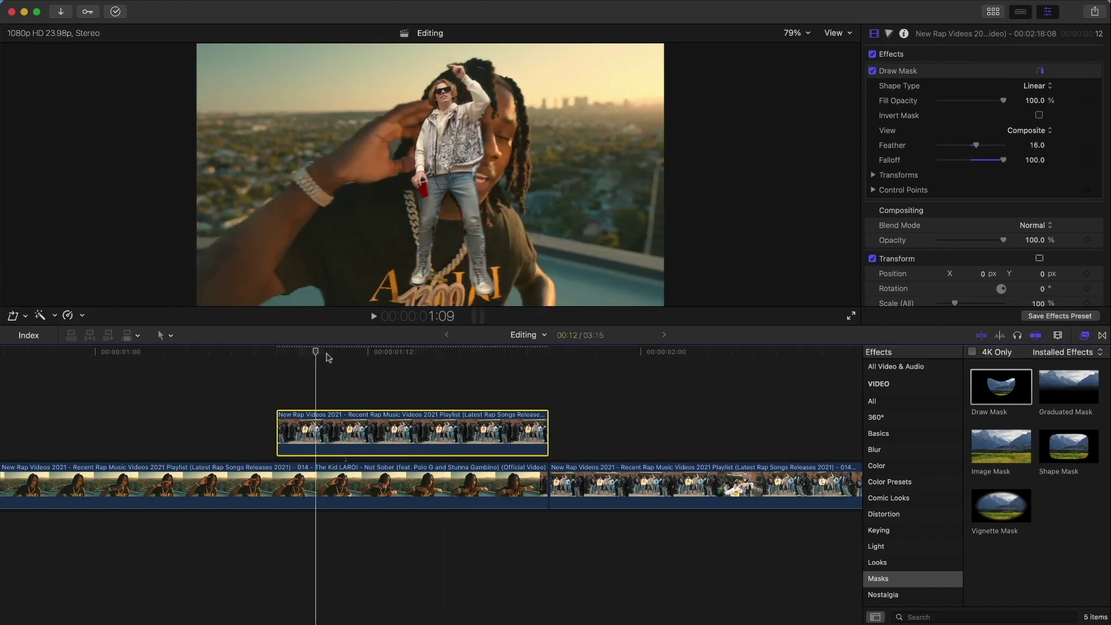
At the freeze frame's start, 1:08, scale the cutout to 193.83% and move it past the picture's left edge, to X -1486.9, Y 21.8 px
left_click_drag(293, 356, 279, 359)
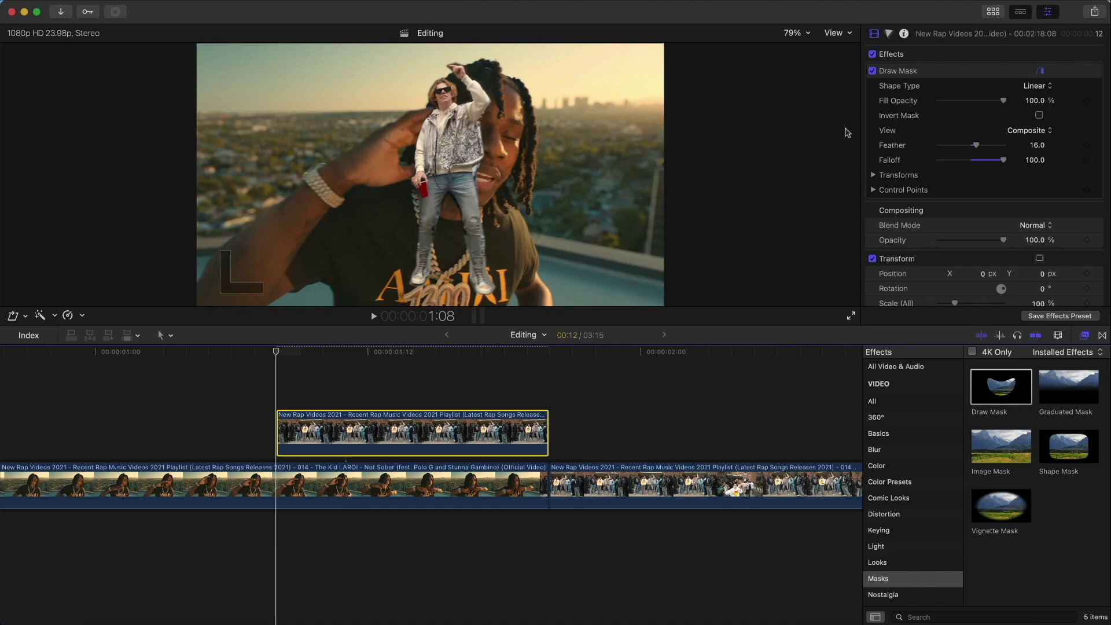
scroll(968, 113, "down", 3)
key("super+5")
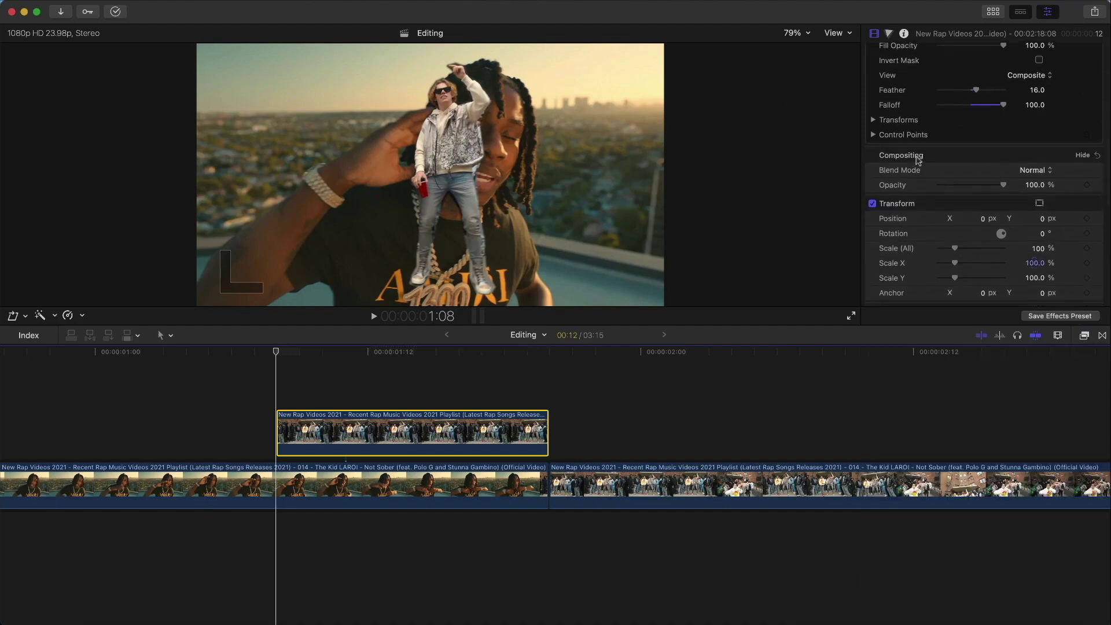
scroll(933, 79, "down", 4)
scroll(934, 79, "down", 2)
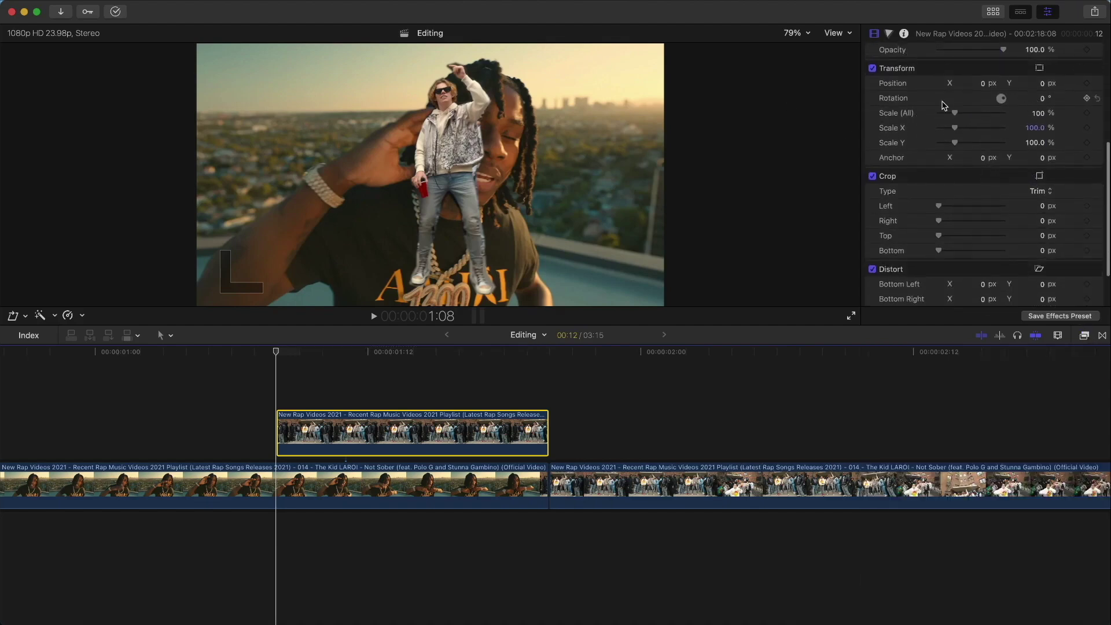
scroll(958, 106, "down", 2)
scroll(1026, 220, "up", 2)
left_click(26, 316)
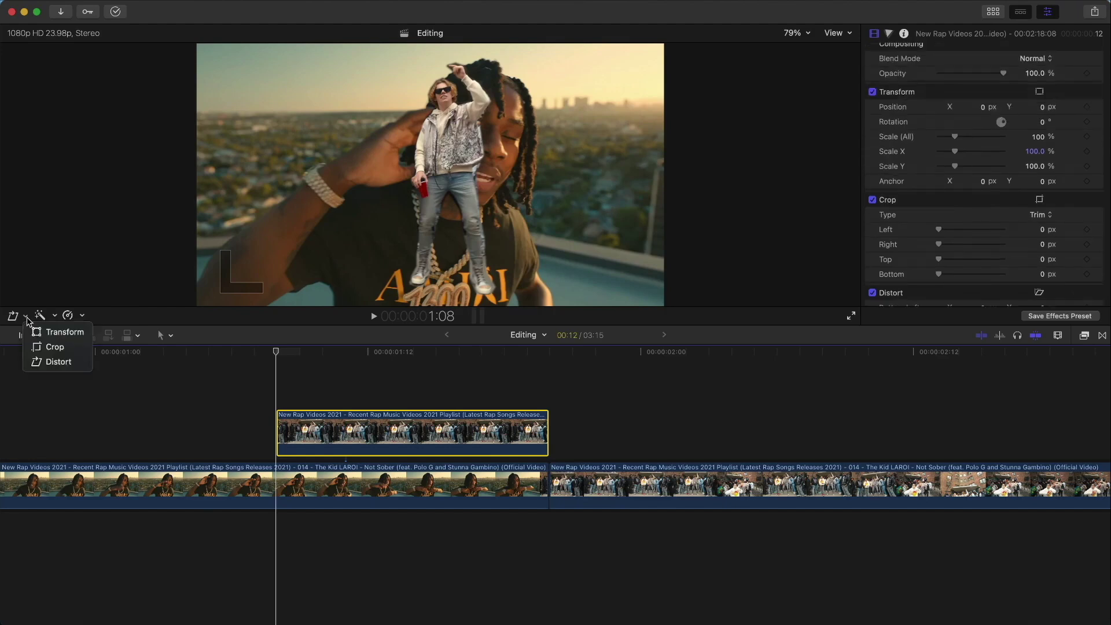
left_click(46, 333)
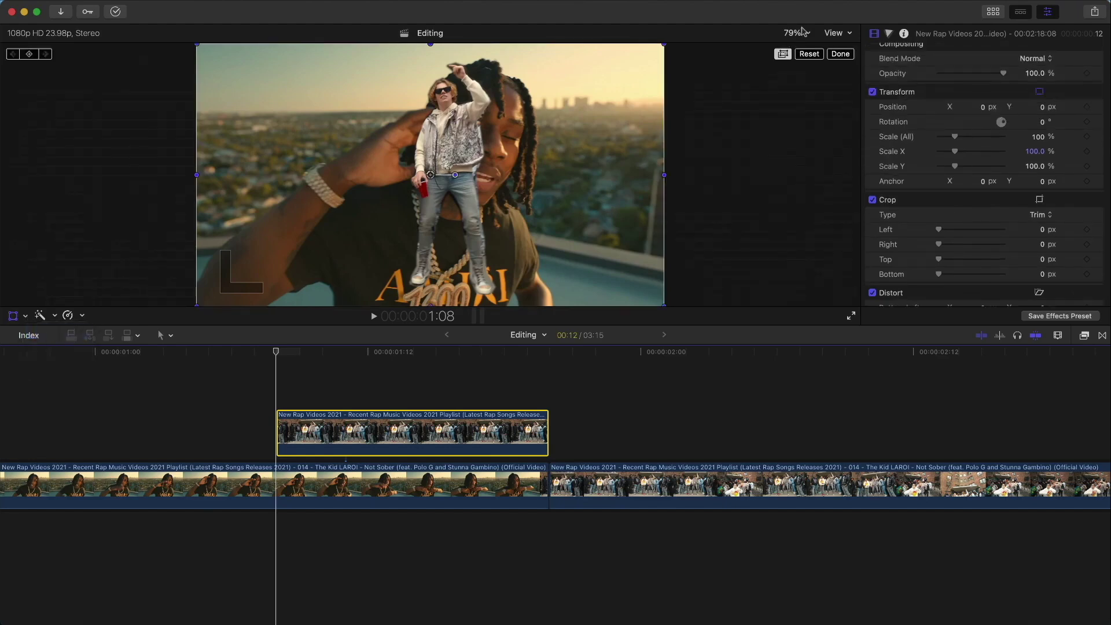
left_click(808, 33)
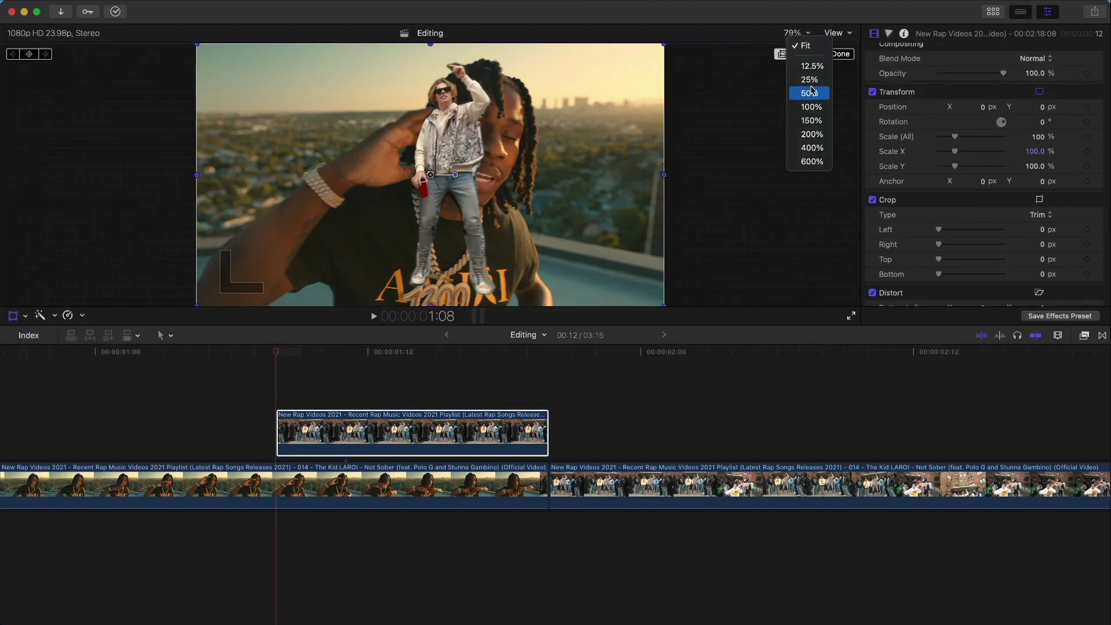
left_click(801, 75)
left_click_drag(505, 133, 574, 94)
left_click_drag(533, 161, 403, 170)
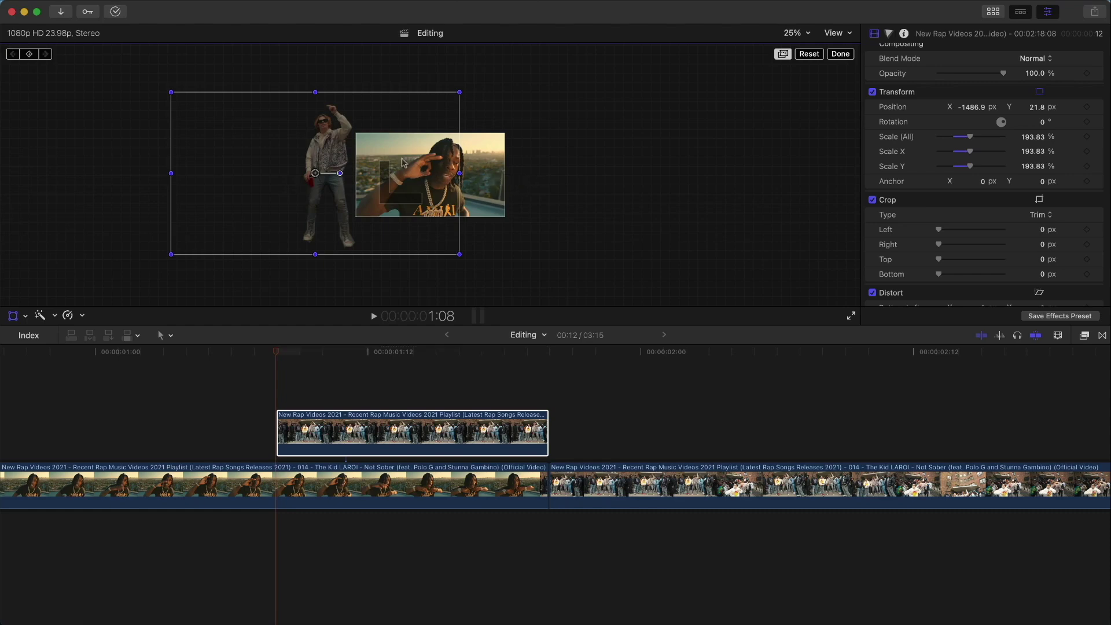
Add keyframes to all Transform and Distort parameters of the freeze frame at 1:08
scroll(1076, 208, "down", 3)
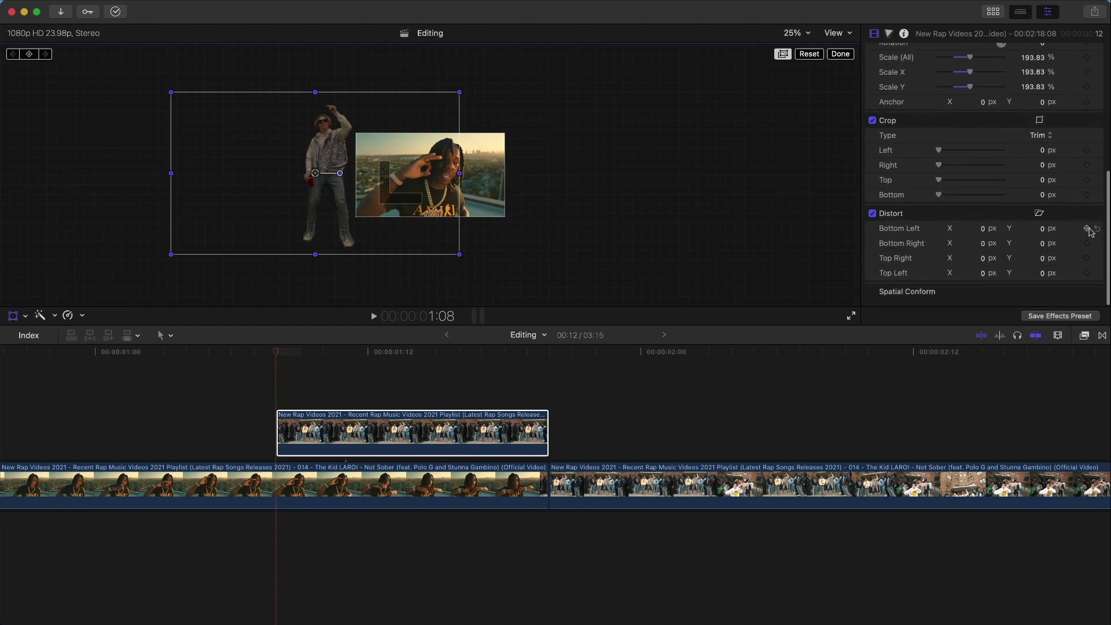
scroll(1024, 116, "up", 3)
scroll(1079, 162, "down", 4)
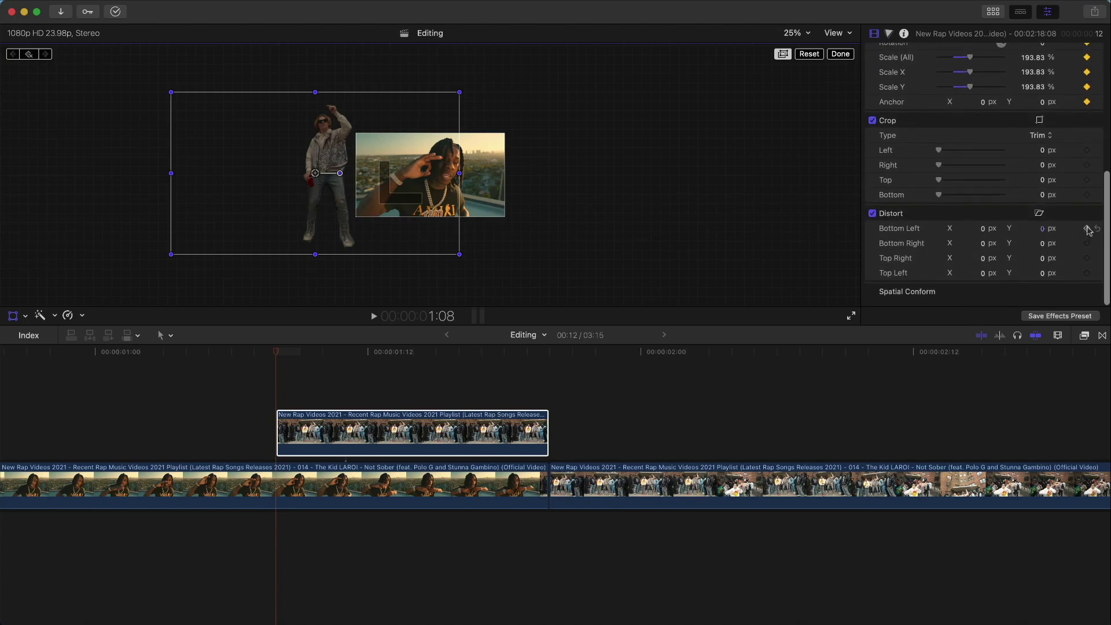
left_click(1086, 229)
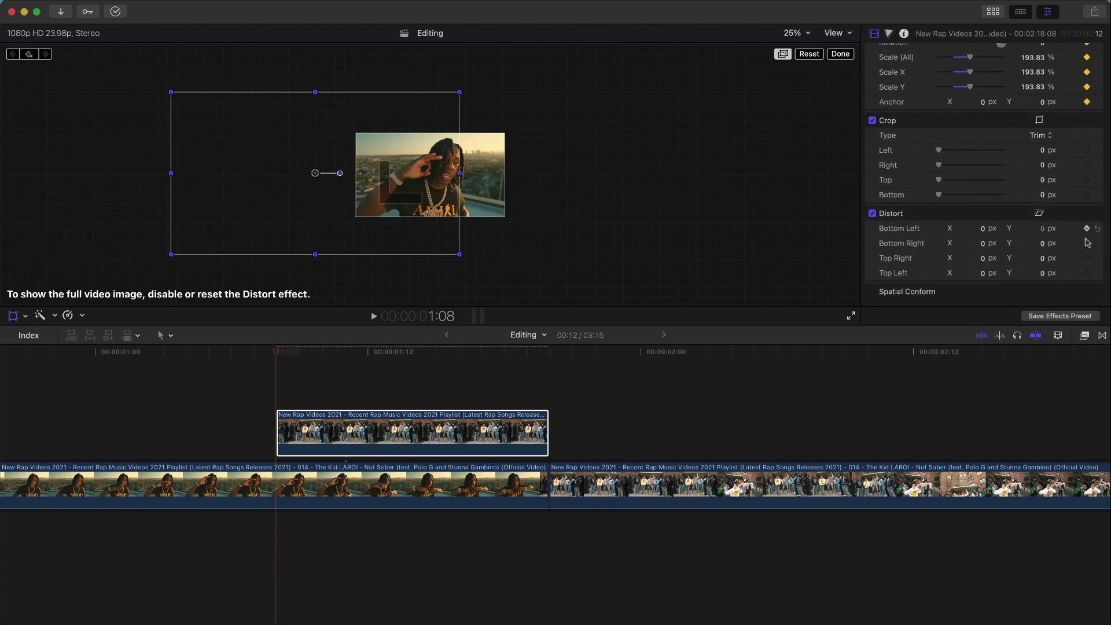
scroll(1073, 194, "up", 4)
scroll(984, 203, "down", 4)
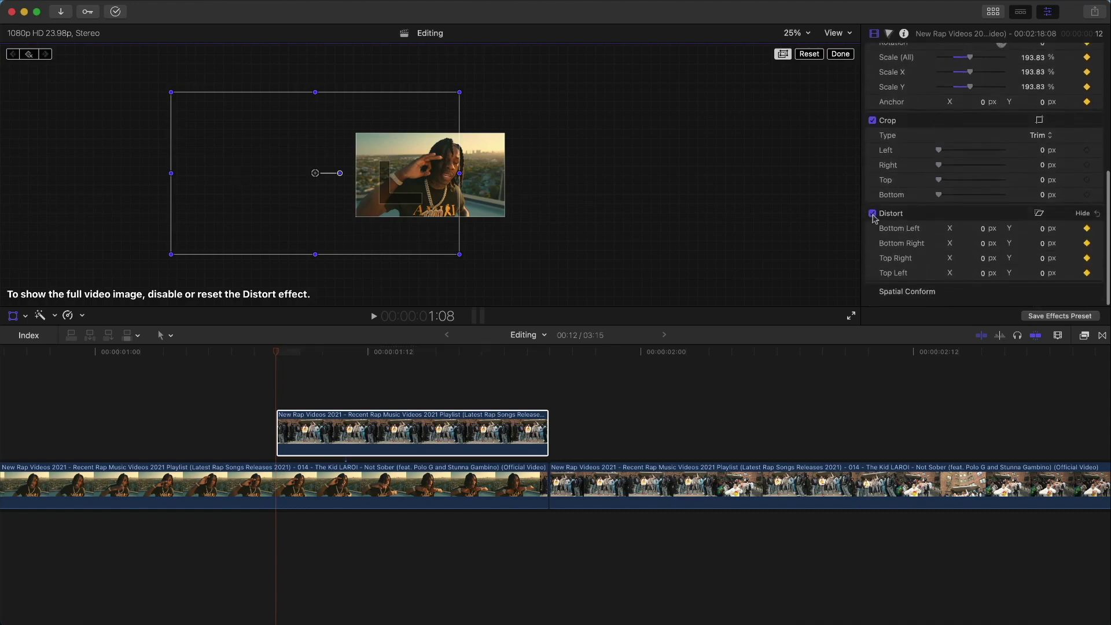
Disable the freeze frame's Distort adjustment
left_click(873, 214)
left_click(872, 214)
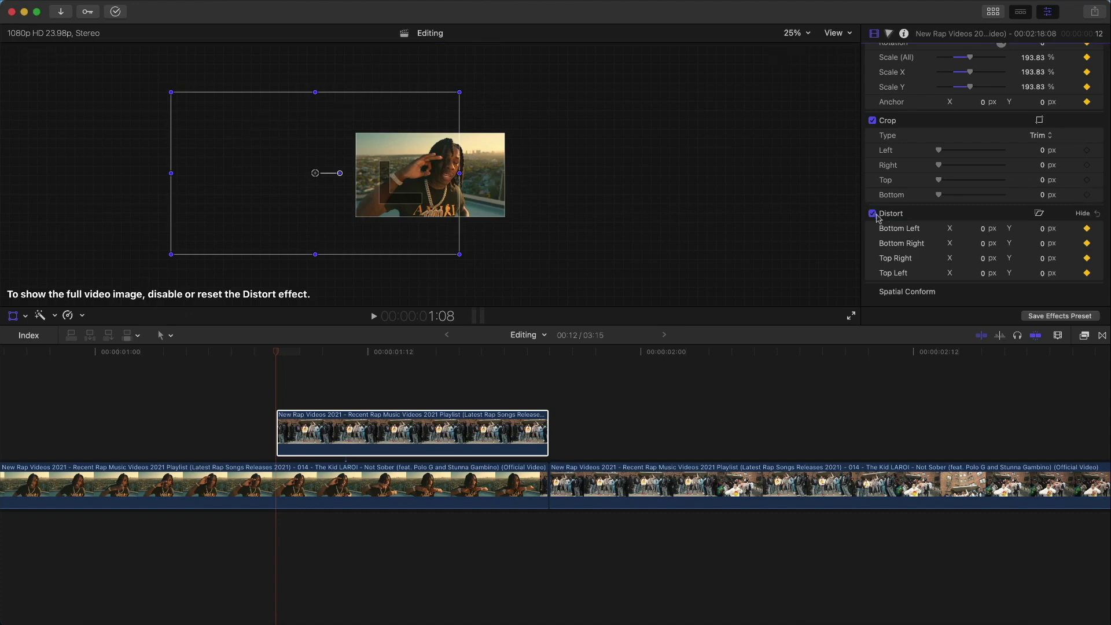
left_click(872, 214)
At 1:14, move the cutout across the picture to a Position X of 434.1 px
scroll(983, 174, "up", 4)
left_click_drag(328, 347, 414, 348)
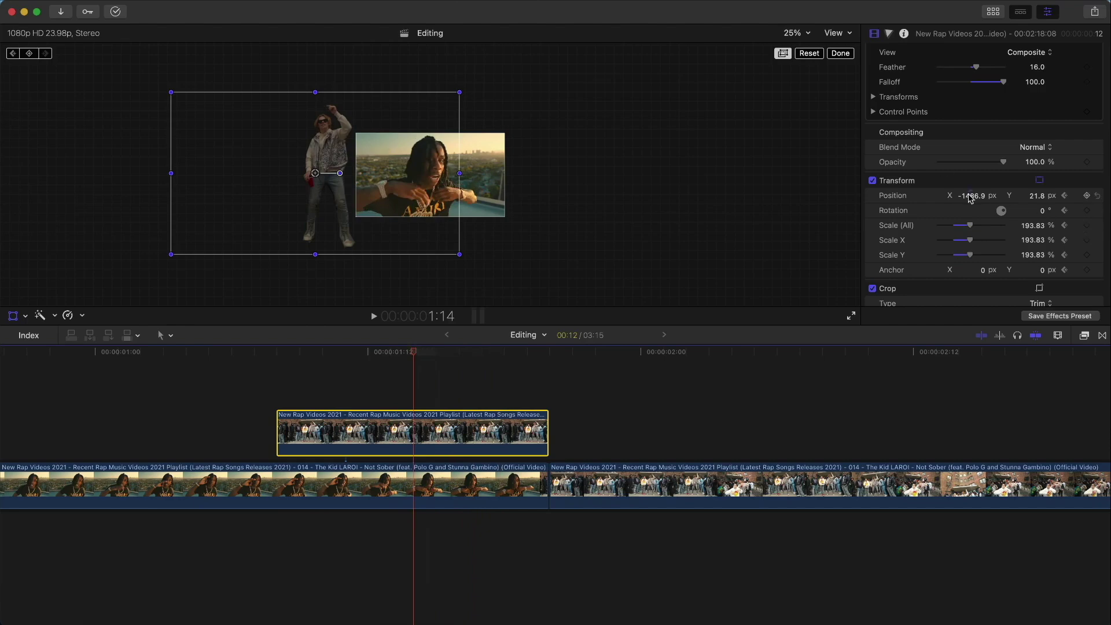
left_click_drag(972, 197, 1028, 199)
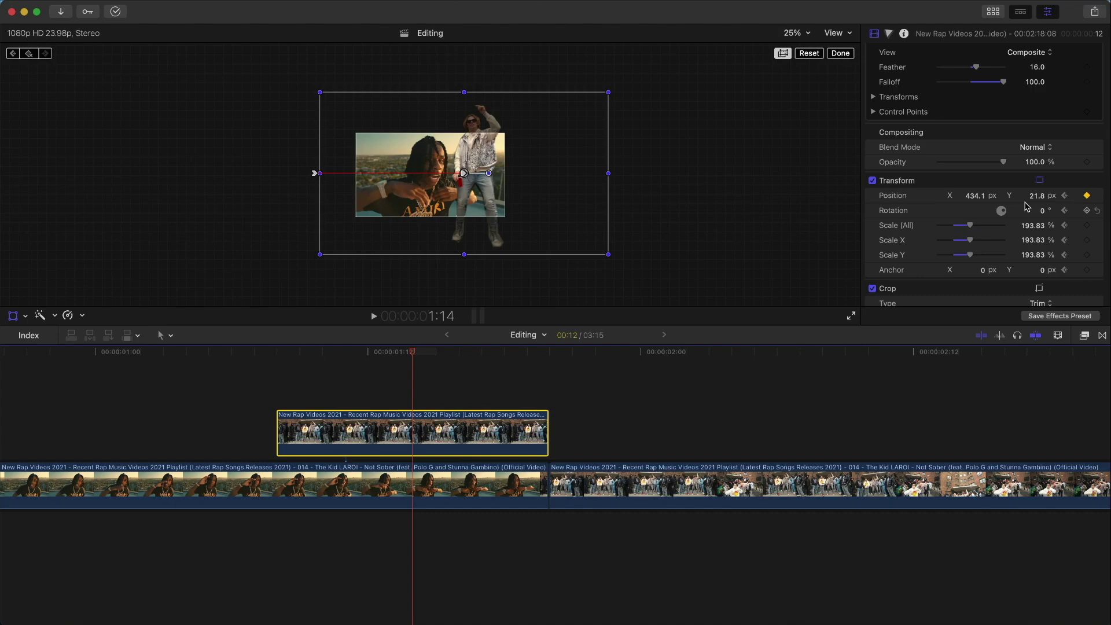
At 1:15, set the cutout's Position to X 0, Y 0 and Scale to 100%, and finish the viewer transform
key("Right")
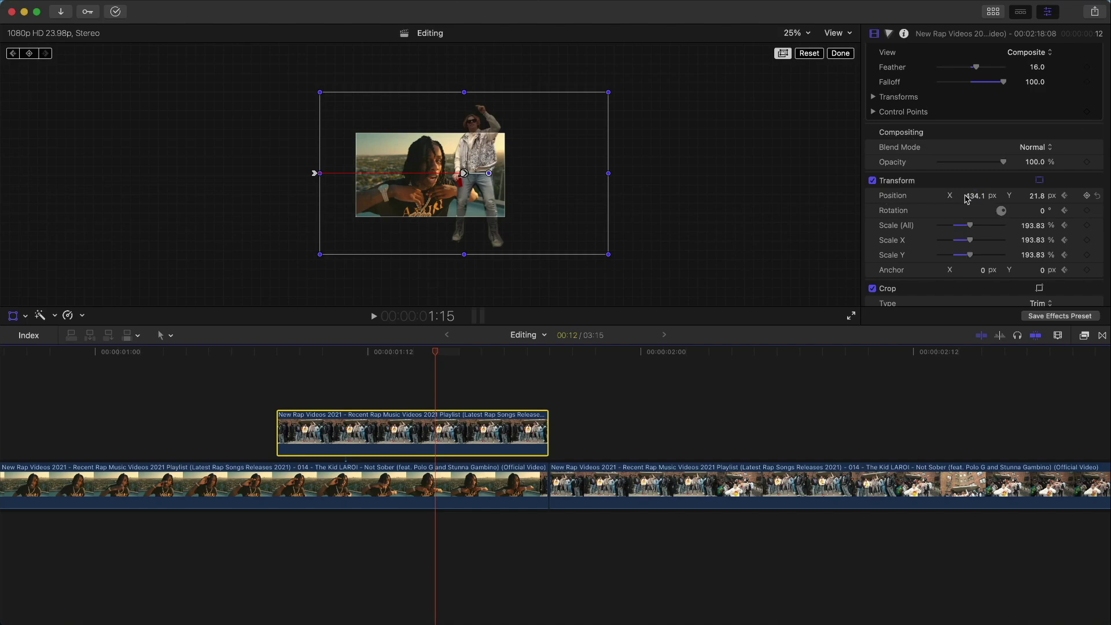
left_click(977, 199)
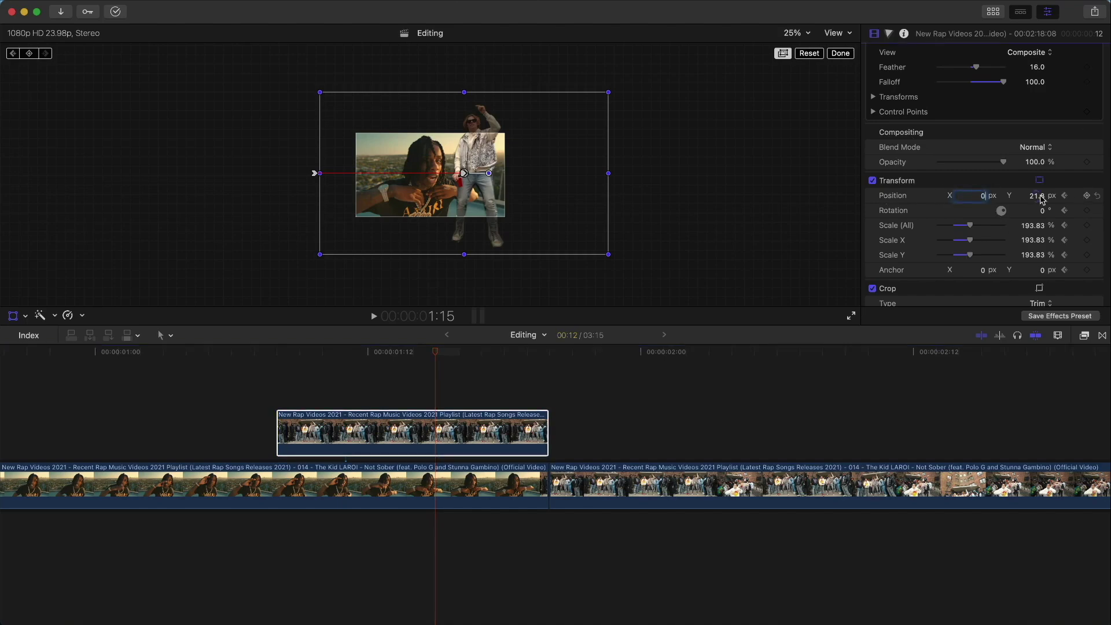
left_click(1040, 196)
type("0")
scroll(1035, 209, "down", 3)
left_click(1034, 162)
type("100")
key("Return")
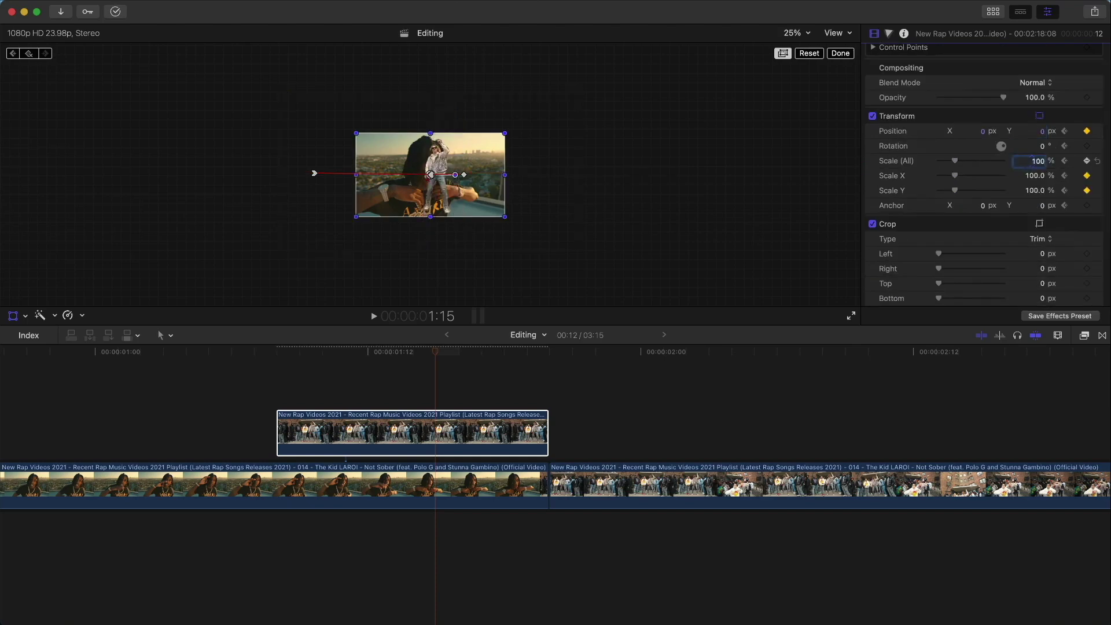
left_click(845, 54)
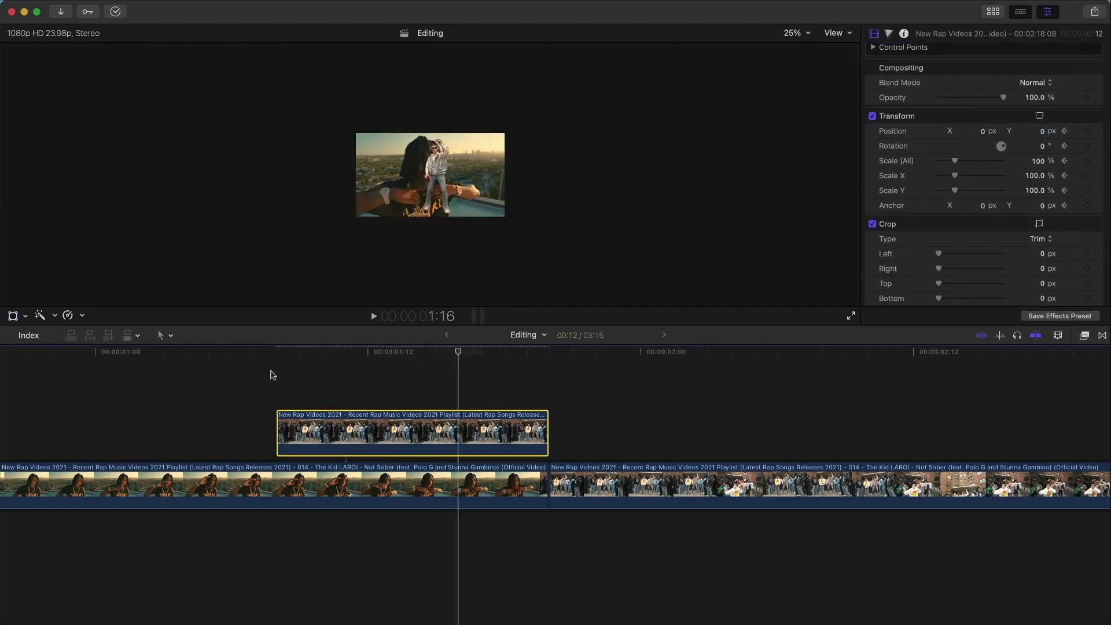
Show the freeze frame's video animation and delete its Transform keyframes at 1:15
left_click(506, 433)
right_click(475, 431)
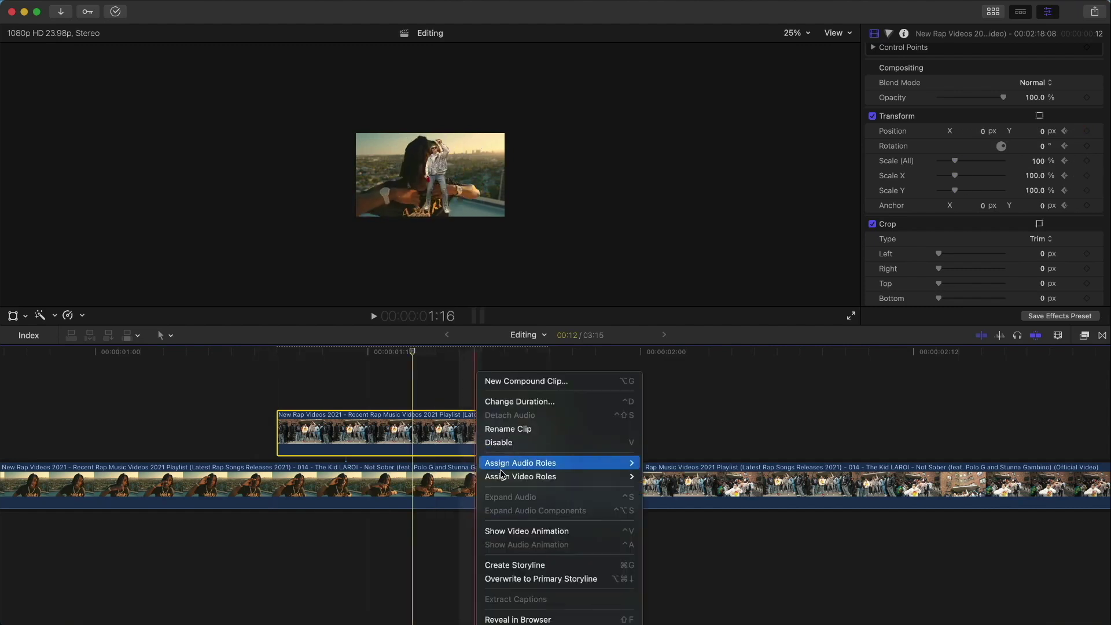
left_click(512, 529)
left_click_drag(435, 404, 504, 403)
key("Delete")
At 1:19, return the cutout to Position X 0, Y 0 px and Scale 100%
left_click(526, 411)
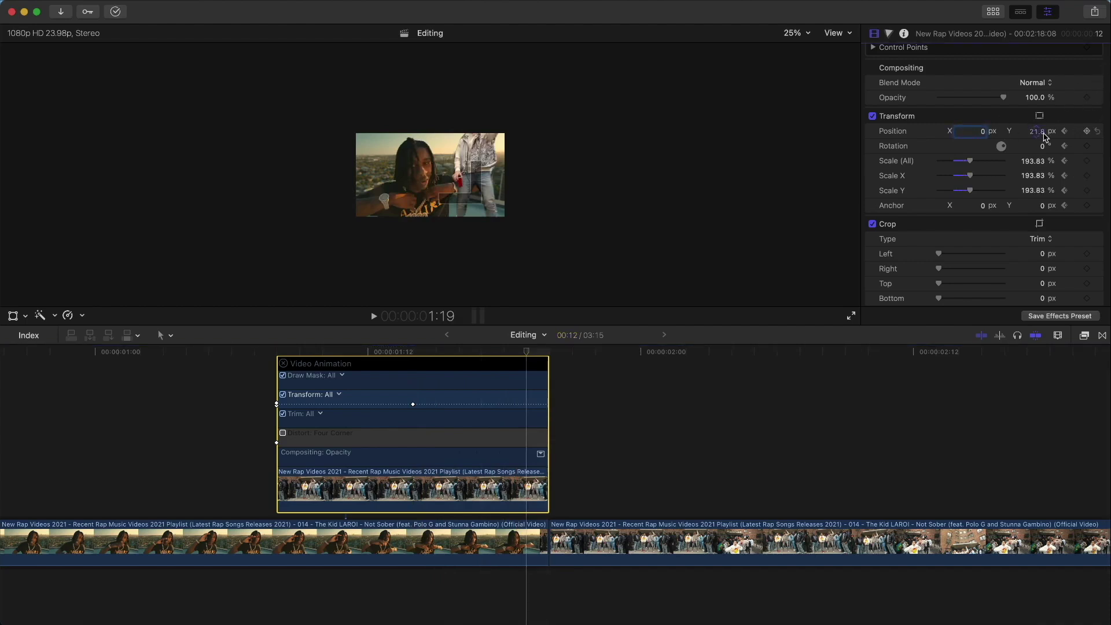
left_click(1043, 132)
type("0")
key("Return")
left_click(1038, 163)
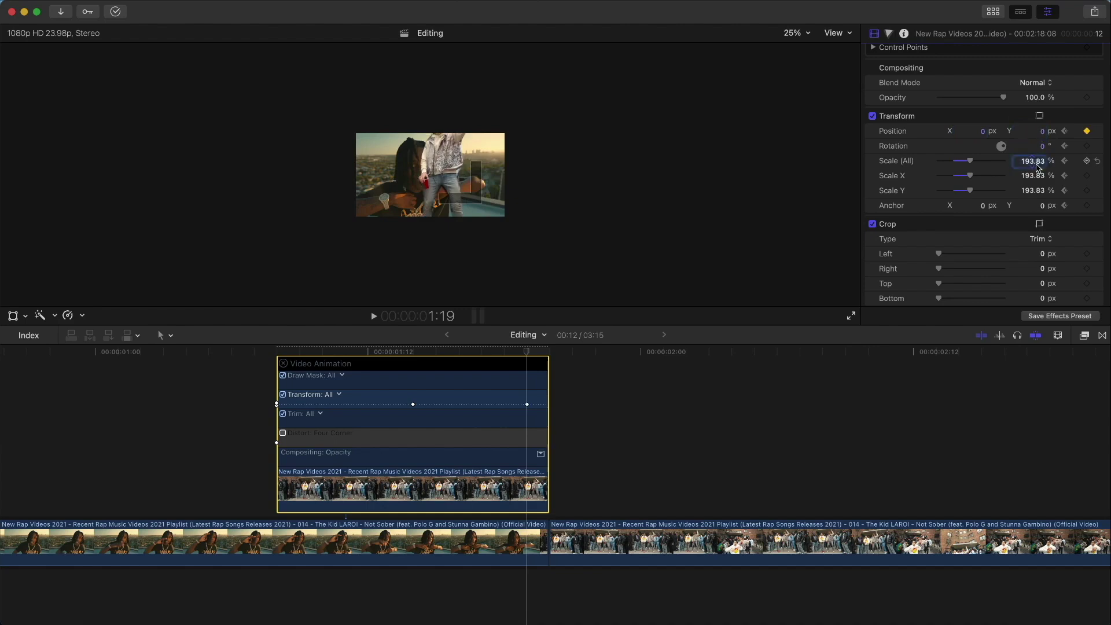
key("Return")
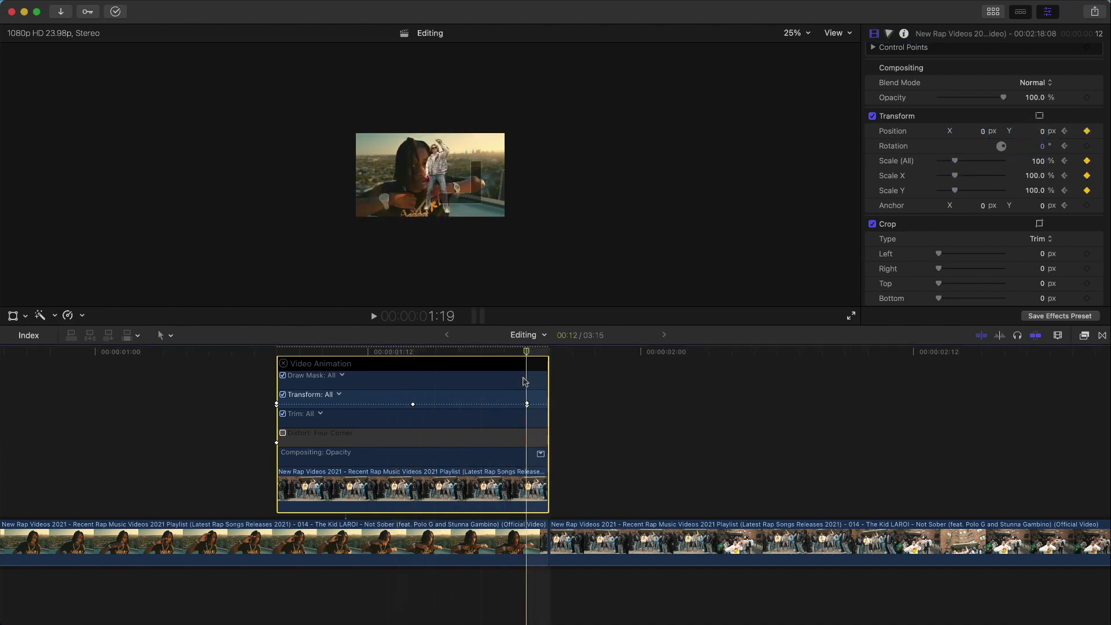
Play back the cutout's swaying animation at the full fit size of the viewer
key("space")
key("space")
key("space")
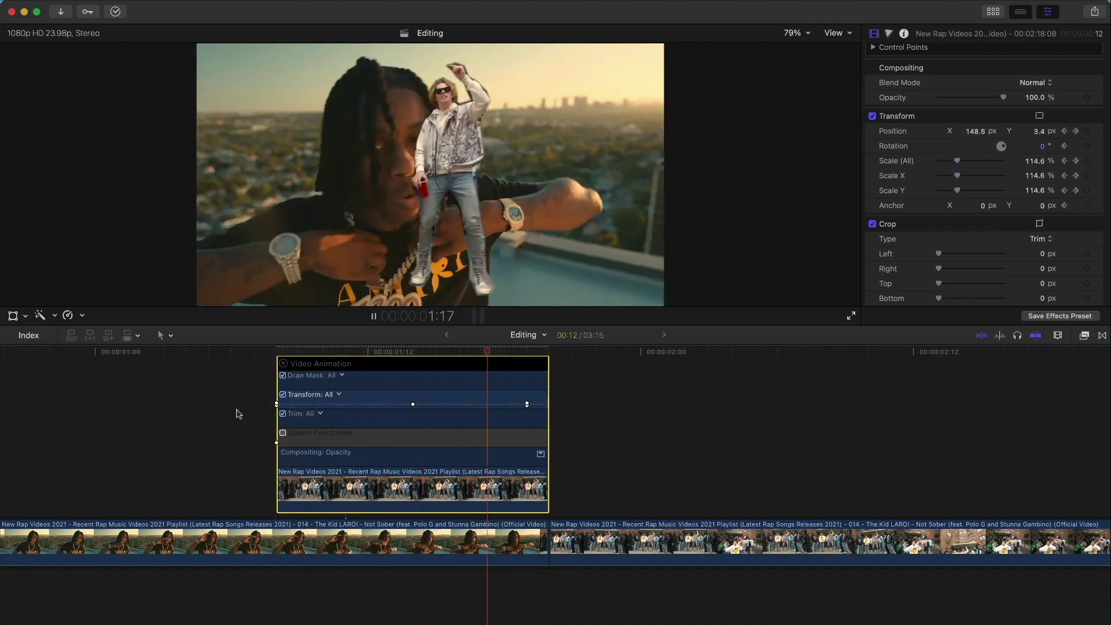
key("space")
key("space")
key("space")
Step frame by frame through the cutout's sway up to 1:19, checking its position and scale at the keyframes
key("Left")
key("Left")
key("Left")
key("Left")
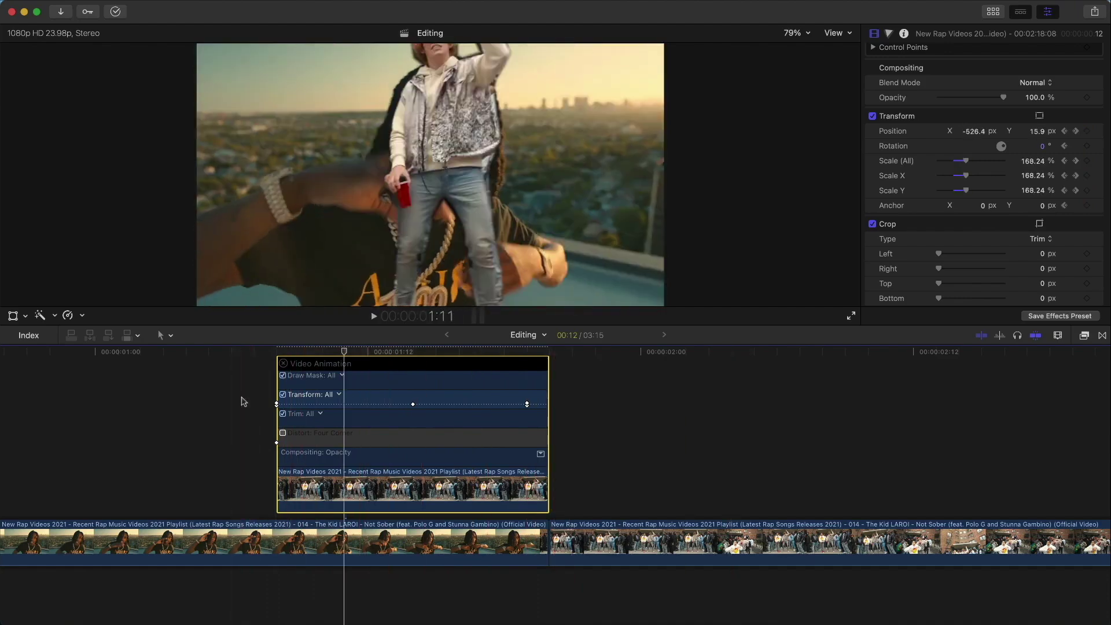
key("Right")
key("Right")
key("Right")
key("Right")
key("Right")
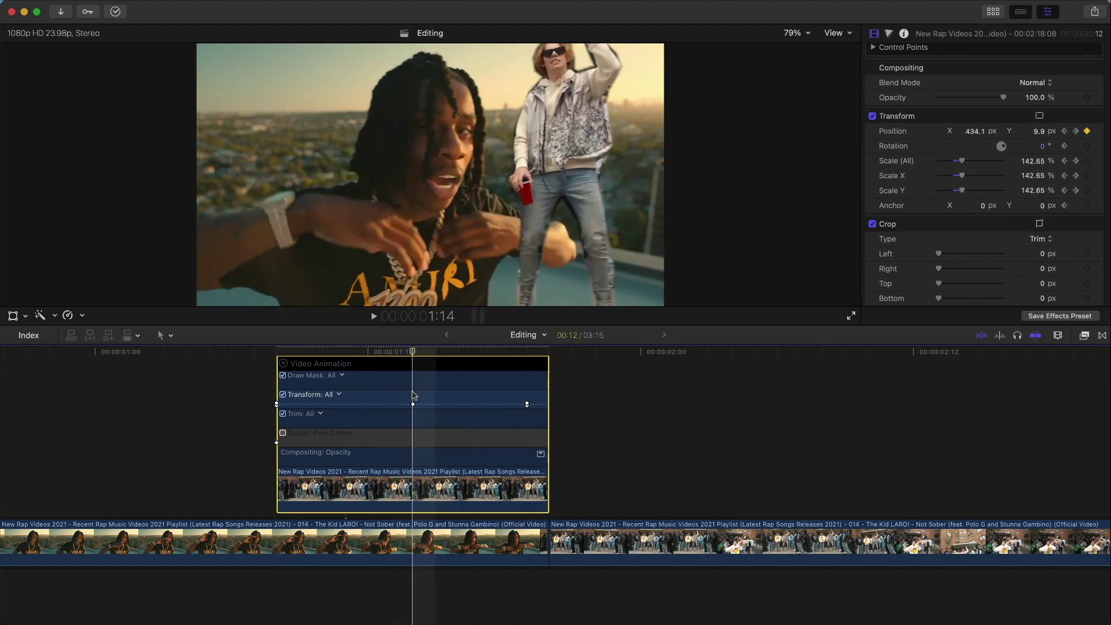
key("Right")
key("Right")
key("Right")
key("Right")
key("Right")
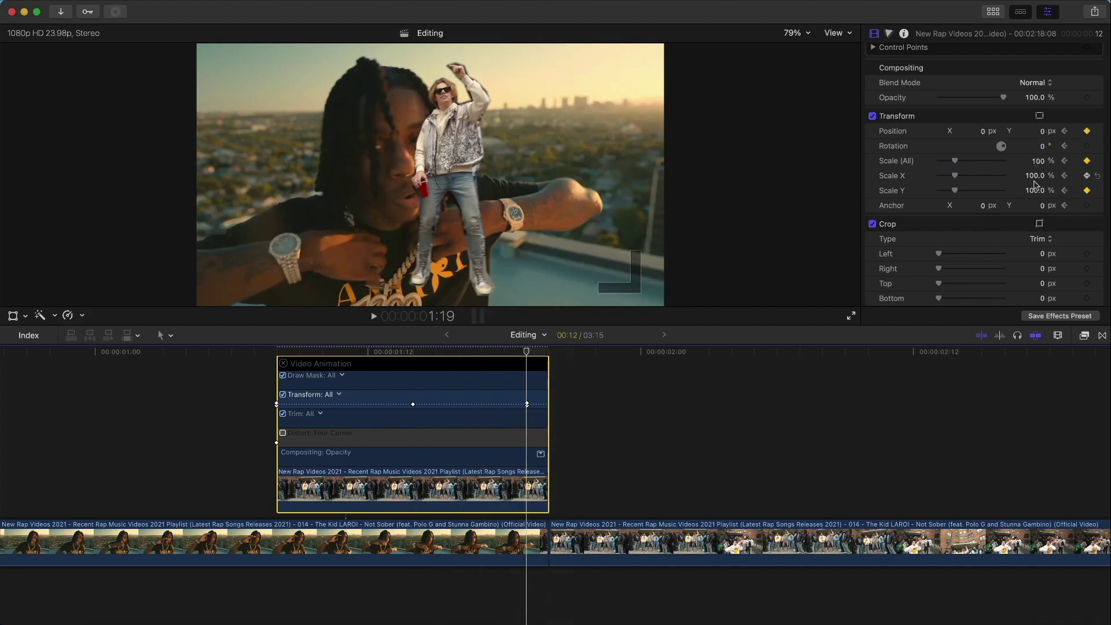
At the cutout's start (1:08), zoom the viewer out to 25% and enable Distort with its corner handles
left_click(479, 351)
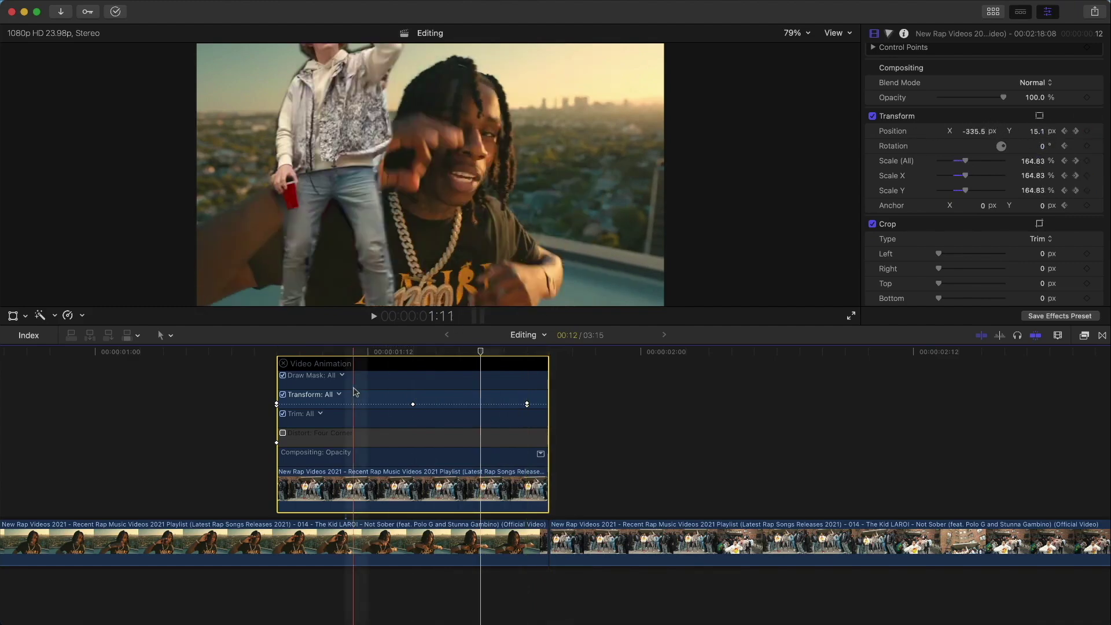
left_click(278, 351)
left_click(795, 33)
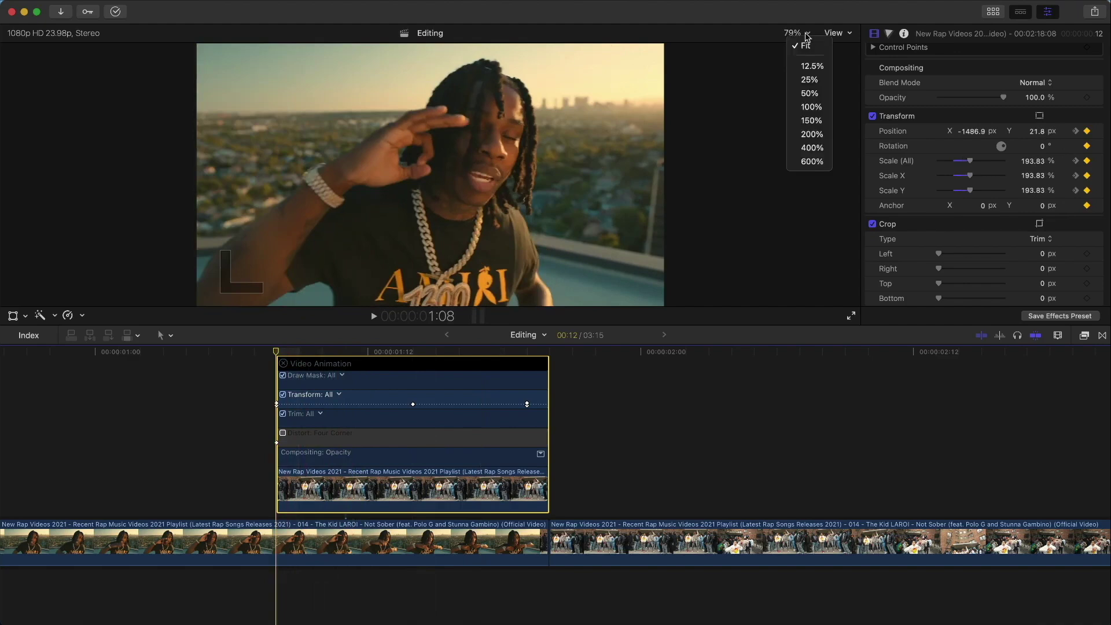
left_click(809, 80)
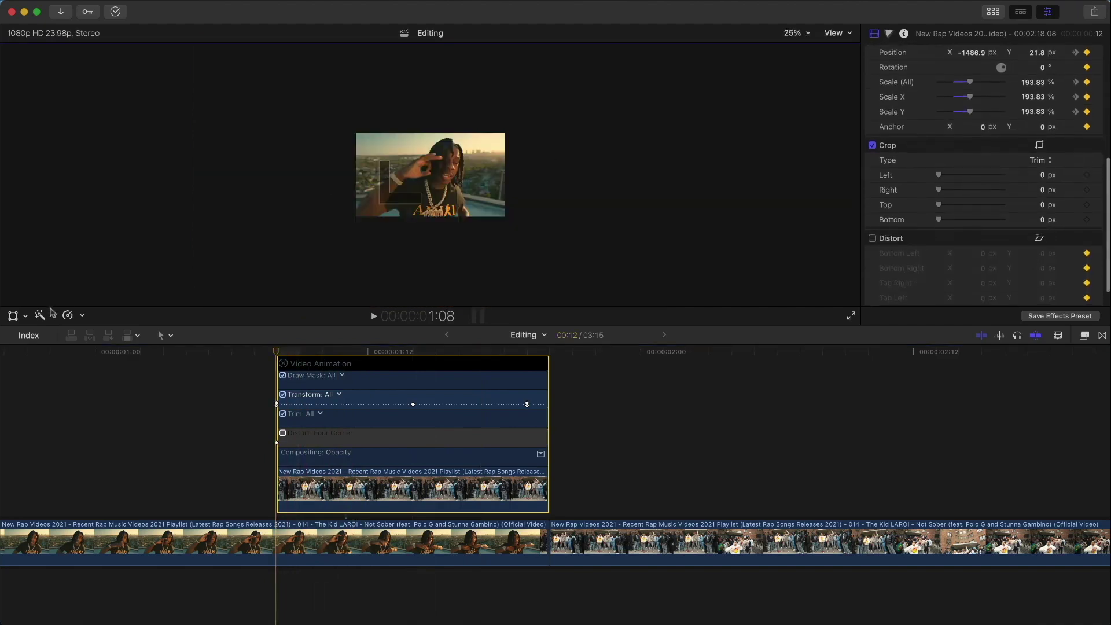
left_click(25, 316)
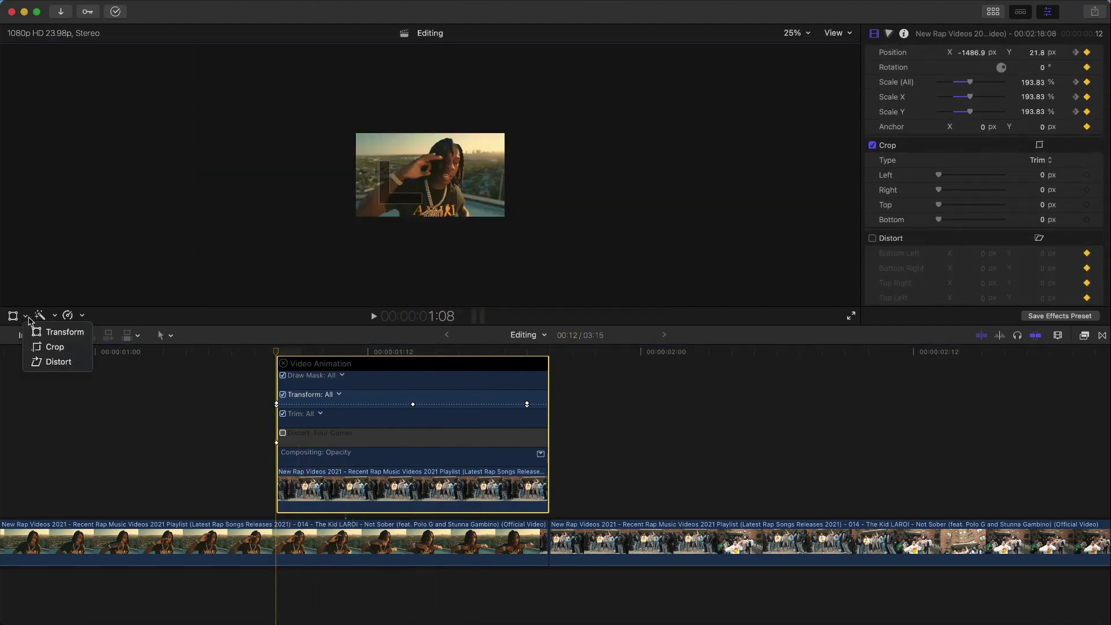
left_click(40, 362)
scroll(1030, 266, "down", 3)
left_click(872, 215)
At 1:10, distort the cutout to a taller left edge and shorter right edge: Bottom Left Y about -295, Bottom Right Y 230, Top Right Y about -155 px
key("Right")
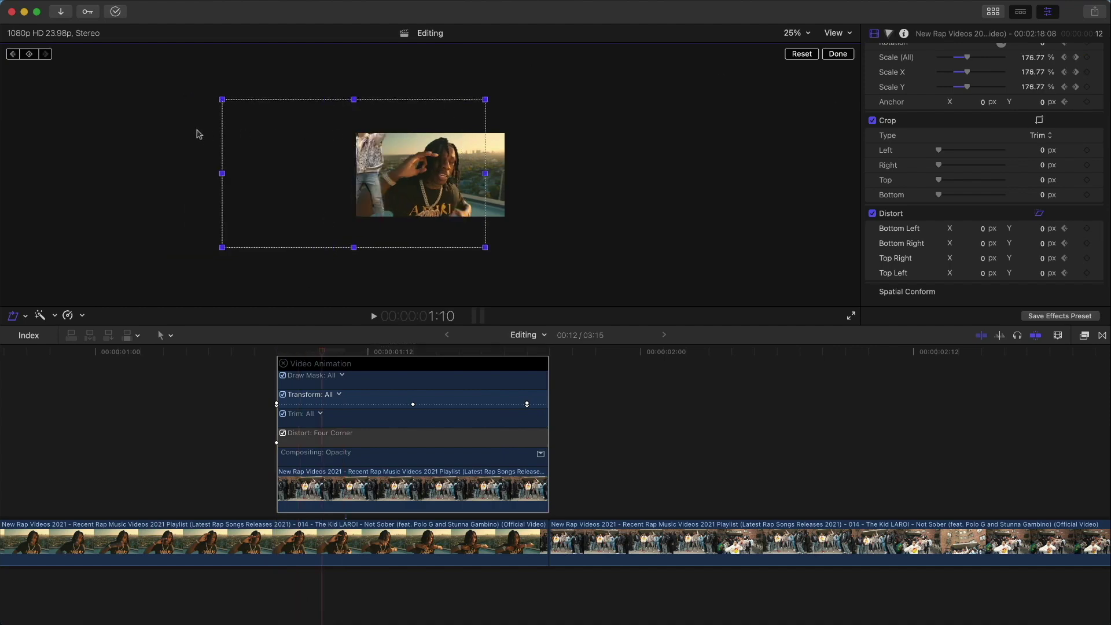
left_click_drag(223, 103, 225, 61)
left_click_drag(222, 247, 222, 287)
left_click(485, 100)
left_click_drag(489, 101, 489, 122)
left_click_drag(486, 249, 486, 215)
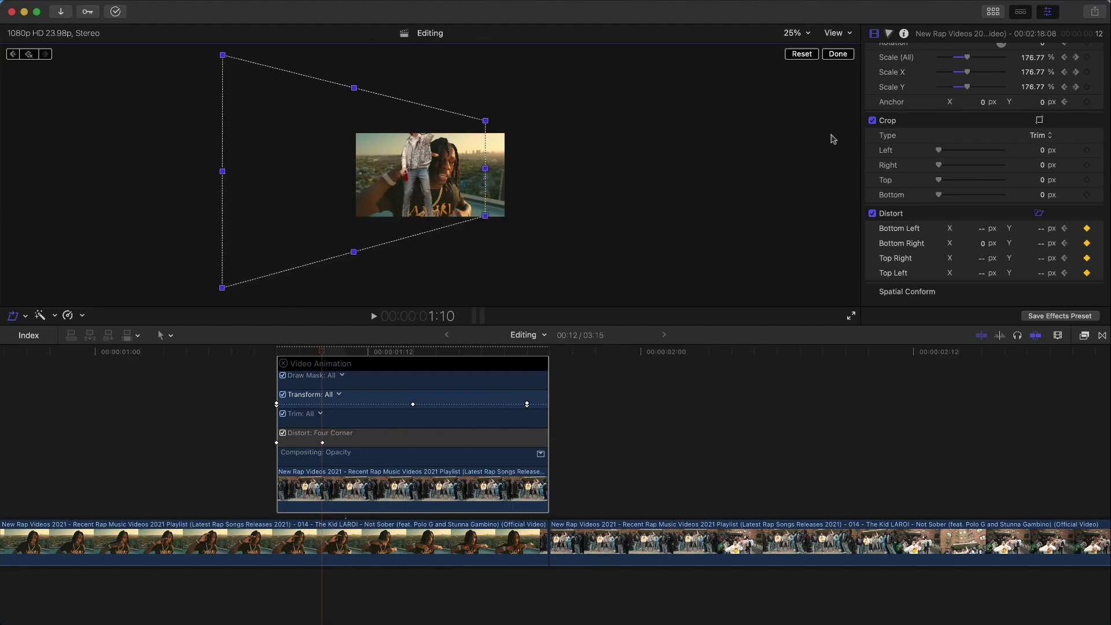
At 1:10, set the cutout's Scale to 283.77% and its Position to X -1870.8, Y -56.7 px
scroll(1006, 173, "up", 5)
left_click_drag(1029, 169, 1029, 106)
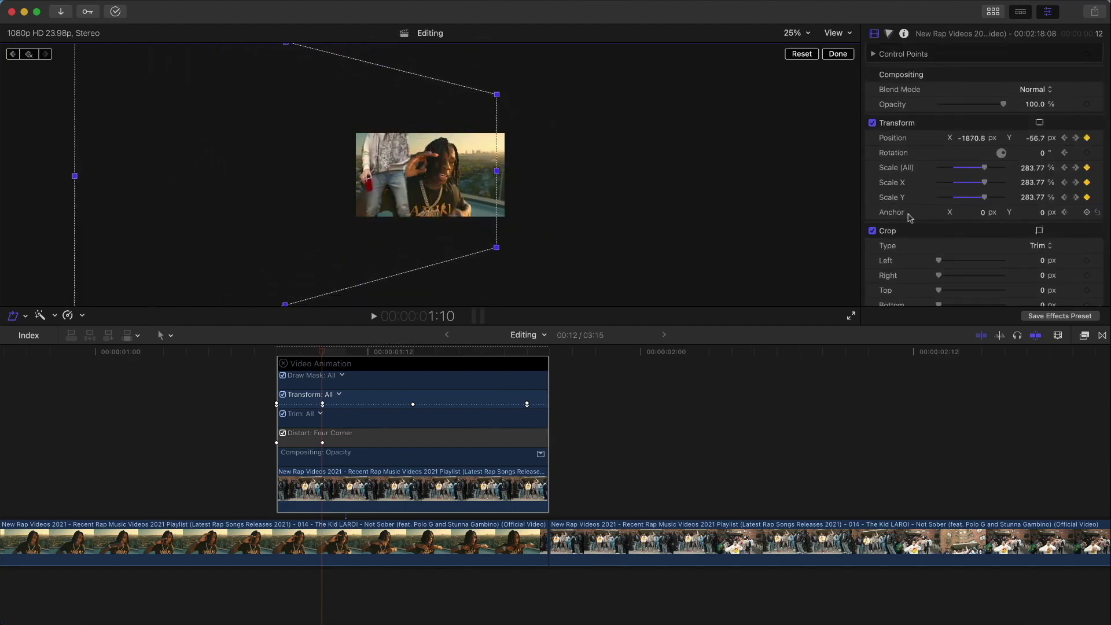
Add a Distort keyframe at 1:14 that holds the cutout's current corner shape
key("Right")
key("Right")
key("Right")
key("Right")
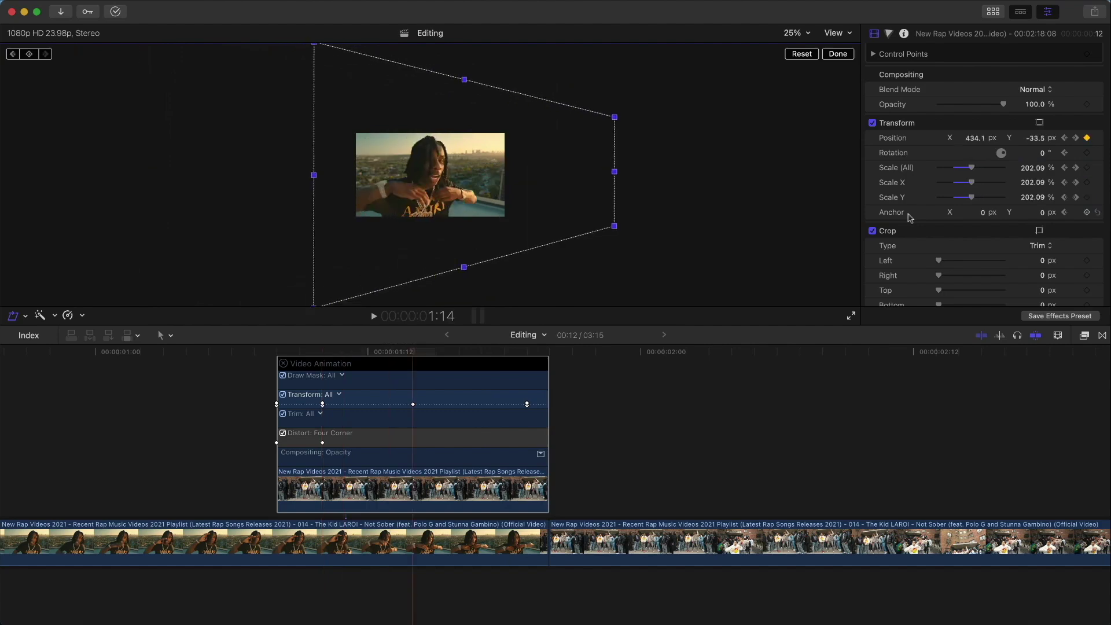
scroll(1088, 232, "down", 5)
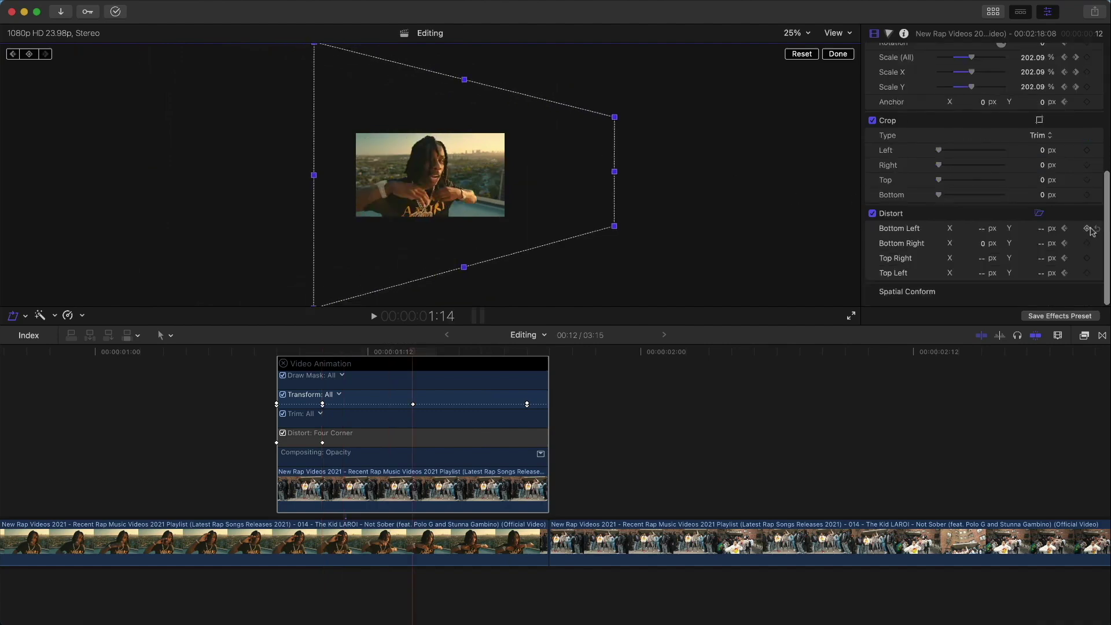
left_click(29, 55)
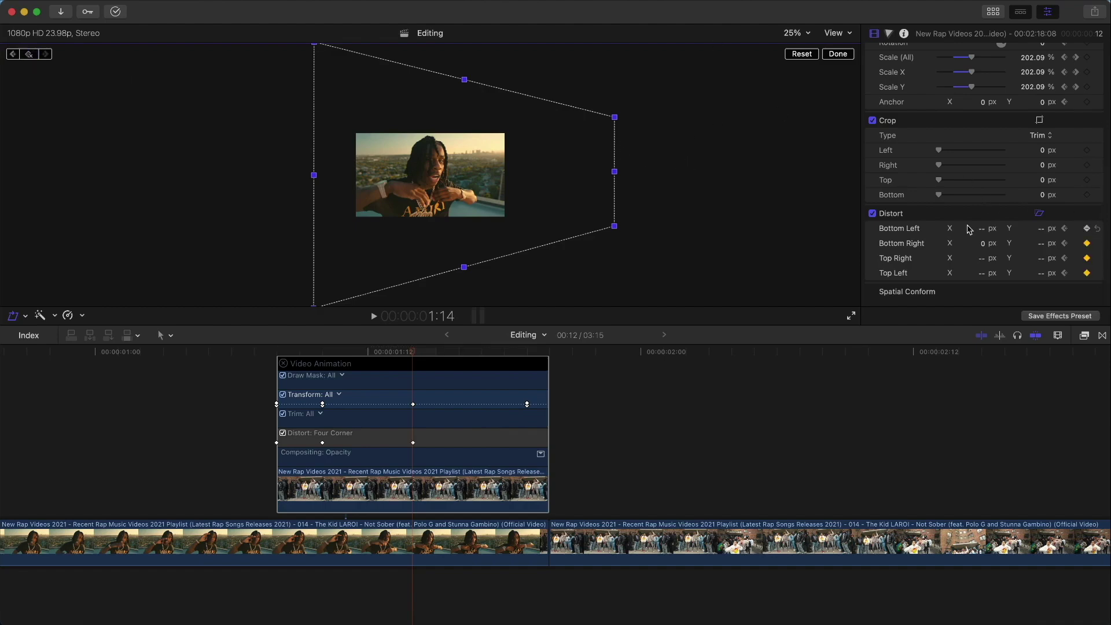
At 1:19, return all four Distort corners to X 0, Y 0 px and finish the distortion editing
key("Right")
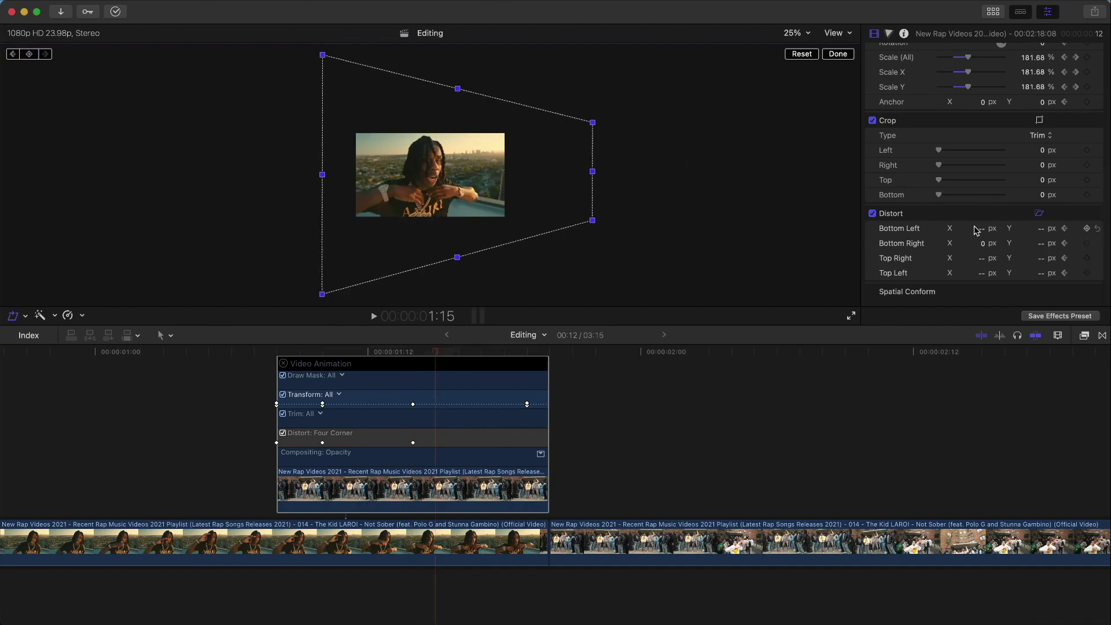
key("Right")
key("Right")
key("Right")
key("Right")
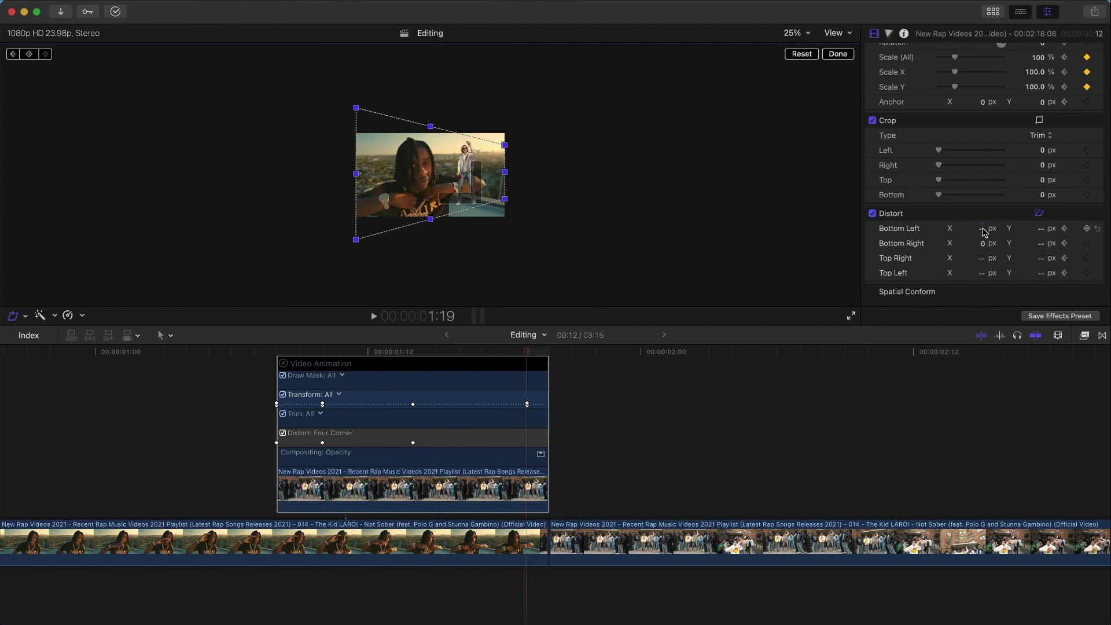
left_click(982, 231)
left_click(1082, 243)
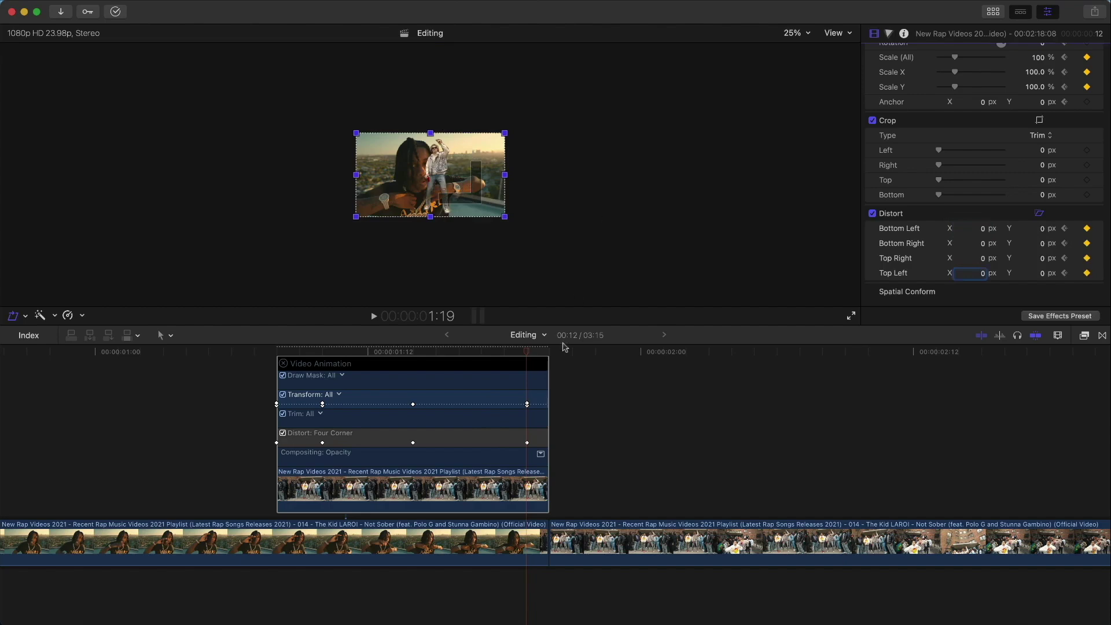
left_click(767, 140)
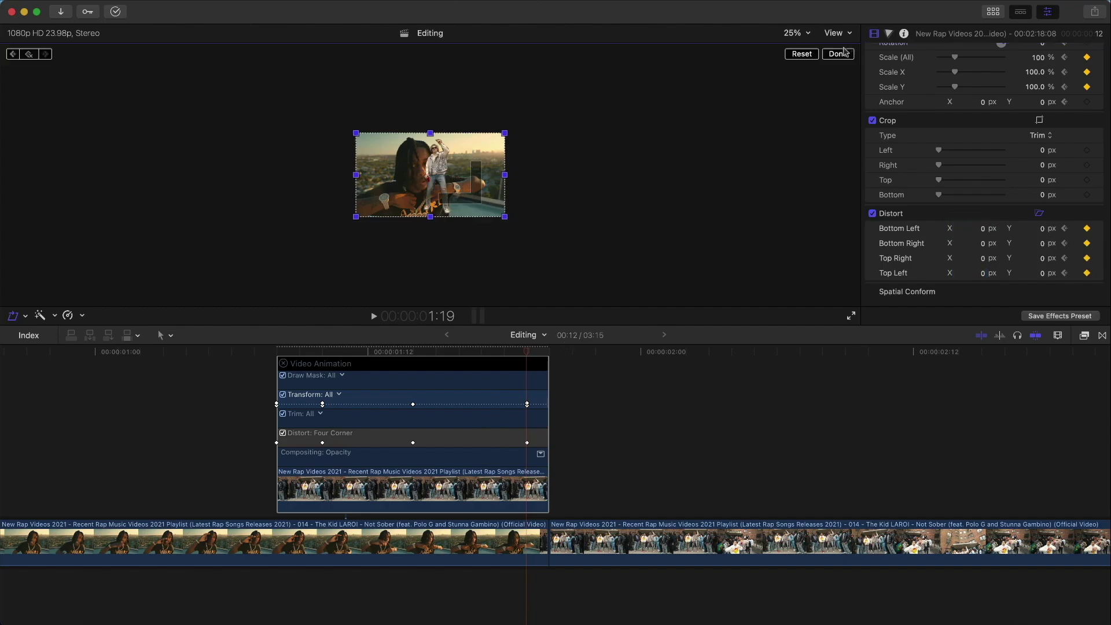
left_click(839, 53)
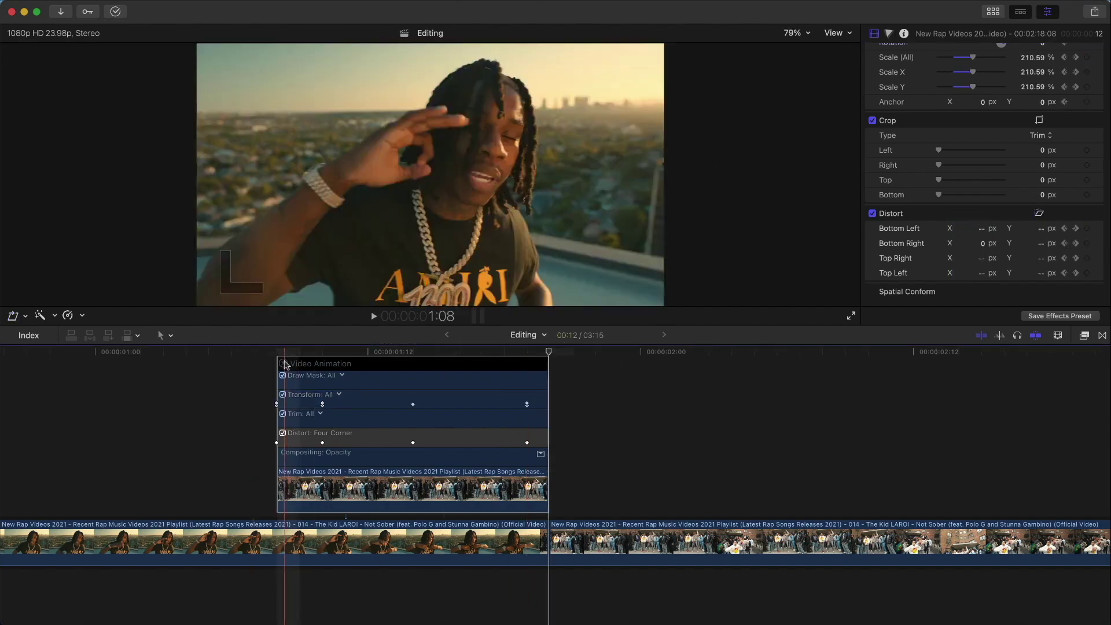
Hide the cutout's video animation and apply the Directional blur effect to the freeze-frame clip
left_click(283, 363)
left_click(277, 351)
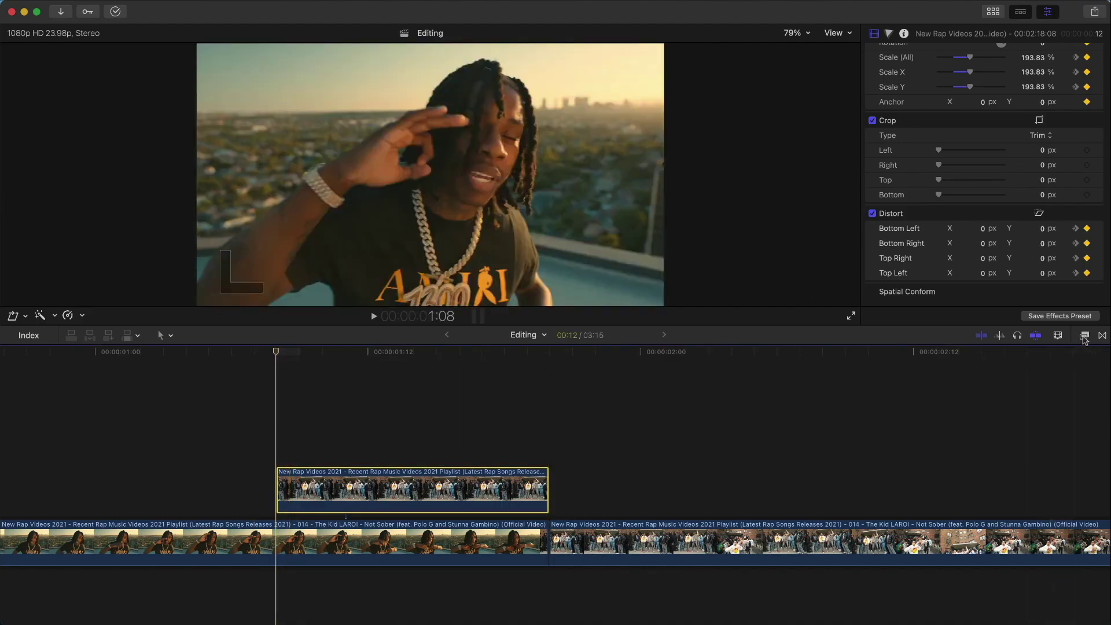
left_click(1082, 339)
left_click(881, 453)
left_click_drag(1005, 407, 324, 434)
At 1:11, slightly lengthen the Directional blur with its on-screen handle and play back the result
key("Right")
key("Right")
key("Right")
key("Left")
key("Left")
key("Left")
key("Right")
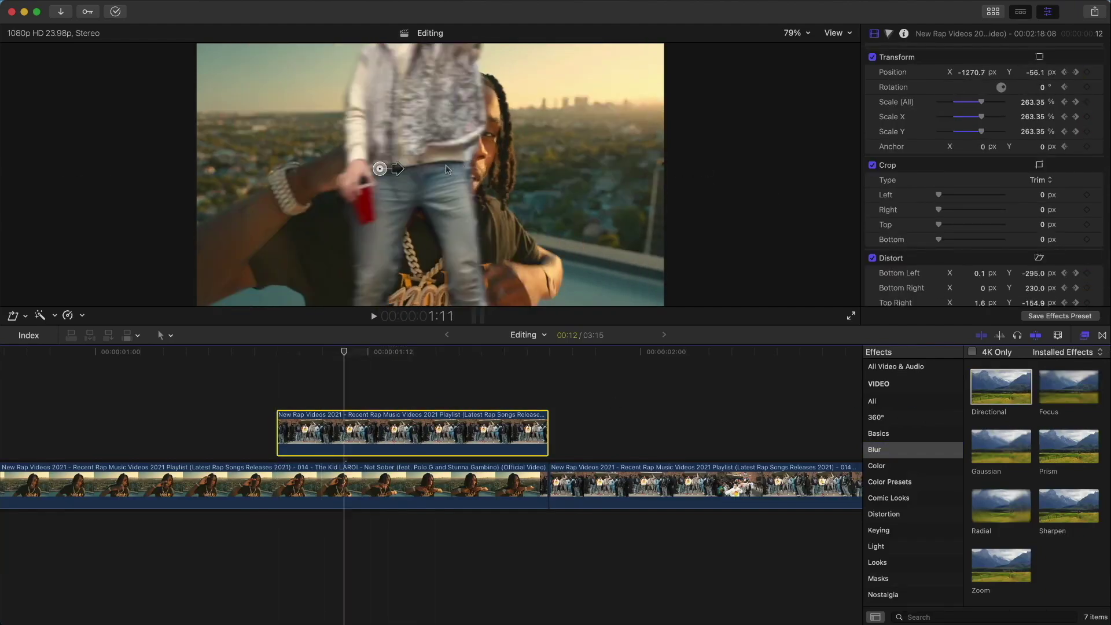
left_click_drag(401, 171, 407, 170)
key("space")
key("space")
At 1:10, pull the Directional blur's on-screen handle leftwards past the edge of the cutout
left_click(279, 353)
key("Right")
key("Right")
key("Right")
key("Left")
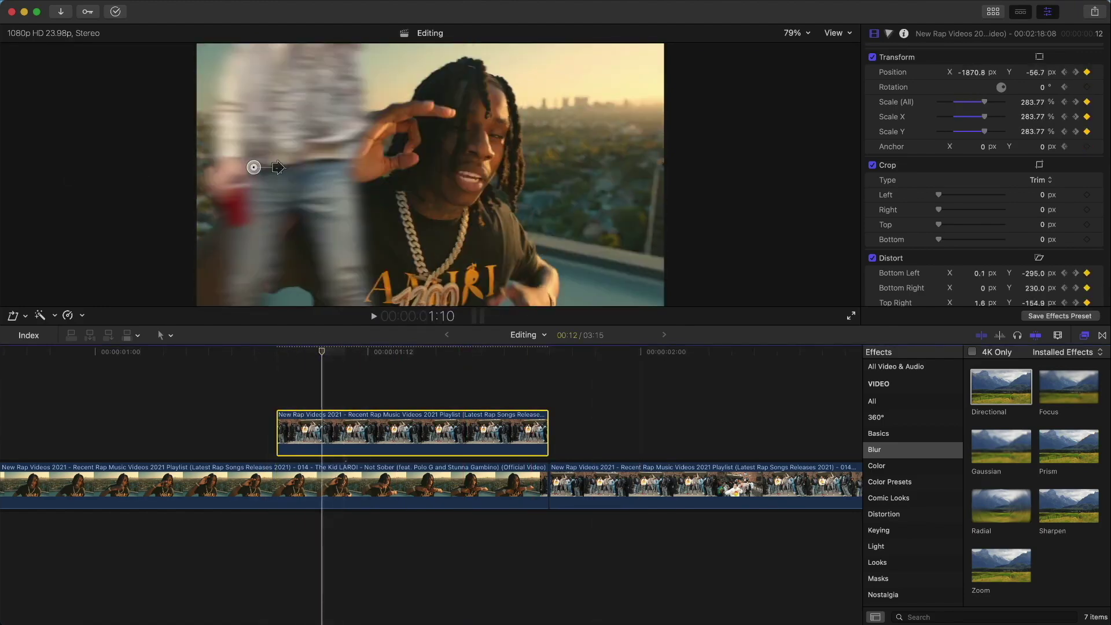
left_click(278, 169)
left_click_drag(283, 168, 97, 171)
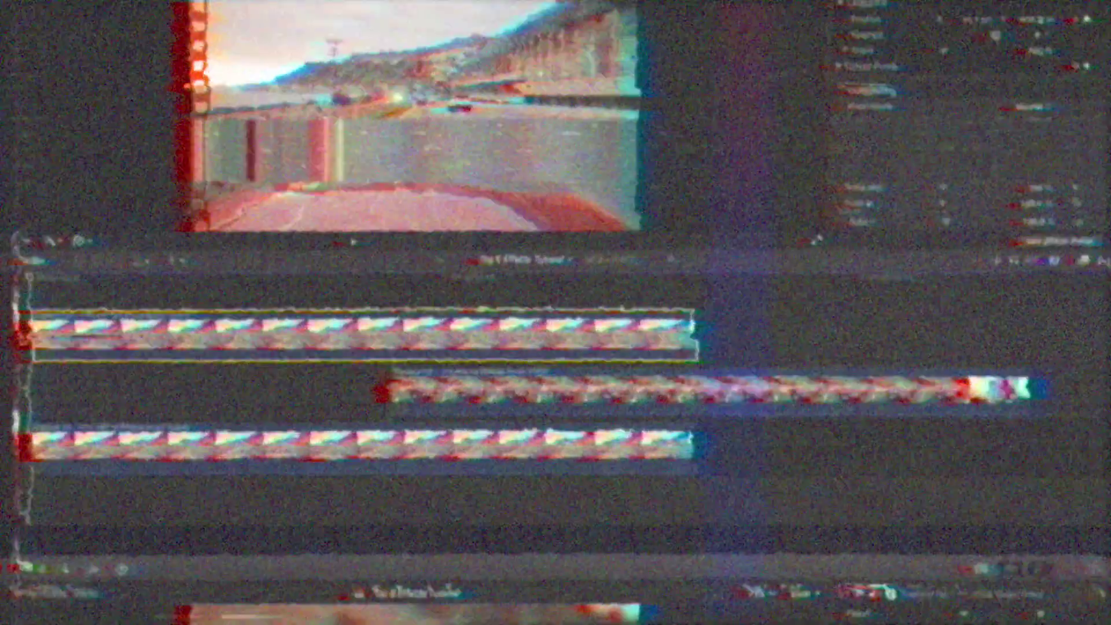
Play the two car clips and place a copy of the first clip directly above the original
key("space")
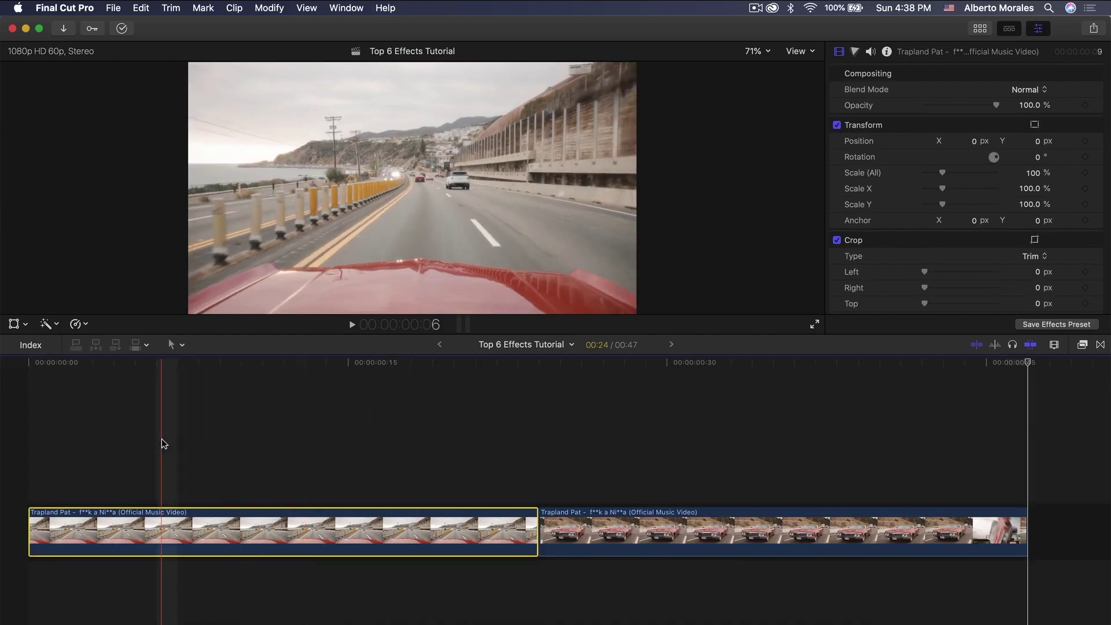
key("space")
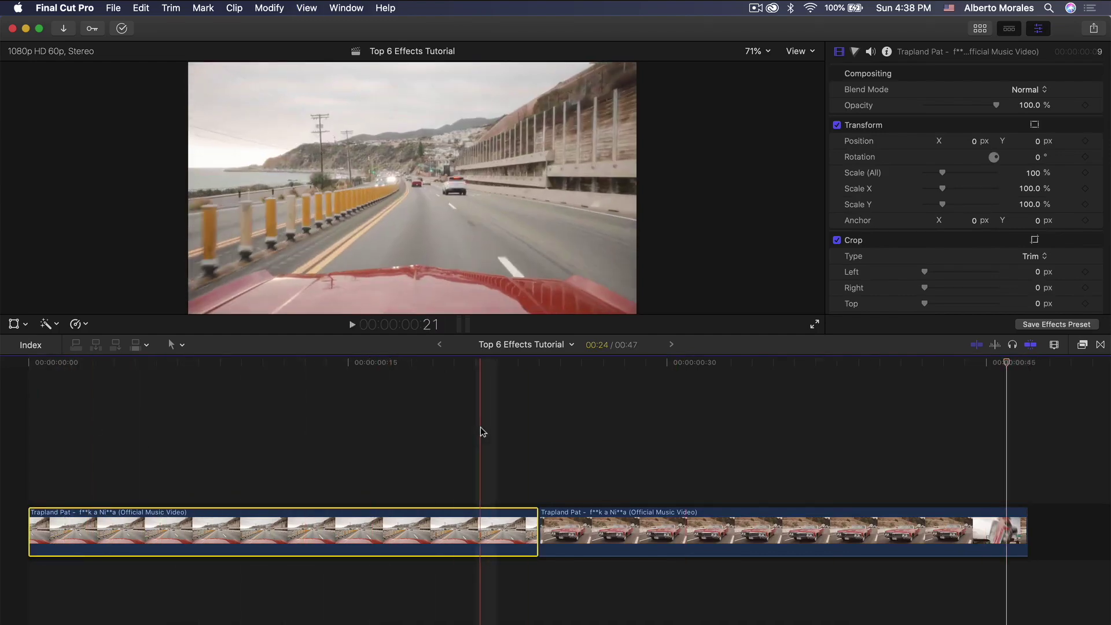
left_click(638, 527)
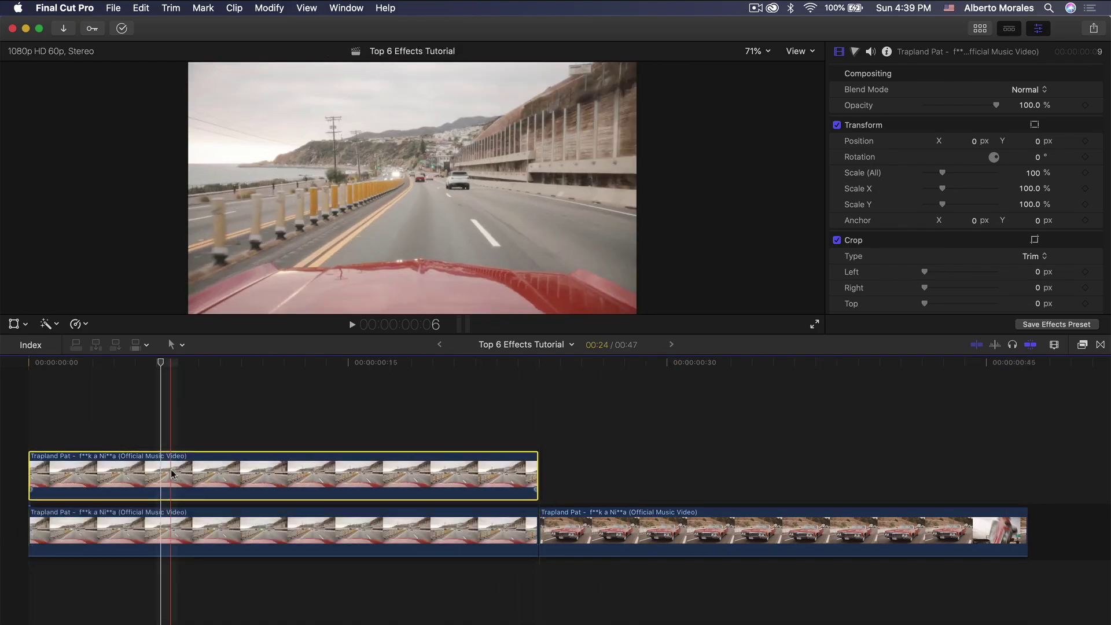
Apply the Draw Mask effect to the upper copy of the driving clip and close the effects browser
left_click(1080, 345)
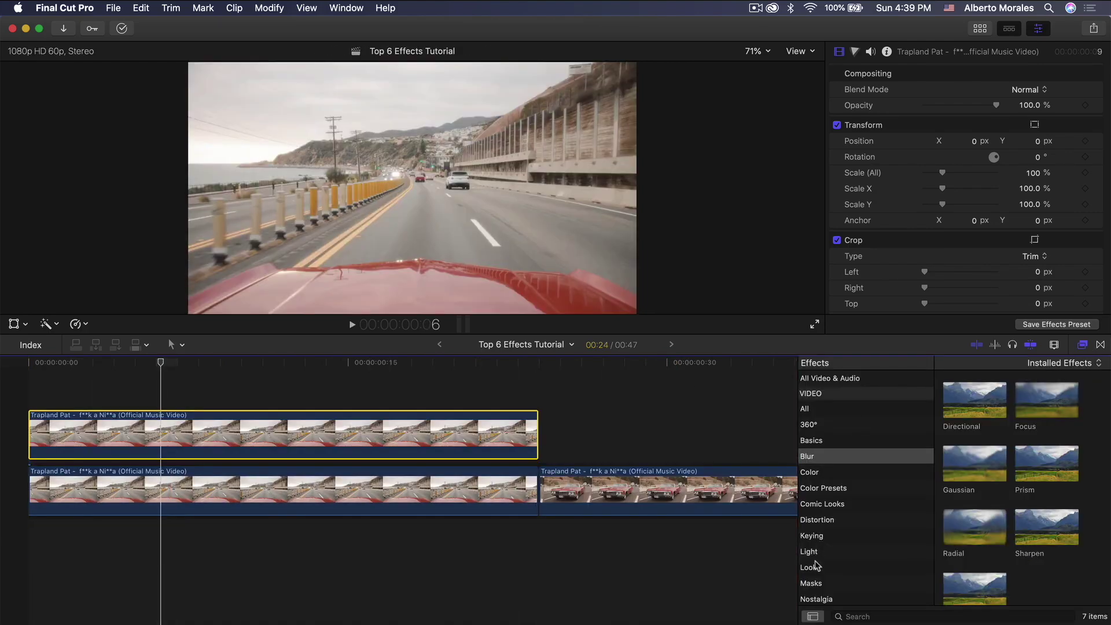
left_click(811, 583)
double_click(974, 399)
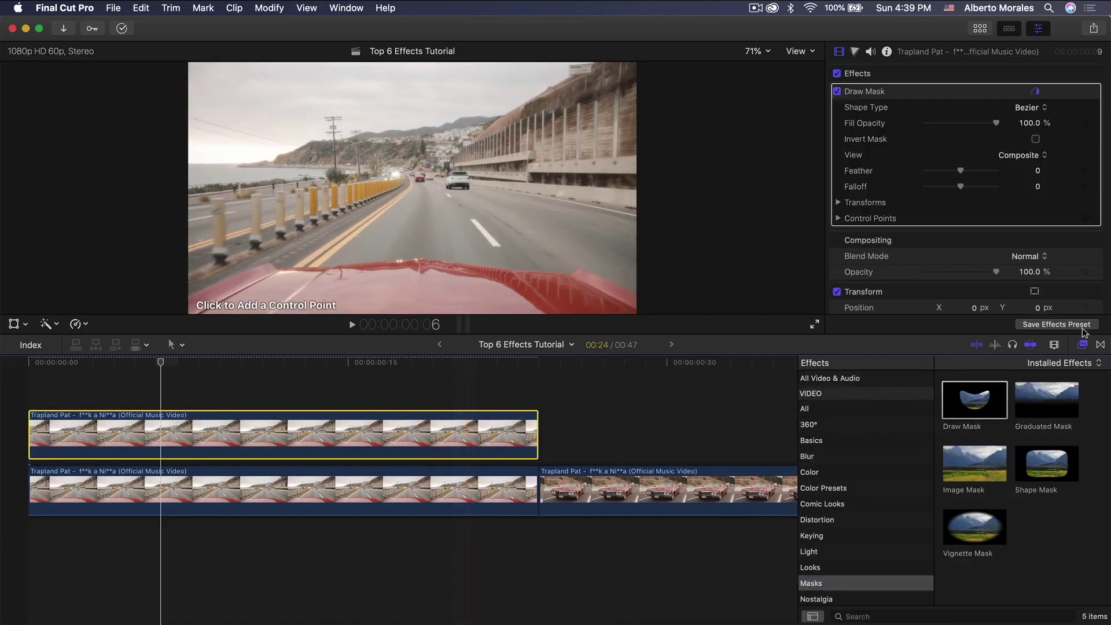
left_click(1081, 345)
At the clip's first frame, draw a mask around the red car hood, closing it outside the frame with the viewer at 50%
left_click_drag(161, 362, 3, 363)
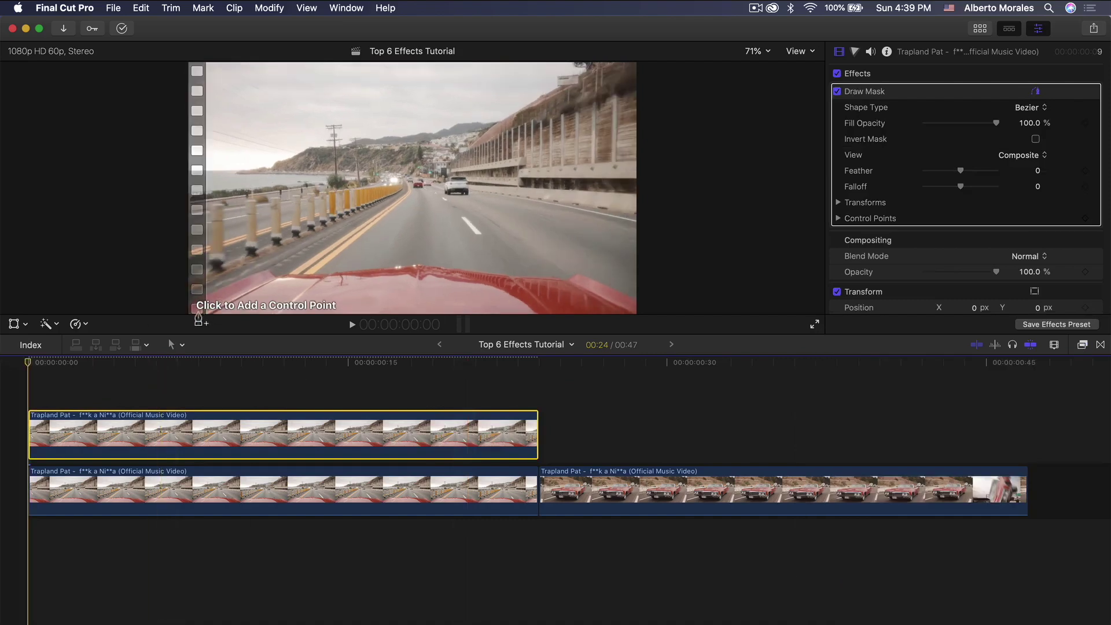
left_click(184, 307)
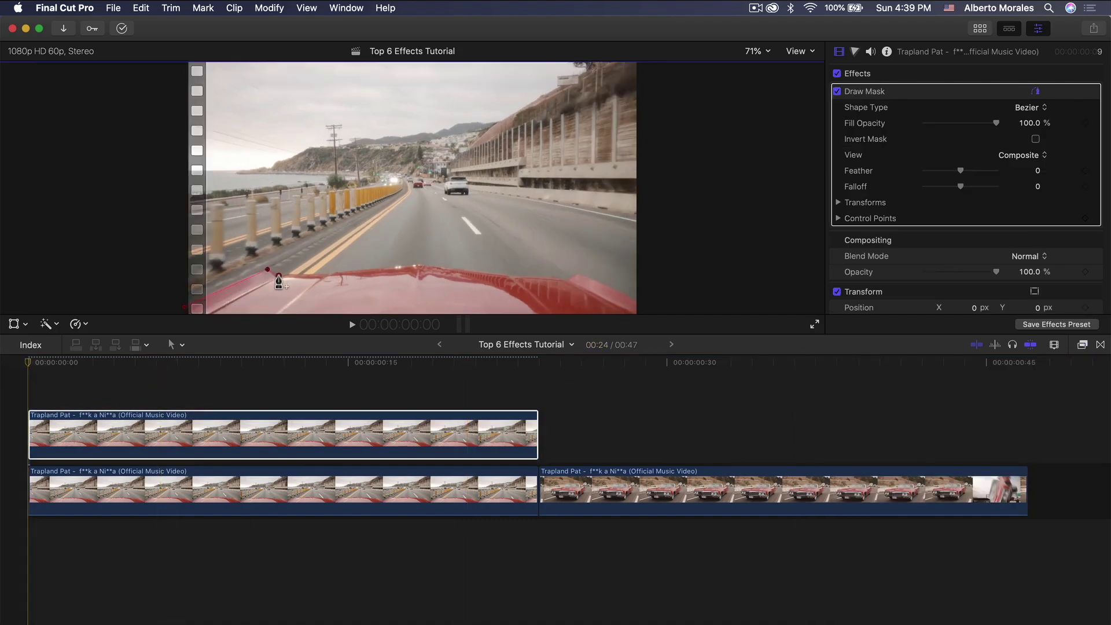
left_click(420, 264)
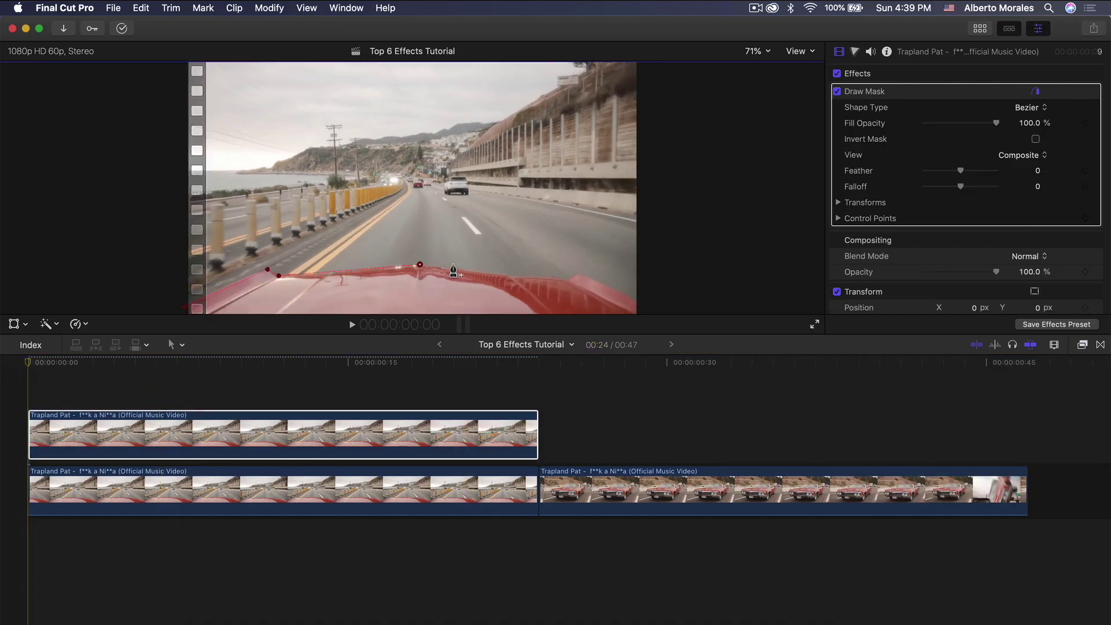
left_click(578, 272)
left_click(756, 51)
left_click(761, 107)
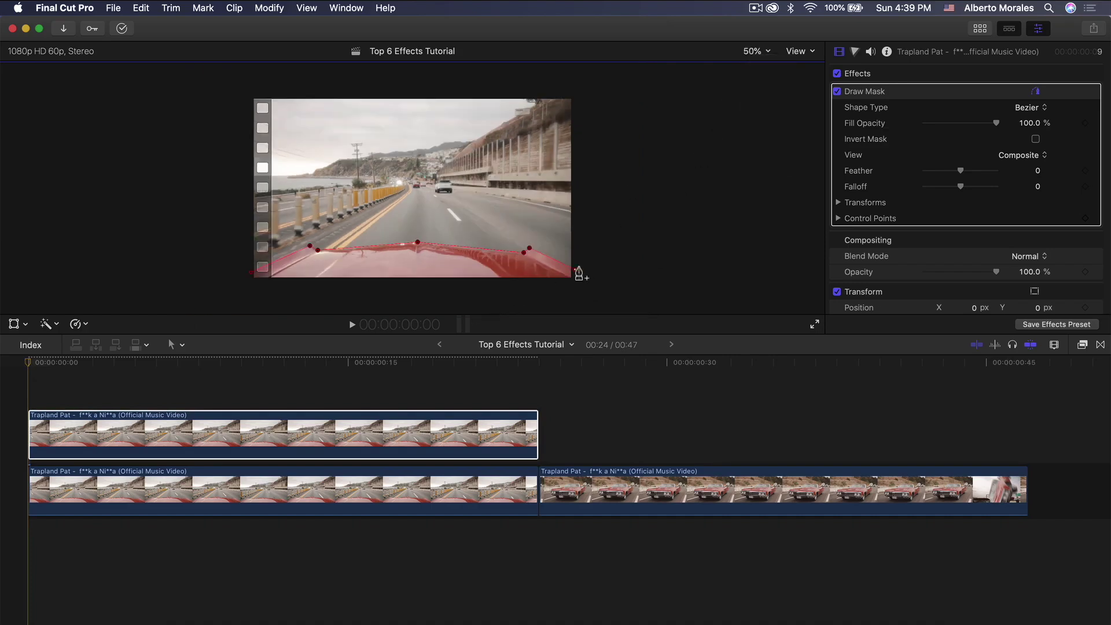
left_click(249, 290)
Fit the video in the viewer and temporarily disable the lower driving clip to check the hood mask
left_click(757, 51)
left_click(761, 58)
left_click(132, 478)
key("v")
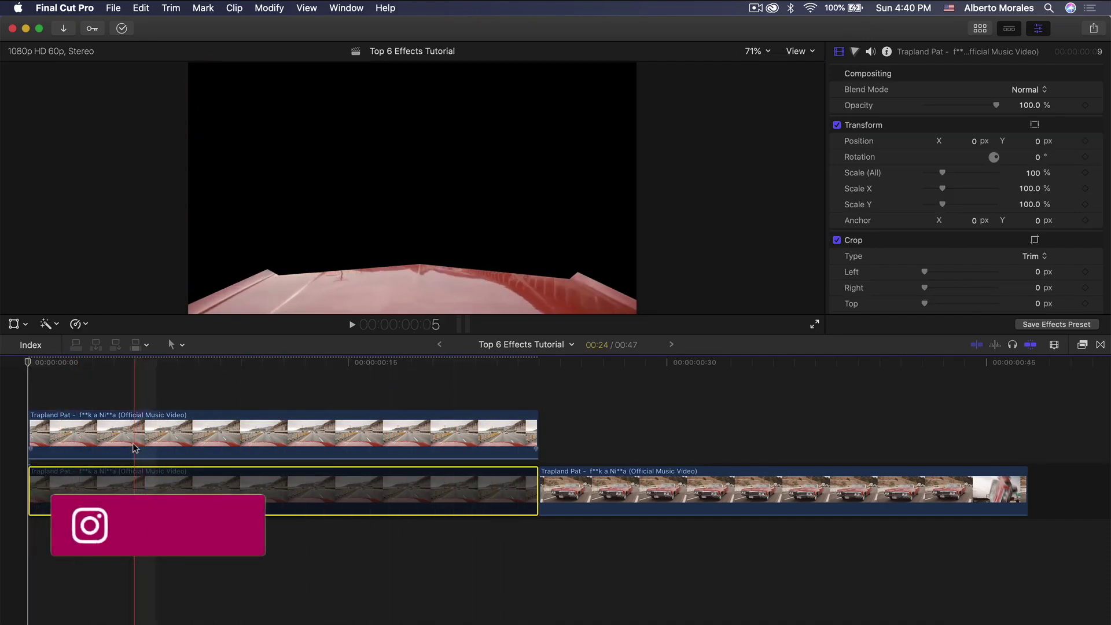
key("v")
Keyframe the mask's Control Points at the first frame and move the points to follow the hood's edge at frame 5
left_click(85, 433)
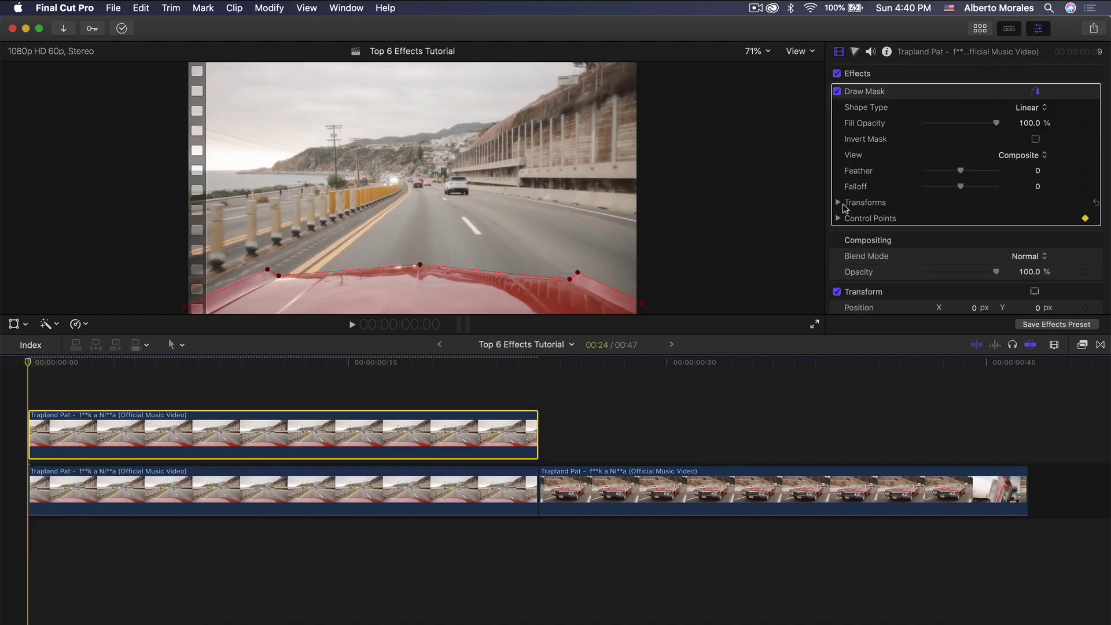
left_click(846, 205)
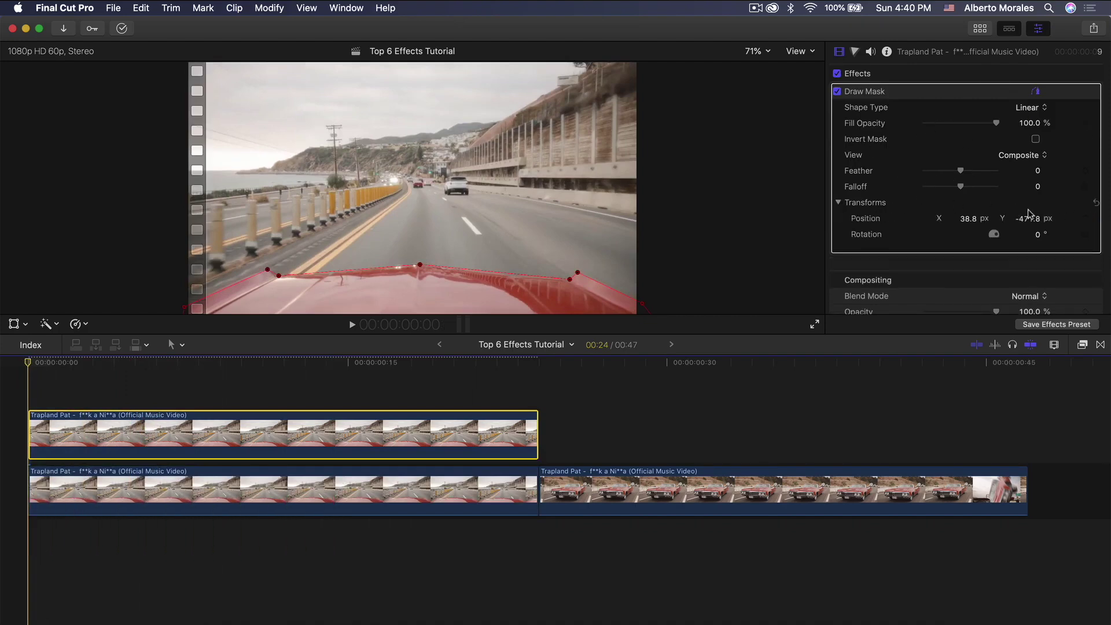
left_click(838, 202)
left_click(103, 362)
left_click_drag(103, 362, 142, 354)
left_click_drag(425, 264, 420, 260)
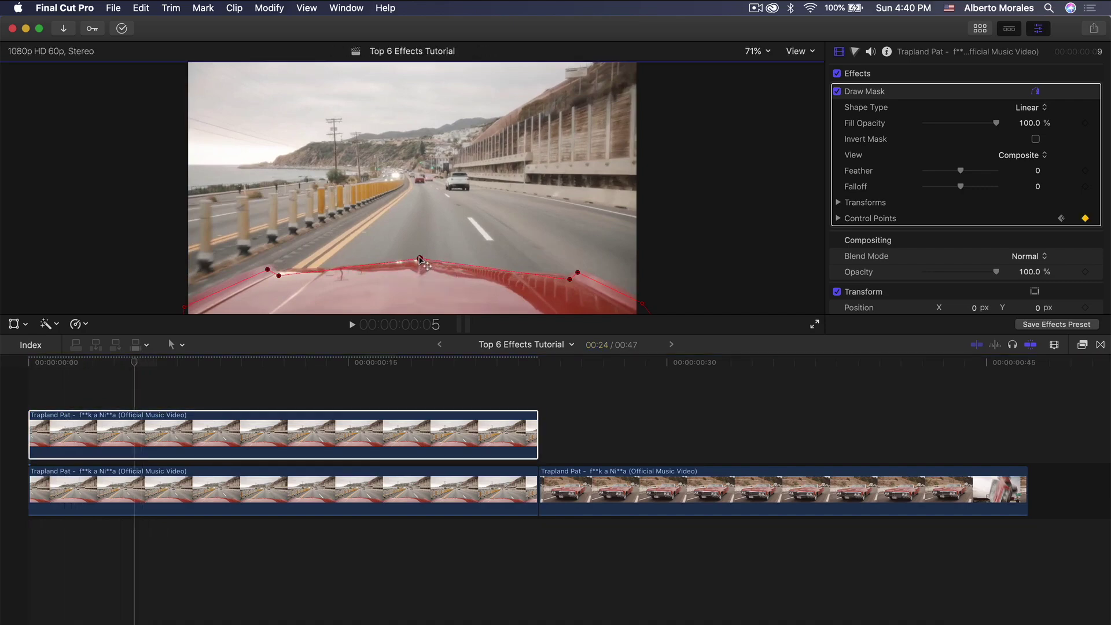
left_click_drag(267, 270, 282, 270)
left_click(269, 263)
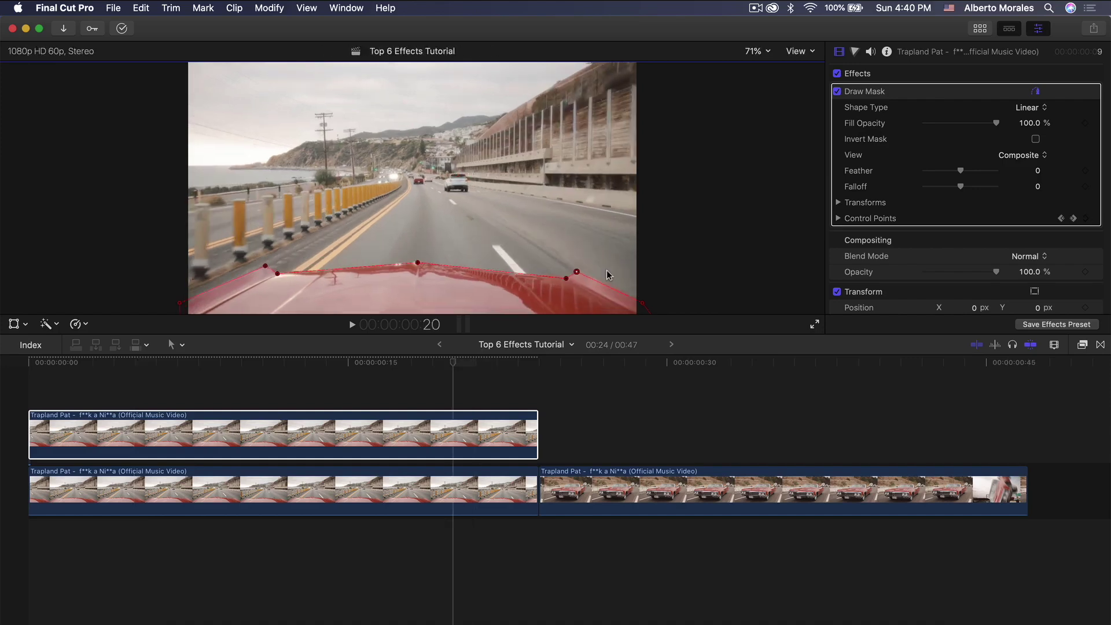
Temporarily disable the lower driving clip to inspect the hood mask across the frames, and select the masked copy
key("v")
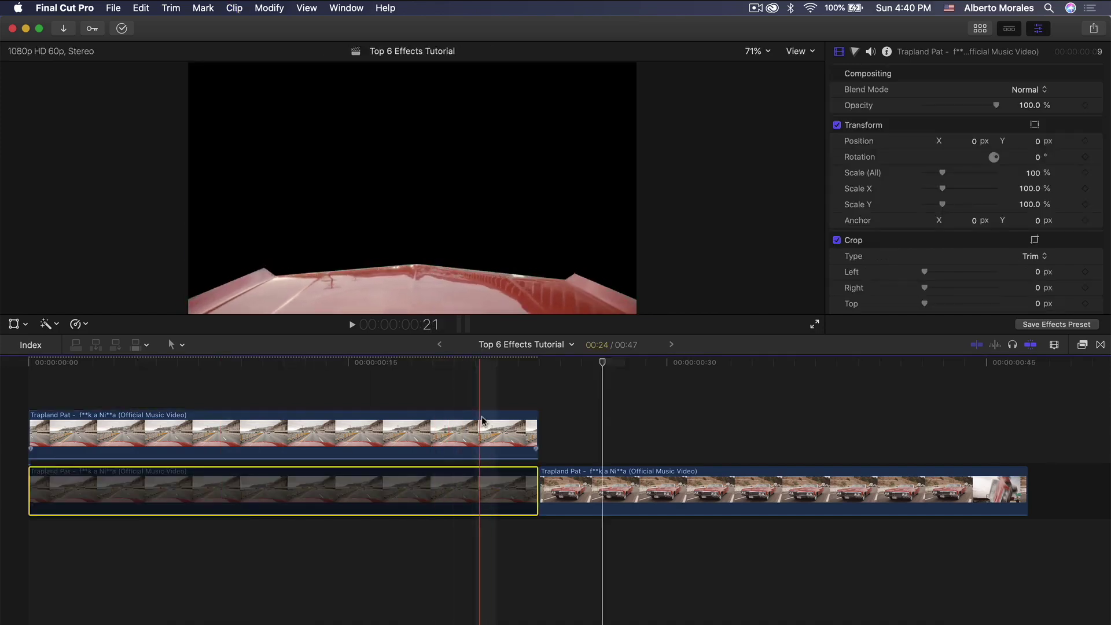
key("v")
left_click(269, 444)
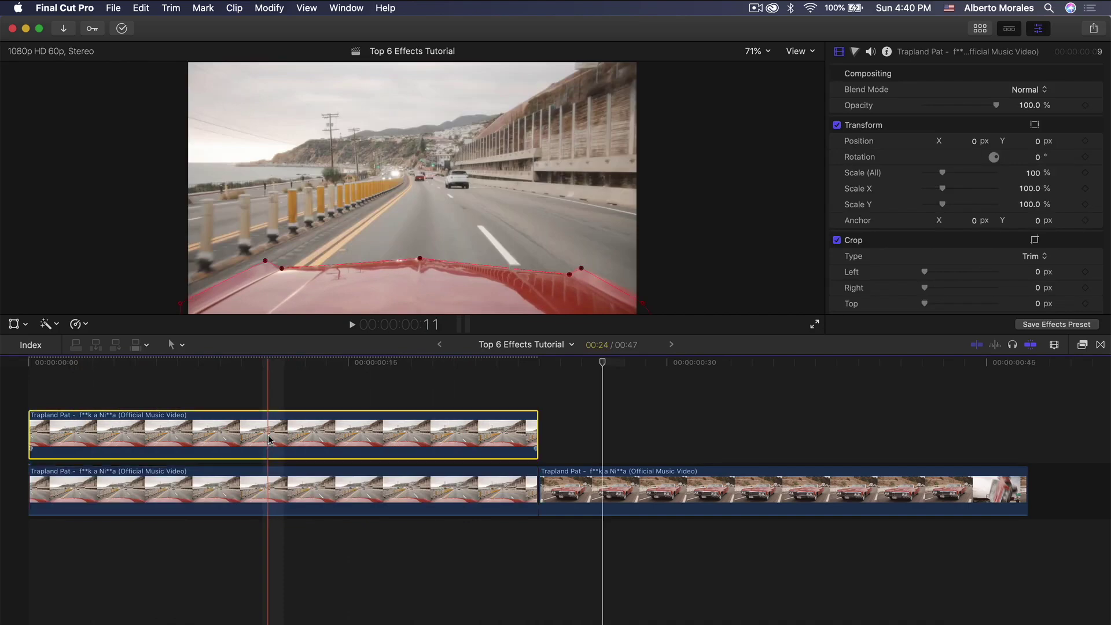
Place the red convertible clip between the two driving clips, starting at frame 12, and select the masked hood copy
left_click(261, 364)
left_click(912, 235)
key("Left")
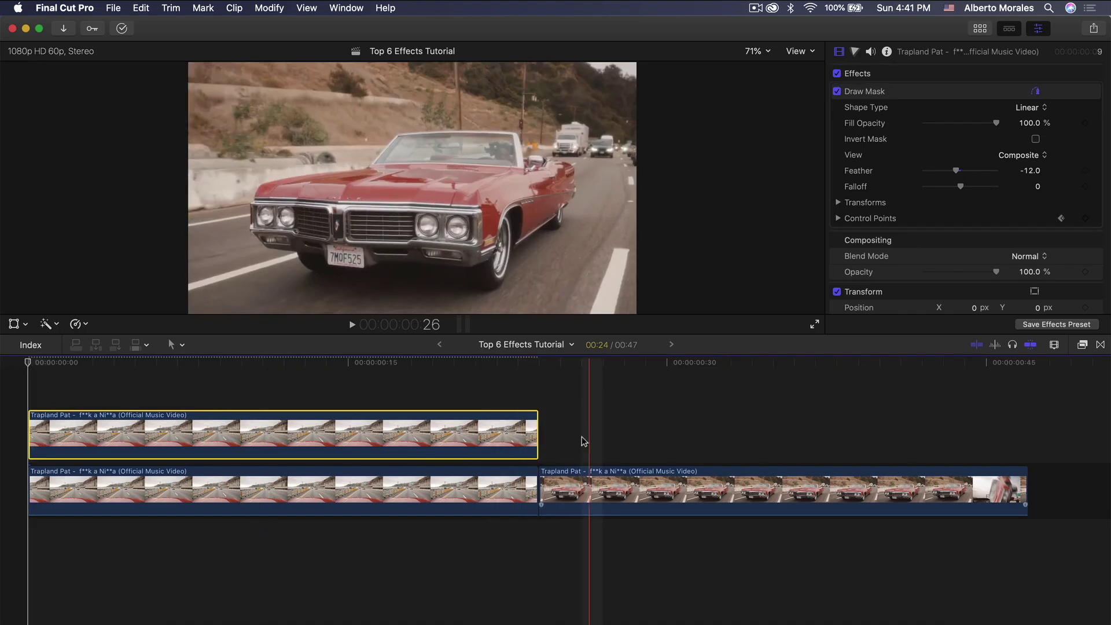
left_click_drag(582, 492, 535, 470)
left_click_drag(480, 463, 372, 450)
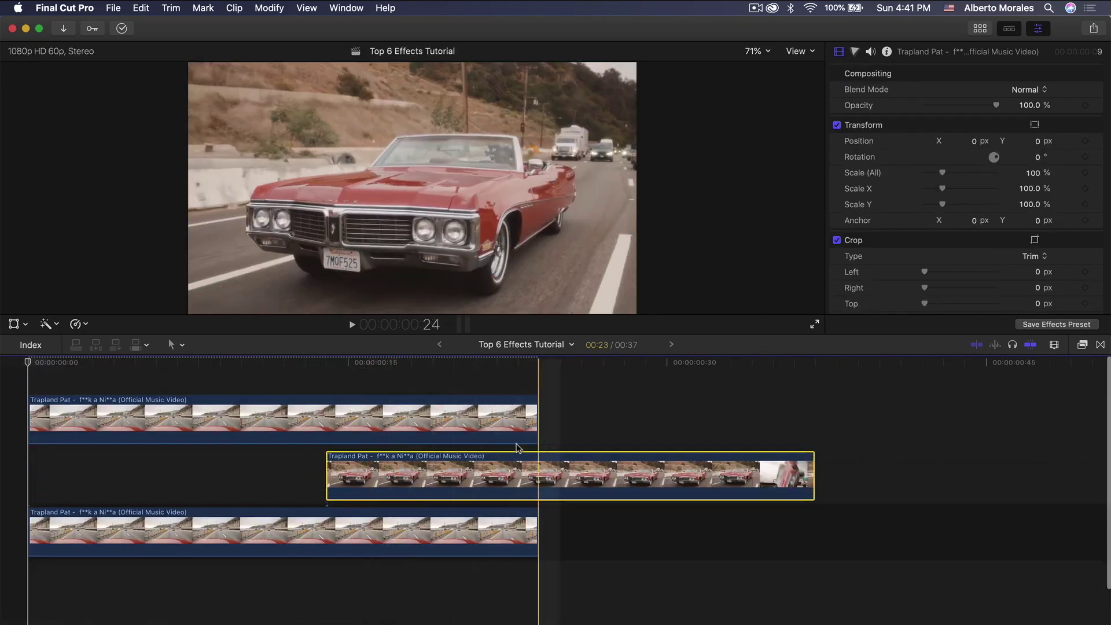
left_click(268, 423)
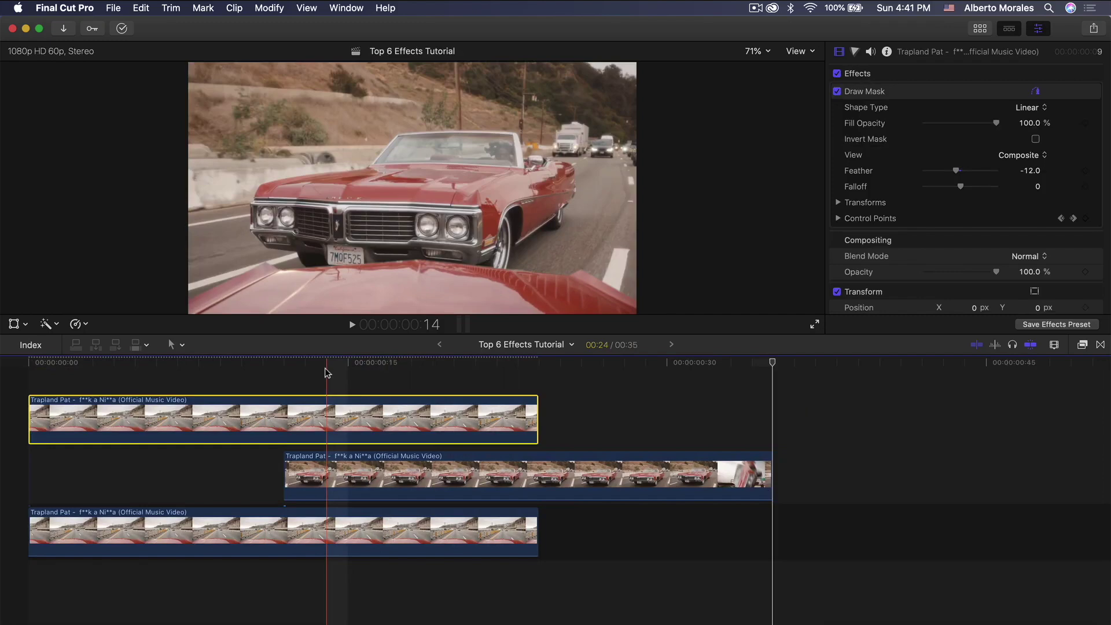
Keyframe the masked hood clip's Position at frame 12 and set its Y position to -227 px at frame 23
left_click(283, 364)
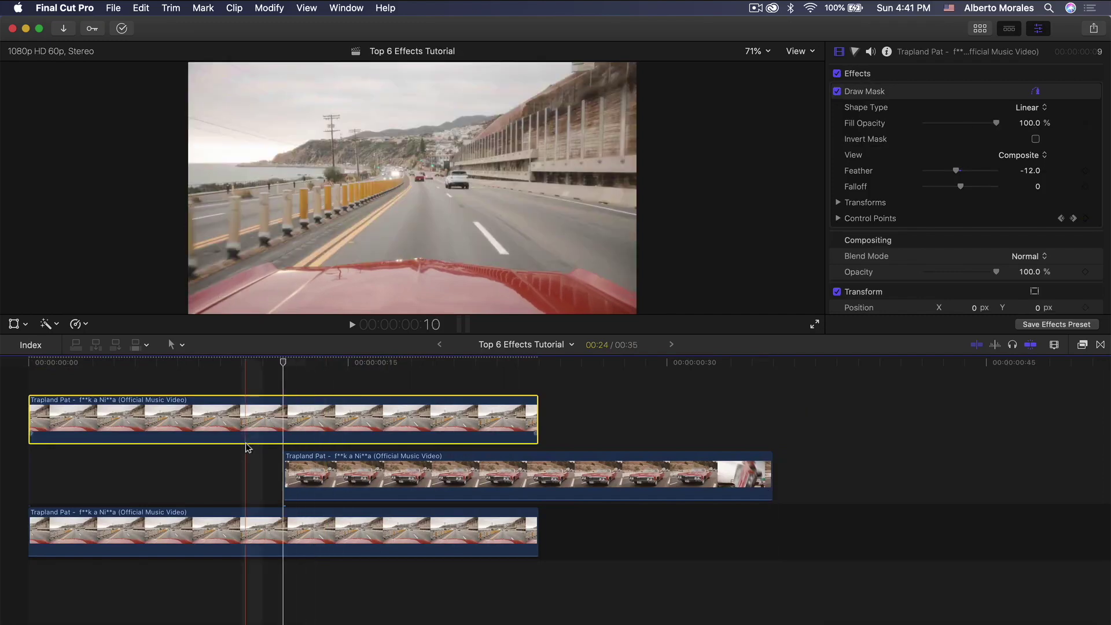
left_click(292, 482)
left_click(291, 423)
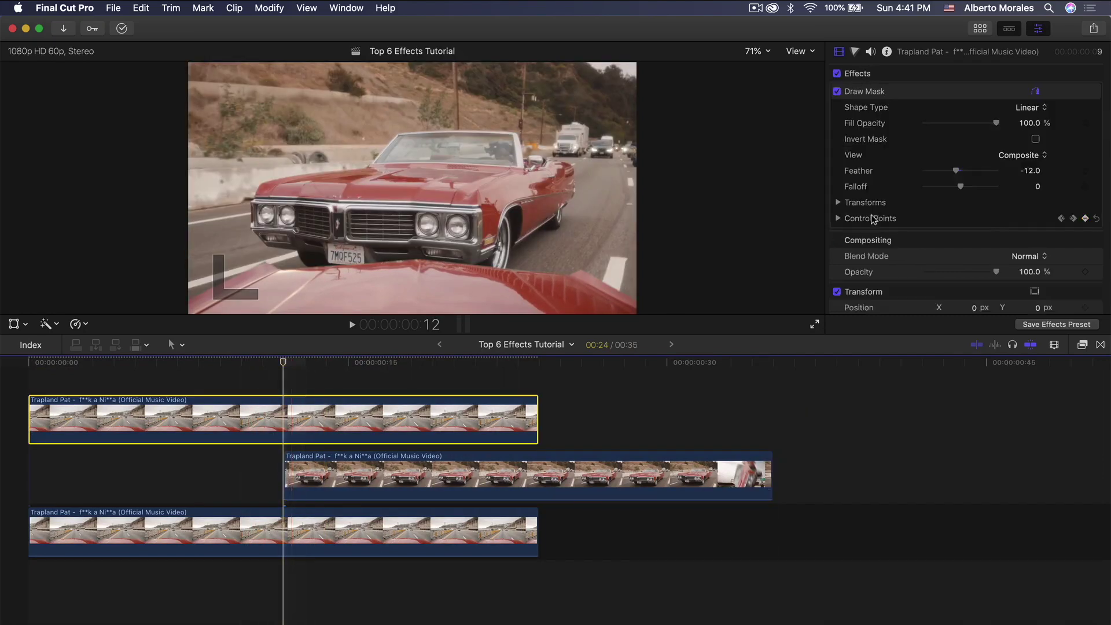
scroll(878, 201, "down", 5)
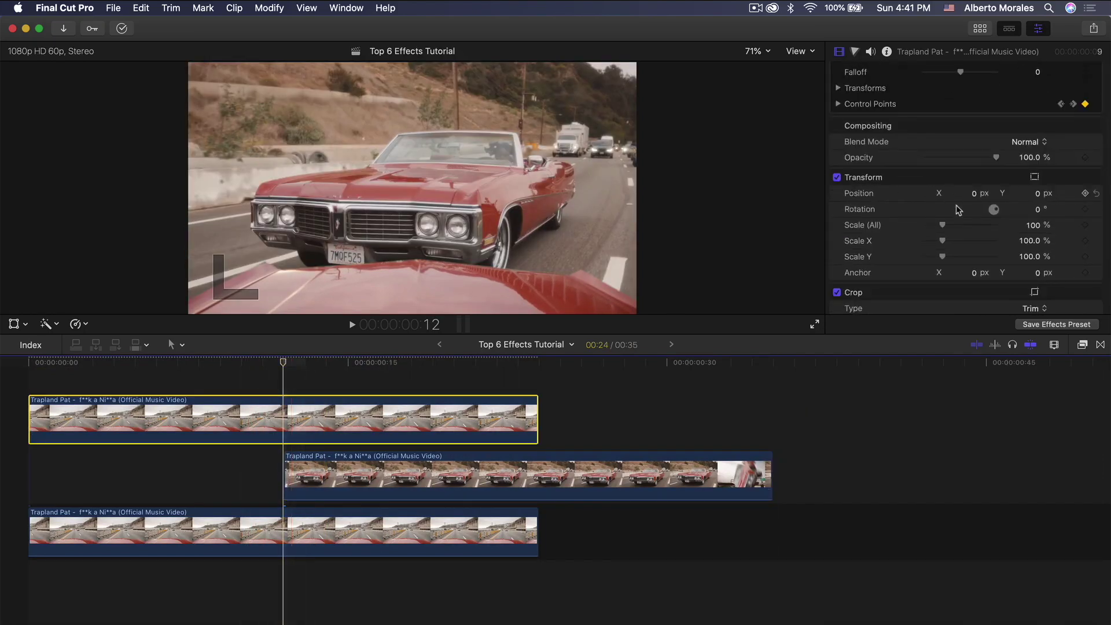
left_click(1086, 193)
left_click(538, 363)
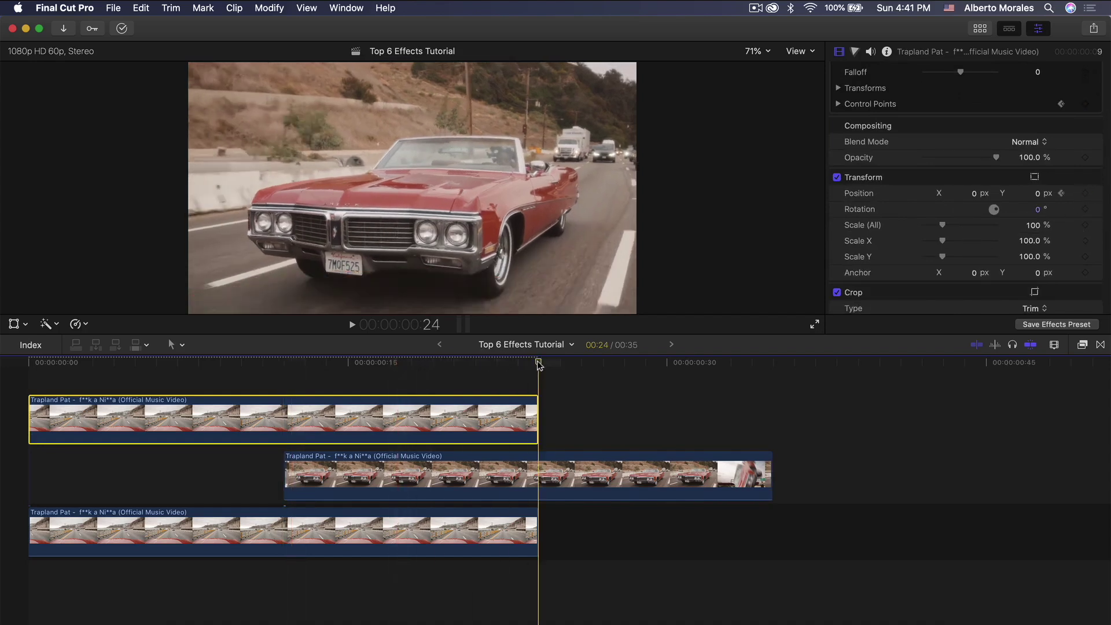
key("Left")
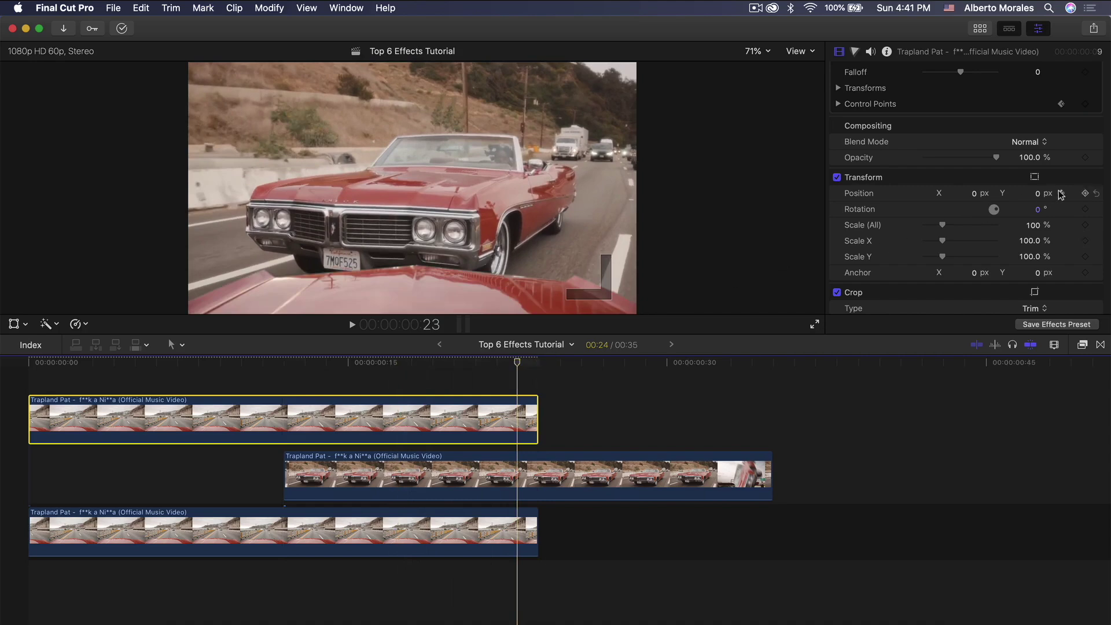
left_click_drag(1037, 194, 1037, 240)
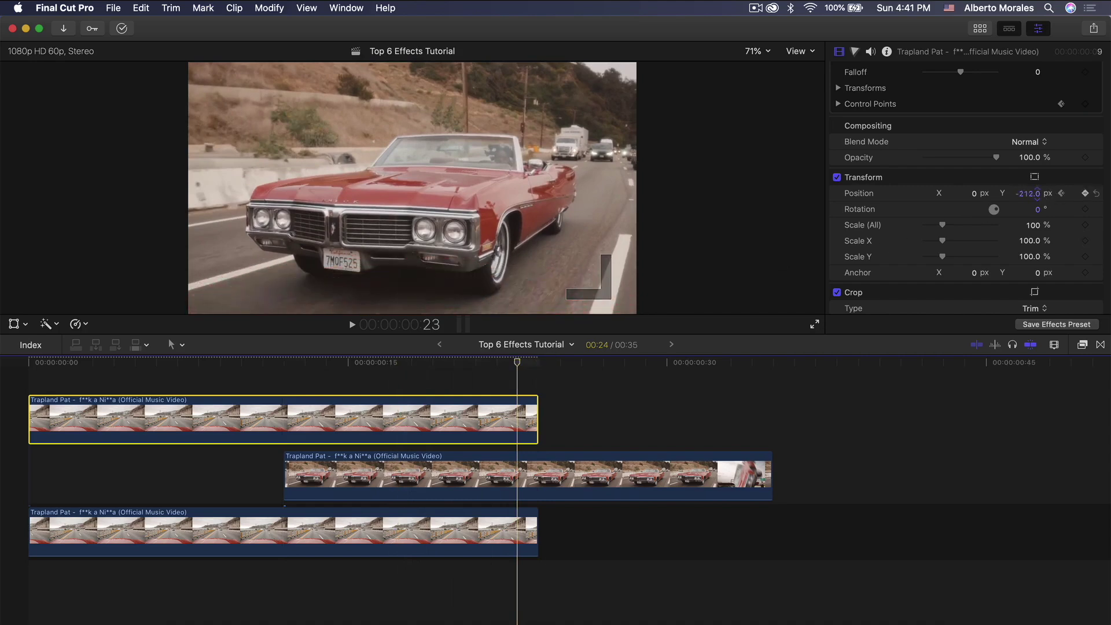
key("space")
key("space")
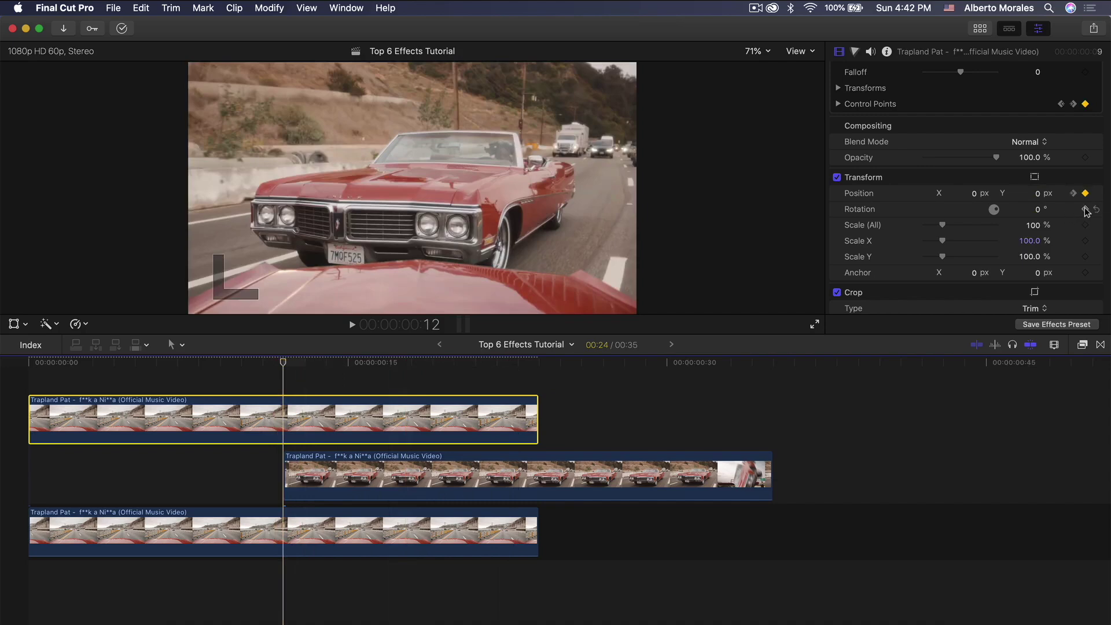
Keyframe the hood clip's Rotation from frame 12, set it to 7.1° at frame 23, and play back the motion
left_click(537, 365)
left_click(527, 400)
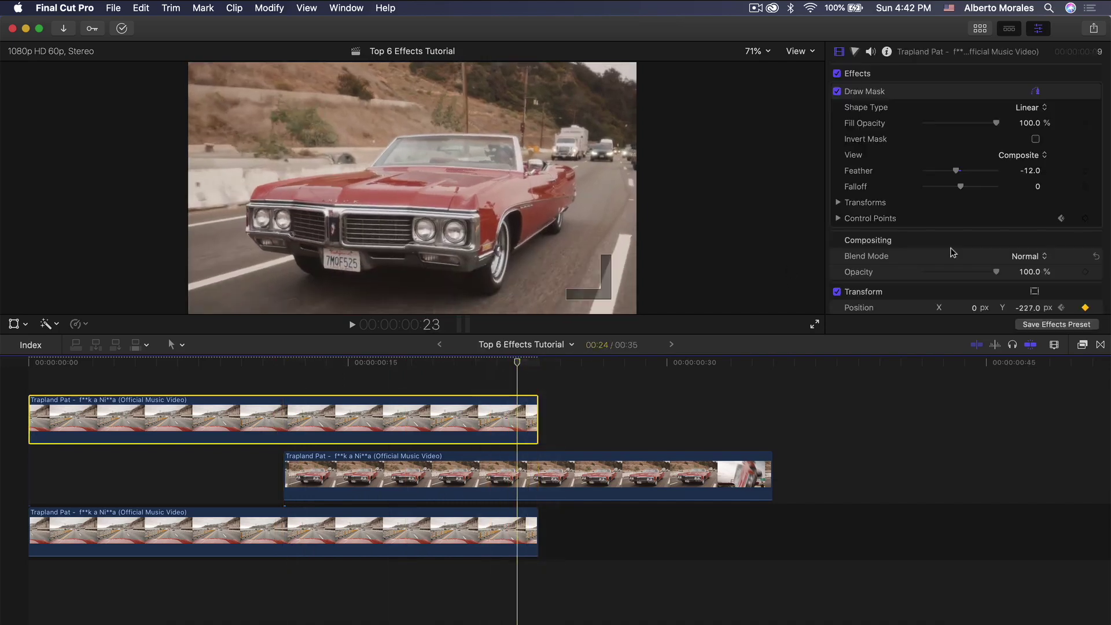
scroll(952, 253, "down", 5)
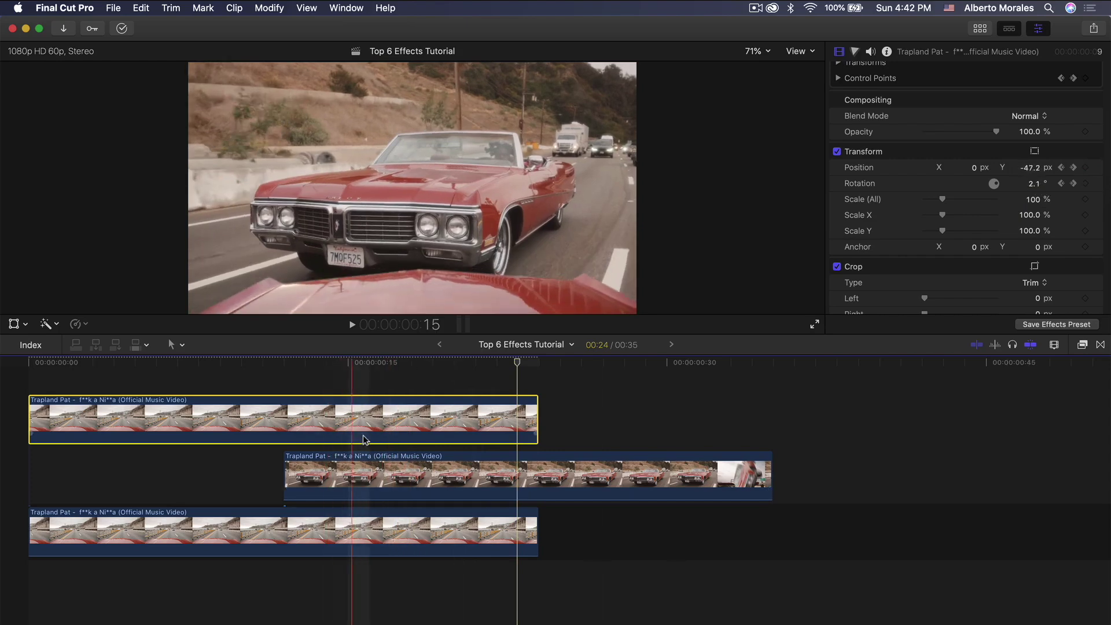
key("space")
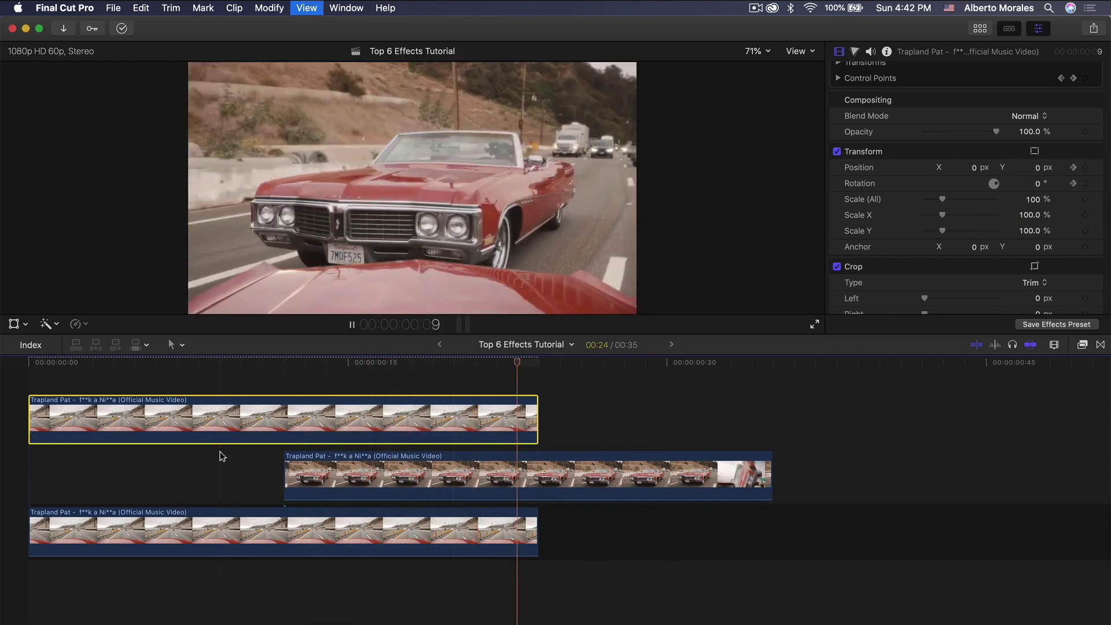
Keyframe the hood clip's Scale (All) at frame 12, enlarge it at frame 23, and play back the motion
left_click(282, 362)
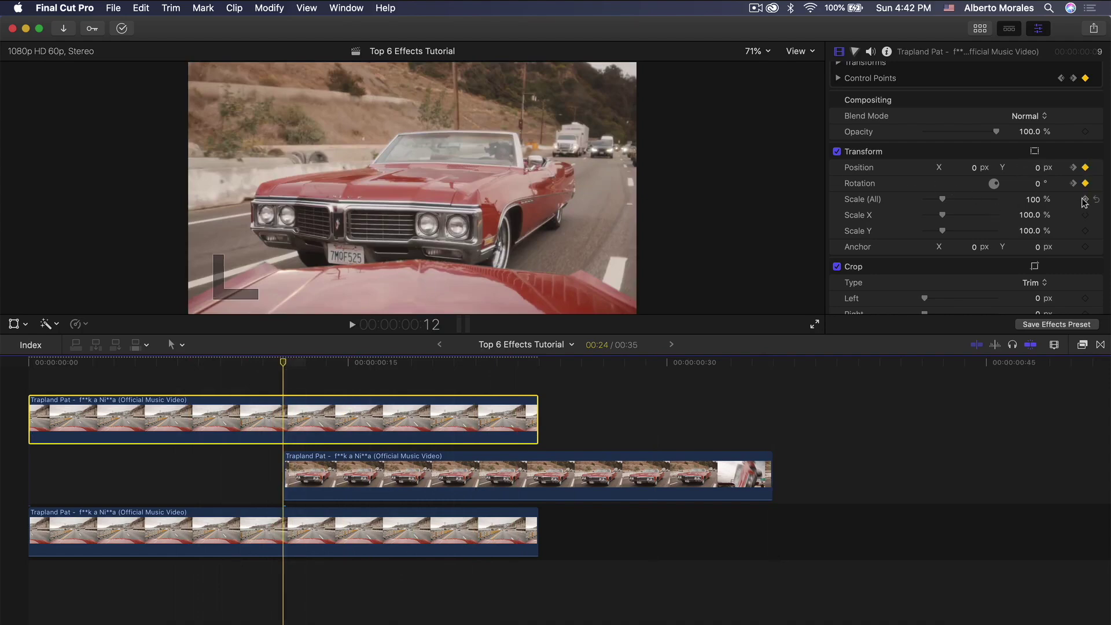
left_click(517, 362)
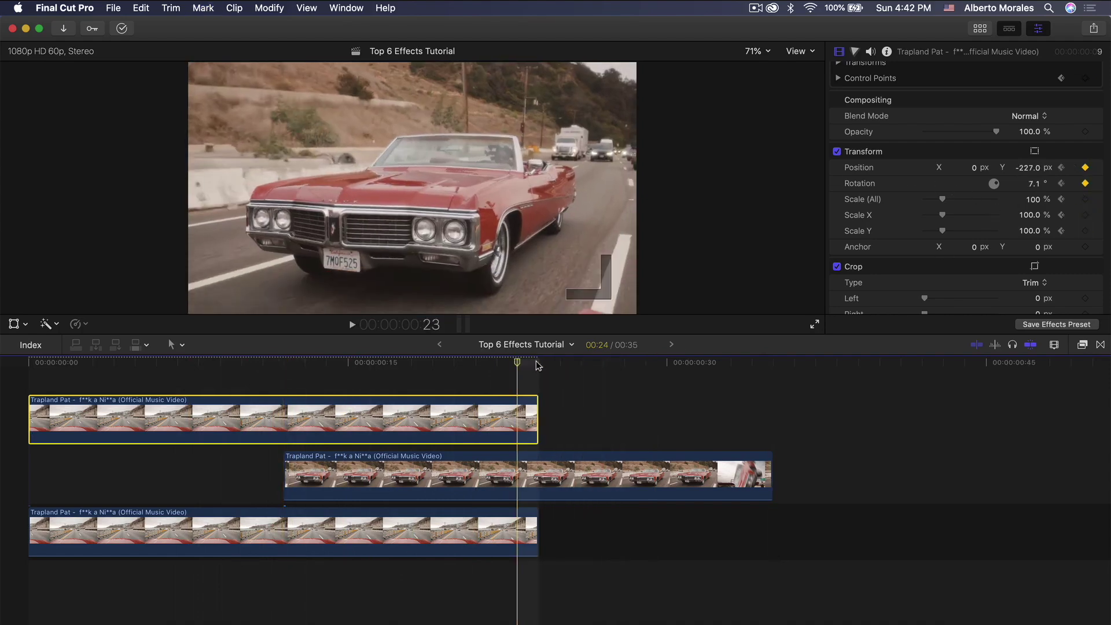
scroll(1011, 215, "down", 5)
scroll(982, 240, "up", 5)
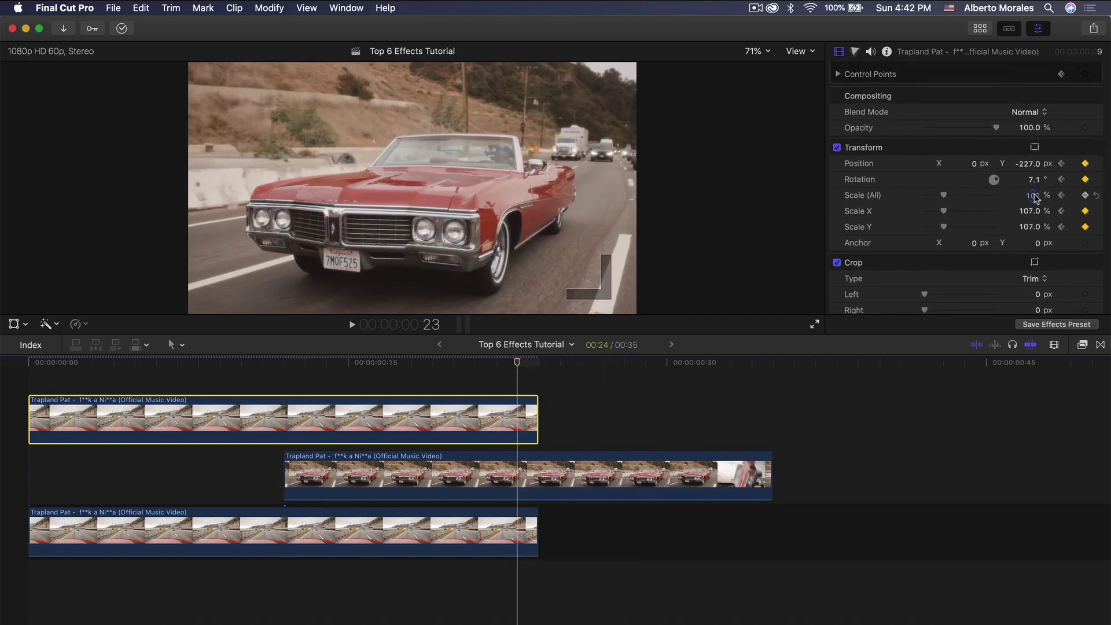
key("space")
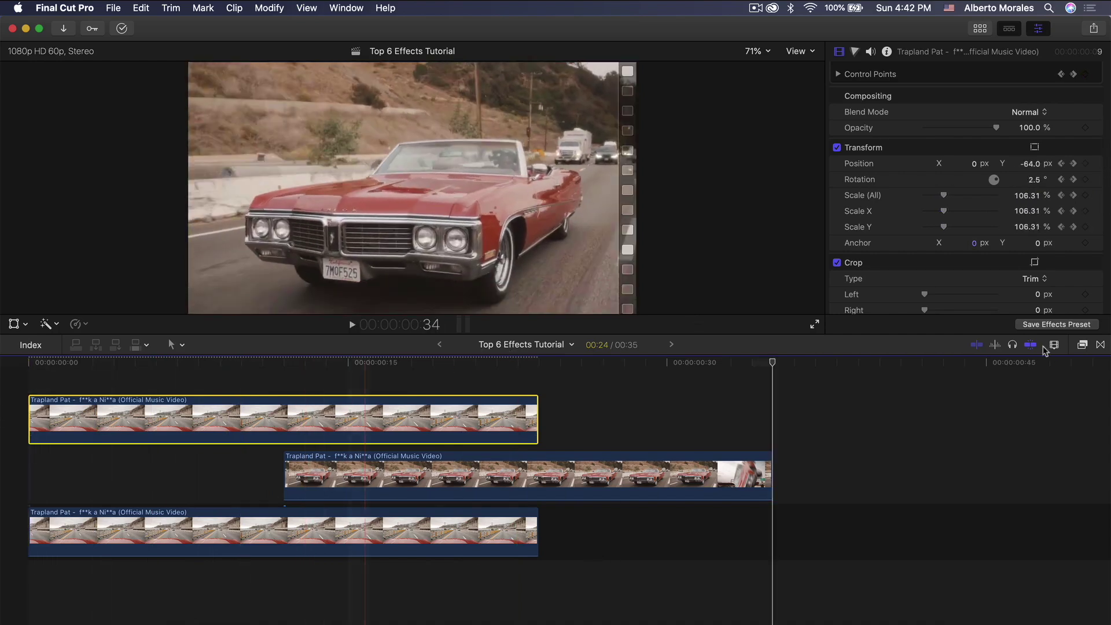
Apply the Gaussian blur effect to the lowest driving clip, with the playhead at frame 12
left_click(274, 361)
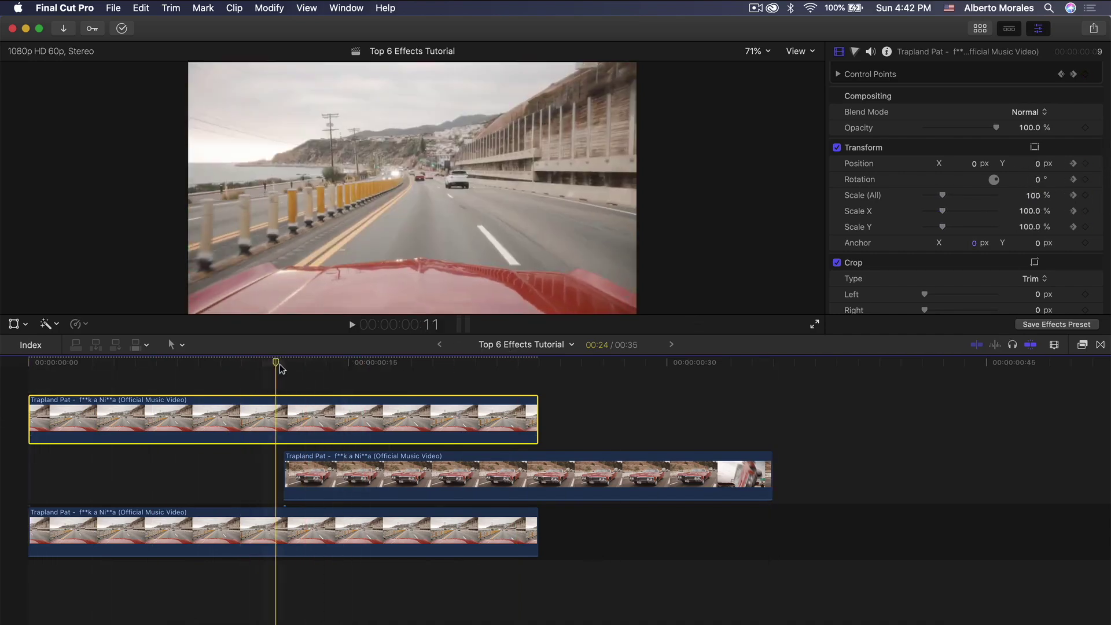
left_click(283, 363)
left_click(302, 535)
key("super+z")
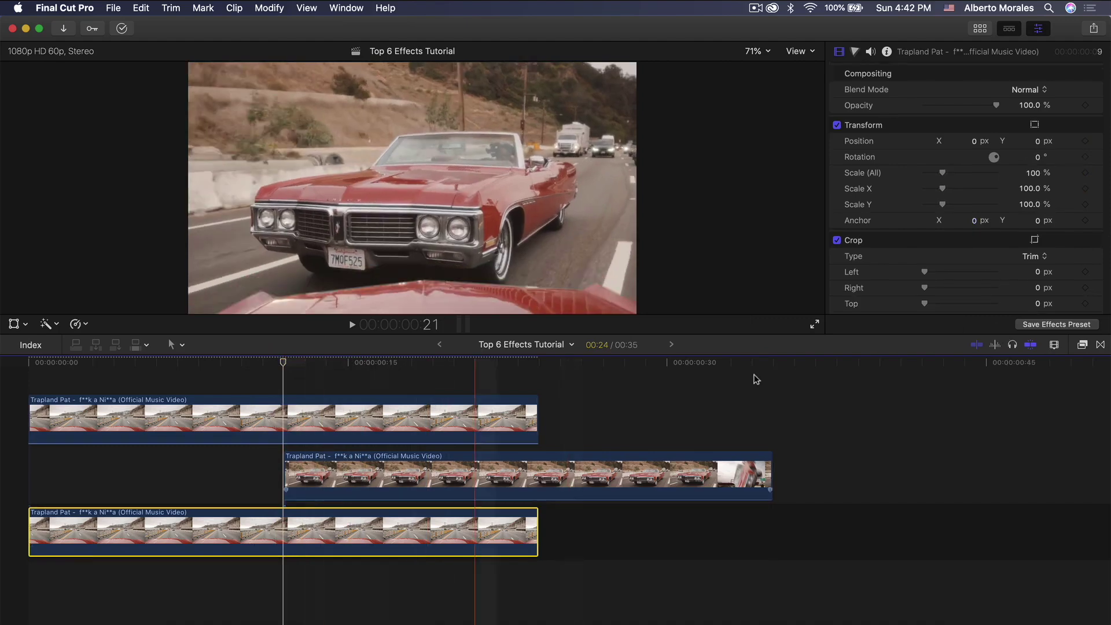
left_click(1082, 344)
left_click(813, 456)
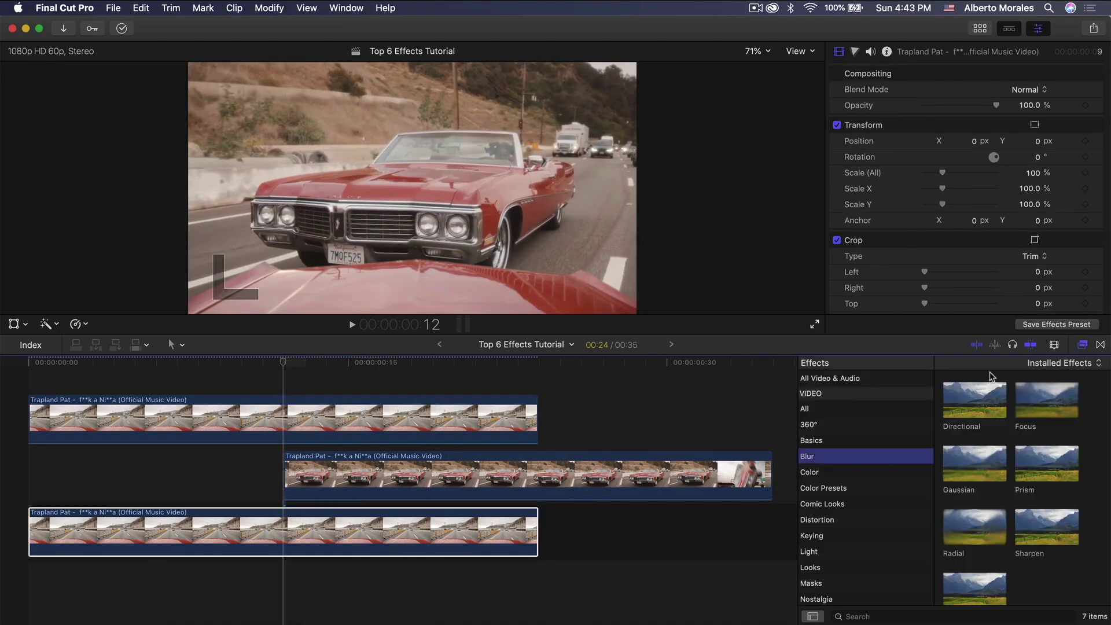
left_click_drag(974, 463, 336, 529)
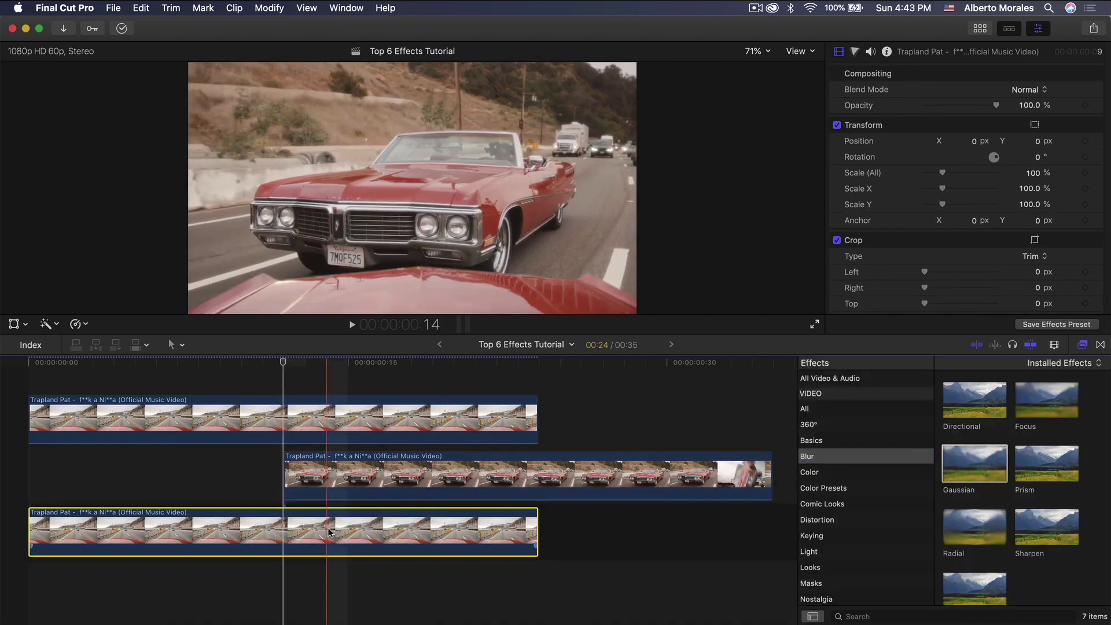
left_click(1082, 345)
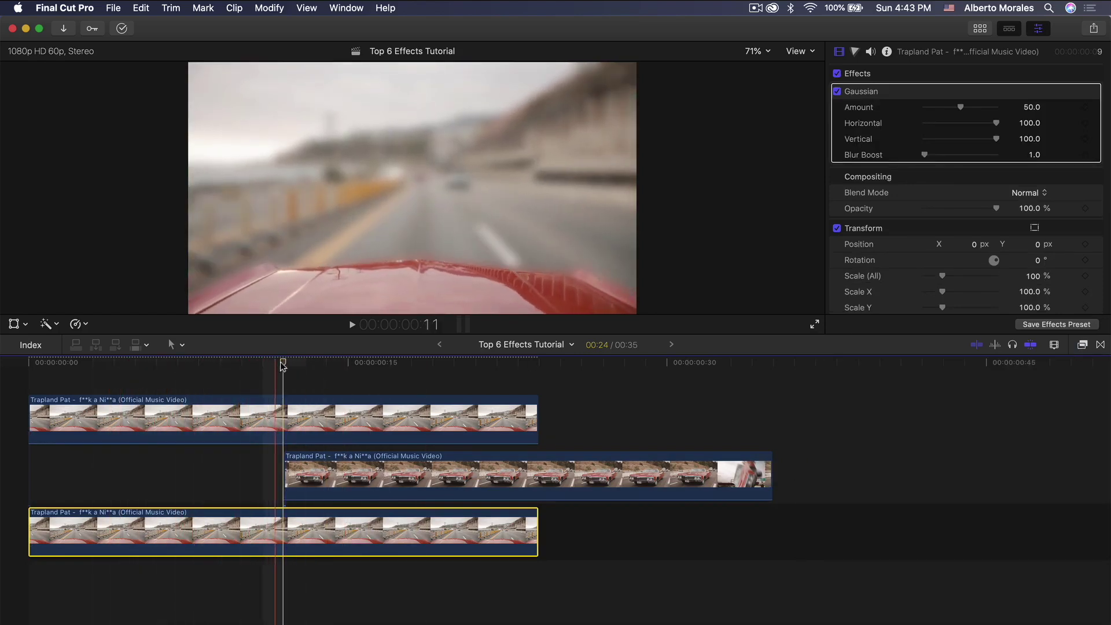
Keyframe the lower driving clip's Gaussian Amount at 0 on frame 7, raise it at frame 12, and play the result
left_click(146, 382)
left_click_drag(133, 384, 182, 426)
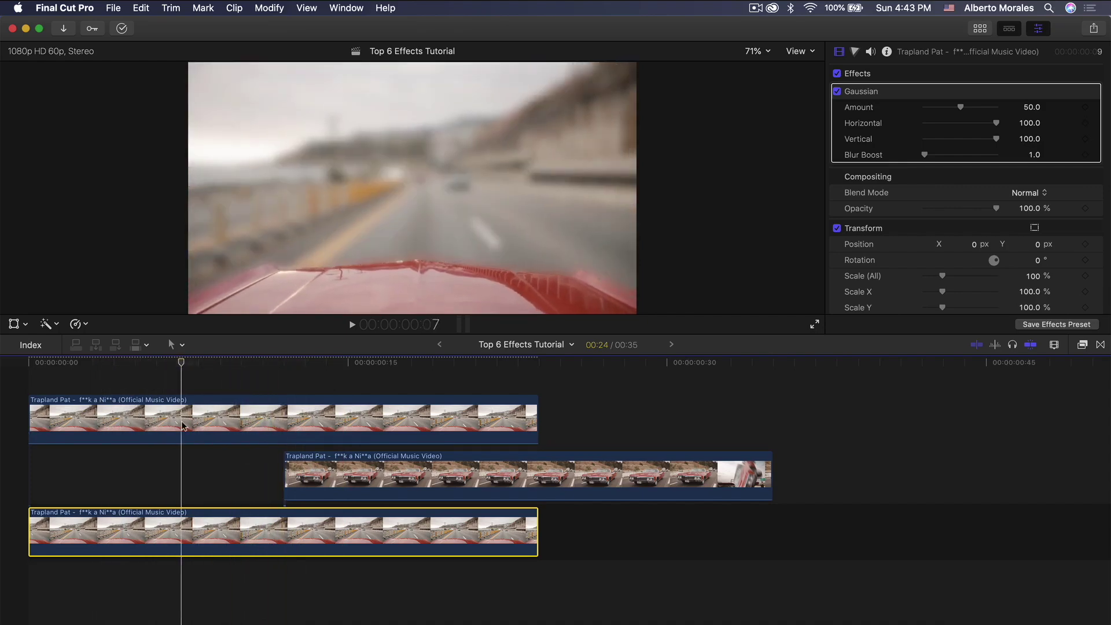
left_click_drag(961, 107, 823, 105)
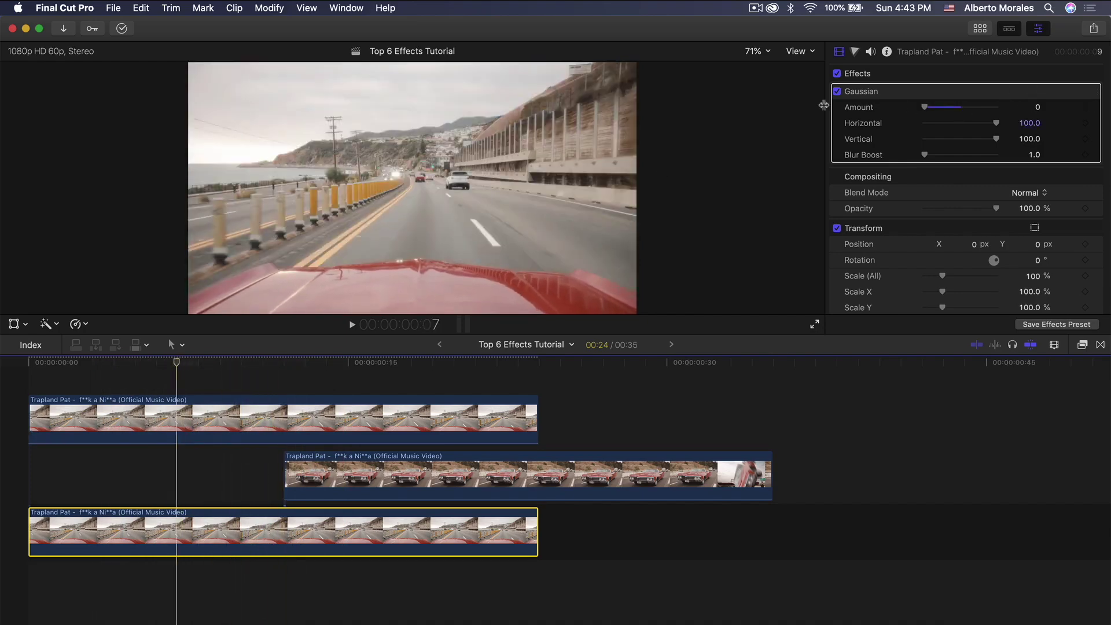
left_click(1085, 108)
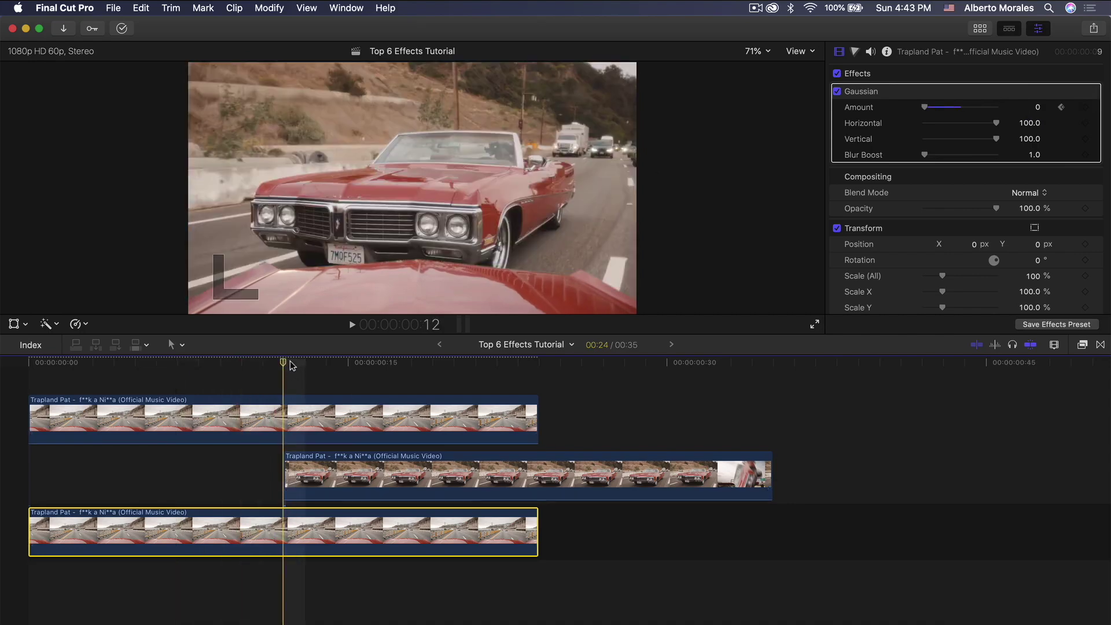
left_click(1033, 107)
key("space")
key("space")
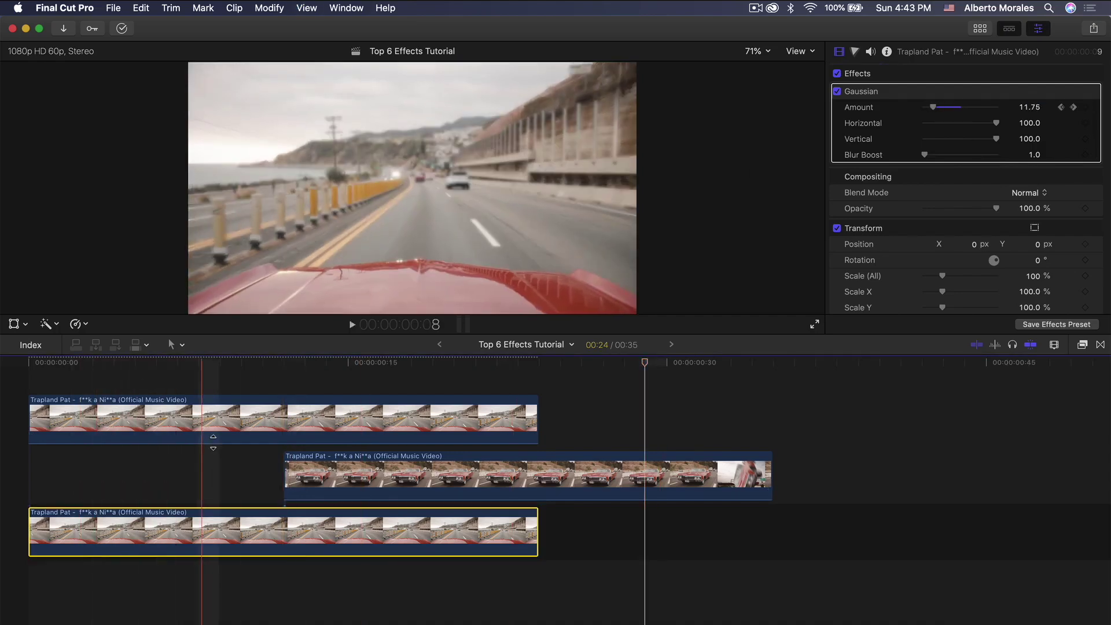
Apply the Gaussian blur effect to the red convertible clip, with the playhead at its first frame
left_click(293, 468)
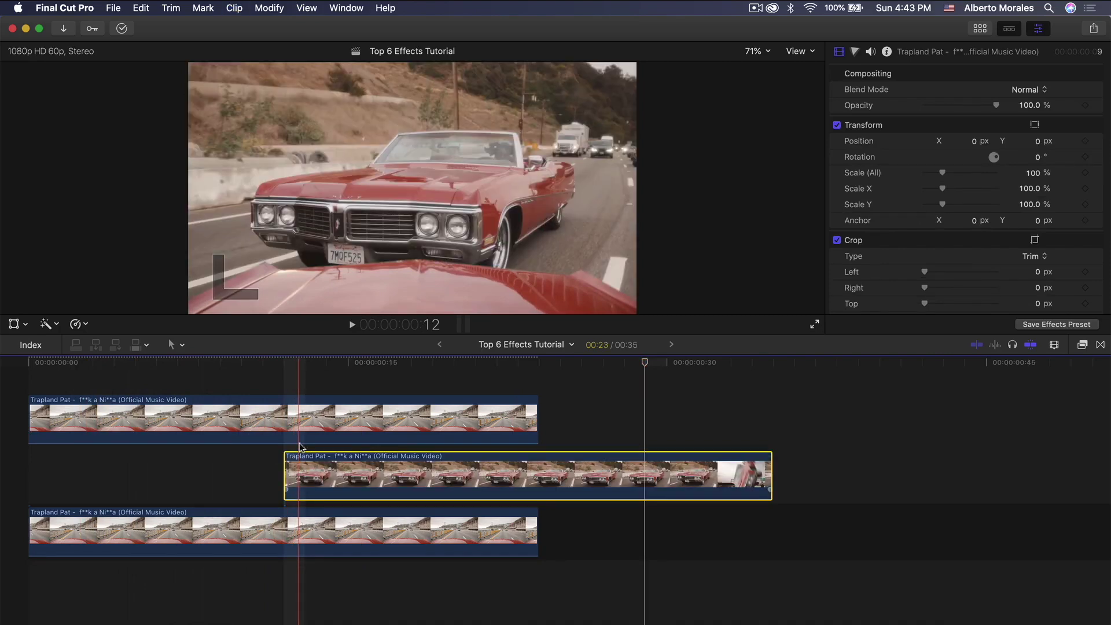
left_click(285, 471)
left_click(1081, 344)
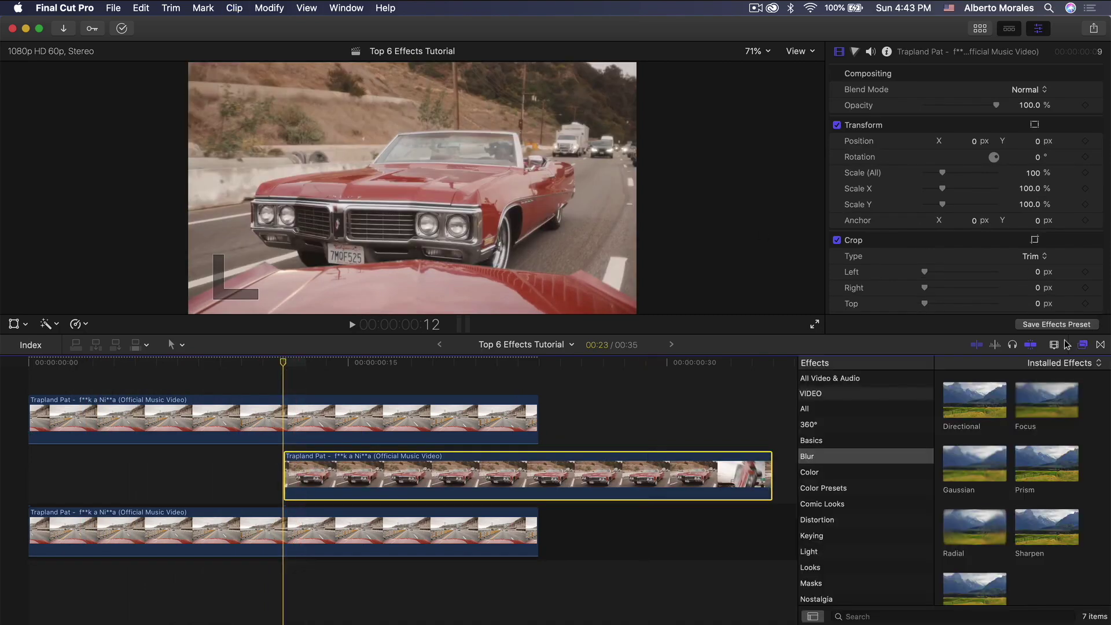
left_click_drag(967, 463, 527, 471)
key("super+5")
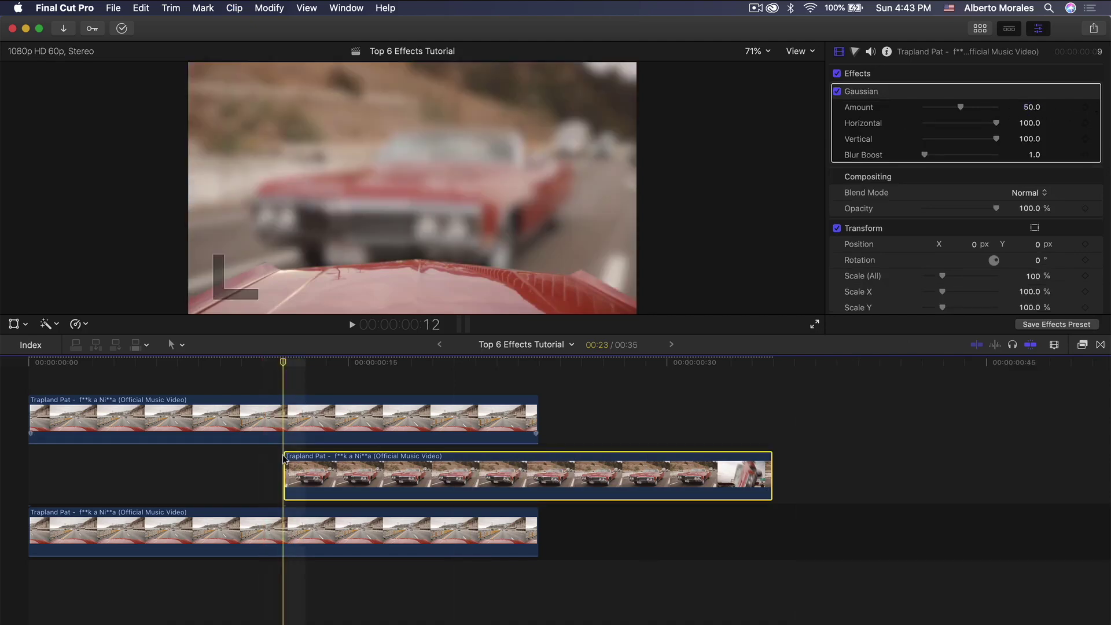
Keyframe the convertible clip's Gaussian Amount at 50 on its first frame and 0 at frame 21, and play the transition
left_click(1081, 107)
left_click_drag(289, 361, 485, 370)
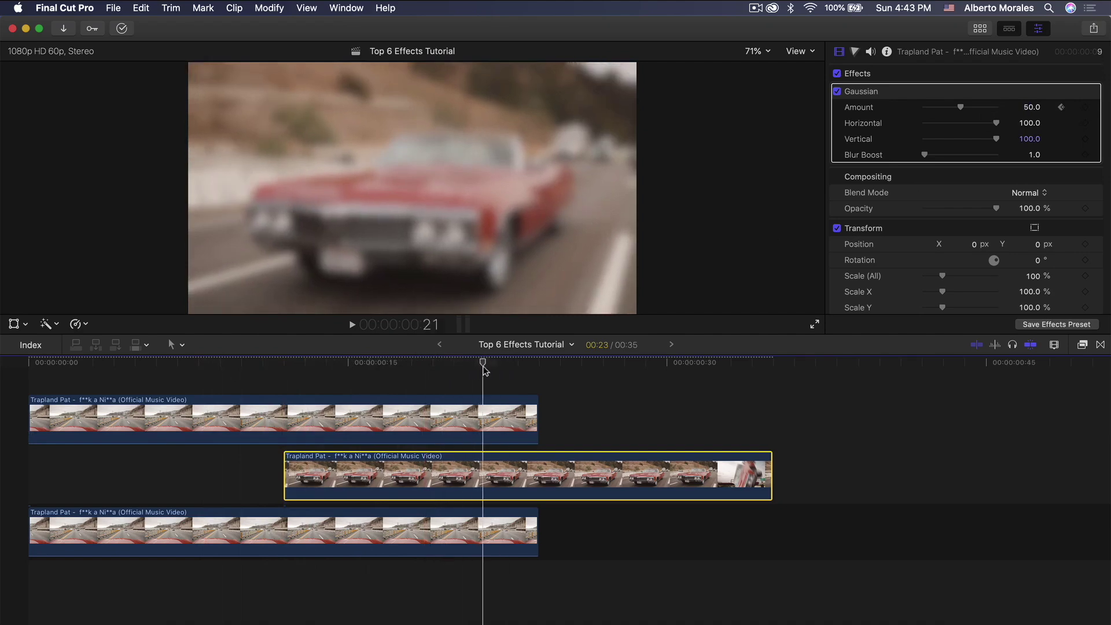
left_click_drag(957, 107, 811, 107)
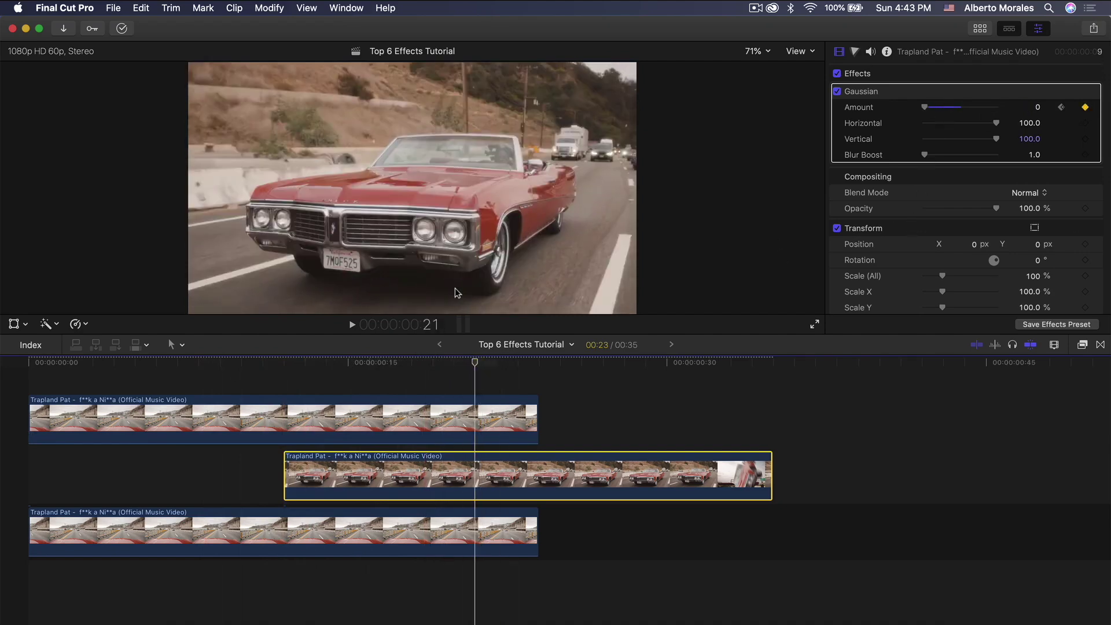
key("space")
key("space")
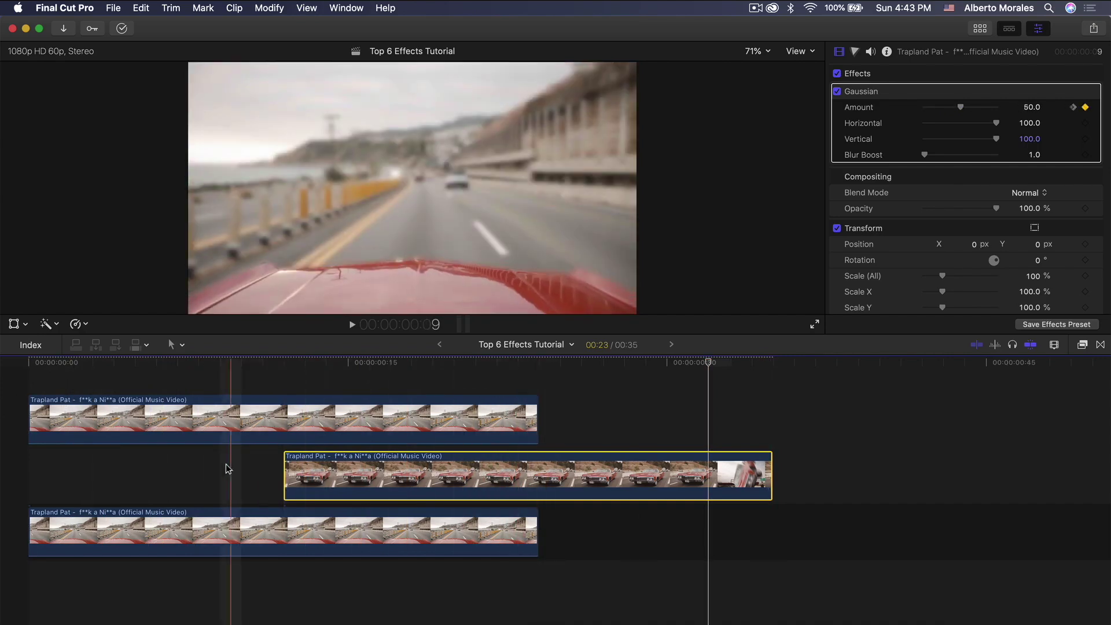
key("space")
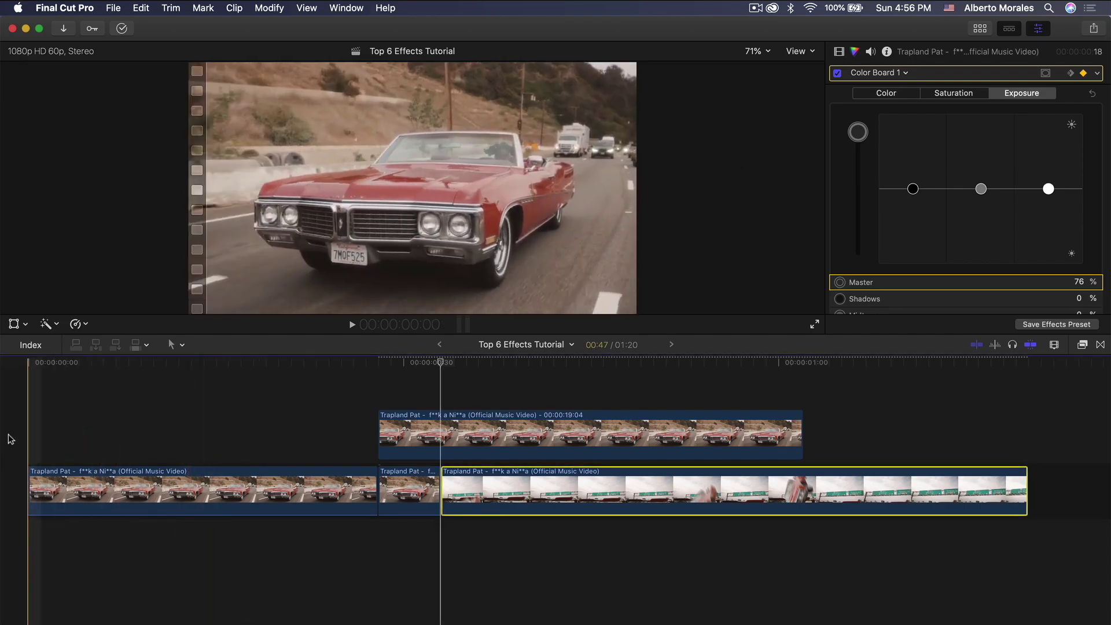
Play back the example transition that cuts from the red convertible clip to the next scene
key("space")
key("space")
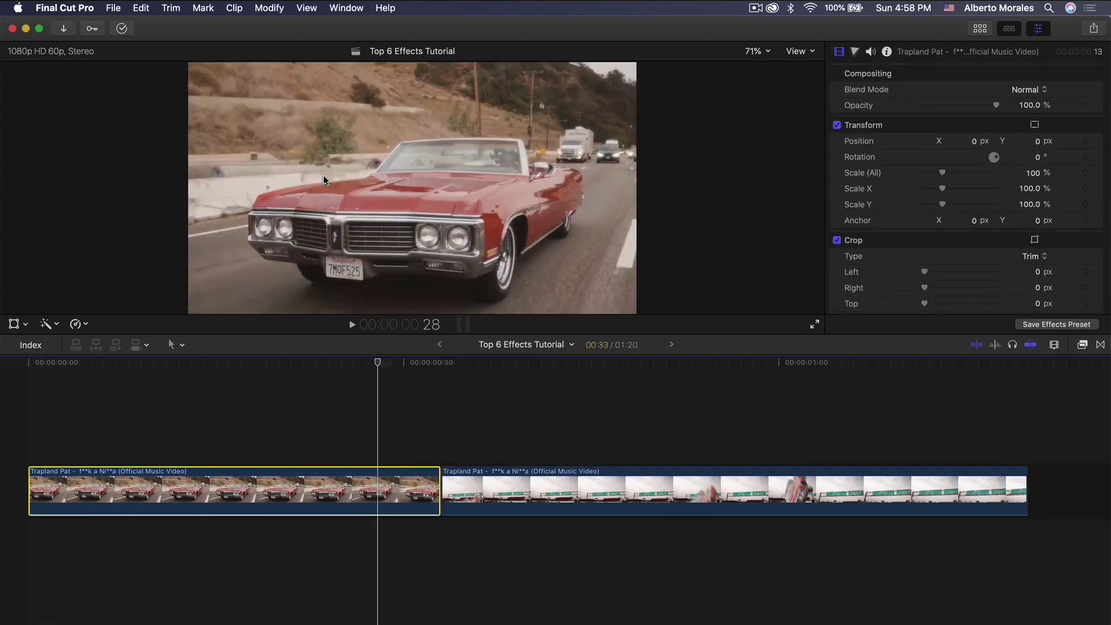
Add a freeze frame of the red convertible at frame 28, place it above the main storyline, and play the result
left_click(141, 7)
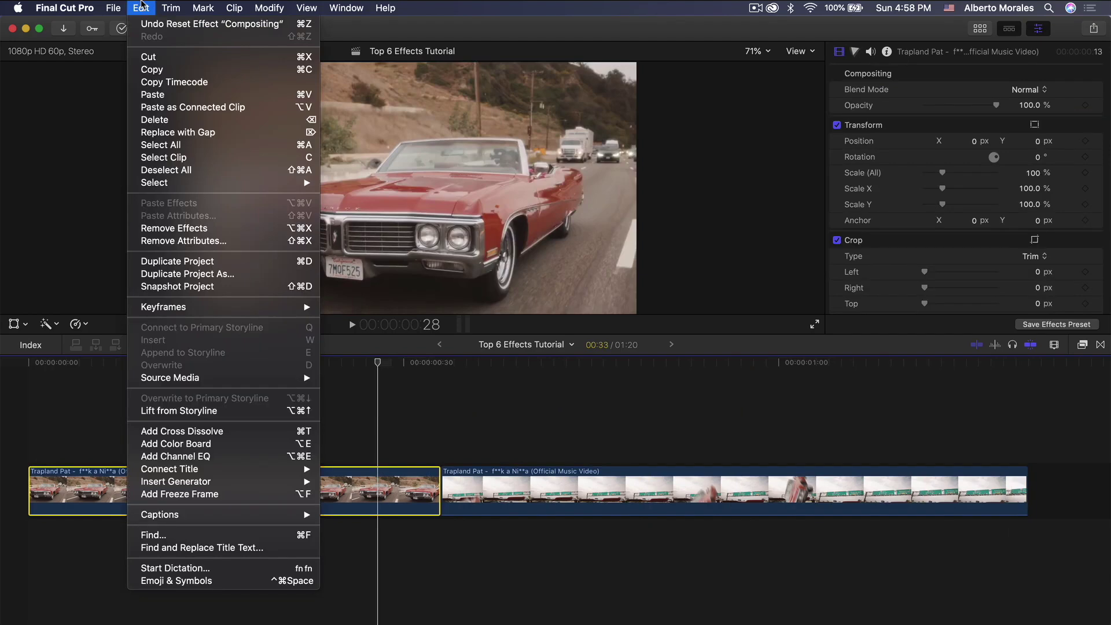
left_click(173, 493)
key("super+minus")
scroll(310, 440, "left", 3)
left_click_drag(249, 489, 251, 432)
key("space")
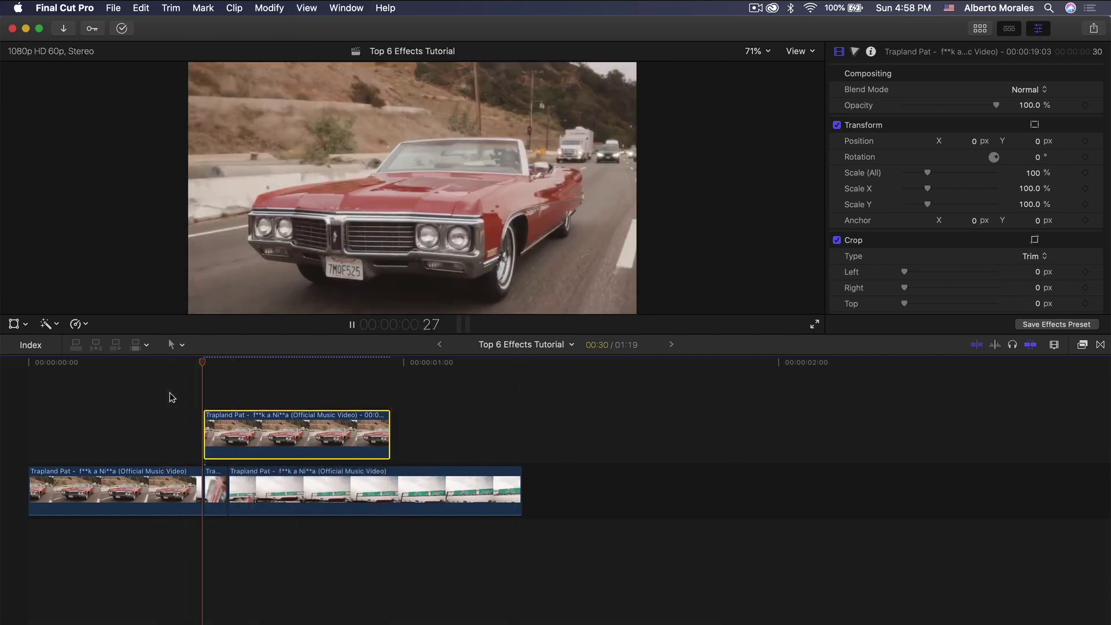
key("space")
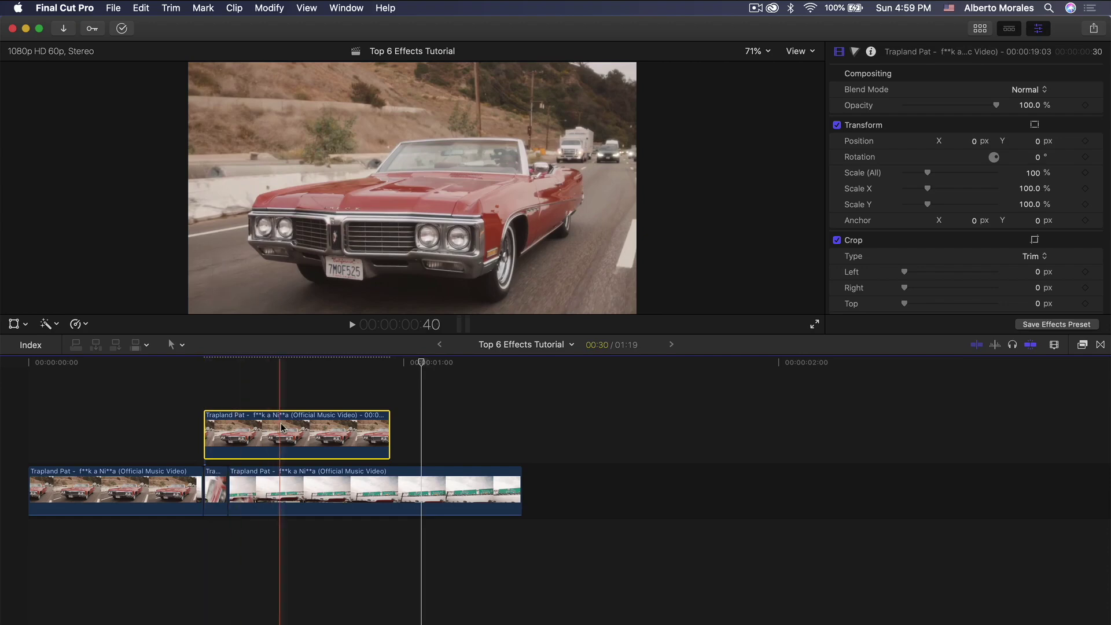
Extend the end of the freeze frame clip so that it lasts 33 frames
left_click(376, 428)
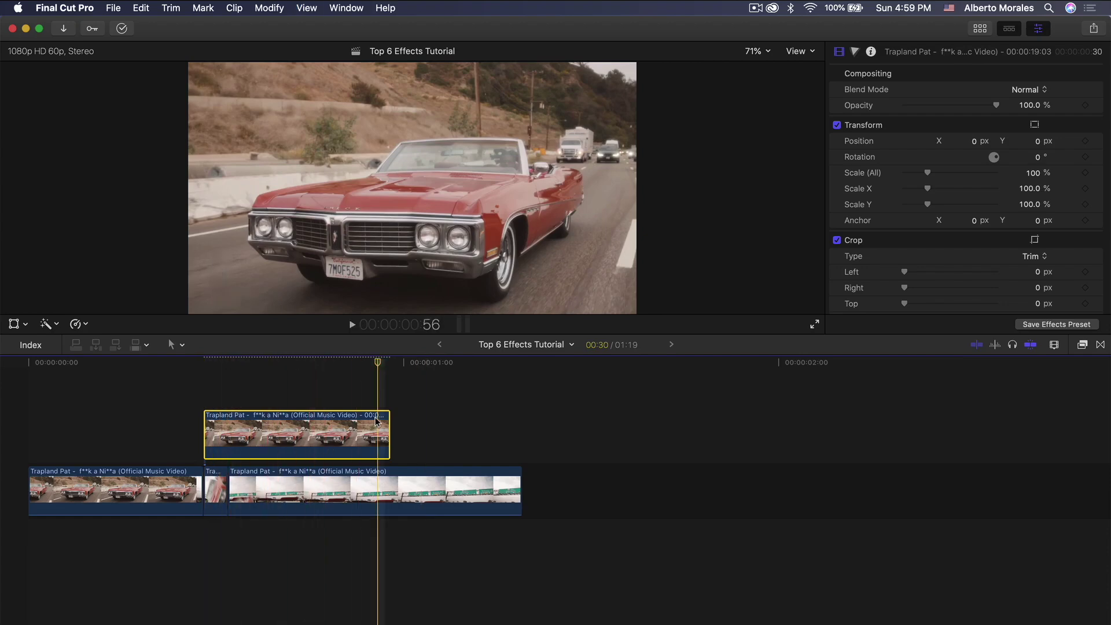
left_click_drag(385, 418, 404, 418)
key("super+equal")
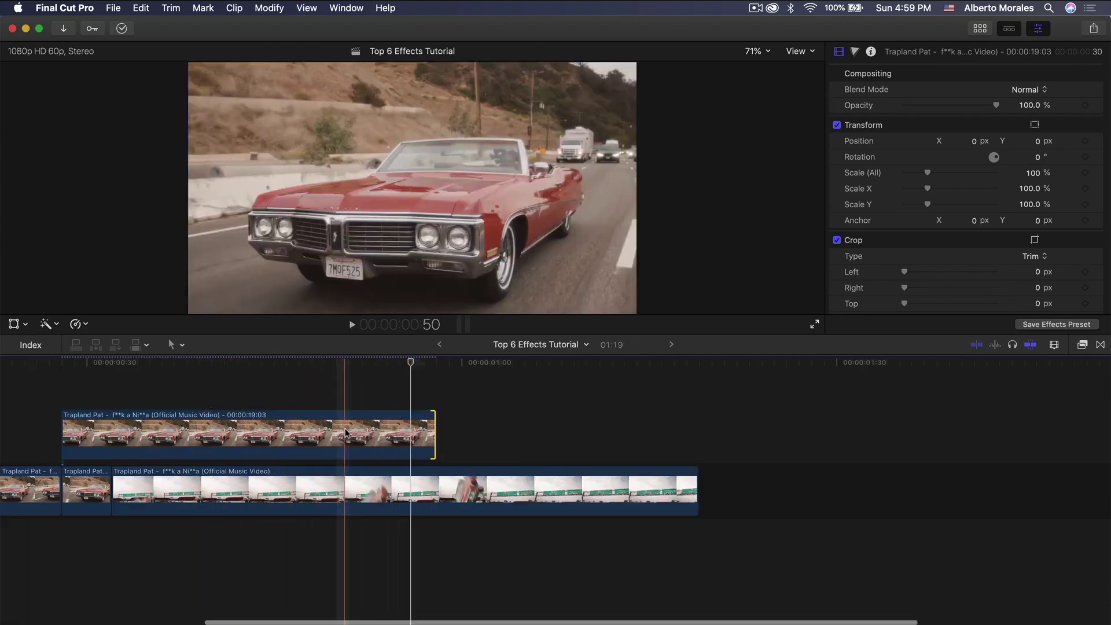
Apply the Draw Mask effect to the freeze frame clip
left_click(1081, 344)
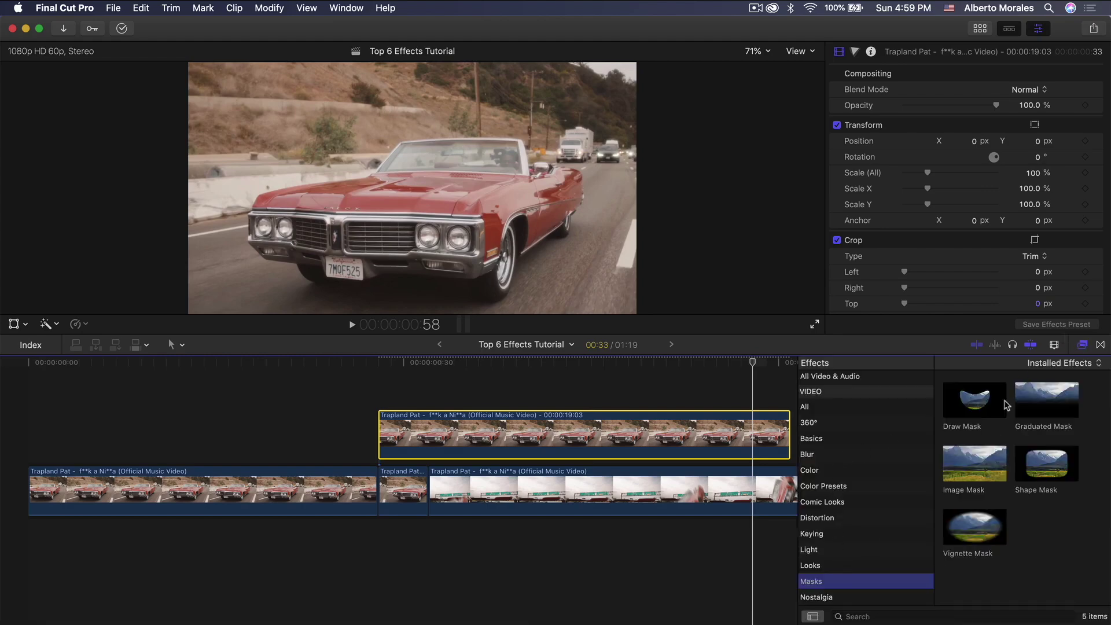
left_click_drag(971, 414, 522, 431)
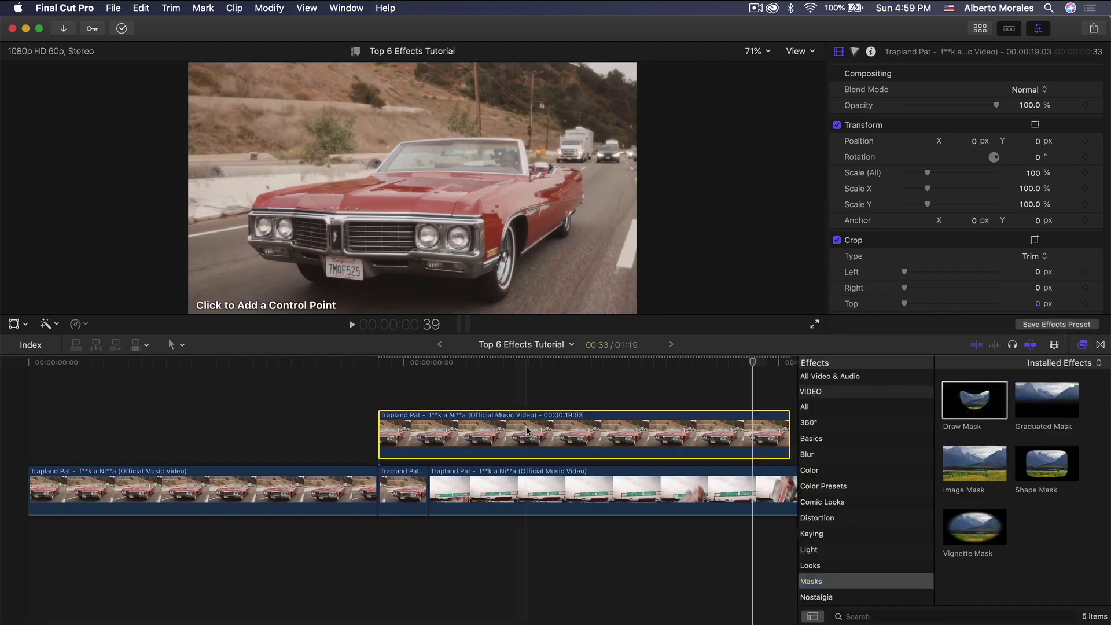
left_click(1081, 345)
Trace a closed mask around the red convertible in the freeze frame and set its Feather to 8.0
left_click(472, 300)
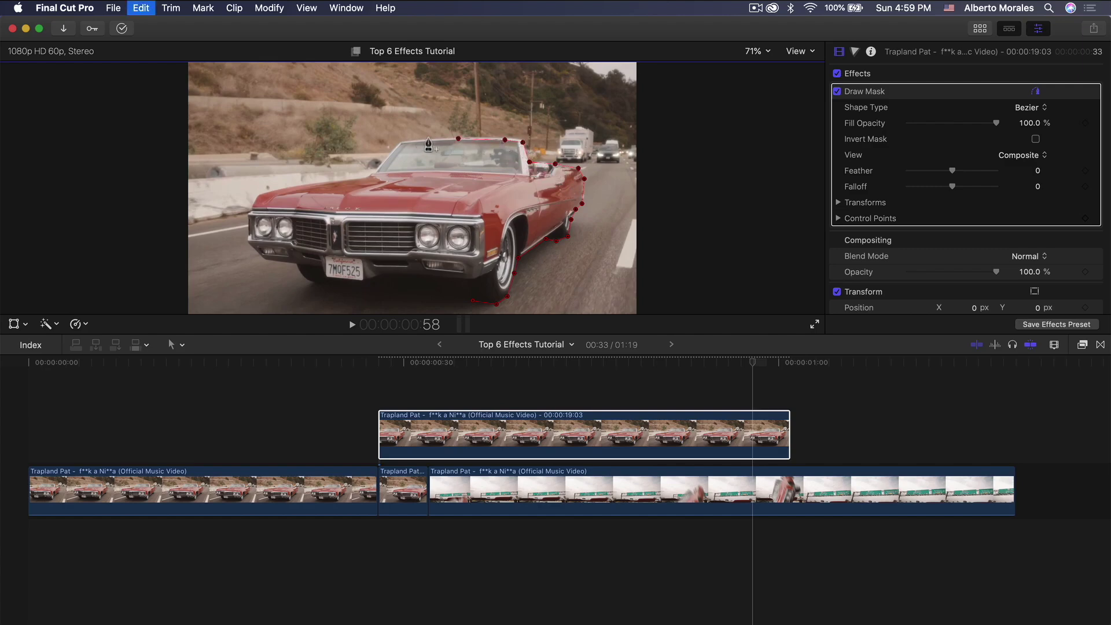
left_click(457, 298)
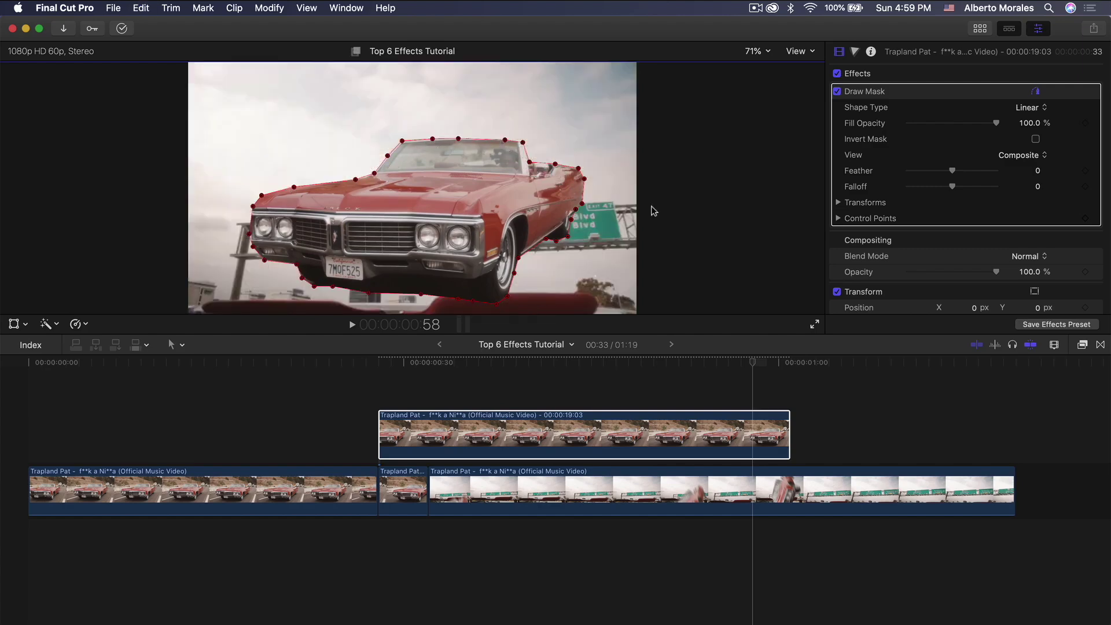
left_click(912, 247)
mouse_move(951, 169)
left_mouse_down()
mouse_move(964, 170)
mouse_move(951, 172)
left_mouse_up()
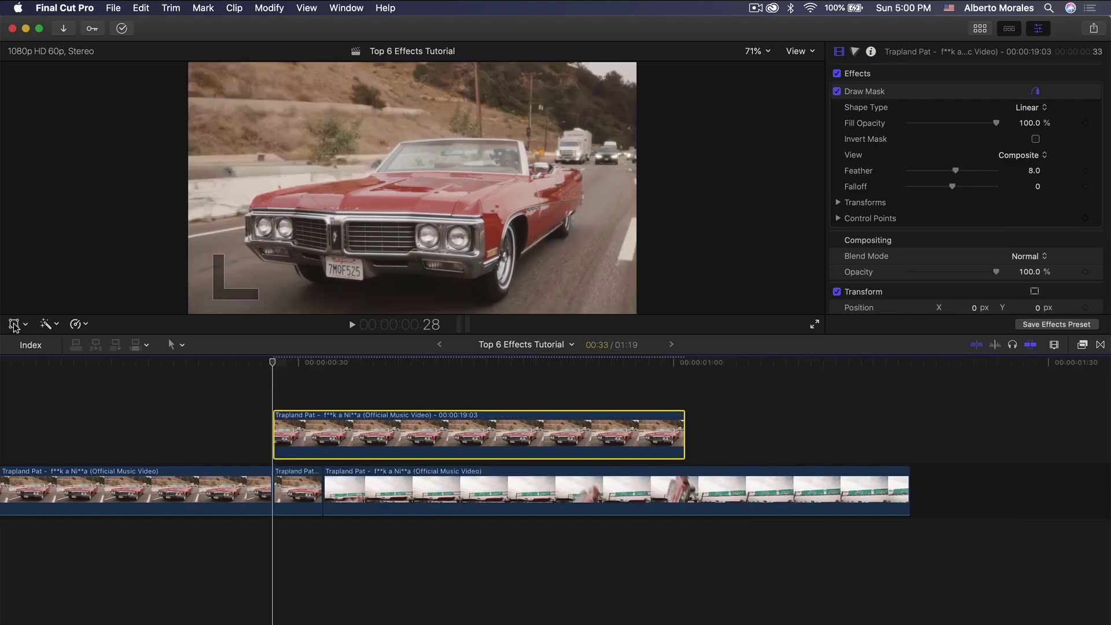
Keyframe the freeze frame's Transform at its first frame and rotate the cut-out car around the middle of the clip
left_click(14, 324)
left_click(25, 324)
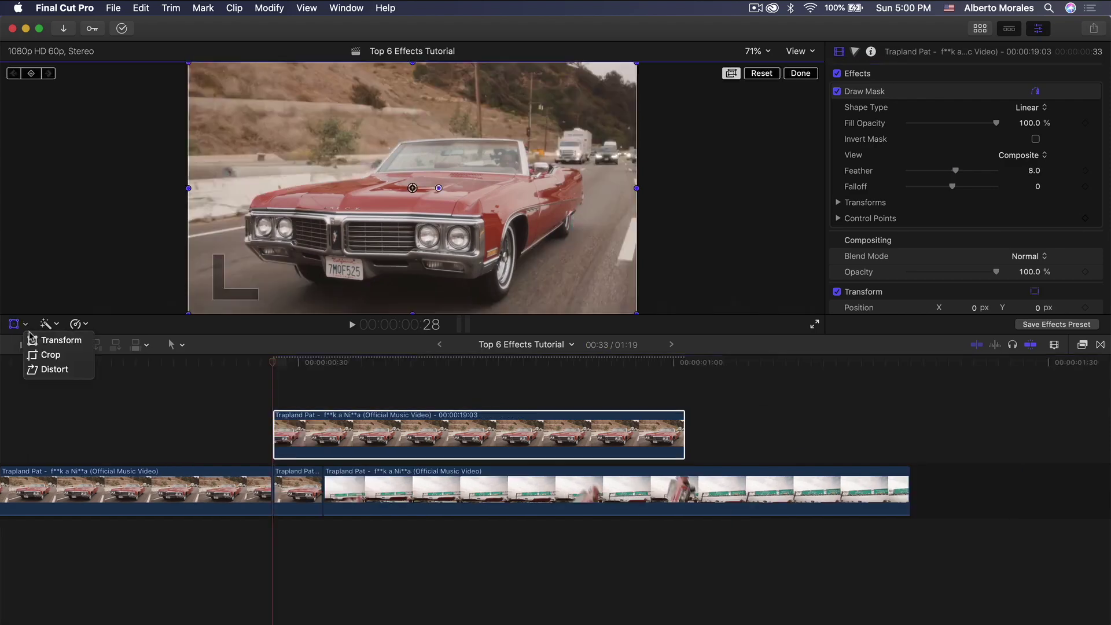
left_click(32, 340)
left_click(31, 75)
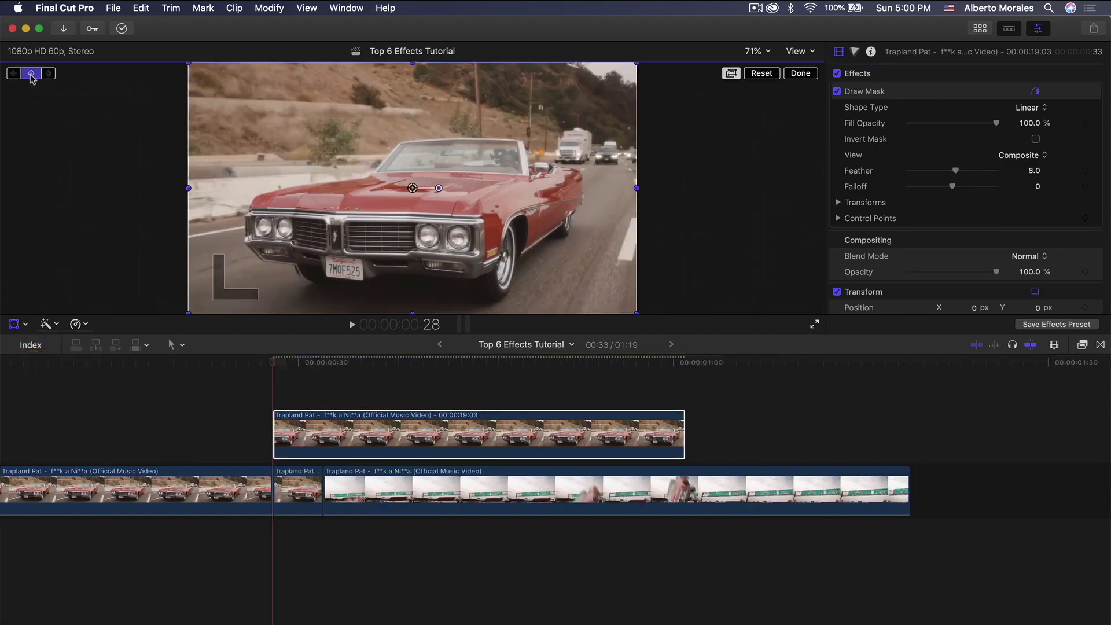
scroll(251, 387, "right", 2)
left_click_drag(233, 363, 406, 364)
left_click_drag(439, 188, 336, 203)
Move the cut-out car down out of the frame near the clip's end, finish the transform, and play the transition
left_click_drag(389, 364, 623, 364)
left_click_drag(421, 137, 421, 394)
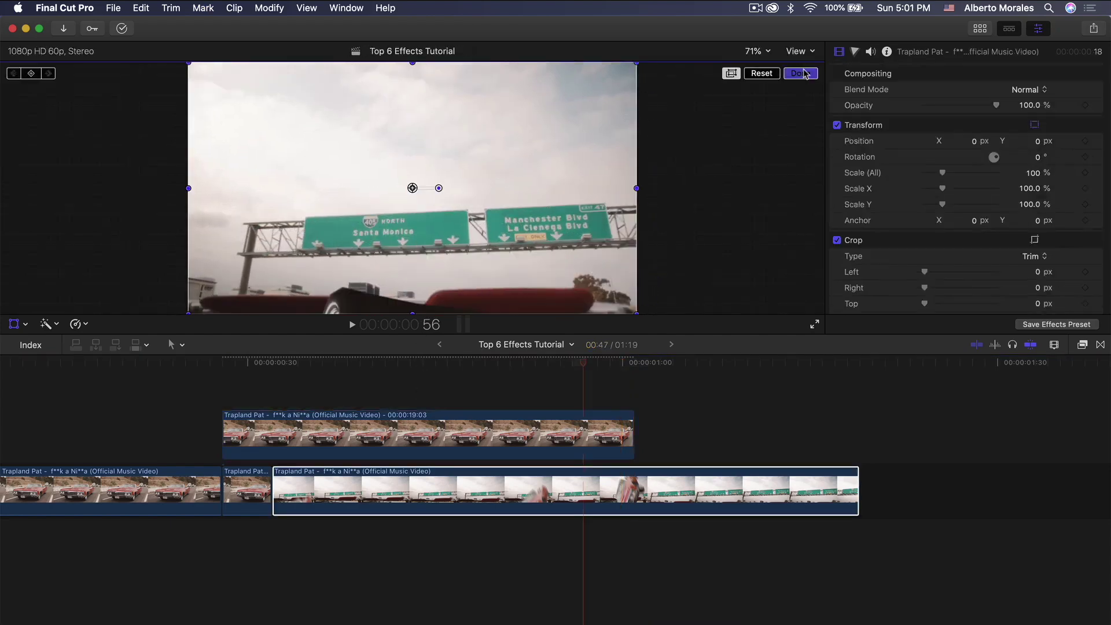
left_click(799, 74)
key("space")
key("space")
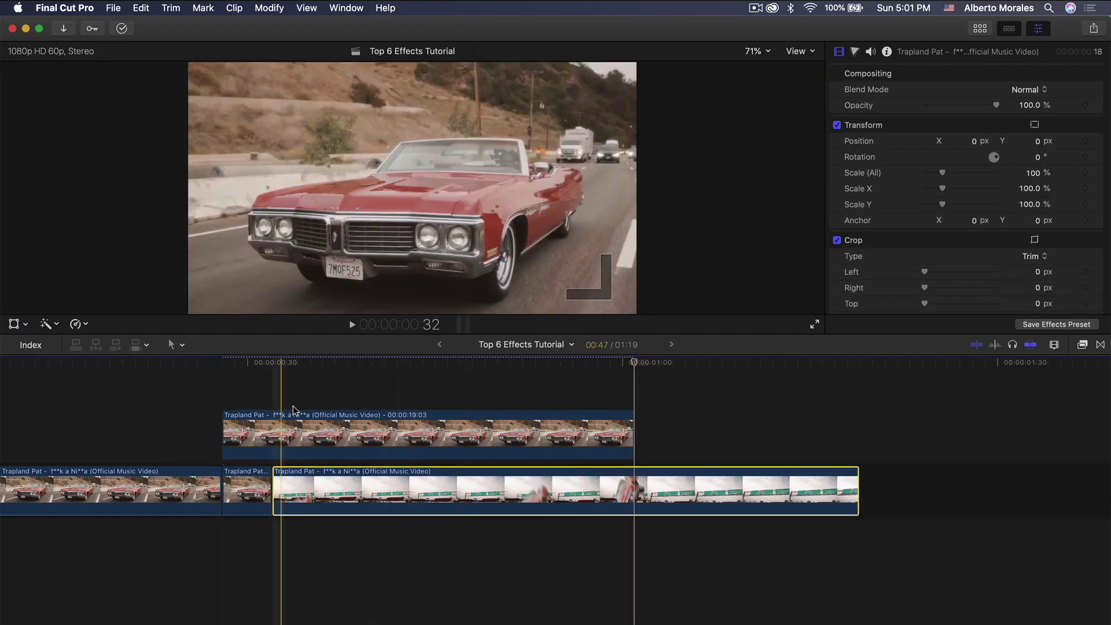
Show the freeze frame's video animation, shift the first Transform keyframe to frame 32 and the middle one later, and play it
left_click(298, 437)
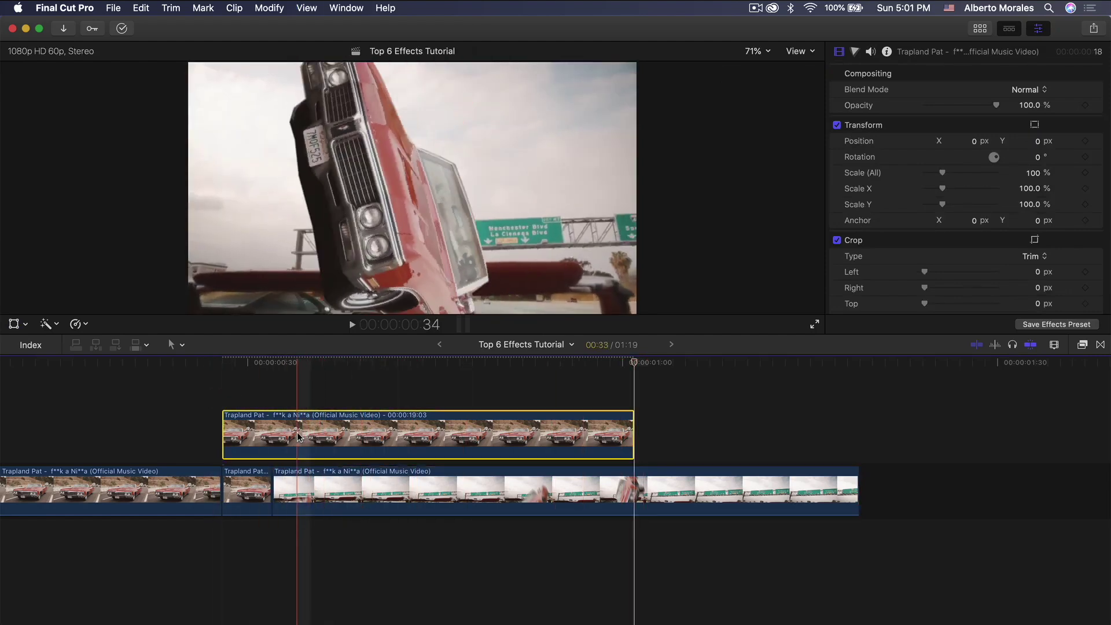
right_click(346, 437)
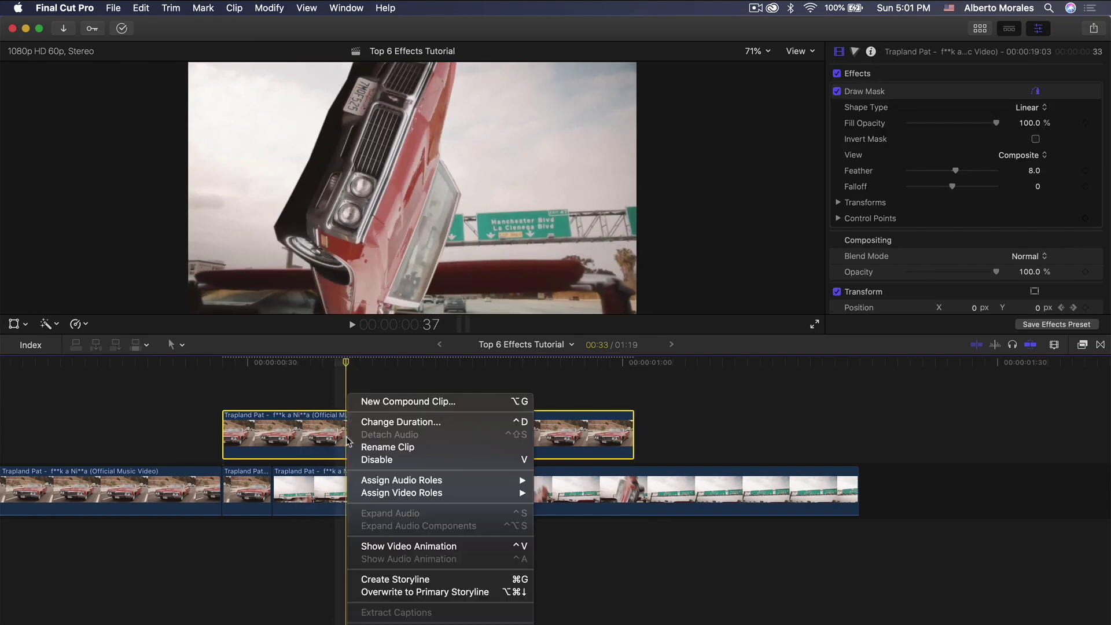
left_click(386, 545)
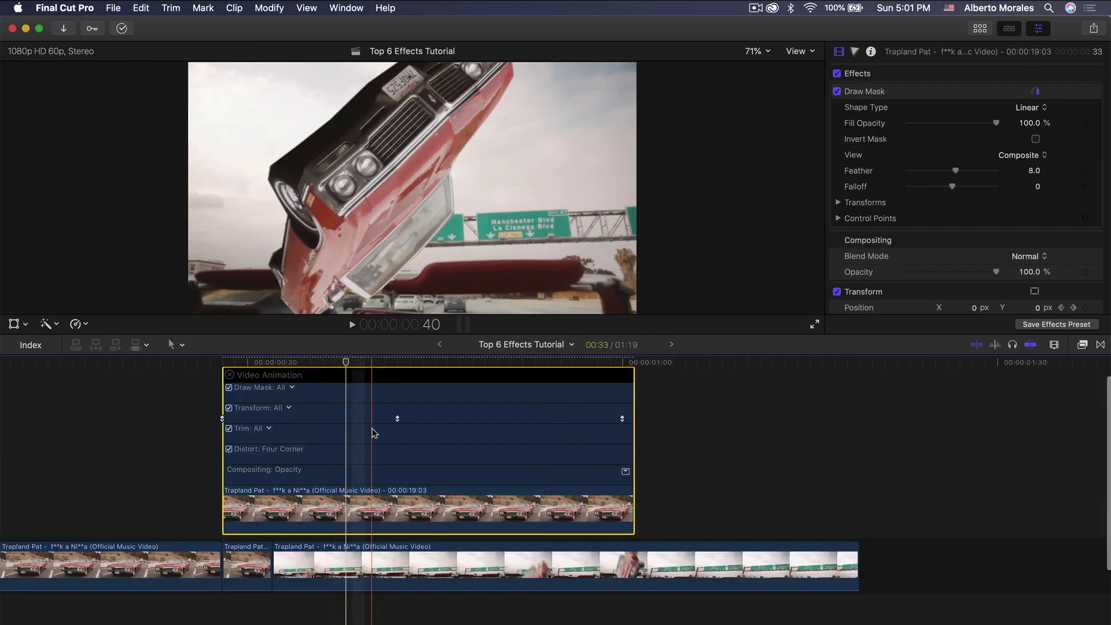
left_click_drag(397, 418, 472, 418)
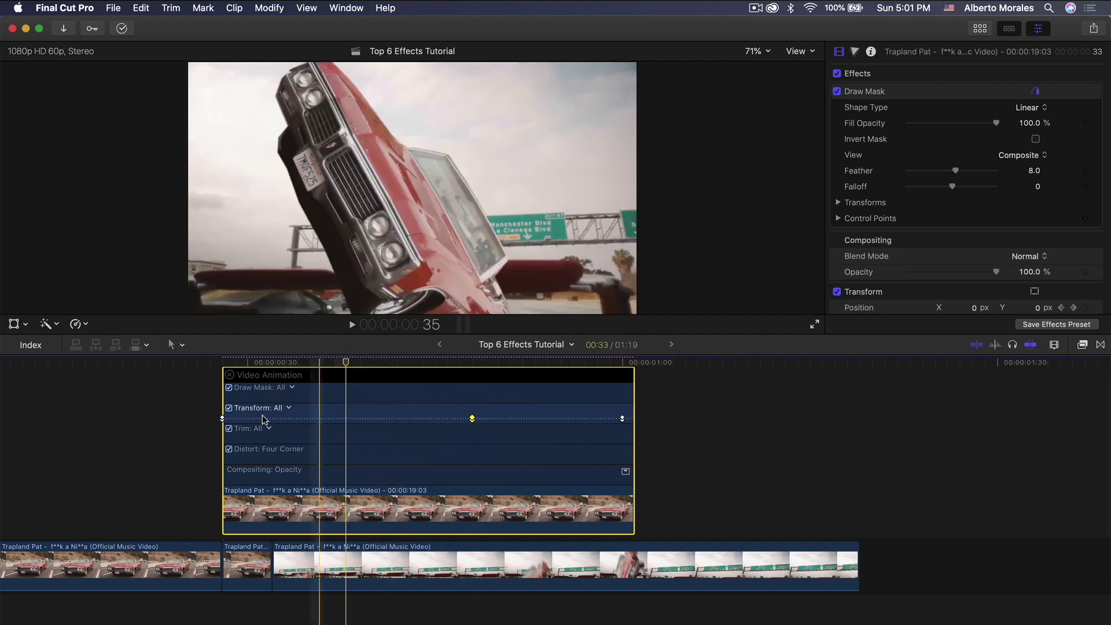
left_click_drag(223, 418, 272, 420)
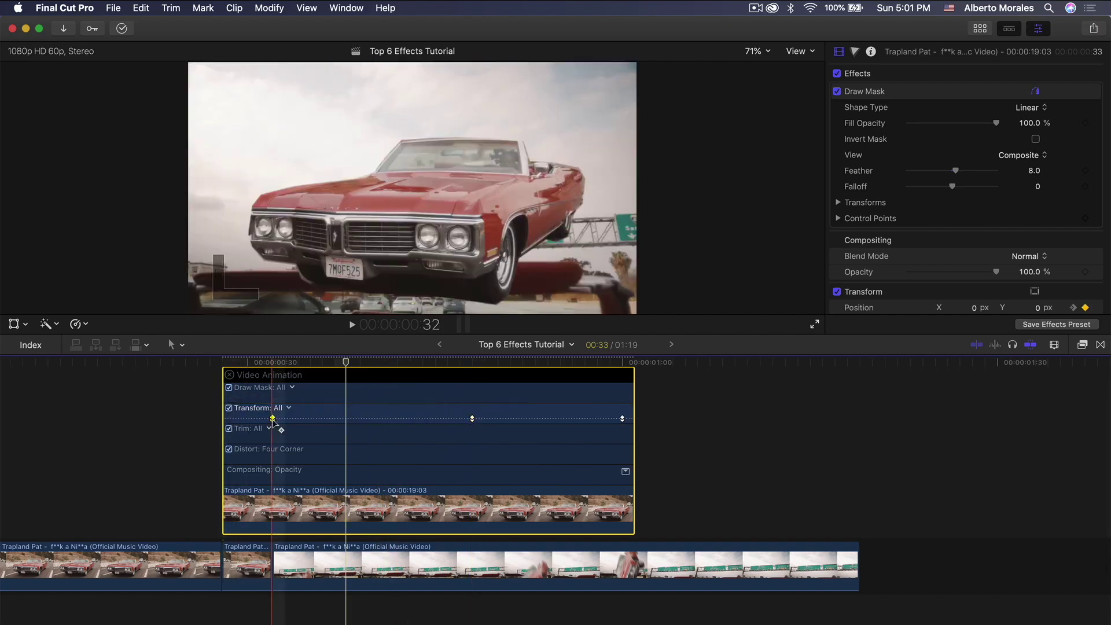
key("space")
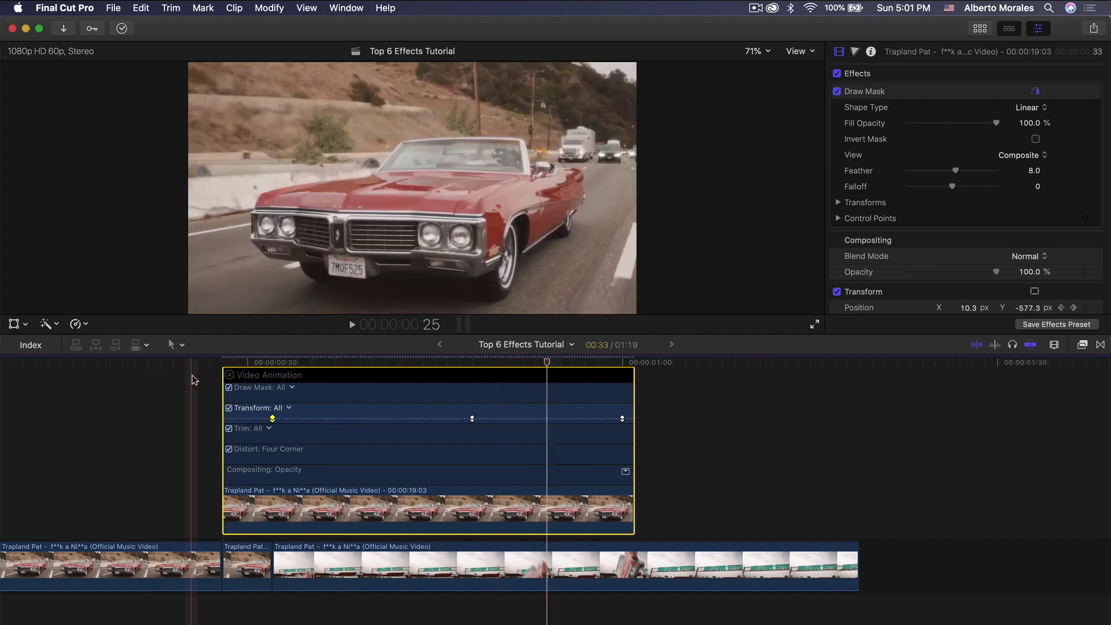
Move the middle and last Transform keyframes slightly earlier, add one between them, and close the clip's video animation
left_click(251, 362)
left_click_drag(253, 365, 388, 369)
left_click_drag(471, 364, 564, 364)
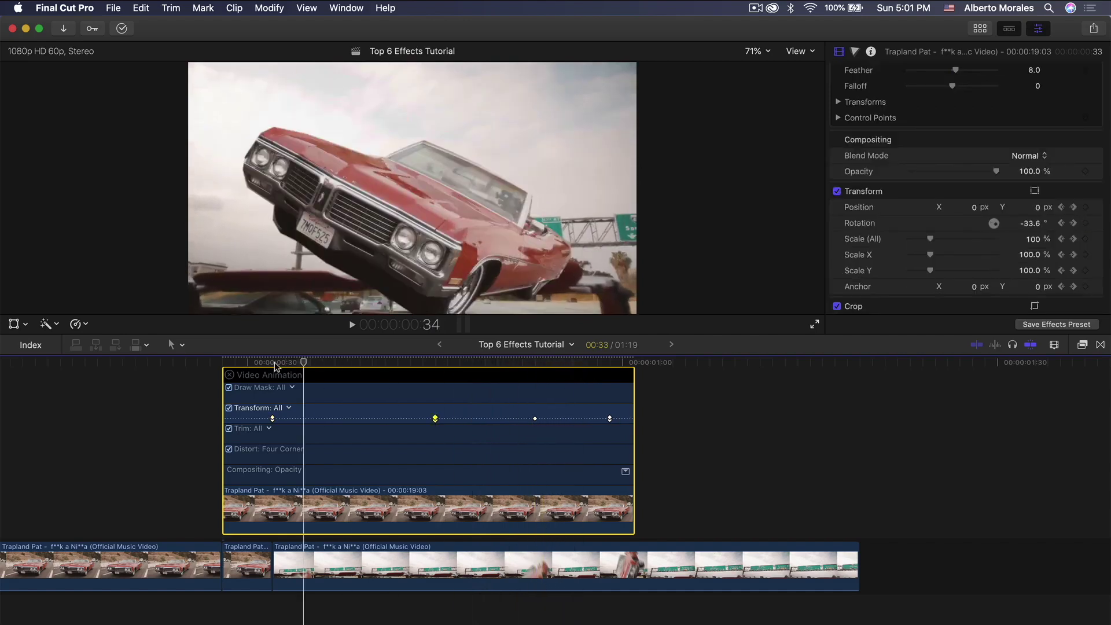
left_click_drag(276, 366, 232, 373)
left_click(229, 375)
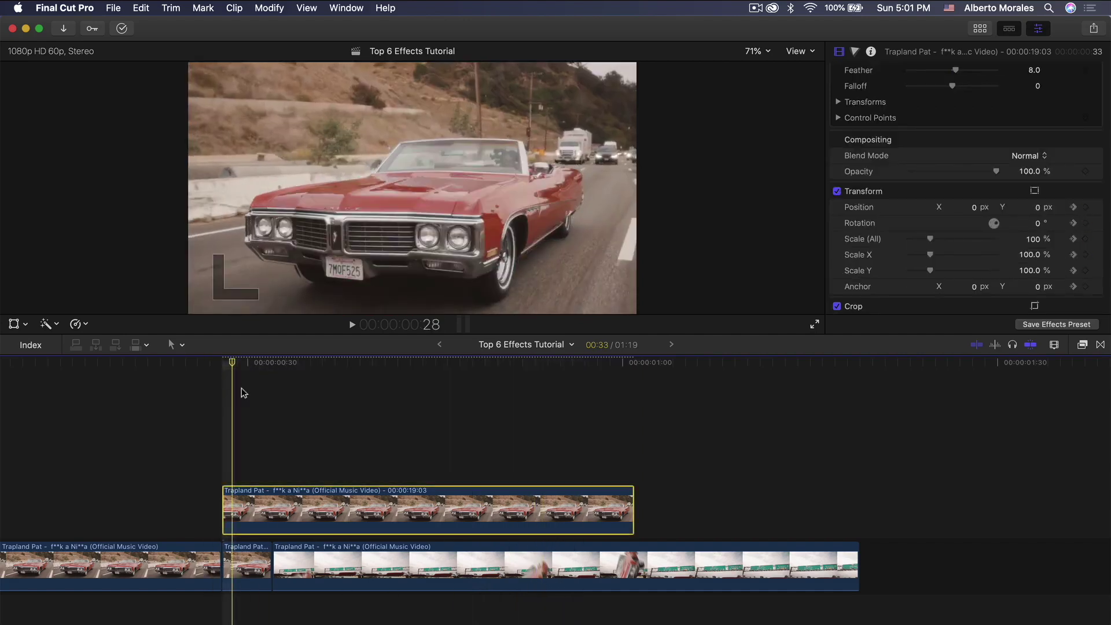
Apply the Directional blur effect to the freeze frame clip
left_click(1081, 344)
left_click(827, 466)
left_click(827, 456)
left_click(591, 449)
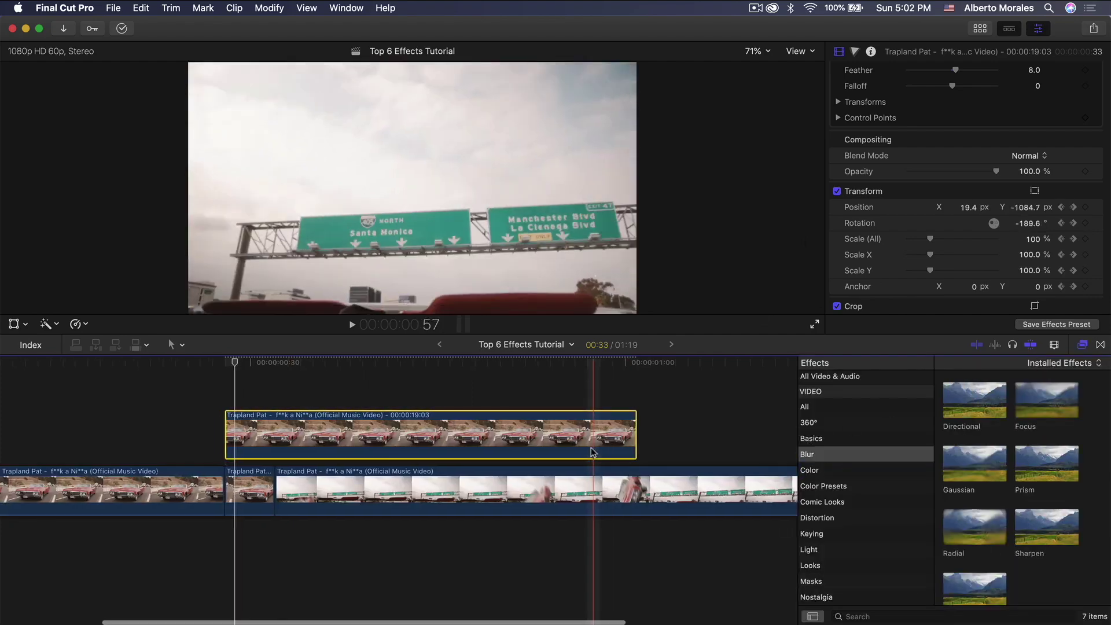
left_click_drag(967, 407, 491, 436)
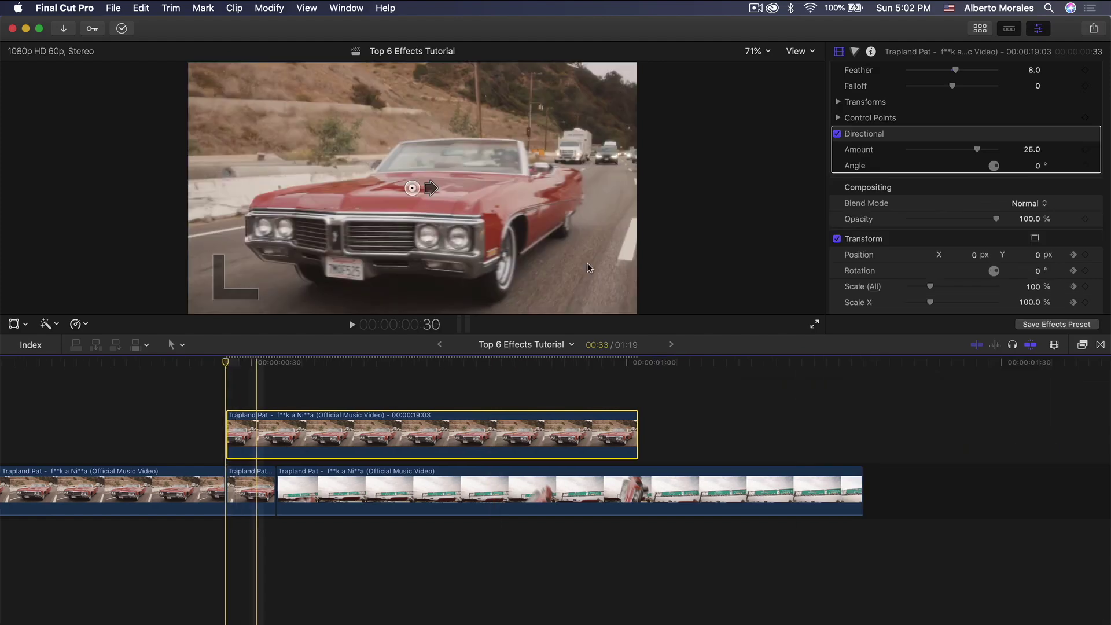
Aim the Directional blur upward at 90.5° and keyframe its Amount at 0 on the freeze frame's first frame
scroll(982, 193, "up", 3)
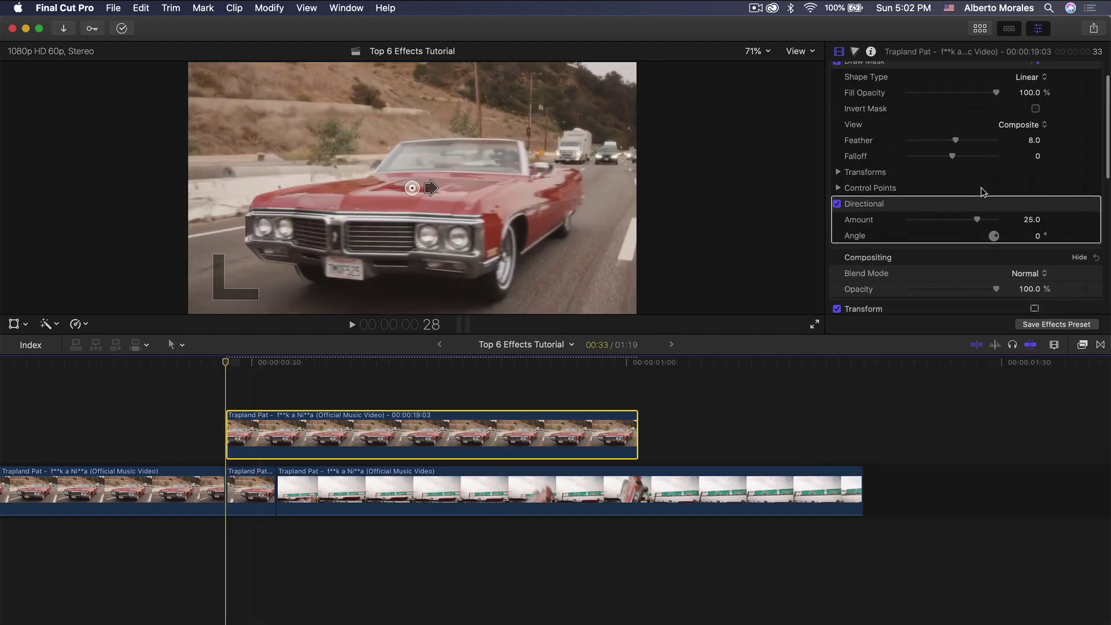
left_click_drag(430, 189, 412, 163)
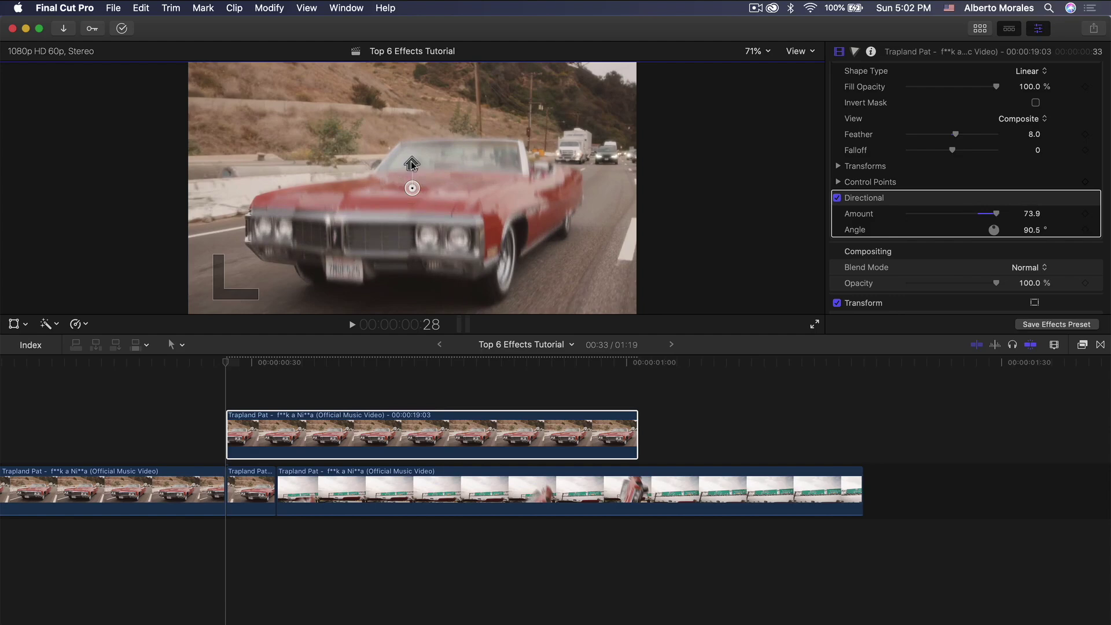
left_click_drag(982, 214, 804, 213)
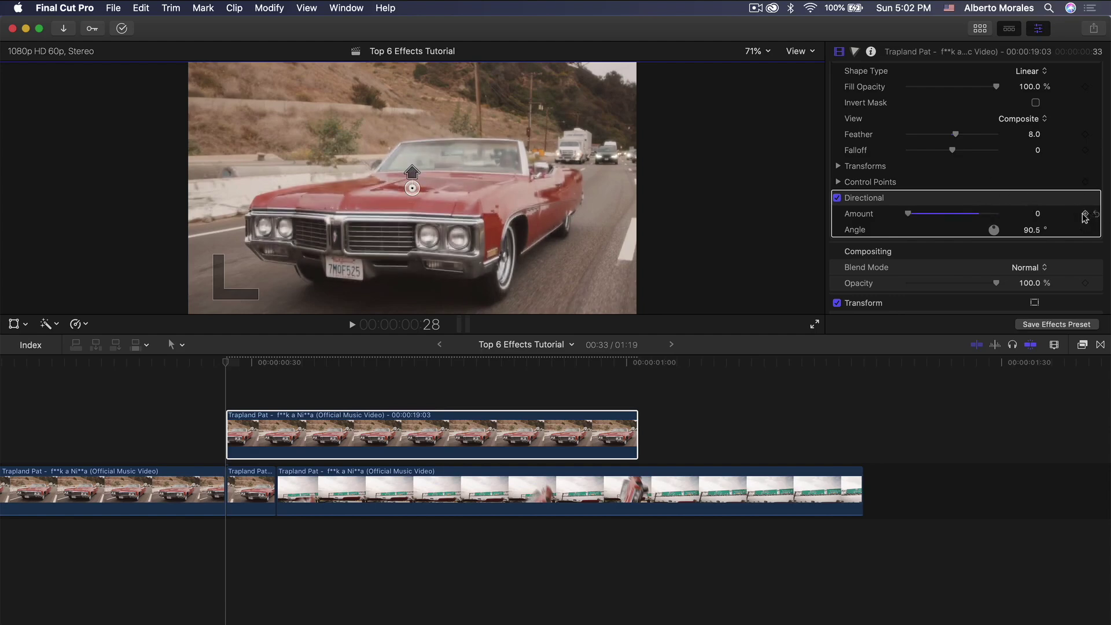
At frame 32, set the Directional blur's Amount to 81.2 and Angle to 92.2°, and keyframe the angle
left_click(277, 363)
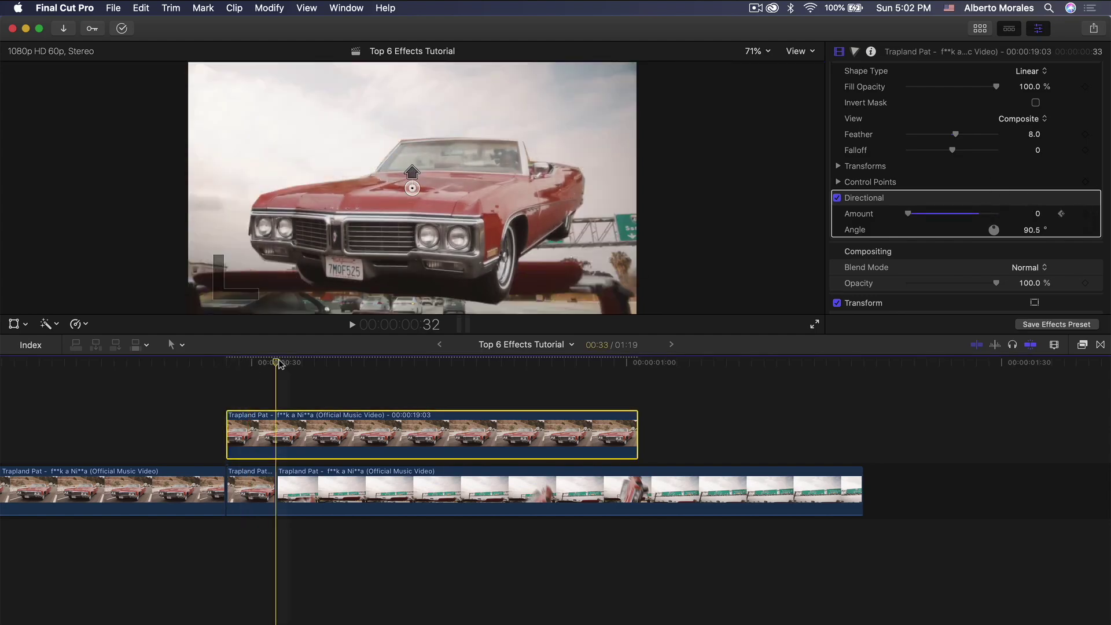
left_click(947, 213)
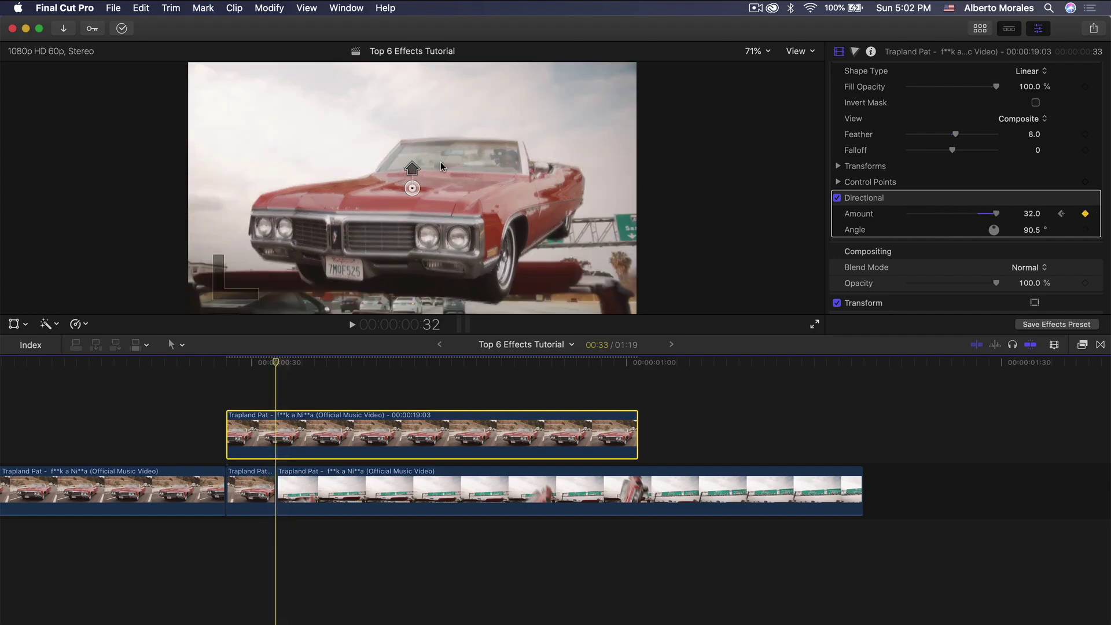
left_click_drag(411, 168, 411, 163)
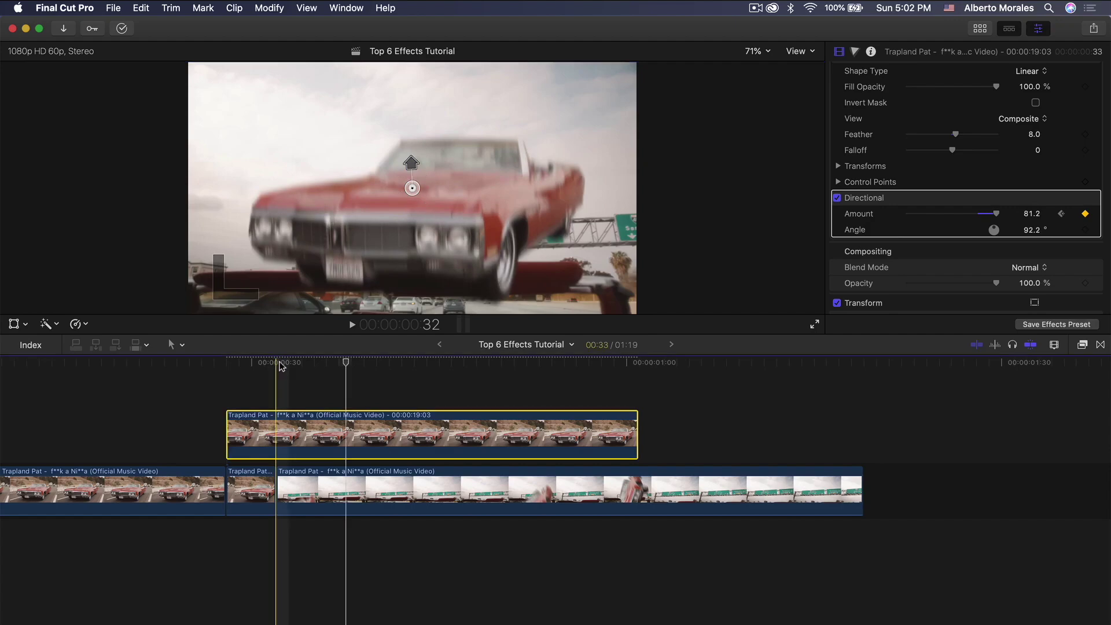
left_click(1085, 230)
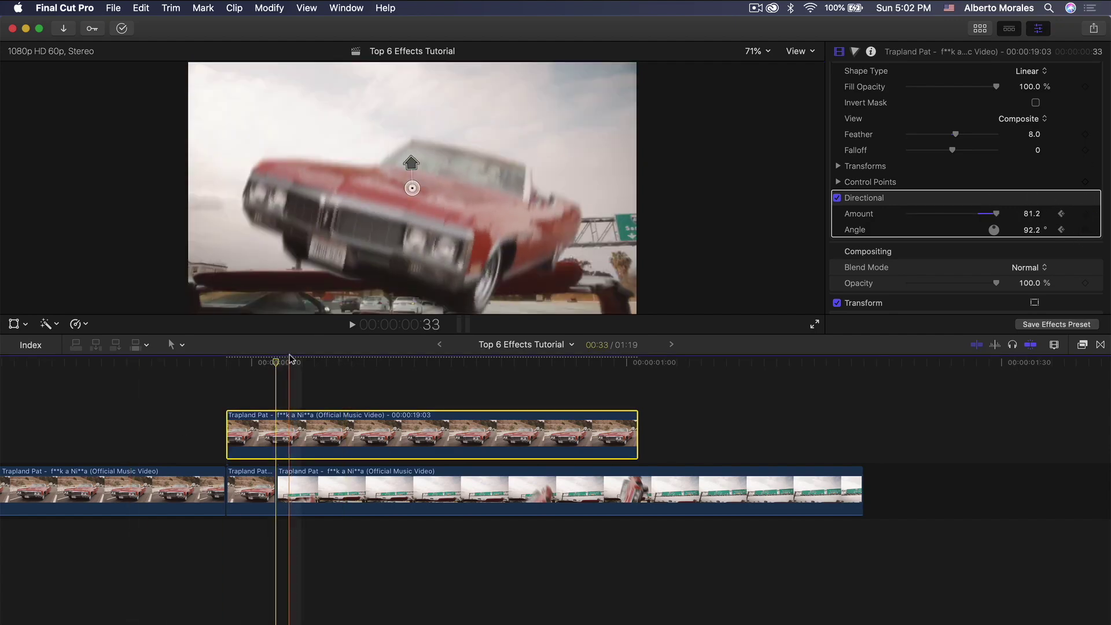
At frame 38, adjust the Directional blur's direction control in the viewer to follow the rotating car
left_click(360, 361)
left_click_drag(361, 361, 357, 361)
left_click(430, 158)
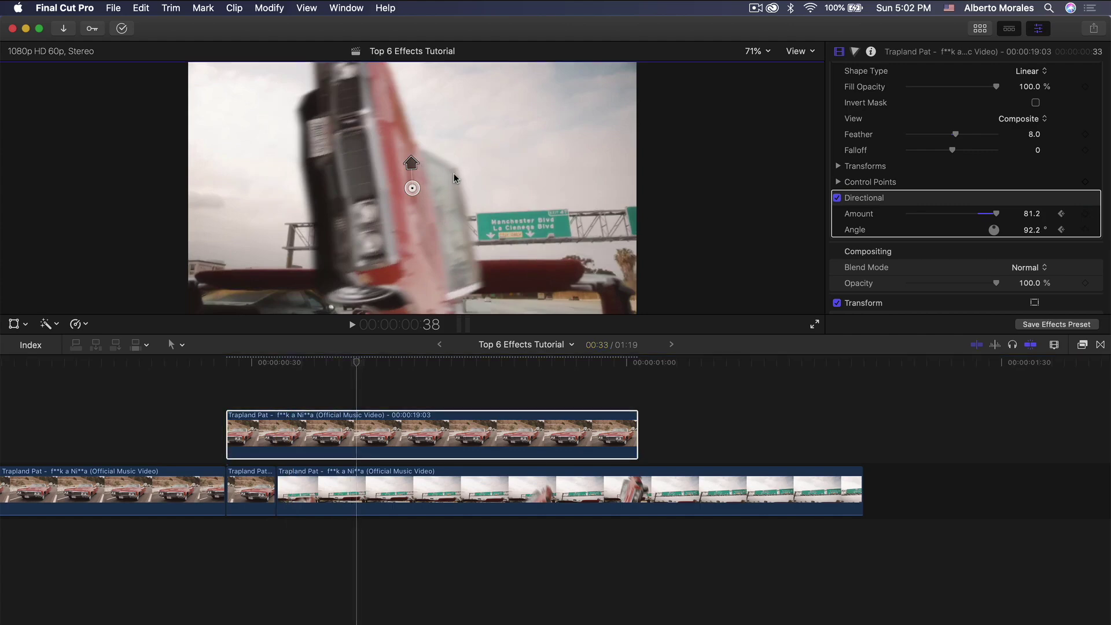
left_click_drag(422, 166, 421, 210)
At frame 47, re-aim the Directional blur downward with Amount 93.4 and Angle 274.7°
left_click(438, 362)
left_click(476, 362)
left_click_drag(477, 363, 473, 363)
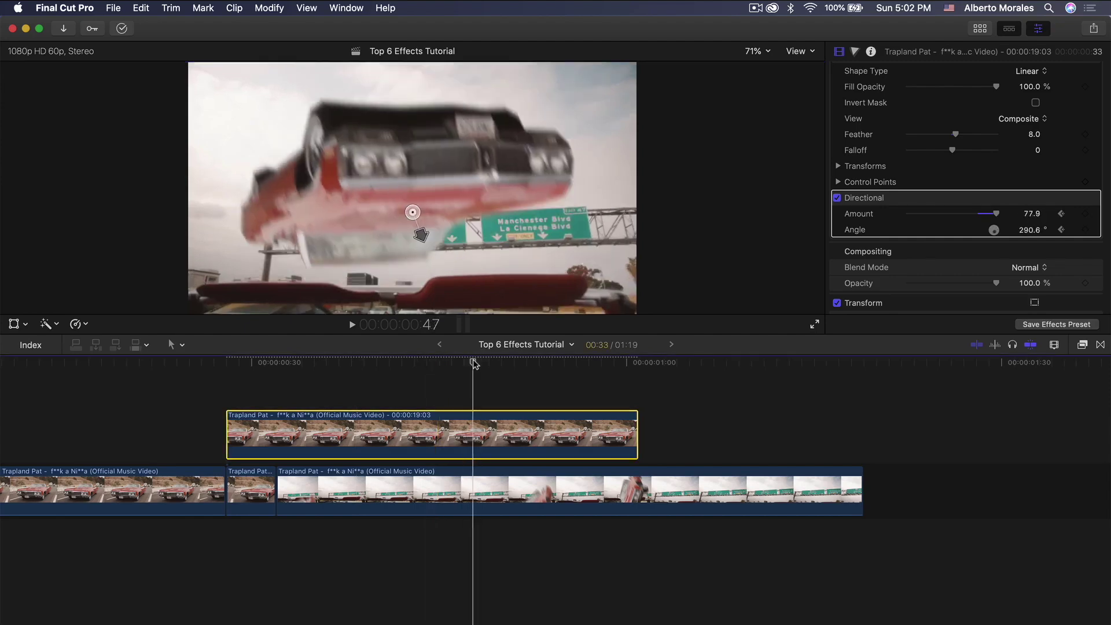
left_click_drag(421, 236, 414, 238)
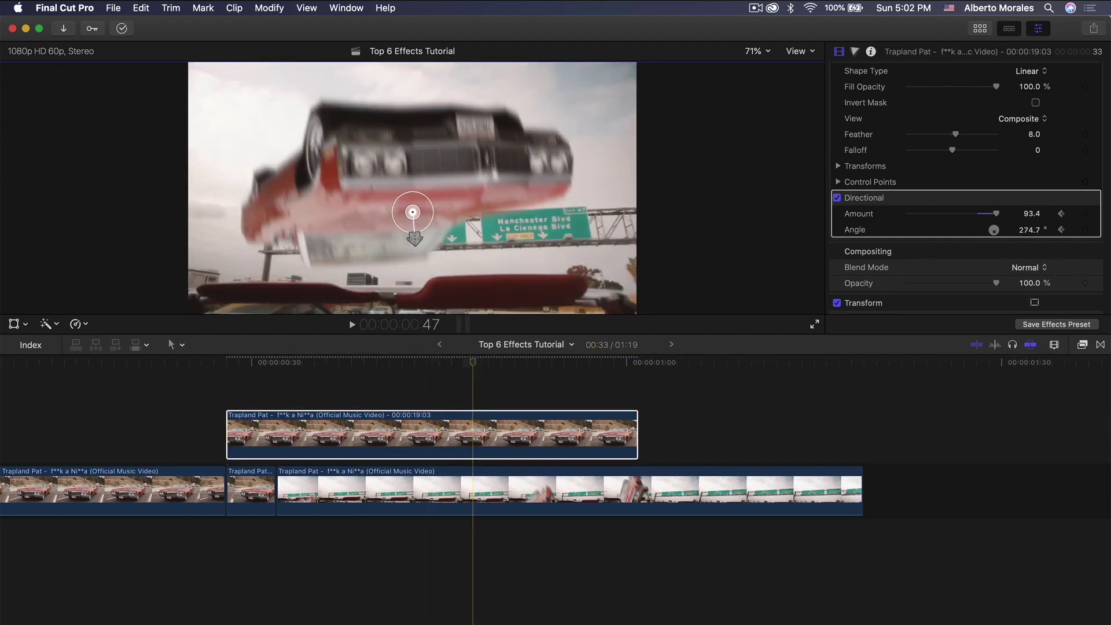